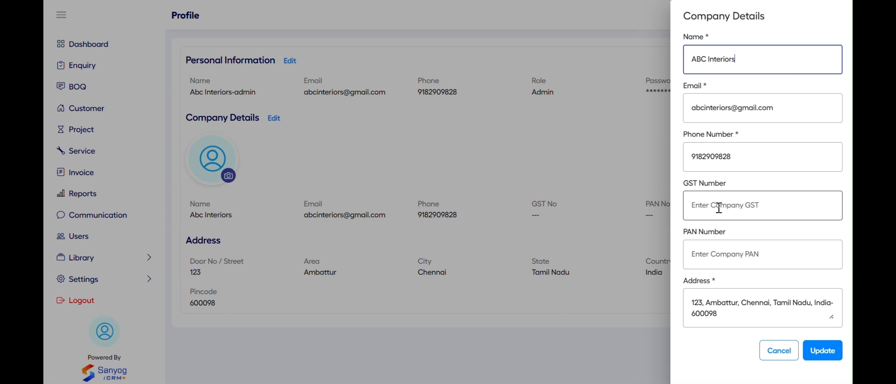
Paste the company's GST number into Company Details and update them
{"action": "left_click", "coordinate": [731, 207]}
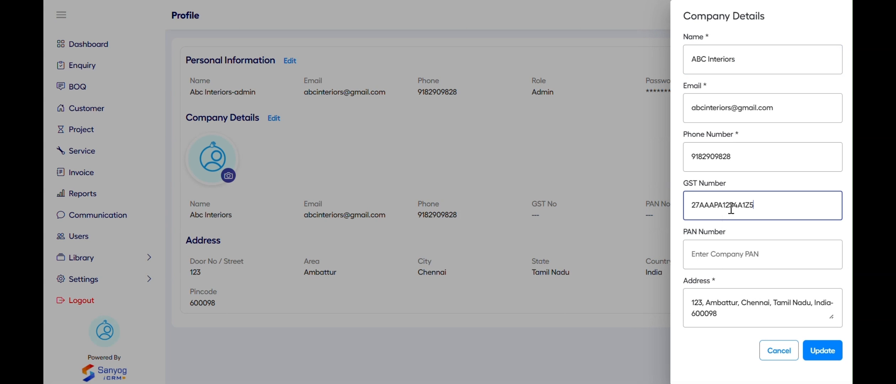
{"action": "left_click", "coordinate": [741, 255]}
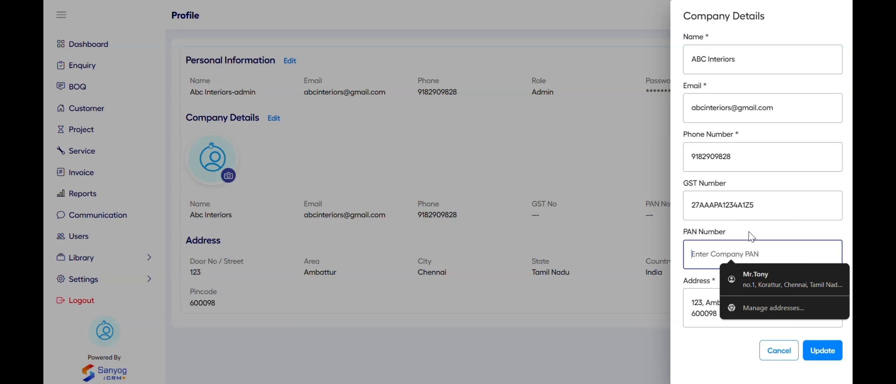
{"action": "left_click", "coordinate": [820, 351]}
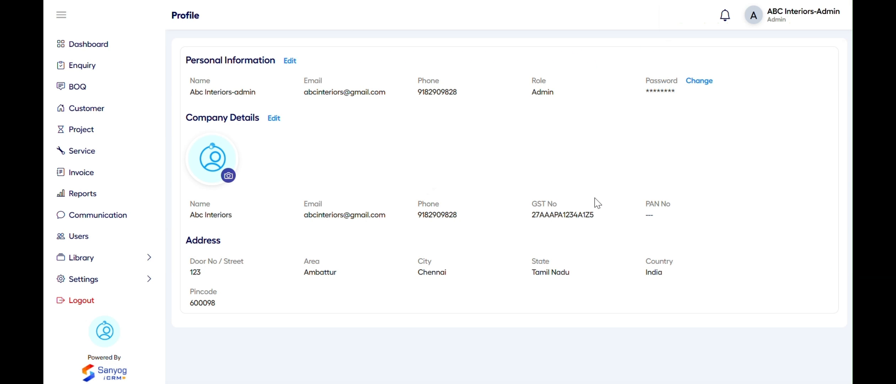
Upload the abc_logo image as the company logo and save it
{"action": "left_click", "coordinate": [228, 176]}
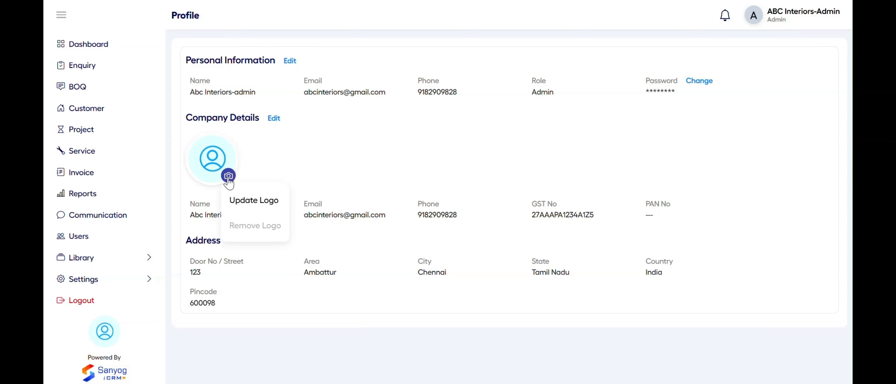
{"action": "left_click", "coordinate": [252, 200]}
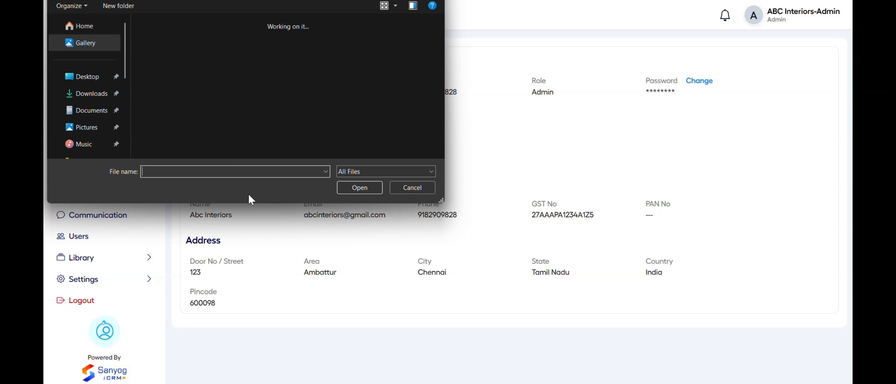
{"action": "left_click", "coordinate": [158, 46]}
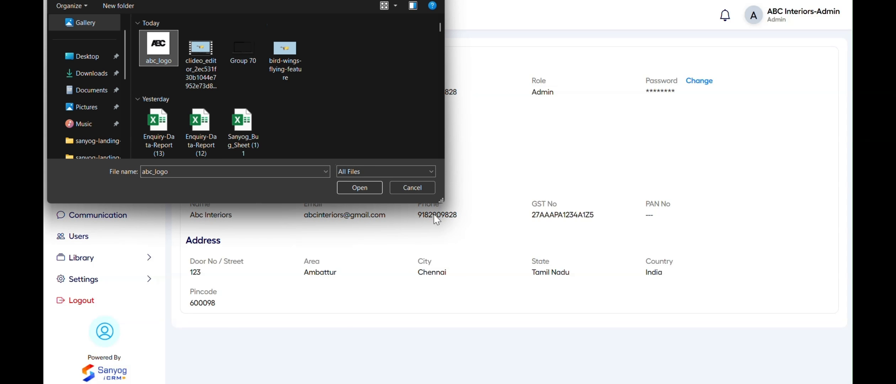
{"action": "left_click", "coordinate": [359, 189]}
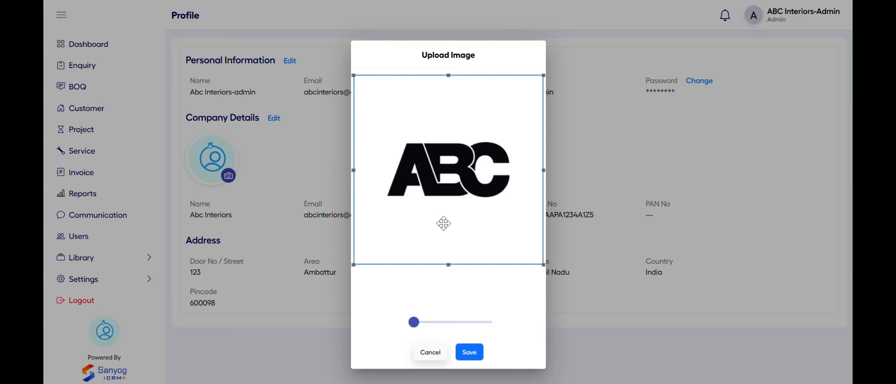
{"action": "left_click", "coordinate": [470, 352]}
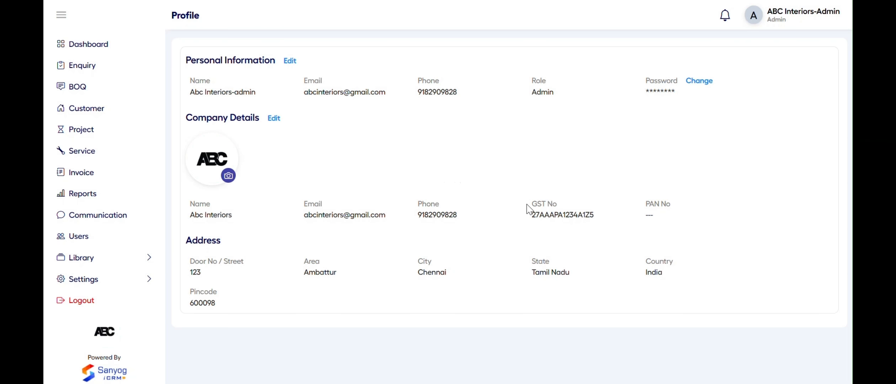
Open the password change form and cancel it, leaving the password unchanged
{"action": "left_click", "coordinate": [703, 83]}
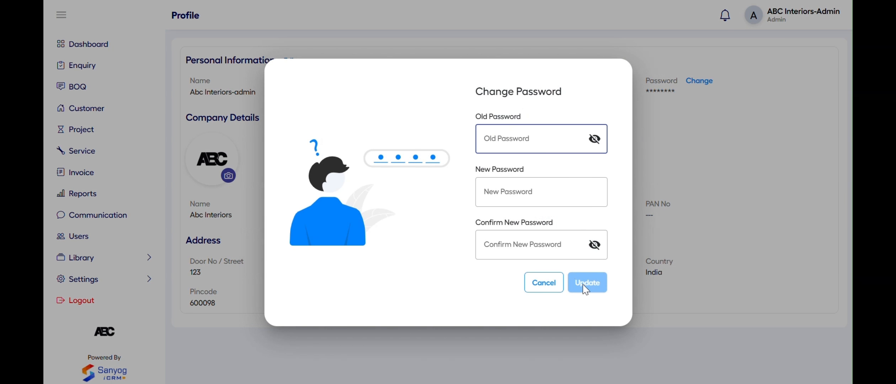
{"action": "left_click", "coordinate": [548, 290]}
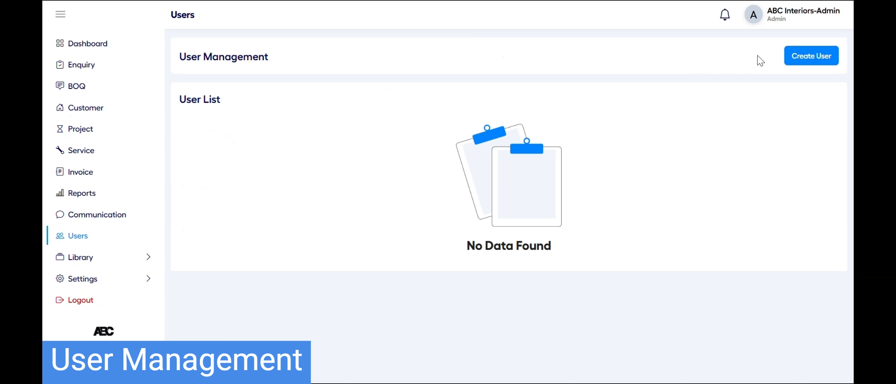
Create user 'Sales Person' with a phone number, an email and the Sales role
{"action": "left_click", "coordinate": [794, 59]}
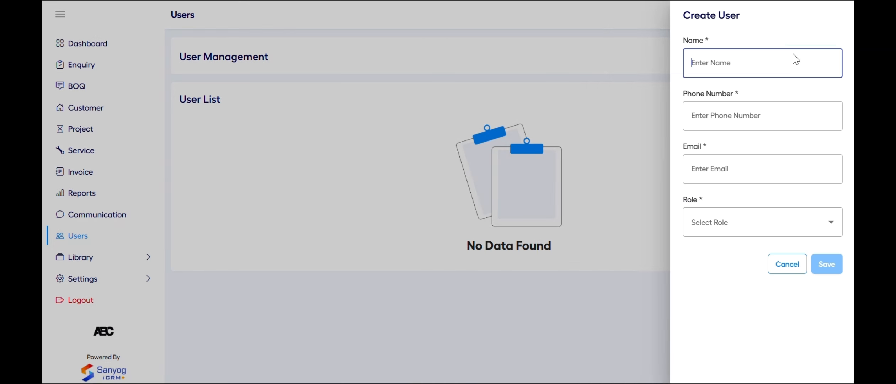
{"action": "left_click", "coordinate": [713, 62]}
{"action": "type", "text": "Sales Person"}
{"action": "left_click", "coordinate": [764, 106]}
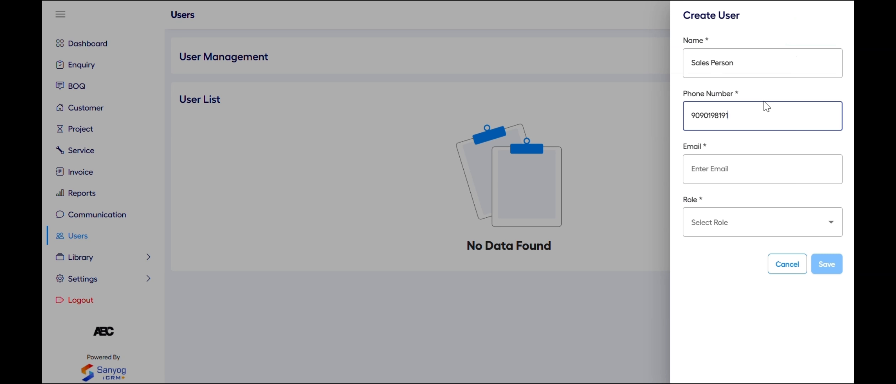
{"action": "key", "text": "Tab"}
{"action": "left_click", "coordinate": [726, 228]}
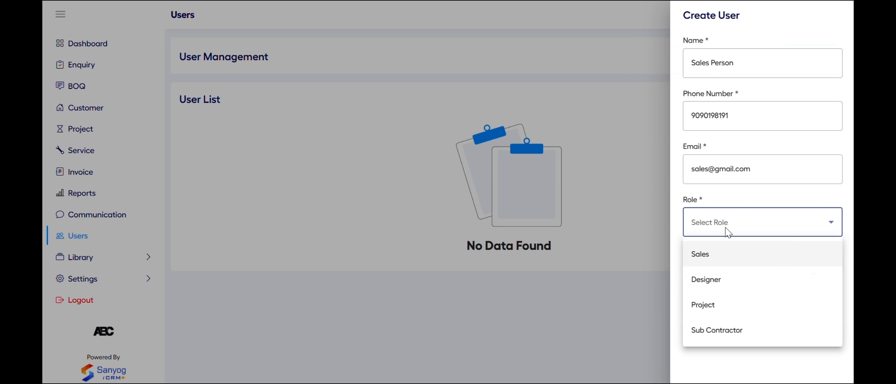
{"action": "left_click", "coordinate": [725, 255]}
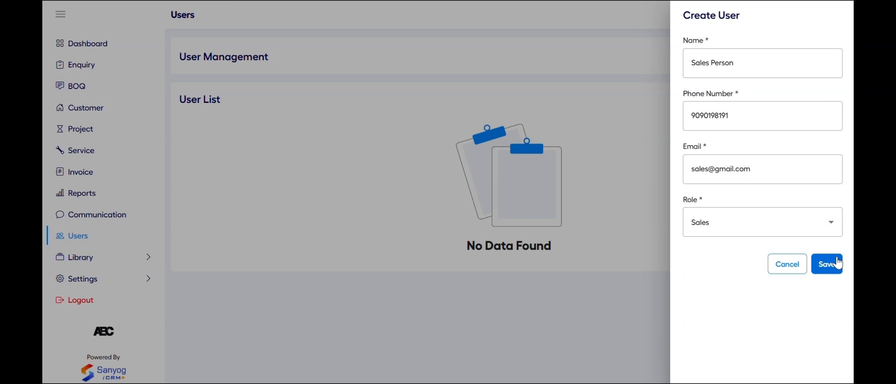
{"action": "left_click", "coordinate": [832, 267]}
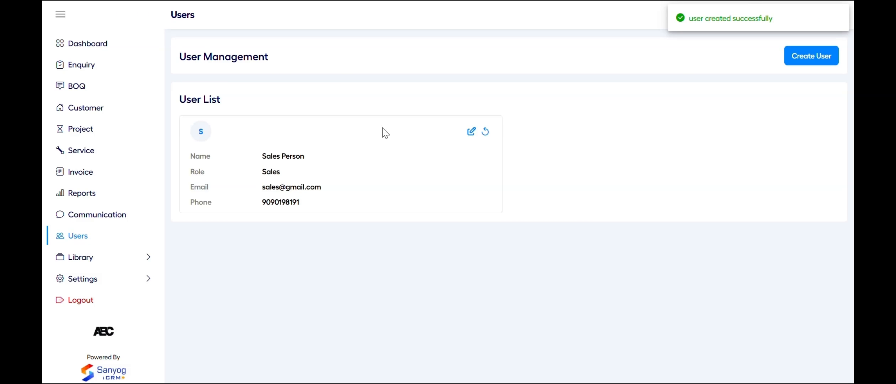
Rename the user to 'Sales Executive' and decline the password reset
{"action": "left_click", "coordinate": [471, 132]}
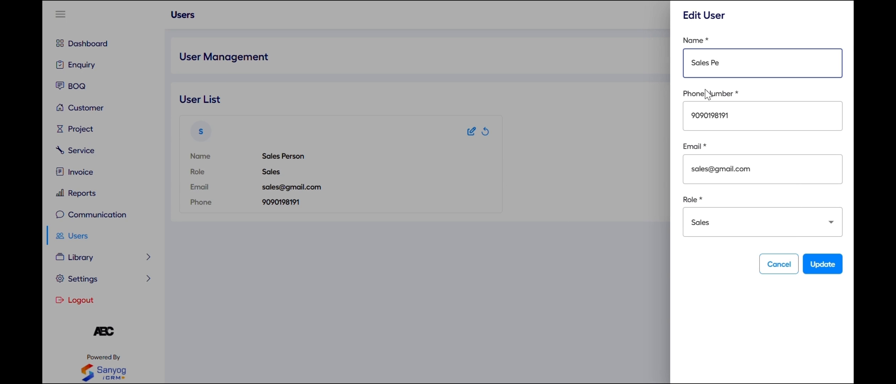
{"action": "type", "text": "Executive"}
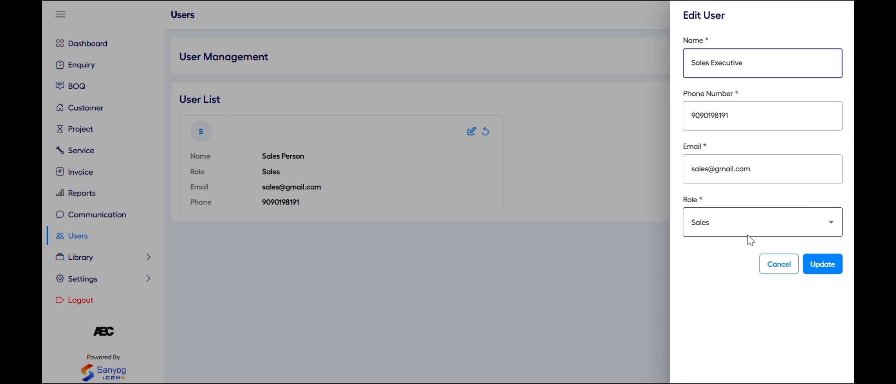
{"action": "left_click", "coordinate": [815, 262]}
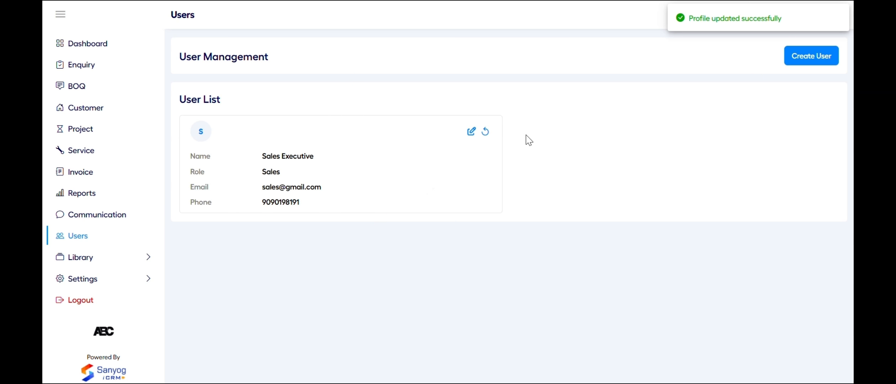
{"action": "left_click", "coordinate": [485, 132]}
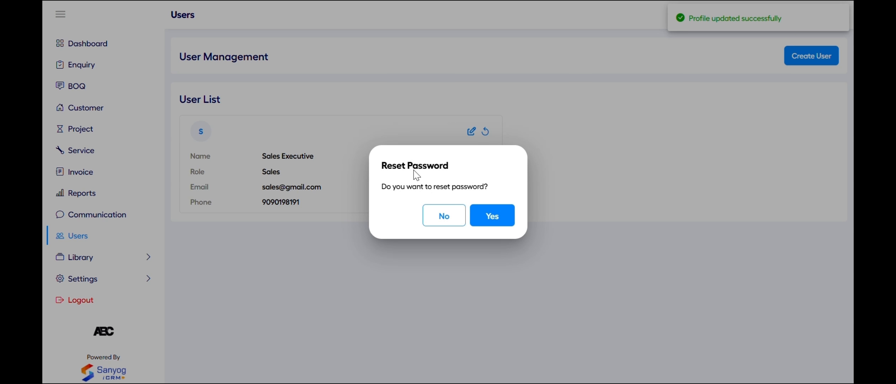
{"action": "left_click", "coordinate": [460, 223]}
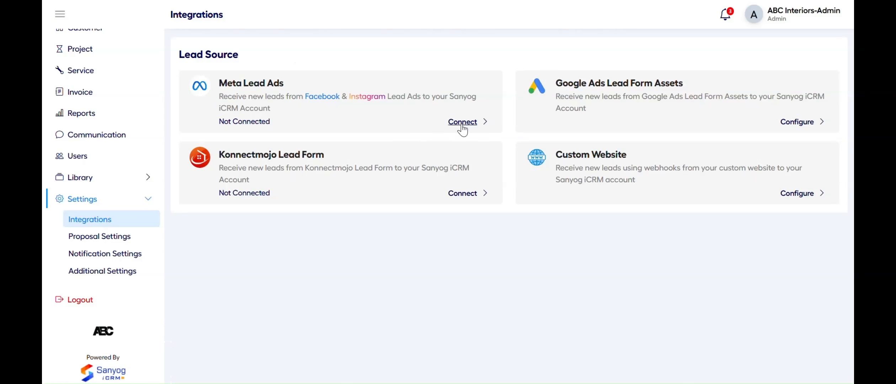
Connect Meta Lead Ads through Facebook with the Konnectmojo Sanyog CRM page and Sanyog CRM business
{"action": "left_click", "coordinate": [463, 122]}
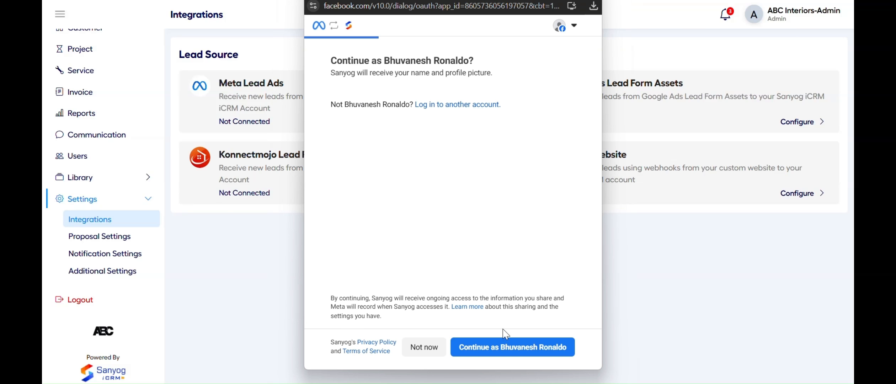
{"action": "left_click", "coordinate": [509, 347]}
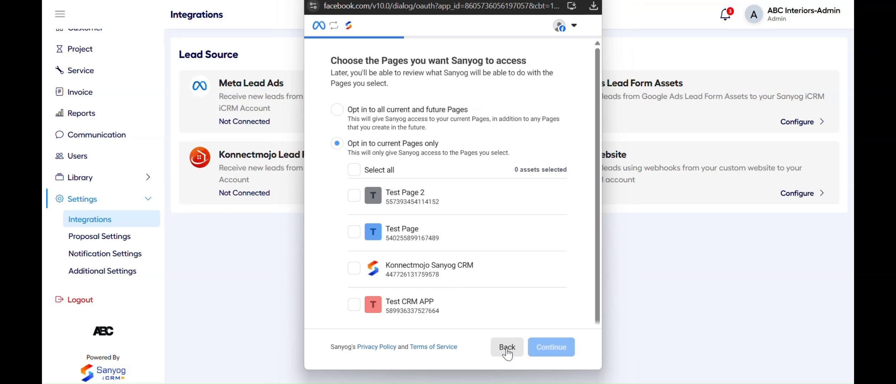
{"action": "left_click", "coordinate": [355, 273]}
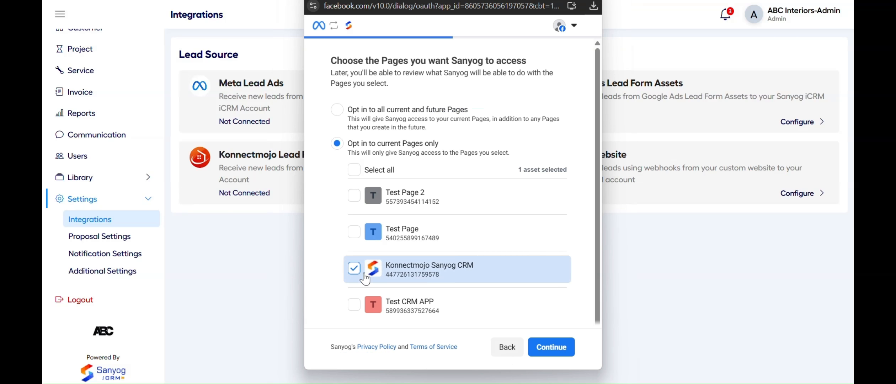
{"action": "left_click", "coordinate": [546, 355]}
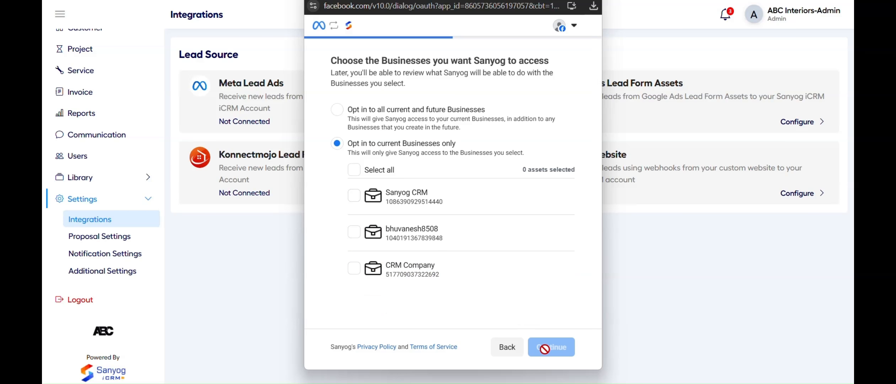
{"action": "left_click", "coordinate": [354, 195]}
{"action": "left_click", "coordinate": [556, 352]}
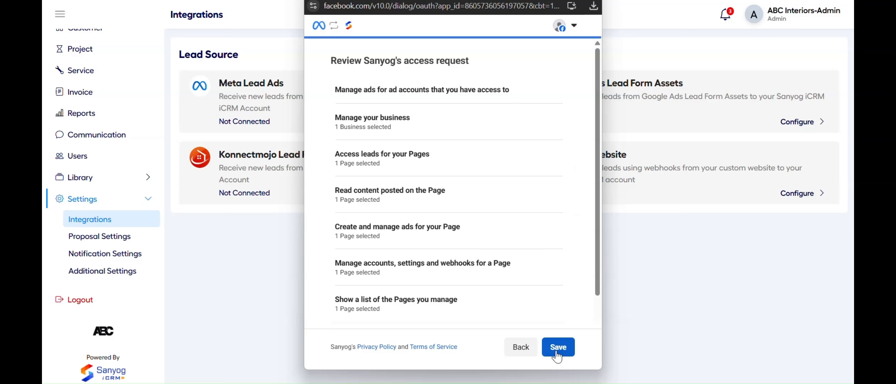
{"action": "left_click", "coordinate": [571, 352]}
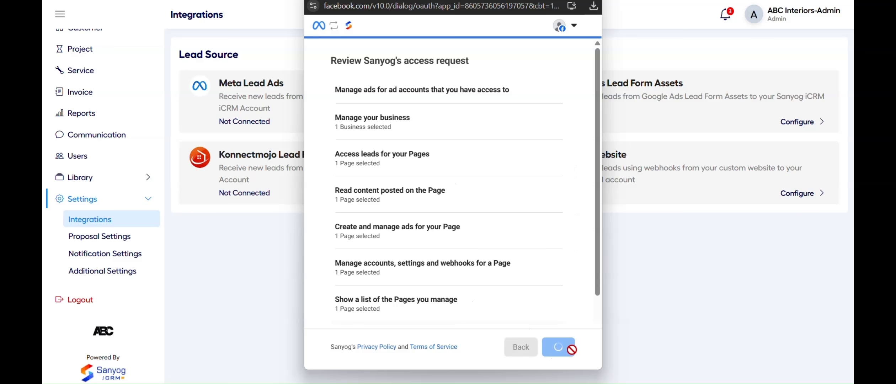
{"action": "left_click", "coordinate": [557, 349]}
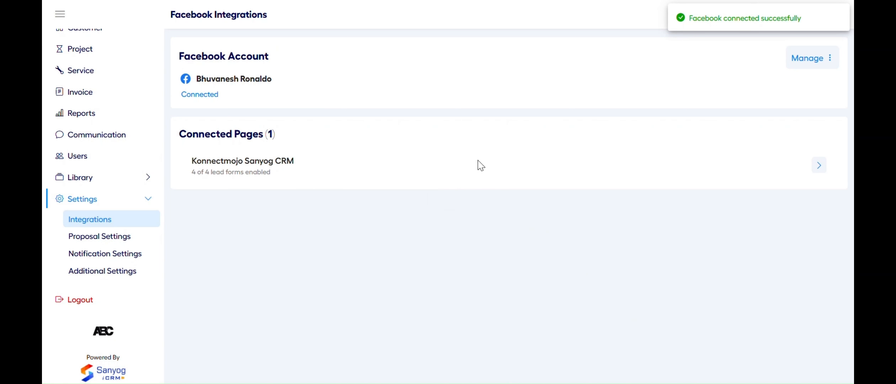
Back out of disconnecting the Facebook account, keeping it connected
{"action": "left_click", "coordinate": [806, 60]}
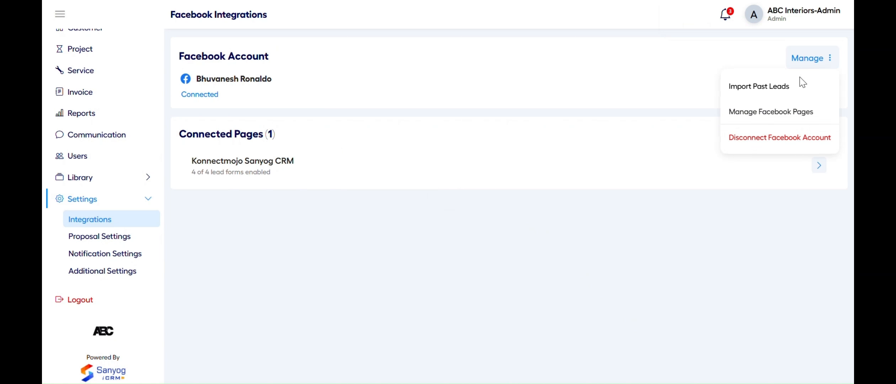
{"action": "left_click", "coordinate": [773, 137]}
{"action": "left_click", "coordinate": [431, 222]}
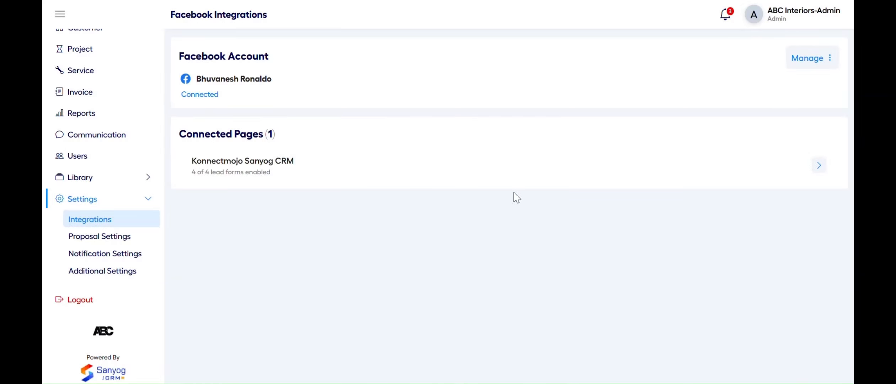
Cancel the past-leads import and sync the Konnectmojo Sanyog CRM page's lead forms
{"action": "left_click", "coordinate": [813, 58]}
{"action": "left_click", "coordinate": [792, 87]}
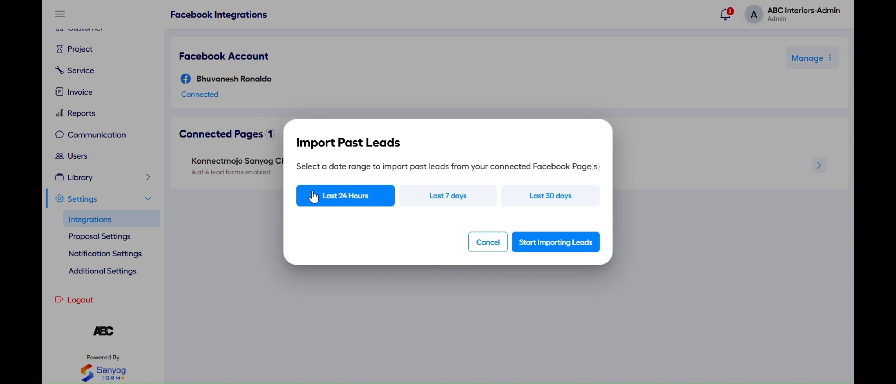
{"action": "left_click", "coordinate": [526, 200]}
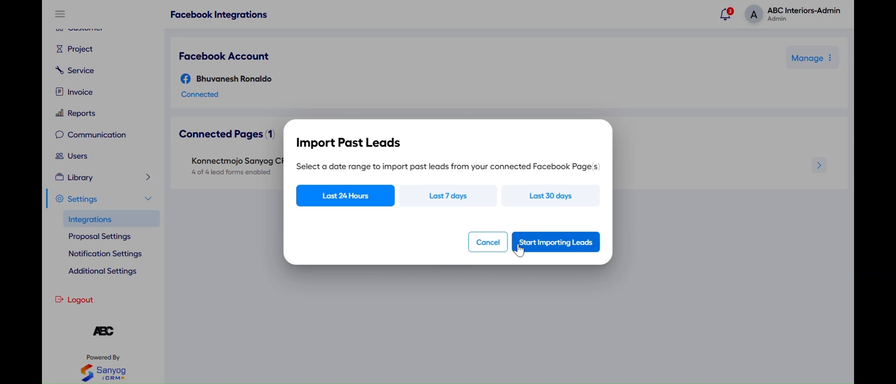
{"action": "left_click", "coordinate": [478, 246]}
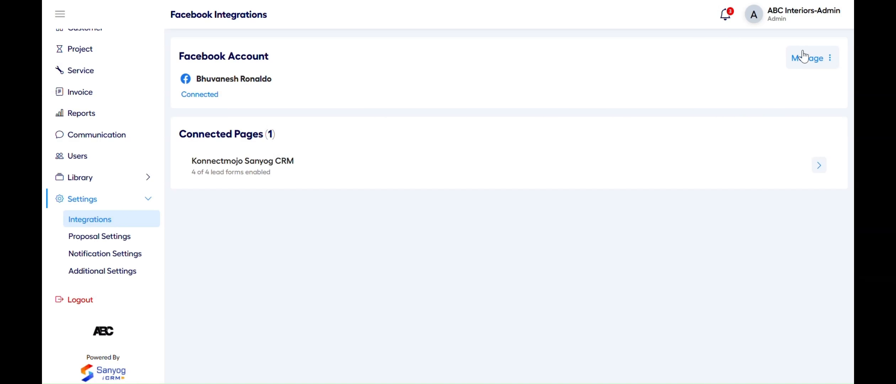
{"action": "left_click", "coordinate": [819, 165]}
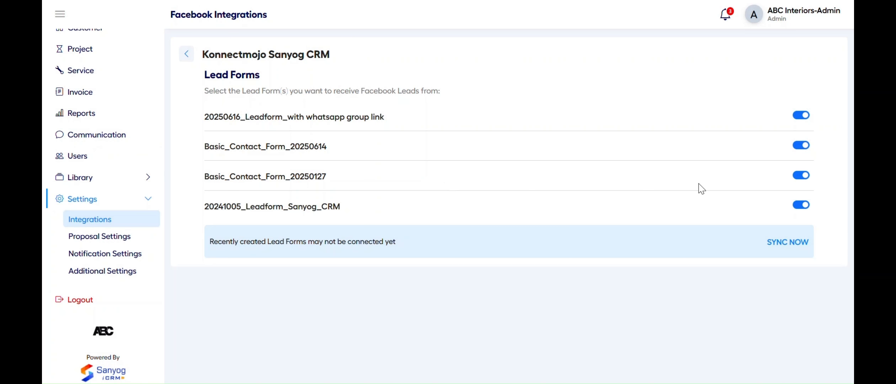
{"action": "left_click", "coordinate": [787, 243]}
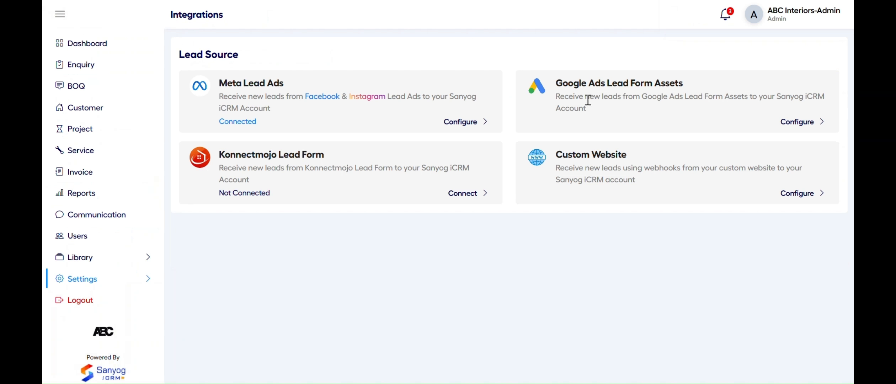
Review the Google Ads lead form setup instructions without configuring it
{"action": "left_click", "coordinate": [793, 124]}
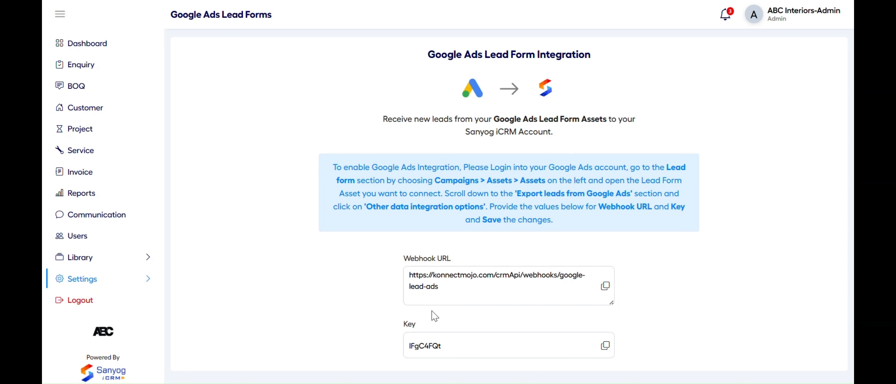
{"action": "double_click", "coordinate": [558, 169]}
{"action": "left_click_drag", "start_coordinate": [557, 169], "coordinate": [619, 166]}
{"action": "left_click", "coordinate": [623, 142]}
{"action": "double_click", "coordinate": [496, 216]}
{"action": "left_click_drag", "start_coordinate": [496, 216], "coordinate": [518, 234]}
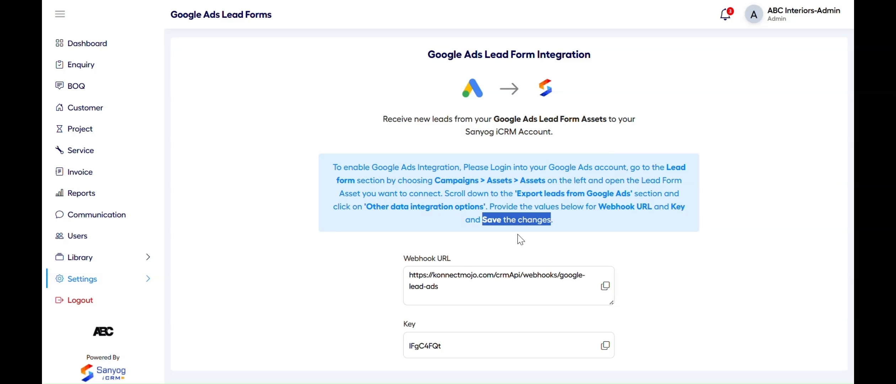
{"action": "left_click", "coordinate": [499, 250]}
{"action": "scroll", "coordinate": [498, 250], "scroll_direction": "left", "scroll_amount": 5}
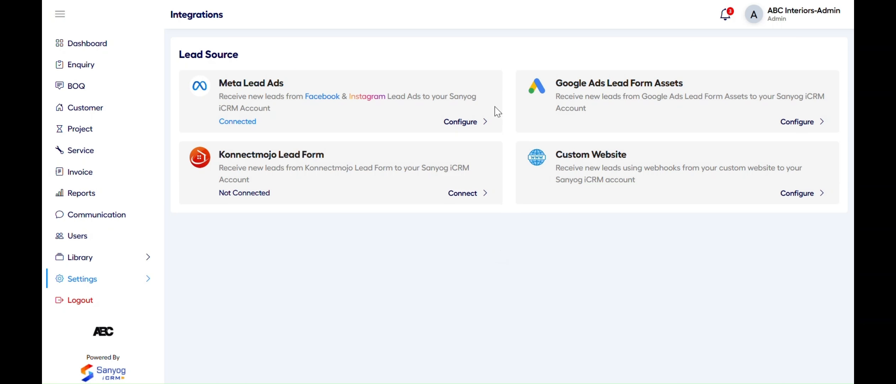
Connect the Konnectmojo Lead Form, confirming with Yes
{"action": "left_click", "coordinate": [465, 197]}
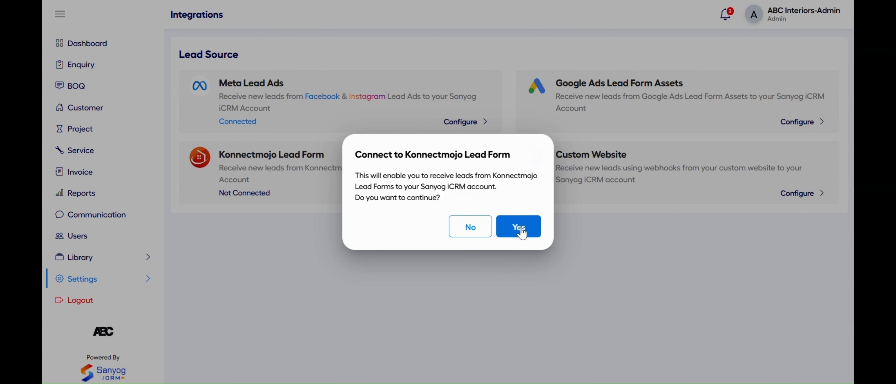
{"action": "left_click", "coordinate": [520, 232]}
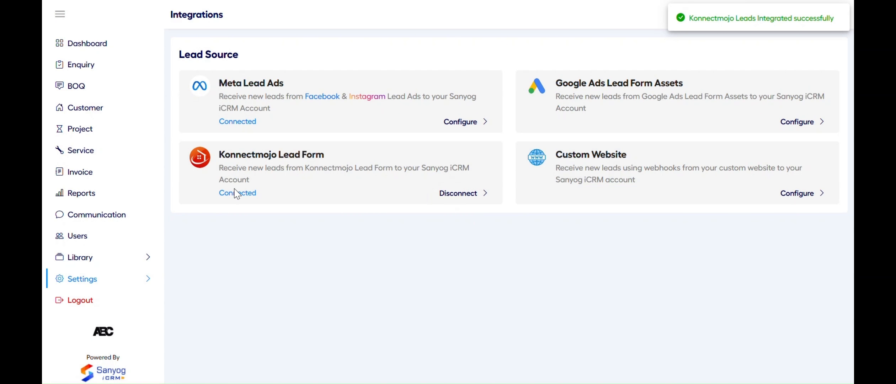
{"action": "double_click", "coordinate": [227, 192]}
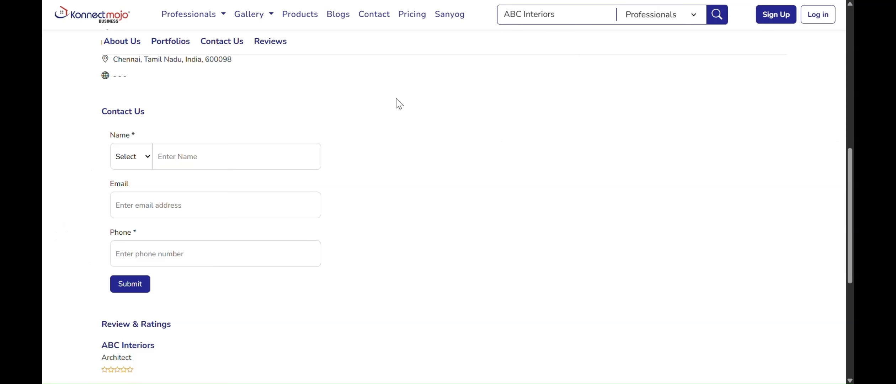
Scroll through the ABC Interiors Konnectmojo profile and copy its profile link
{"action": "scroll", "coordinate": [399, 104], "scroll_direction": "up", "scroll_amount": 8}
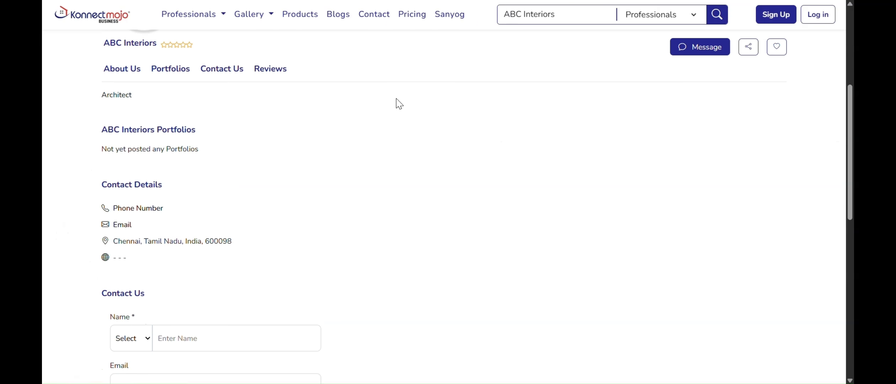
{"action": "scroll", "coordinate": [399, 104], "scroll_direction": "down", "scroll_amount": 8}
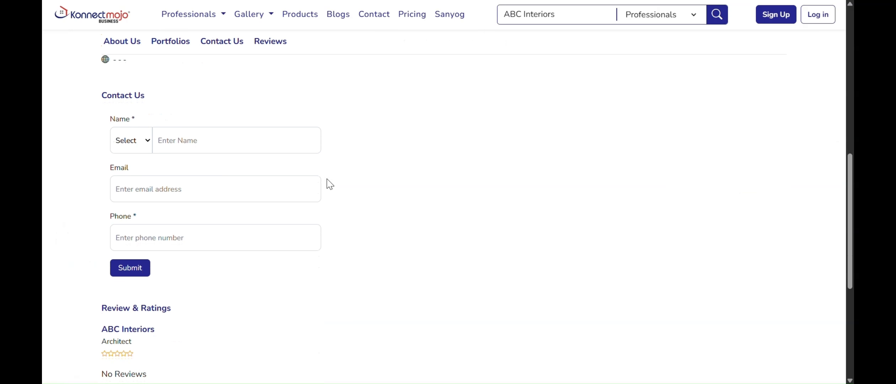
{"action": "scroll", "coordinate": [314, 124], "scroll_direction": "up", "scroll_amount": 1}
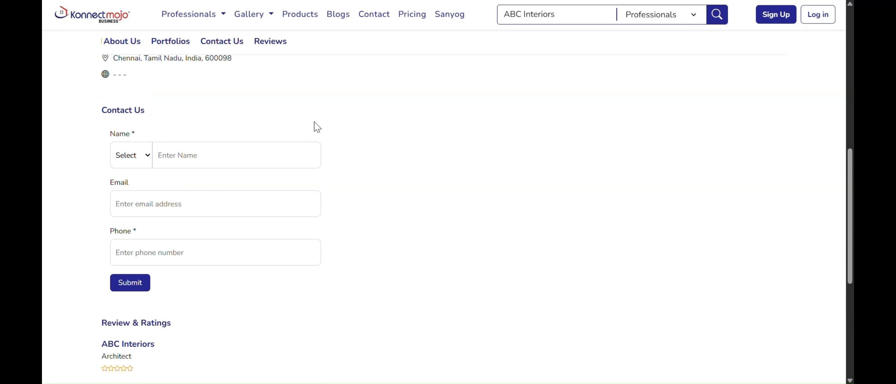
{"action": "scroll", "coordinate": [314, 125], "scroll_direction": "up", "scroll_amount": 10}
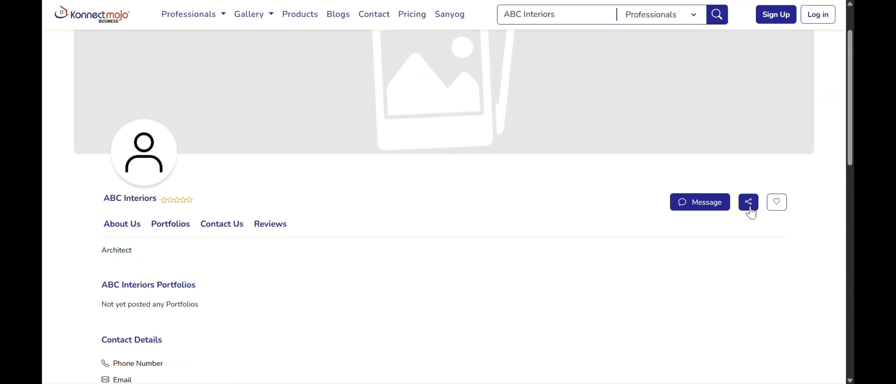
{"action": "left_click", "coordinate": [750, 210]}
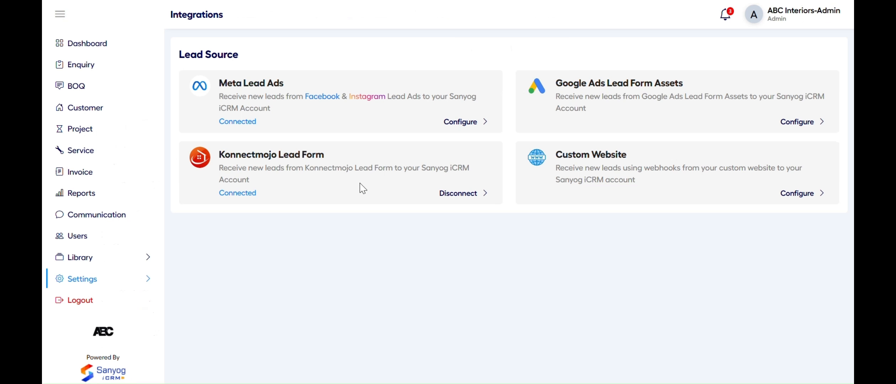
{"action": "left_click", "coordinate": [797, 194]}
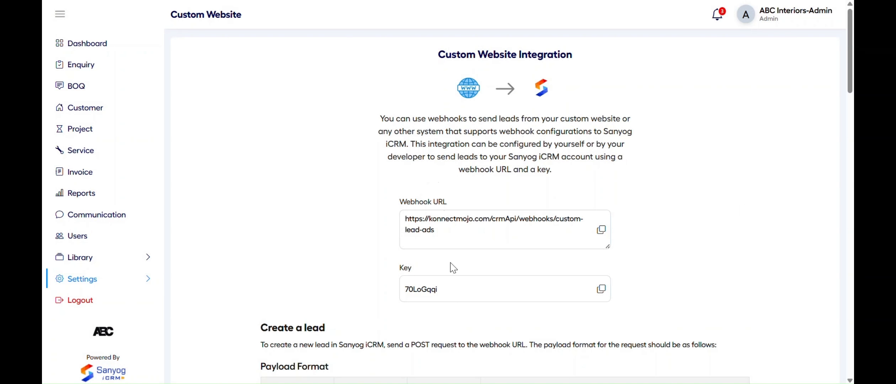
{"action": "scroll", "coordinate": [453, 268], "scroll_direction": "down", "scroll_amount": 5}
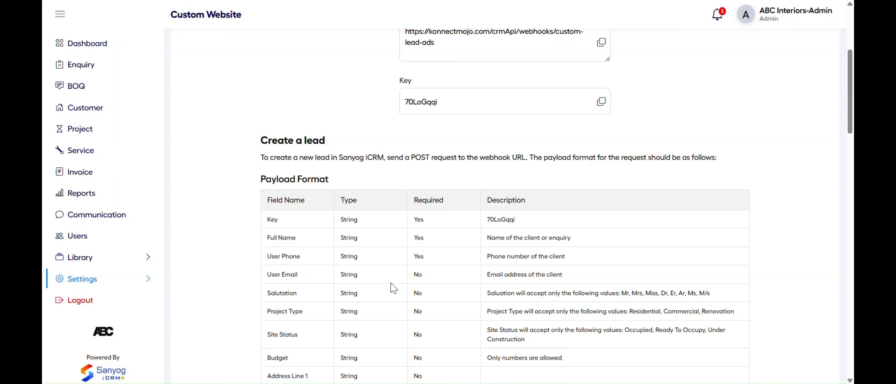
{"action": "scroll", "coordinate": [392, 288], "scroll_direction": "down", "scroll_amount": 4}
{"action": "scroll", "coordinate": [451, 283], "scroll_direction": "down", "scroll_amount": 20}
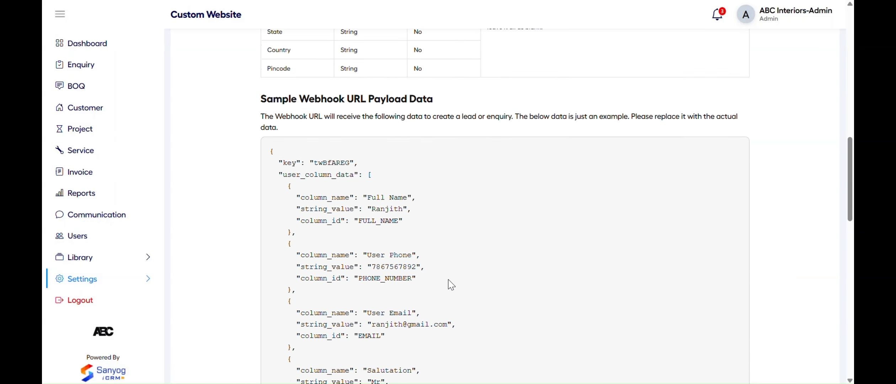
{"action": "scroll", "coordinate": [451, 285], "scroll_direction": "down", "scroll_amount": 4}
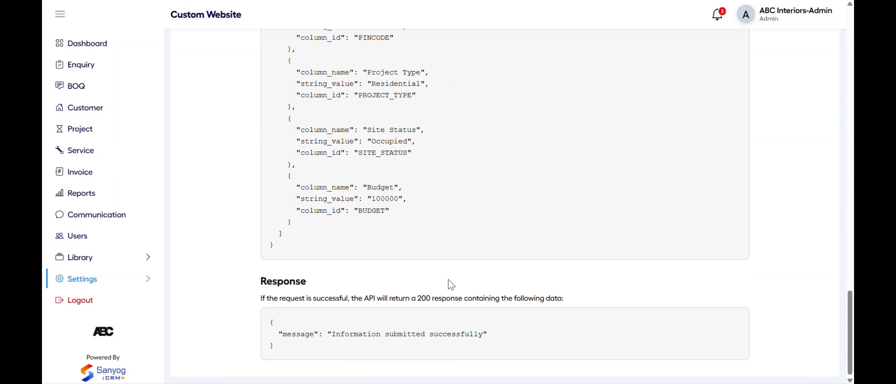
{"action": "scroll", "coordinate": [426, 286], "scroll_direction": "up", "scroll_amount": 20}
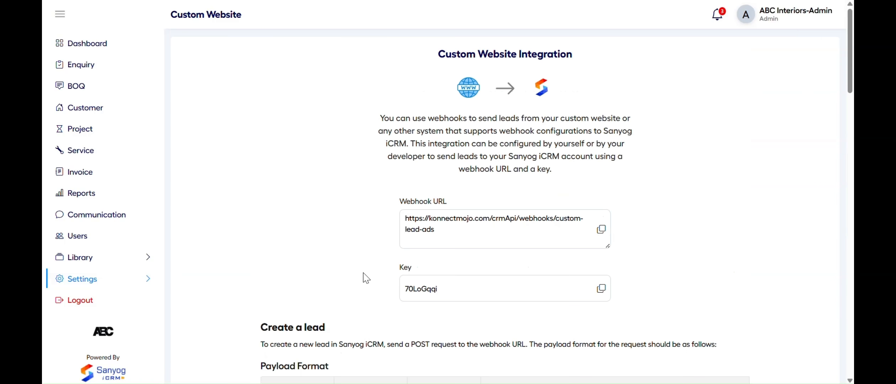
{"action": "key", "text": "alt+Left"}
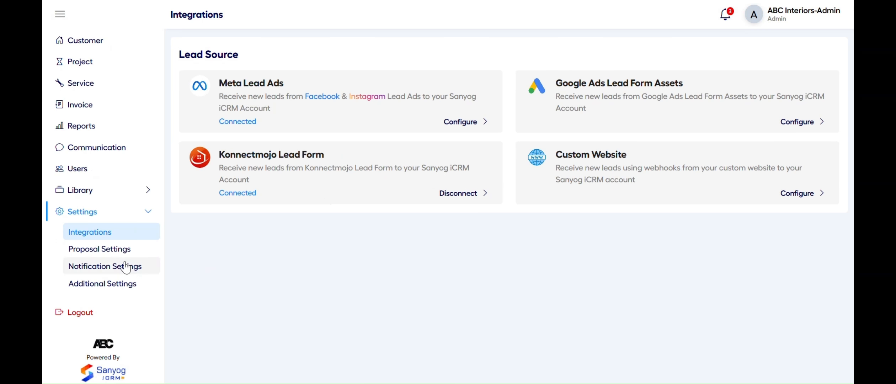
Keep the blue Standard proposal template and set proposal validity to 10 days
{"action": "left_click", "coordinate": [119, 256]}
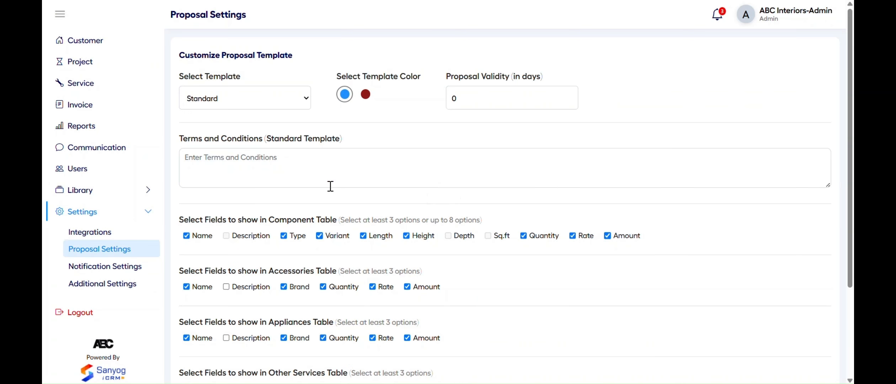
{"action": "left_click", "coordinate": [303, 99]}
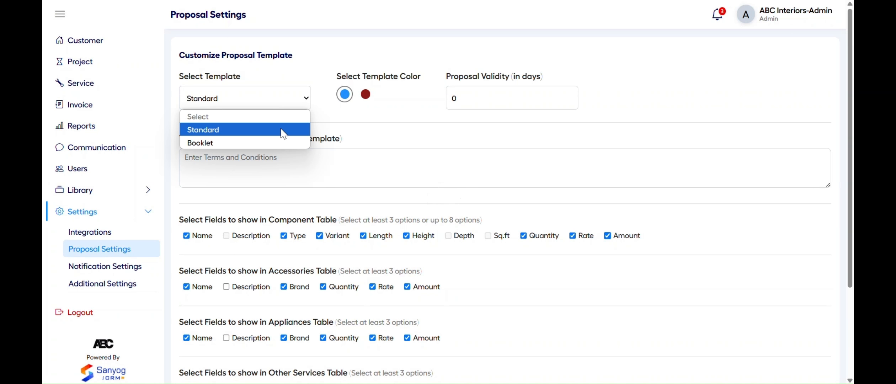
{"action": "left_click", "coordinate": [282, 129]}
{"action": "left_click", "coordinate": [366, 94]}
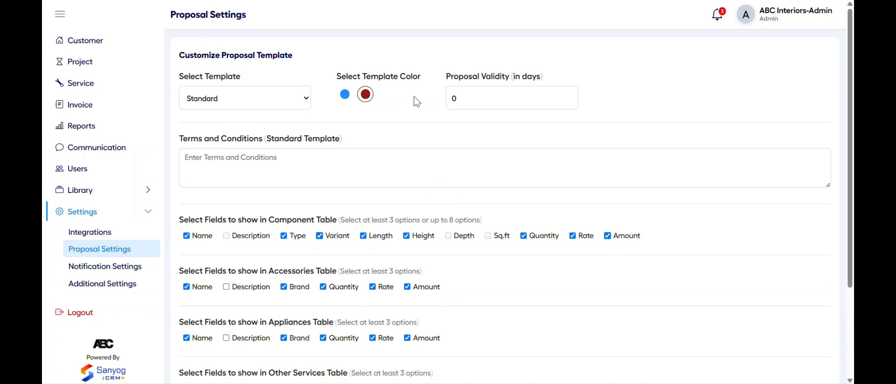
{"action": "left_click", "coordinate": [342, 97]}
{"action": "left_click", "coordinate": [483, 98]}
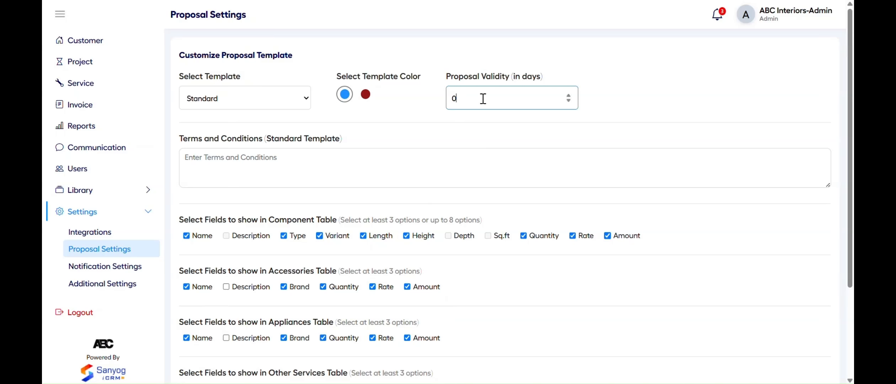
{"action": "key", "text": "BackSpace"}
{"action": "type", "text": "10"}
{"action": "left_click", "coordinate": [383, 121]}
Paste the Standard Template terms text and save the proposal settings
{"action": "left_click", "coordinate": [233, 159]}
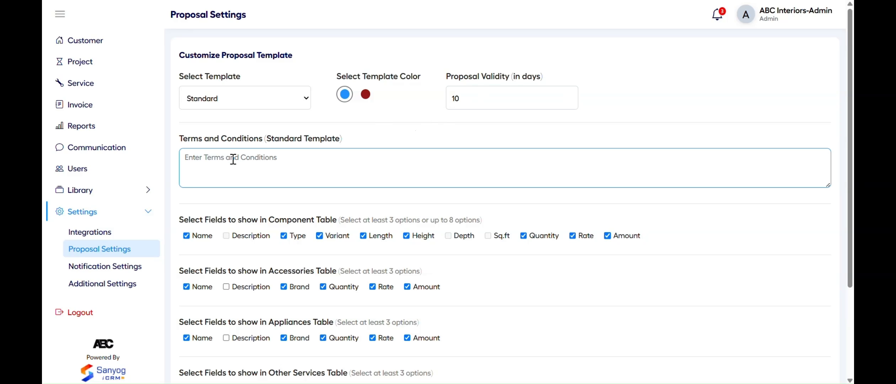
{"action": "key", "text": "ctrl+v"}
{"action": "left_click", "coordinate": [370, 134]}
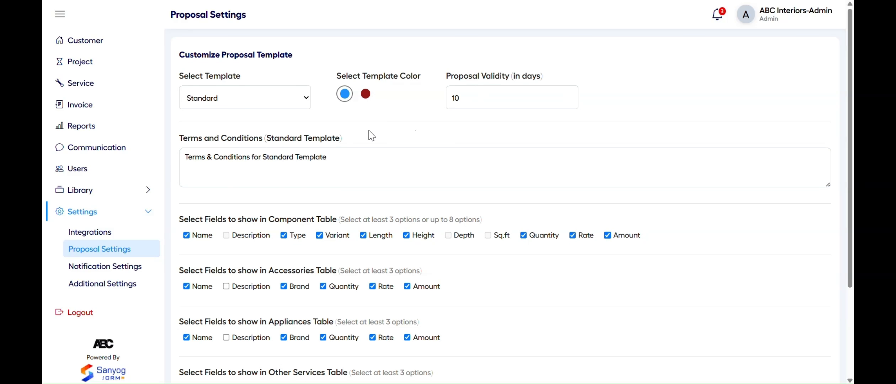
{"action": "scroll", "coordinate": [363, 137], "scroll_direction": "down", "scroll_amount": 2}
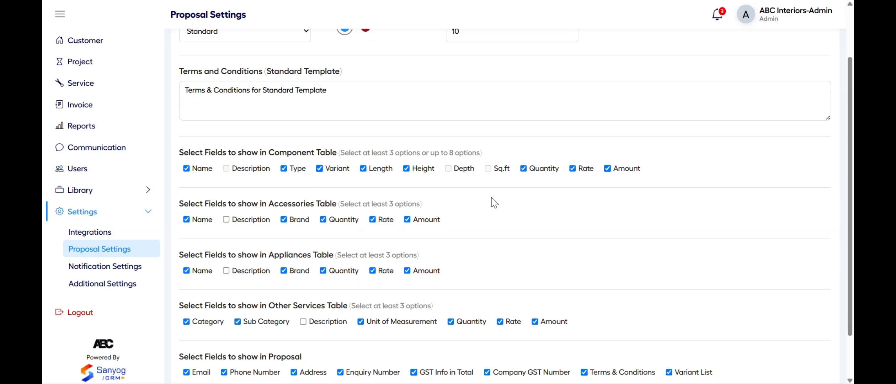
{"action": "scroll", "coordinate": [490, 200], "scroll_direction": "down", "scroll_amount": 2}
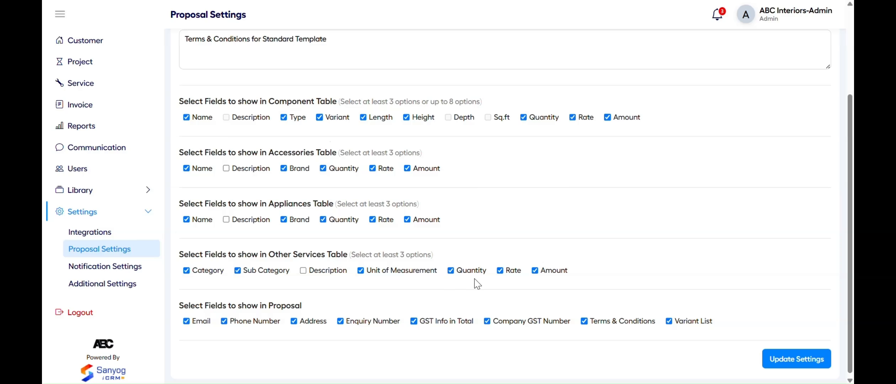
{"action": "scroll", "coordinate": [498, 284], "scroll_direction": "down", "scroll_amount": 1}
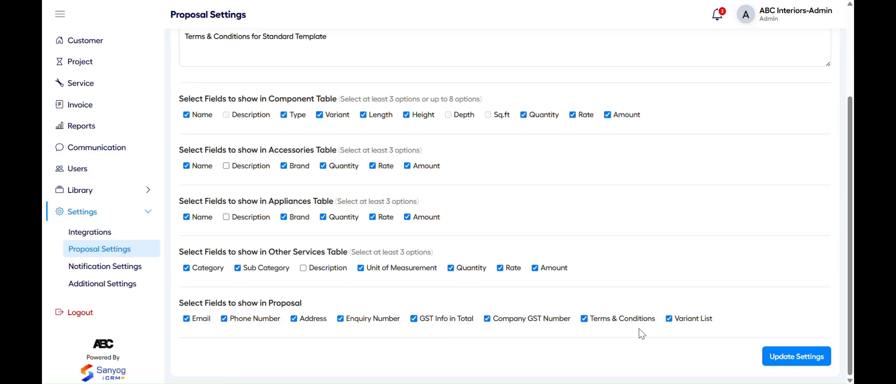
{"action": "left_click", "coordinate": [776, 359]}
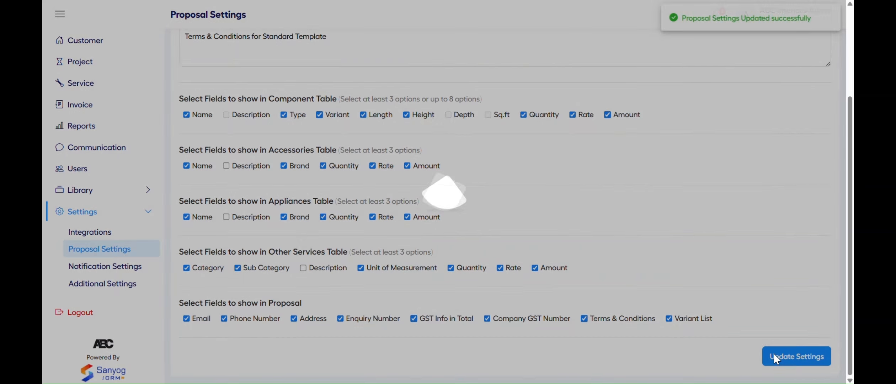
{"action": "scroll", "coordinate": [610, 110], "scroll_direction": "up", "scroll_amount": 3}
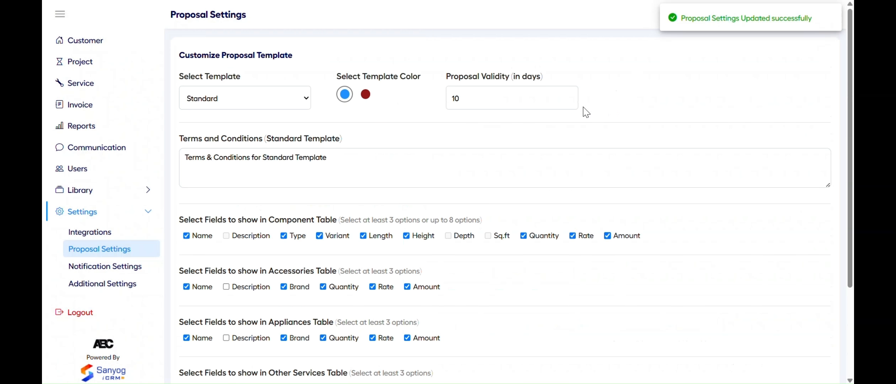
{"action": "left_click", "coordinate": [124, 270]}
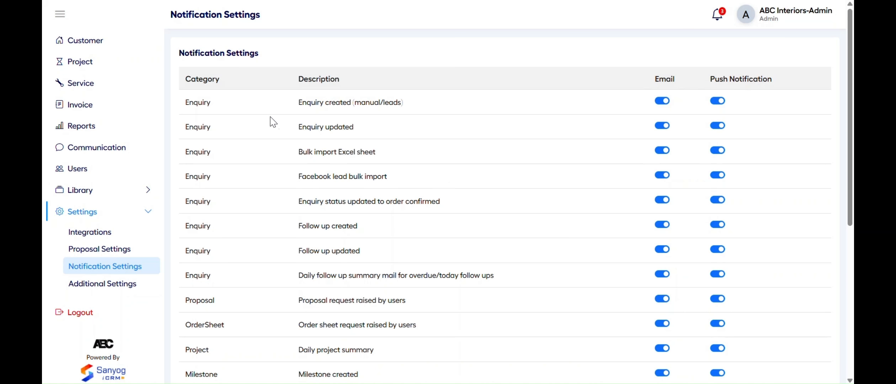
Toggle the Enquiry updated email alert off and back on
{"action": "left_click_drag", "start_coordinate": [674, 81], "coordinate": [654, 76]}
{"action": "left_click_drag", "start_coordinate": [711, 79], "coordinate": [763, 76]}
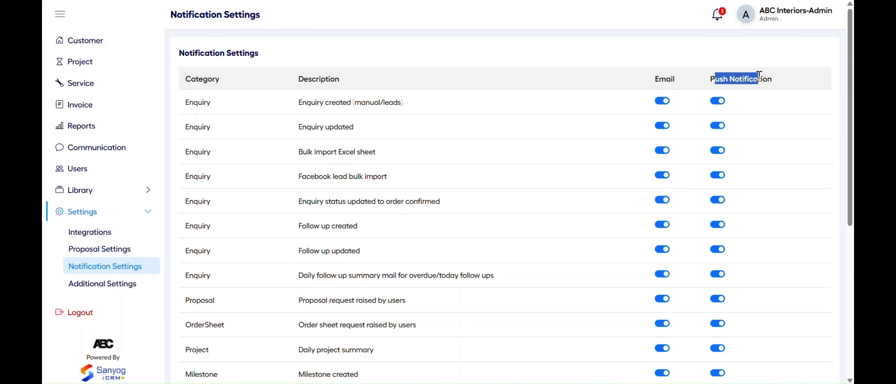
{"action": "left_click", "coordinate": [759, 75]}
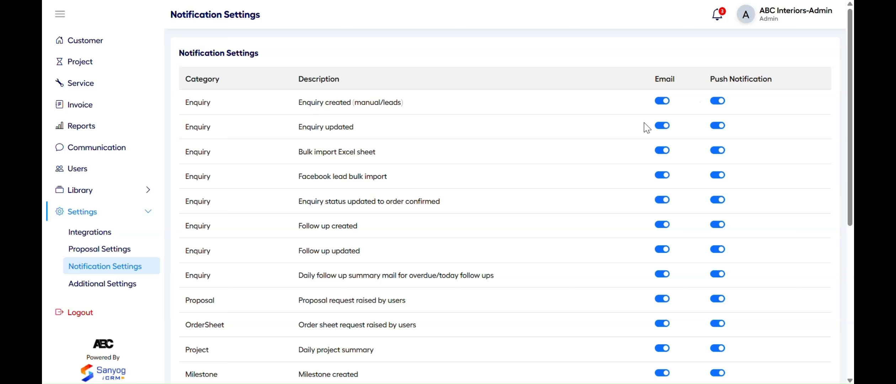
{"action": "left_click", "coordinate": [664, 126]}
{"action": "left_click", "coordinate": [663, 126]}
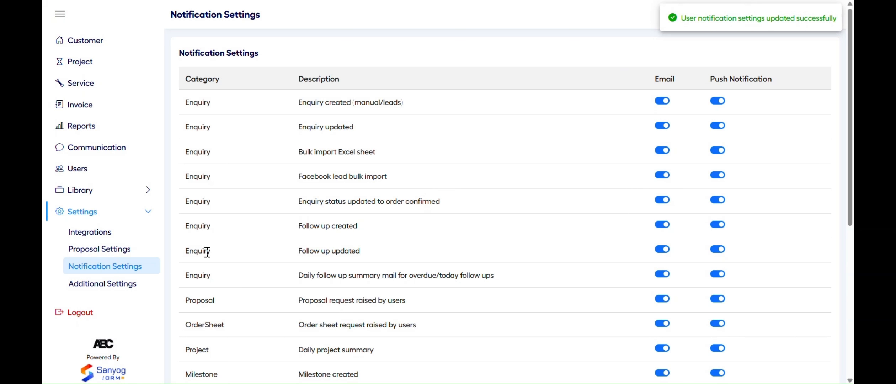
Scroll through the notification table, then go to Additional Settings
{"action": "scroll", "coordinate": [234, 262], "scroll_direction": "down", "scroll_amount": 2}
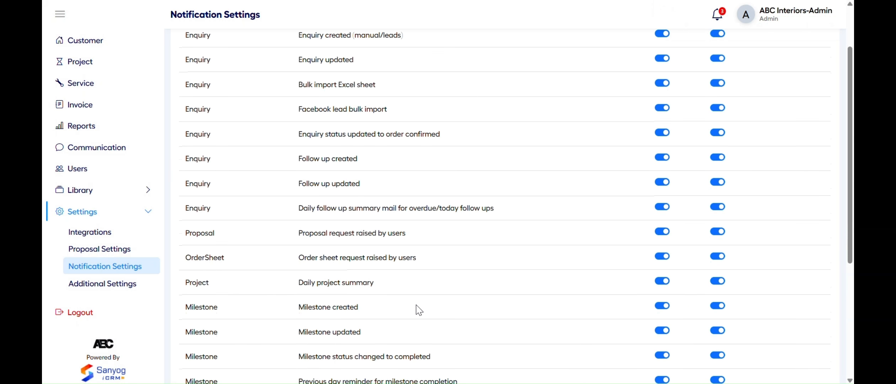
{"action": "scroll", "coordinate": [419, 309], "scroll_direction": "down", "scroll_amount": 5}
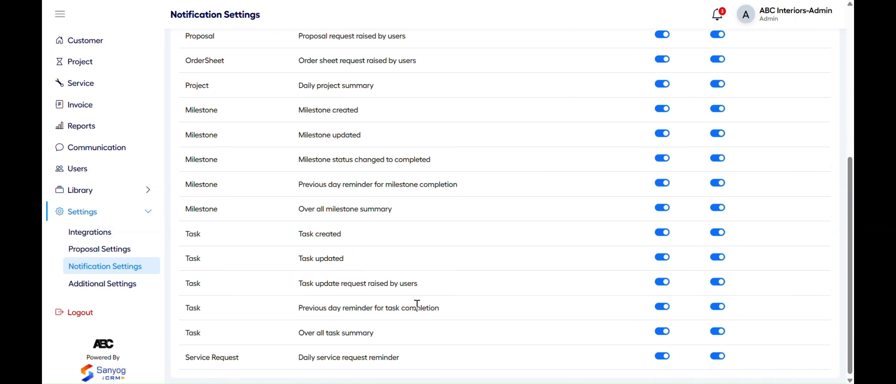
{"action": "scroll", "coordinate": [418, 306], "scroll_direction": "up", "scroll_amount": 7}
{"action": "scroll", "coordinate": [417, 305], "scroll_direction": "up", "scroll_amount": 1}
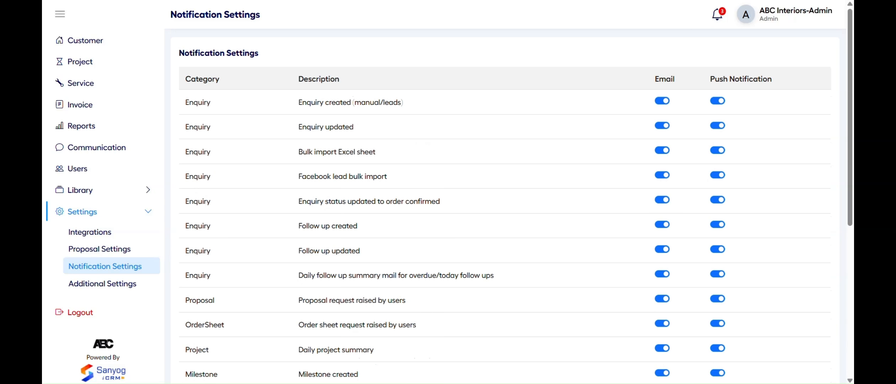
{"action": "left_click", "coordinate": [124, 284]}
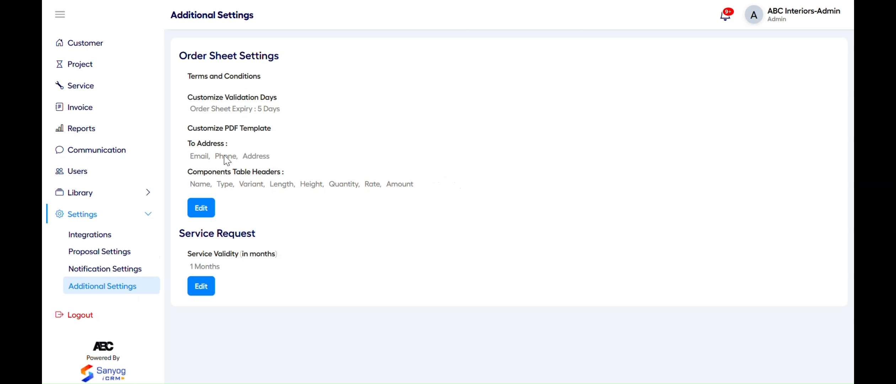
Give order sheets the pasted terms text and a 15-day expiry, and update
{"action": "left_click", "coordinate": [207, 209]}
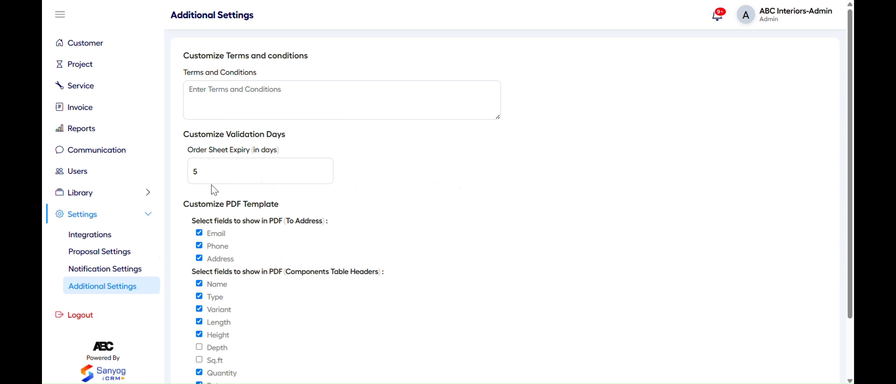
{"action": "left_click", "coordinate": [223, 99]}
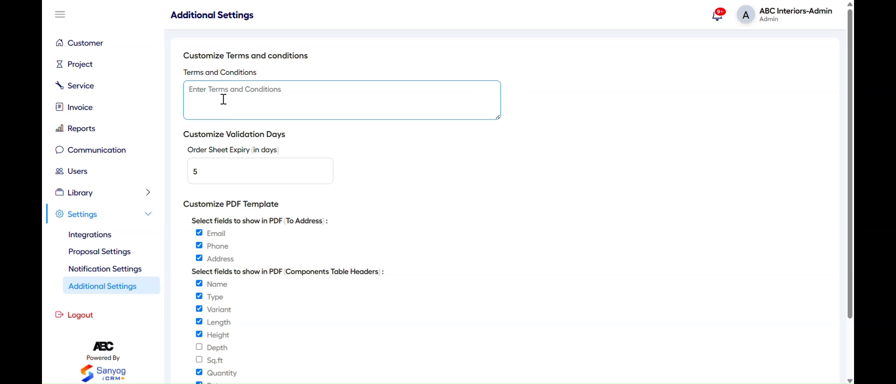
{"action": "type", "text": "Terms & conditions of order sheet"}
{"action": "double_click", "coordinate": [216, 172]}
{"action": "type", "text": "15"}
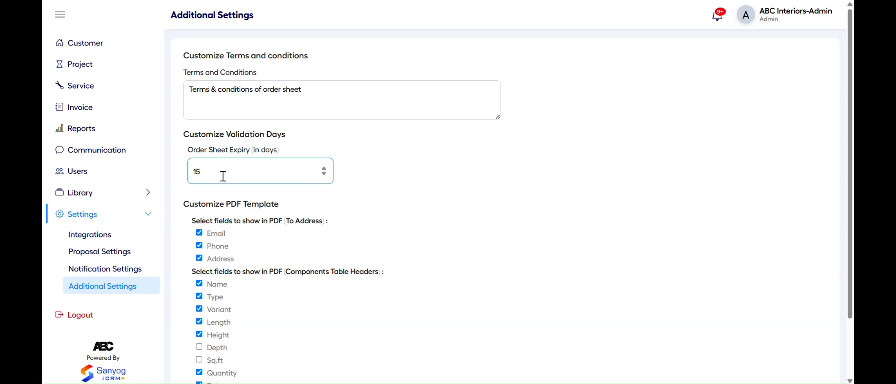
{"action": "left_click", "coordinate": [304, 207]}
{"action": "scroll", "coordinate": [304, 208], "scroll_direction": "down", "scroll_amount": 3}
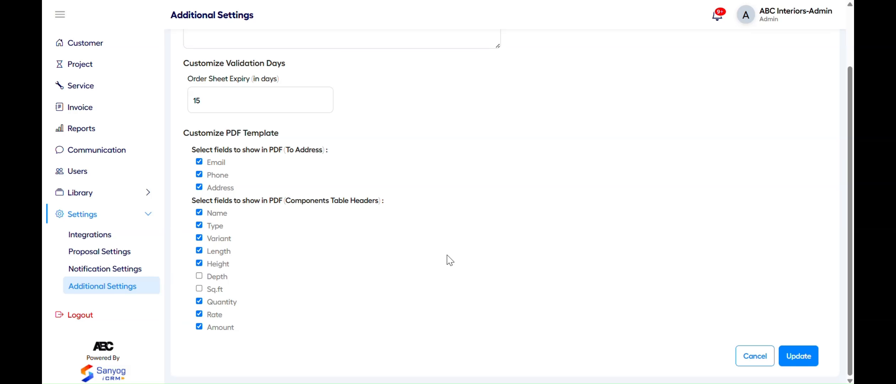
{"action": "left_click", "coordinate": [800, 356]}
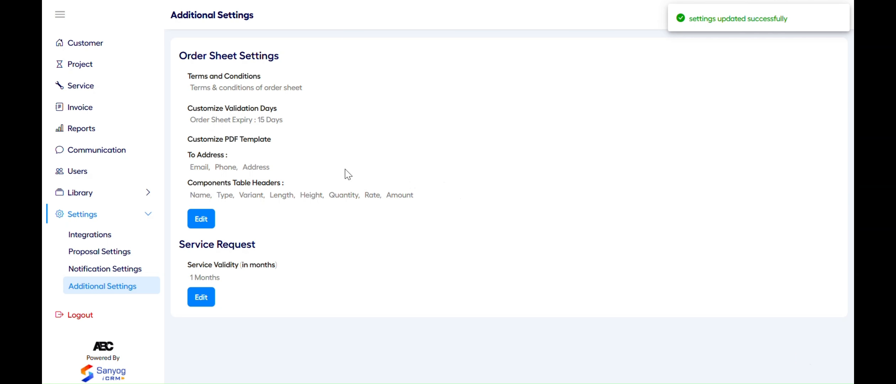
Set service validity to 12 months, then go to the Library spaces list
{"action": "left_click", "coordinate": [205, 302]}
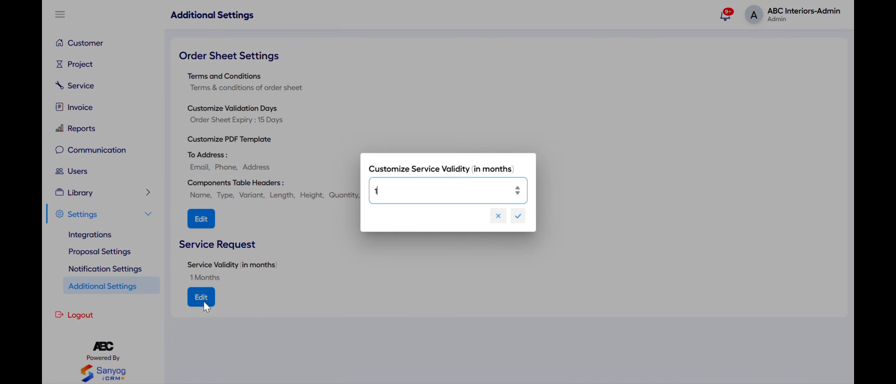
{"action": "type", "text": "2"}
{"action": "left_click", "coordinate": [518, 216]}
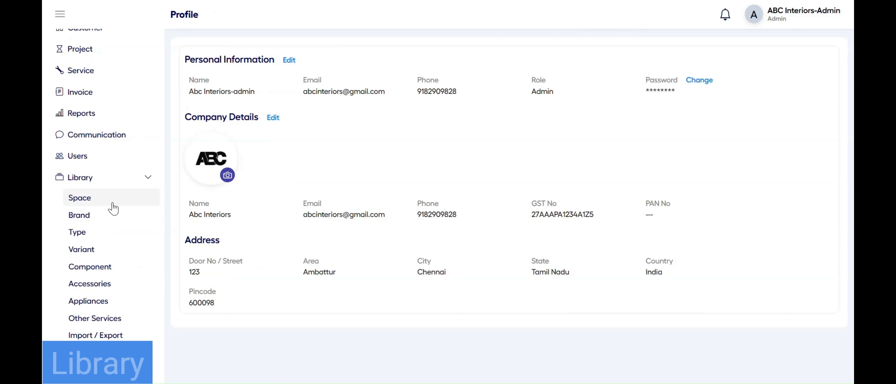
{"action": "left_click", "coordinate": [113, 203]}
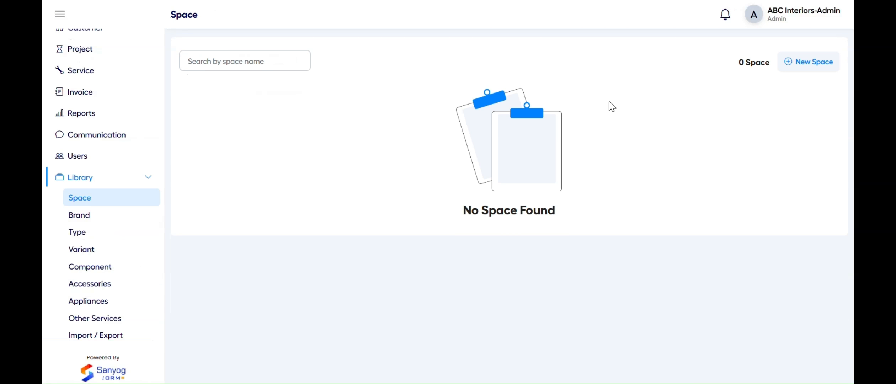
Add a Living Room space described as 'Living Room Description'
{"action": "left_click", "coordinate": [789, 70]}
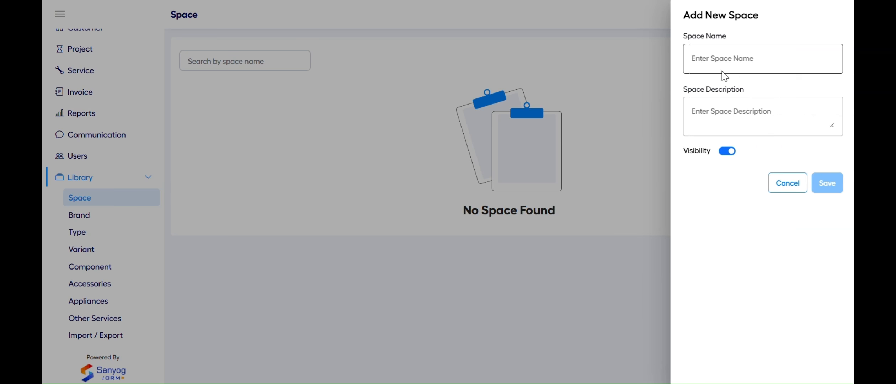
{"action": "left_click", "coordinate": [696, 58]}
{"action": "type", "text": "Living Room"}
{"action": "left_click", "coordinate": [731, 114]}
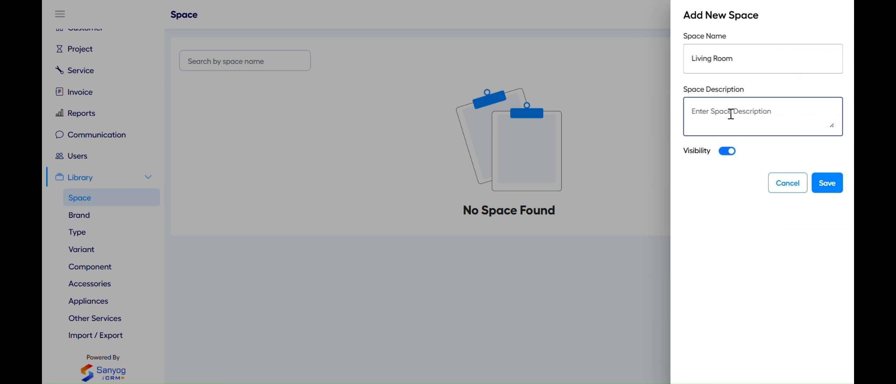
{"action": "type", "text": "Living Room Description"}
{"action": "left_click", "coordinate": [840, 183]}
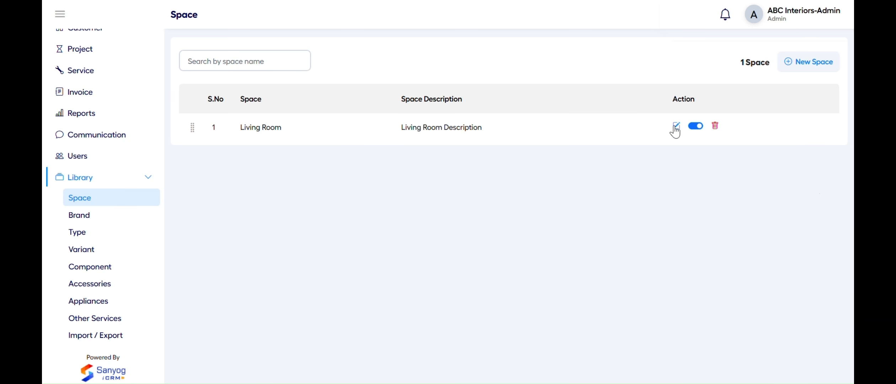
Update the Living Room space, switch its visibility off, and cancel the delete prompt
{"action": "left_click", "coordinate": [676, 127]}
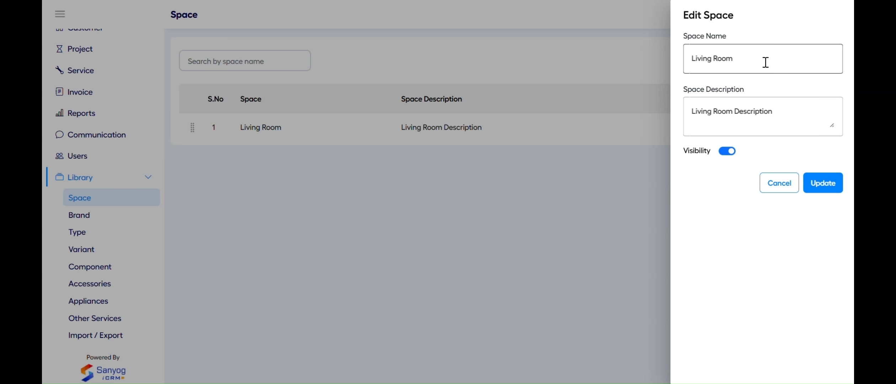
{"action": "left_click", "coordinate": [818, 189]}
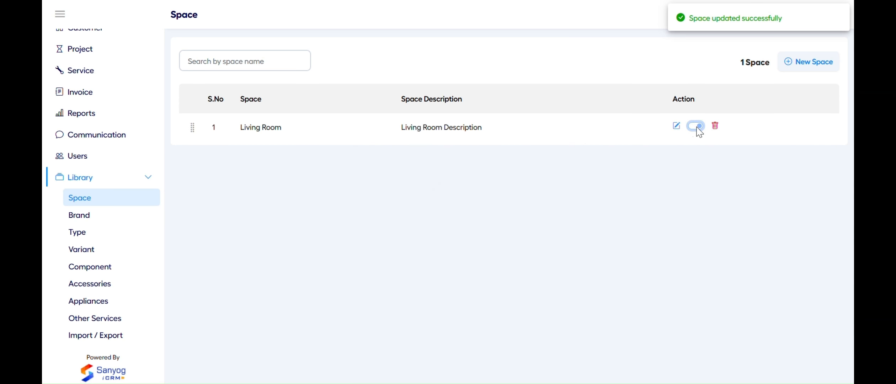
{"action": "left_click", "coordinate": [698, 129]}
{"action": "left_click", "coordinate": [715, 127]}
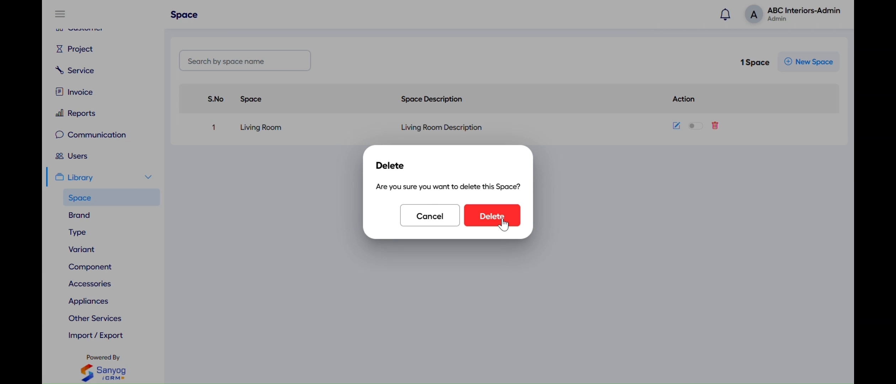
{"action": "left_click", "coordinate": [427, 223]}
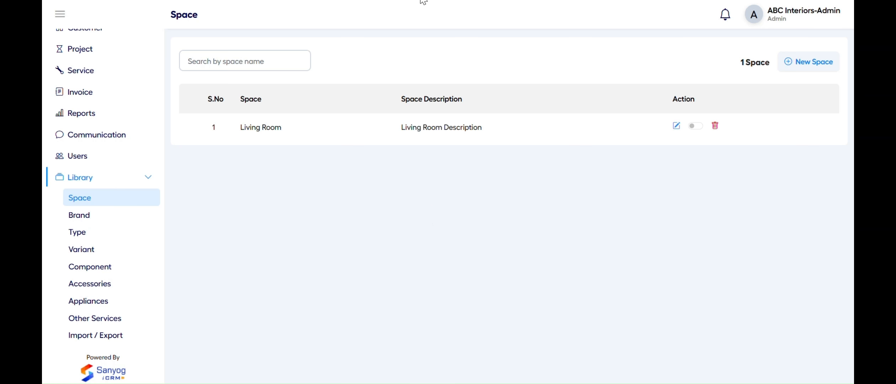
Create the Hafele brand with a pasted description of its hardware and accessory categories
{"action": "left_click", "coordinate": [114, 218]}
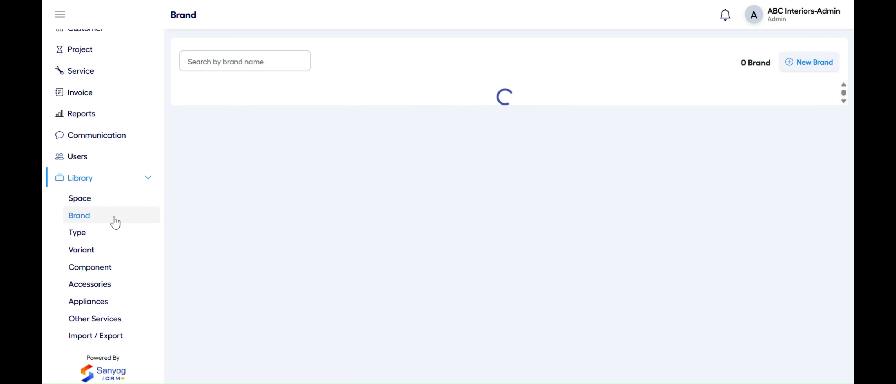
{"action": "left_click", "coordinate": [818, 63]}
{"action": "type", "text": "Hafele"}
{"action": "key", "text": "Tab"}
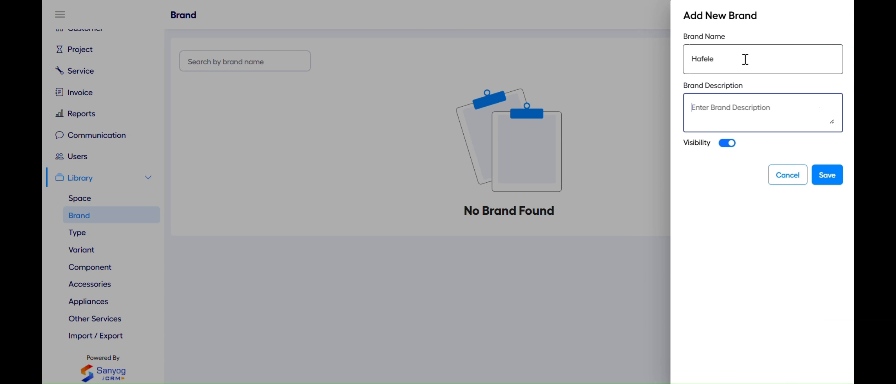
{"action": "type", "text": "Drawer systems / Sliding door Solutions / Door Accesories /  Handles & Knobs"}
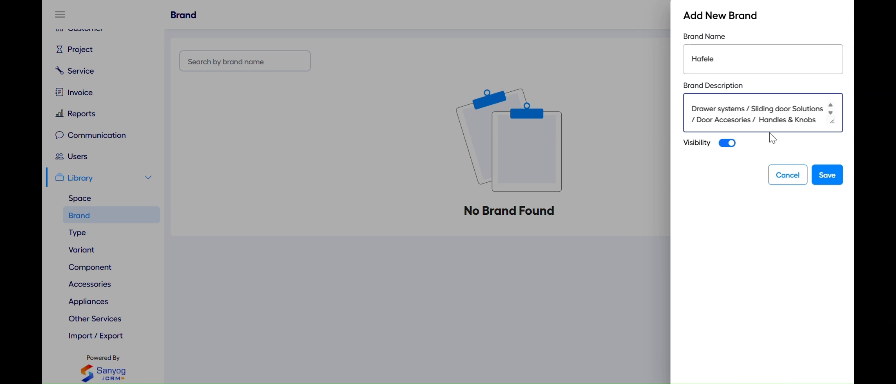
{"action": "left_click", "coordinate": [828, 179]}
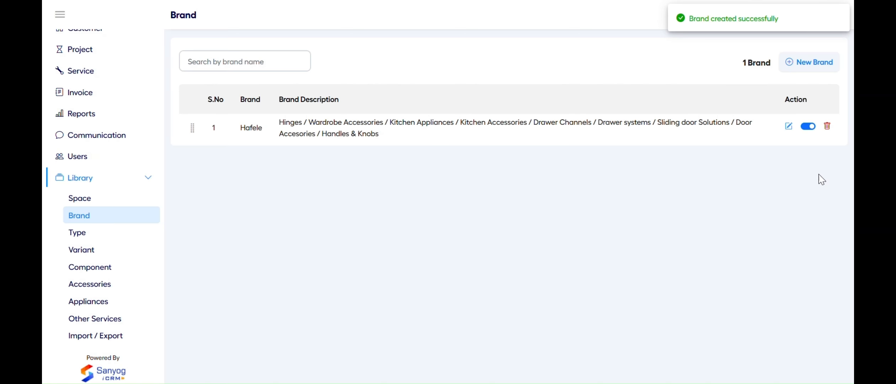
Add a Panel type described as 'Panel Description'
{"action": "left_click", "coordinate": [119, 233]}
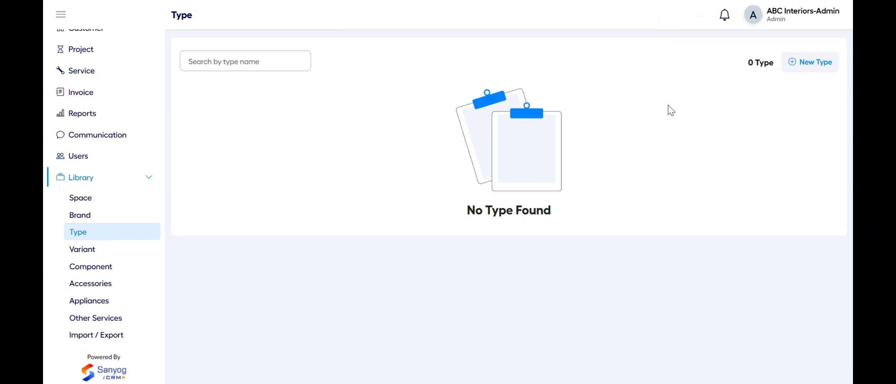
{"action": "left_click", "coordinate": [808, 65]}
{"action": "left_click", "coordinate": [724, 59]}
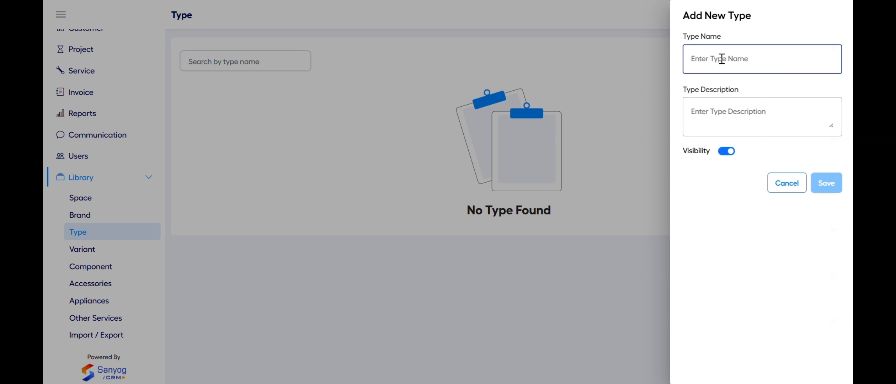
{"action": "type", "text": "Panel"}
{"action": "left_click", "coordinate": [728, 119]}
{"action": "type", "text": "Panel Description"}
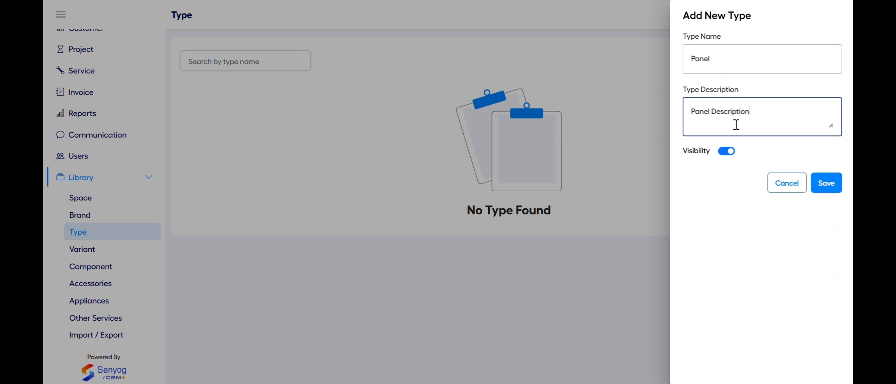
{"action": "left_click", "coordinate": [828, 182]}
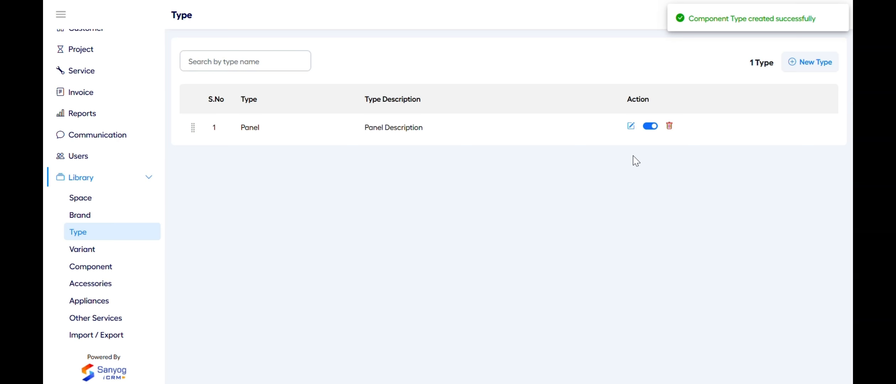
Add an Economy variant with a pasted plywood material spec description
{"action": "left_click", "coordinate": [109, 250]}
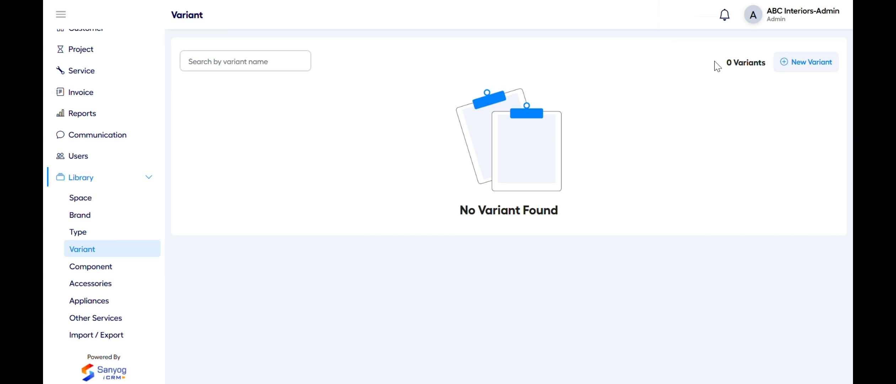
{"action": "left_click", "coordinate": [786, 64]}
{"action": "left_click", "coordinate": [731, 66]}
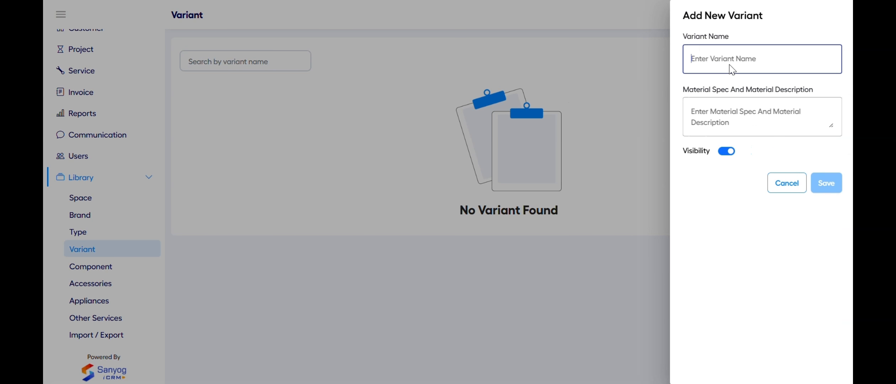
{"action": "type", "text": "Economy"}
{"action": "key", "text": "Tab"}
{"action": "type", "text": "A perfect blend of strength, aesthetics, and functionality for modern interiors."}
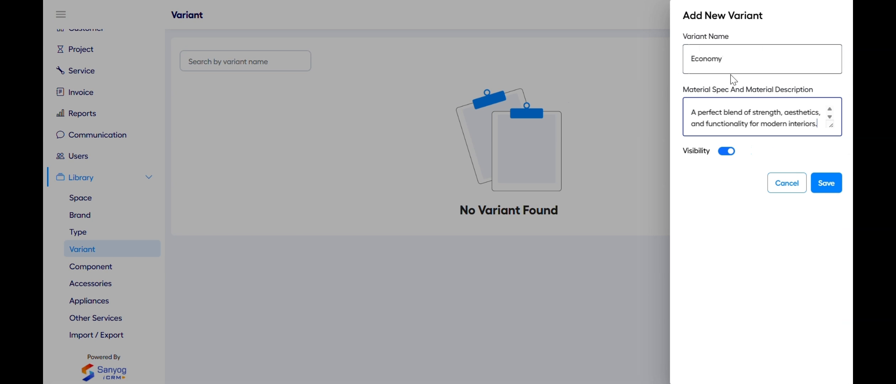
{"action": "left_click", "coordinate": [826, 188]}
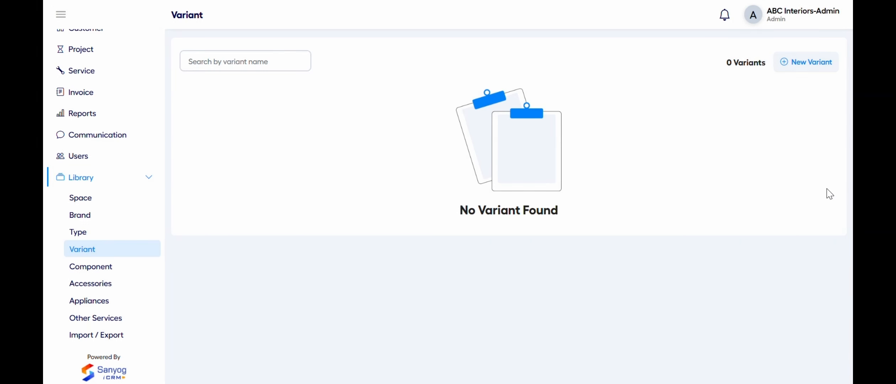
{"action": "scroll", "coordinate": [120, 220], "scroll_direction": "down", "scroll_amount": 1}
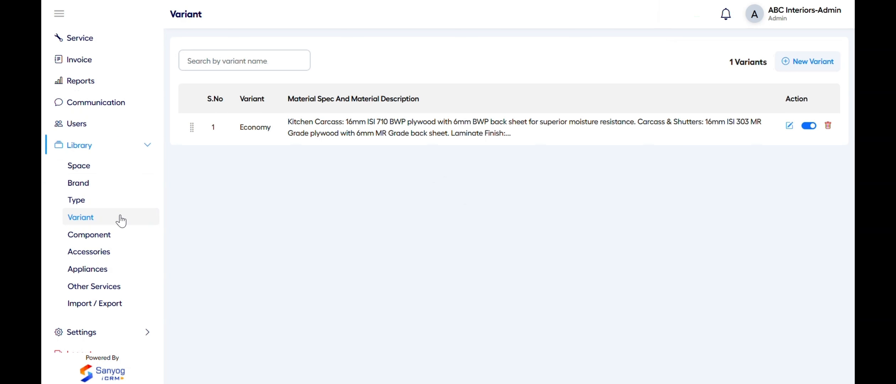
{"action": "left_click", "coordinate": [128, 237]}
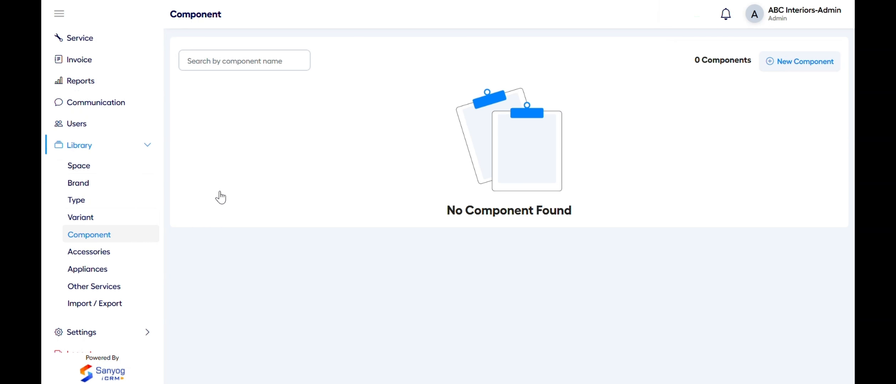
Start a Kitchen Base Cabinet component for the Economy variant in the Living Room space
{"action": "left_click", "coordinate": [775, 61]}
{"action": "left_click", "coordinate": [658, 62]}
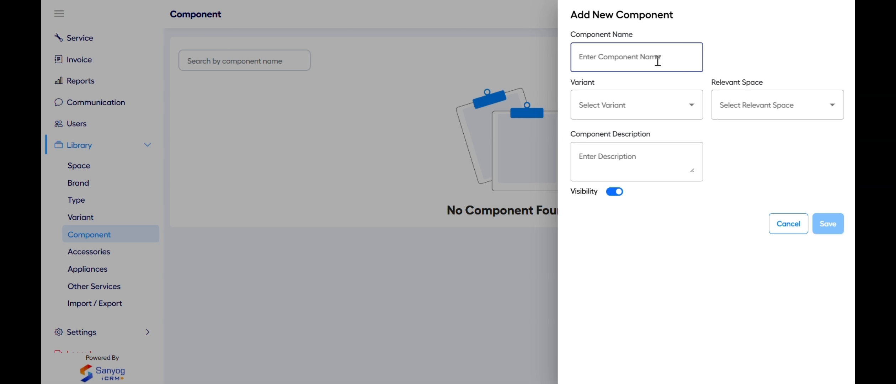
{"action": "type", "text": "Kitchen Base Cabinet"}
{"action": "left_click", "coordinate": [677, 100]}
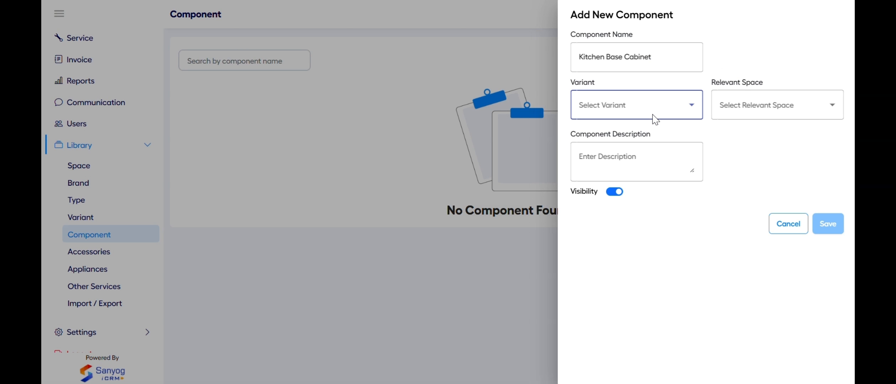
{"action": "left_click", "coordinate": [644, 140]}
{"action": "left_click", "coordinate": [672, 108]}
{"action": "left_click", "coordinate": [679, 146]}
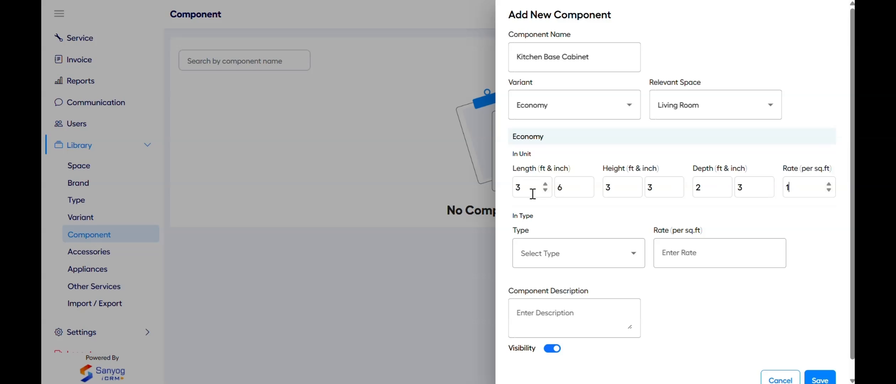
Give the component Panel type at rate ₹1,350, paste its description, and save it
{"action": "left_click", "coordinate": [532, 253]}
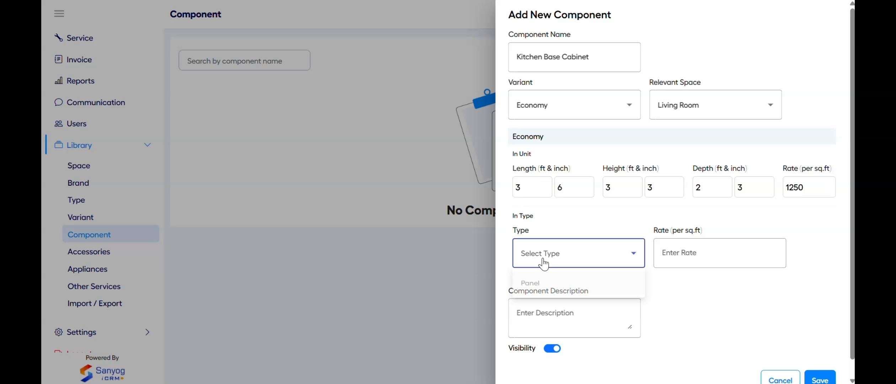
{"action": "left_click", "coordinate": [568, 287]}
{"action": "left_click", "coordinate": [688, 253]}
{"action": "type", "text": "1350"}
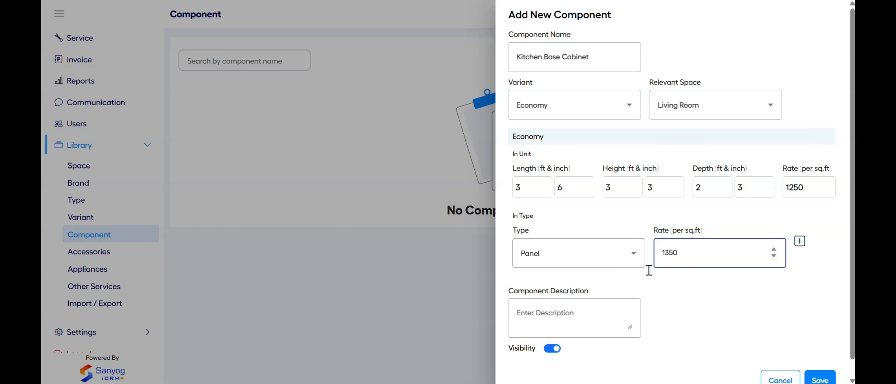
{"action": "left_click", "coordinate": [558, 317]}
{"action": "type", "text": "Kitchen Base Cabinet Description"}
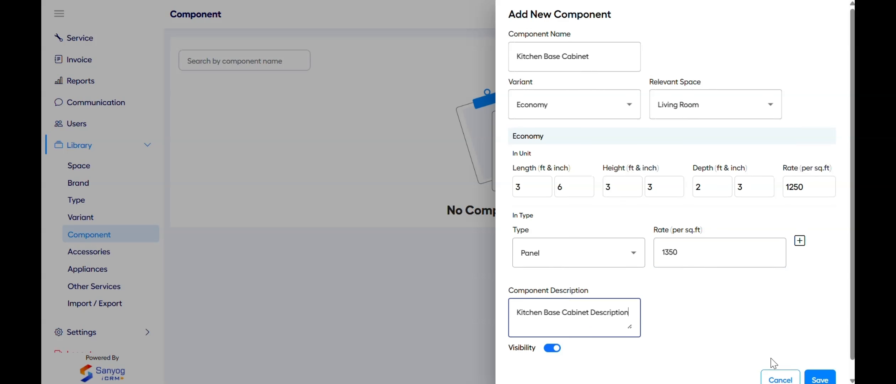
{"action": "scroll", "coordinate": [782, 367], "scroll_direction": "down", "scroll_amount": 1}
{"action": "left_click", "coordinate": [813, 366]}
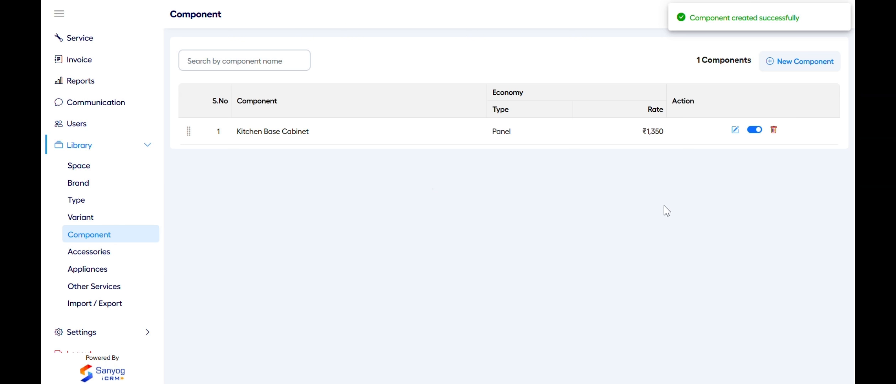
{"action": "left_click", "coordinate": [153, 251]}
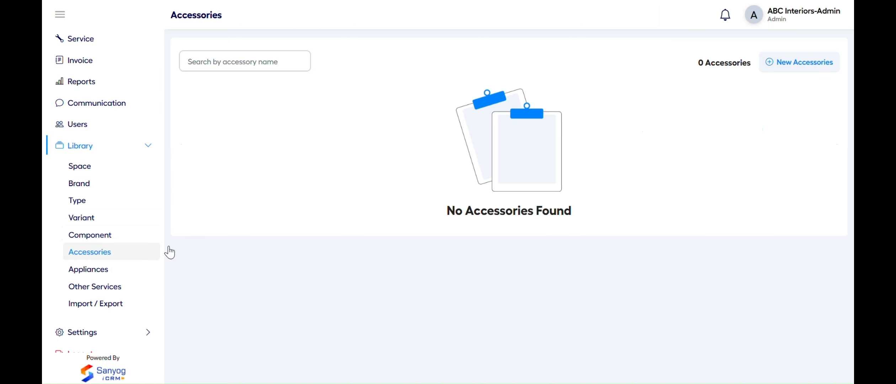
Add a Hafele Cutlery Inlet accessory at rate 1190 with 'Cutlery Inlet Description'
{"action": "left_click", "coordinate": [771, 67]}
{"action": "left_click", "coordinate": [738, 60]}
{"action": "type", "text": "Cutlery Inlet"}
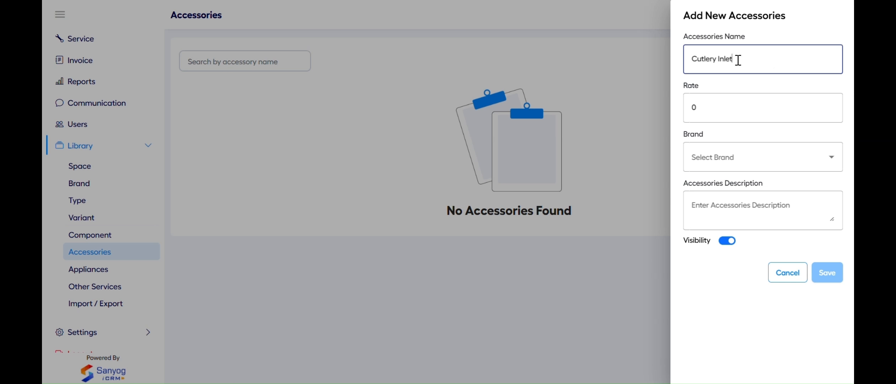
{"action": "left_click", "coordinate": [711, 110]}
{"action": "type", "text": "1190"}
{"action": "left_click", "coordinate": [723, 164]}
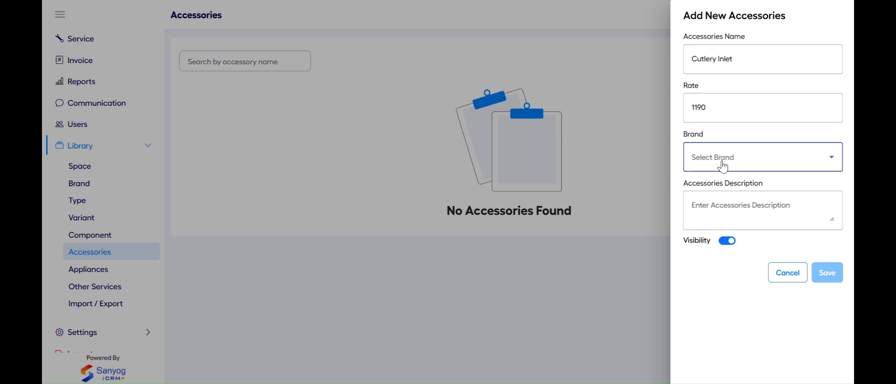
{"action": "left_click", "coordinate": [706, 190]}
{"action": "left_click", "coordinate": [711, 210]}
{"action": "type", "text": "Cutlery Inlet Description"}
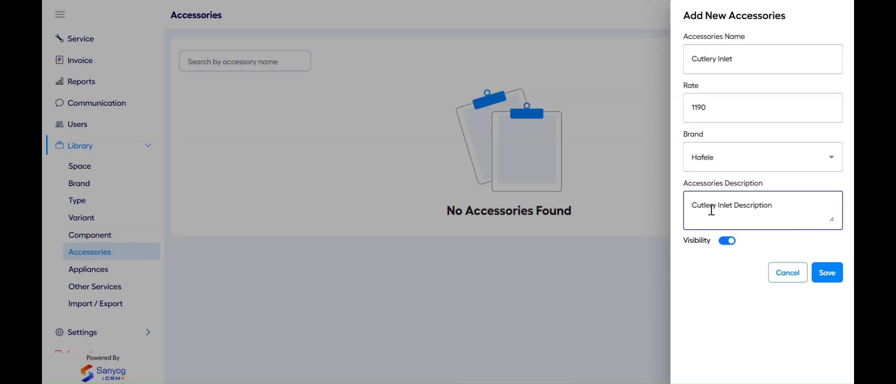
{"action": "left_click", "coordinate": [821, 267]}
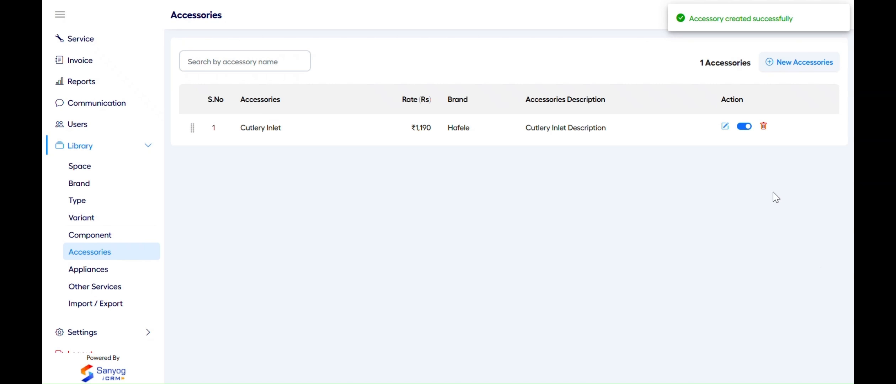
Add a Hafele Chimney appliance at rate 20000 described as 'Chimney Description'
{"action": "left_click", "coordinate": [117, 271]}
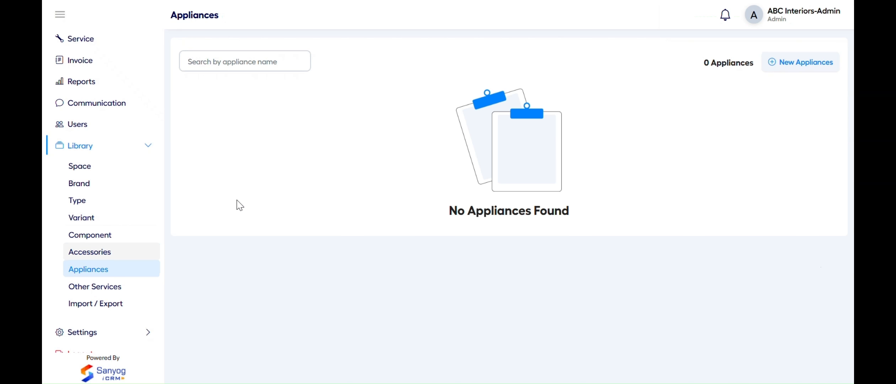
{"action": "left_click", "coordinate": [786, 64]}
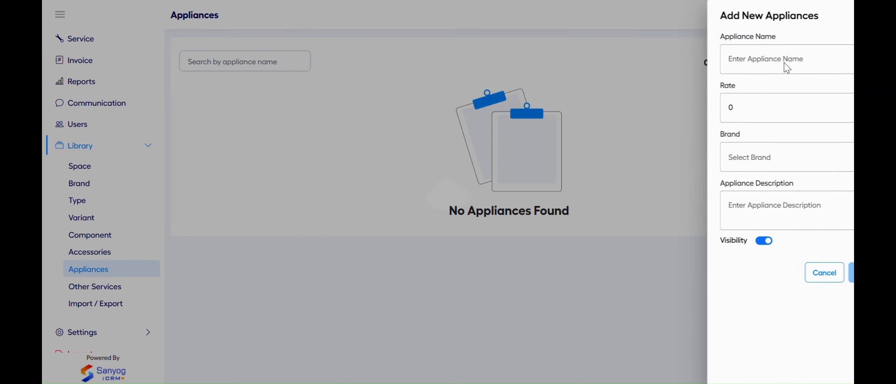
{"action": "left_click", "coordinate": [724, 54]}
{"action": "type", "text": "Chimney"}
{"action": "key", "text": "Tab"}
{"action": "type", "text": "20000"}
{"action": "left_click", "coordinate": [722, 163]}
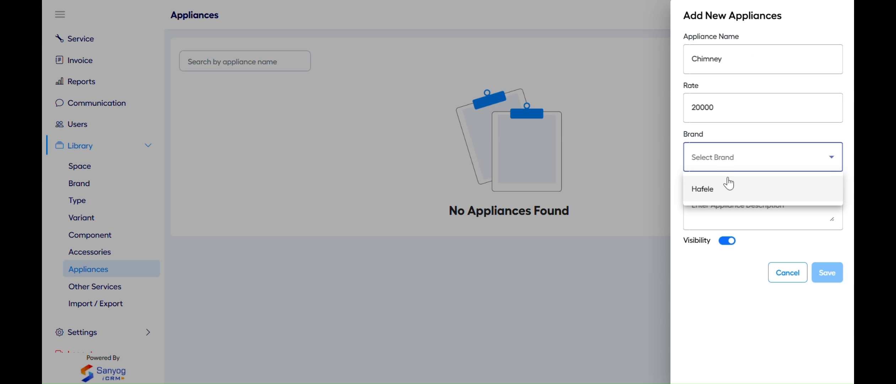
{"action": "left_click", "coordinate": [728, 192]}
{"action": "left_click", "coordinate": [698, 207]}
{"action": "type", "text": "Chimney Description"}
{"action": "left_click", "coordinate": [828, 272]}
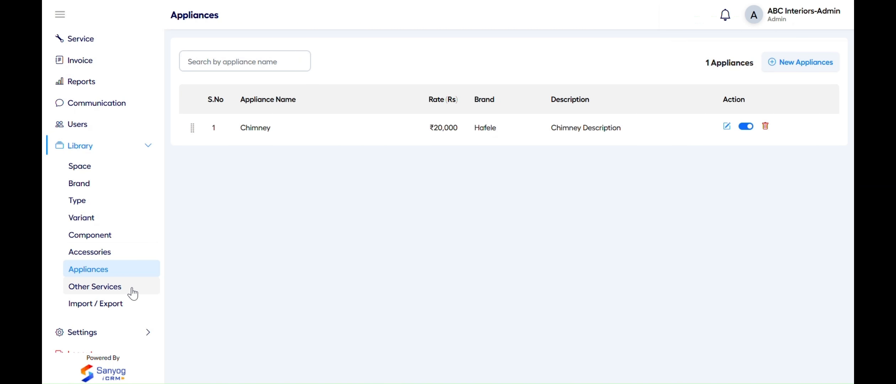
Start a new Other Services entry with category Painting and sub category Tractor Emulsion
{"action": "left_click", "coordinate": [74, 288]}
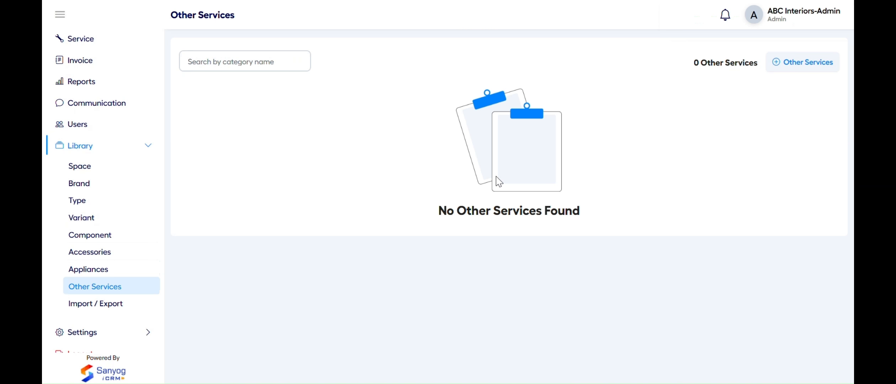
{"action": "left_click", "coordinate": [790, 67]}
{"action": "left_click", "coordinate": [787, 68]}
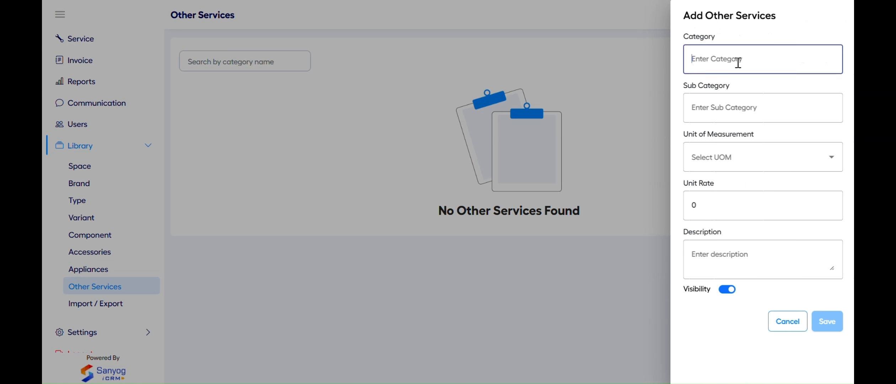
{"action": "type", "text": "Painting"}
{"action": "key", "text": "Tab"}
{"action": "type", "text": "Tractor Emulsion"}
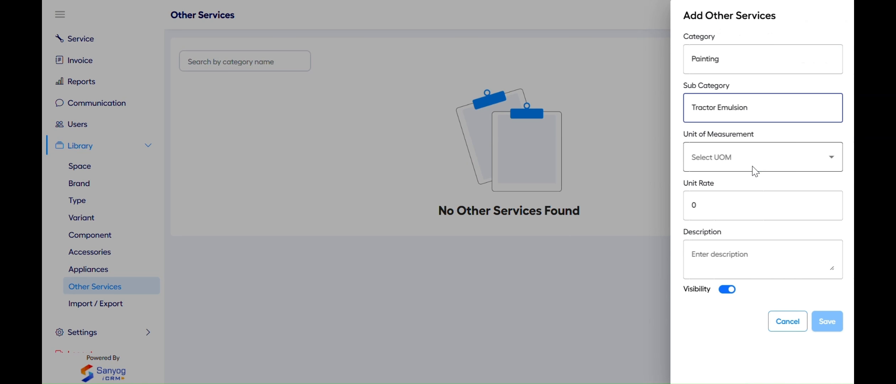
Set its unit to sq.ft, unit rate 100, description 'Painting Description', and save
{"action": "left_click", "coordinate": [754, 167]}
{"action": "left_click", "coordinate": [732, 216]}
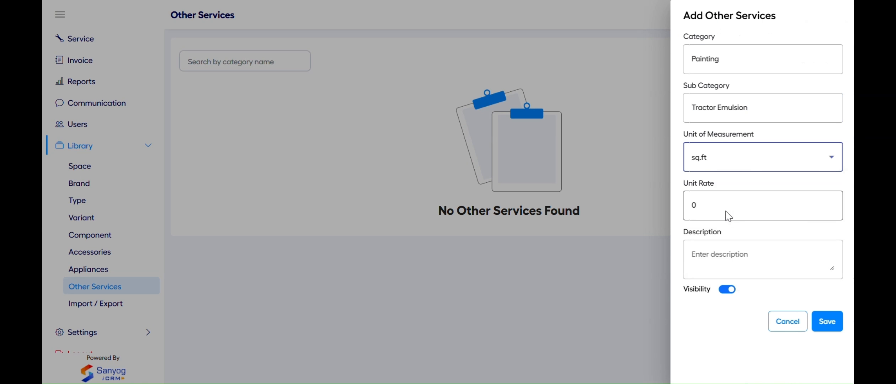
{"action": "left_click", "coordinate": [718, 217]}
{"action": "key", "text": "BackSpace"}
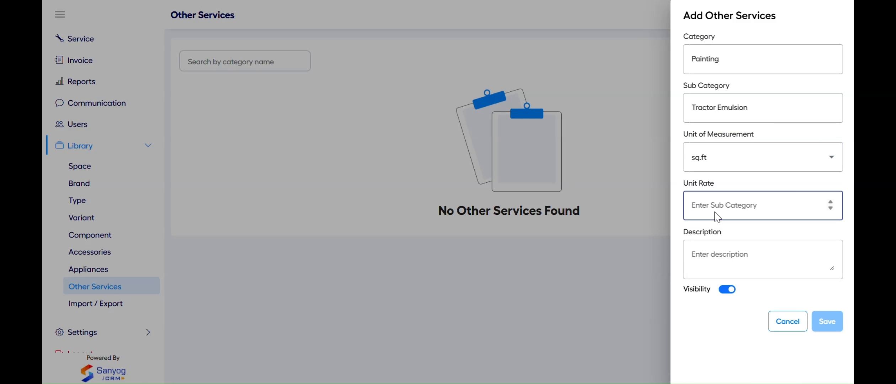
{"action": "type", "text": "100"}
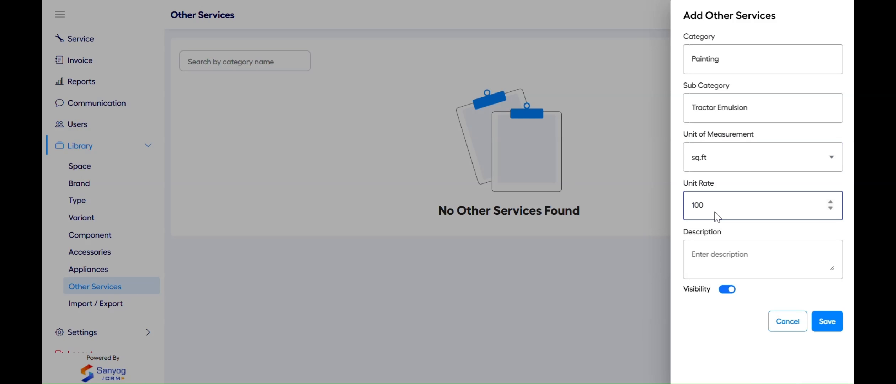
{"action": "left_click", "coordinate": [708, 265]}
{"action": "type", "text": "Painting Description"}
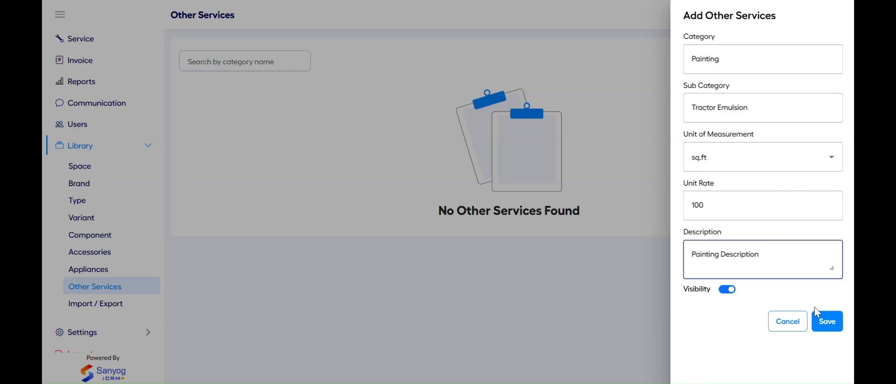
{"action": "left_click", "coordinate": [826, 321]}
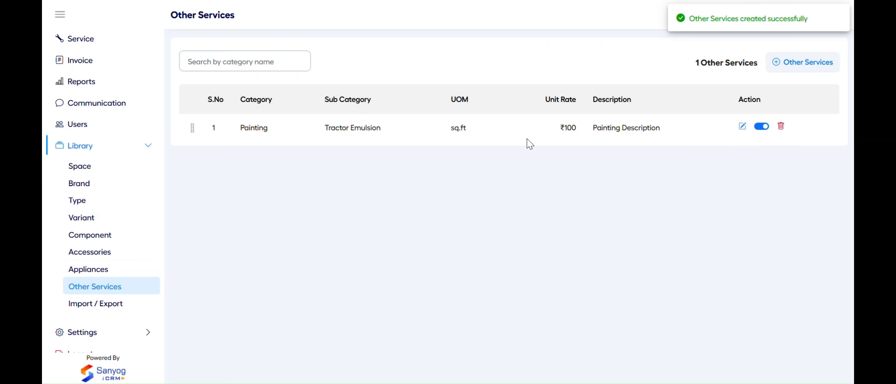
Import Library Sample.xlsx, replacing Other Services with False ceiling, Civil and Job Works
{"action": "left_click", "coordinate": [124, 305]}
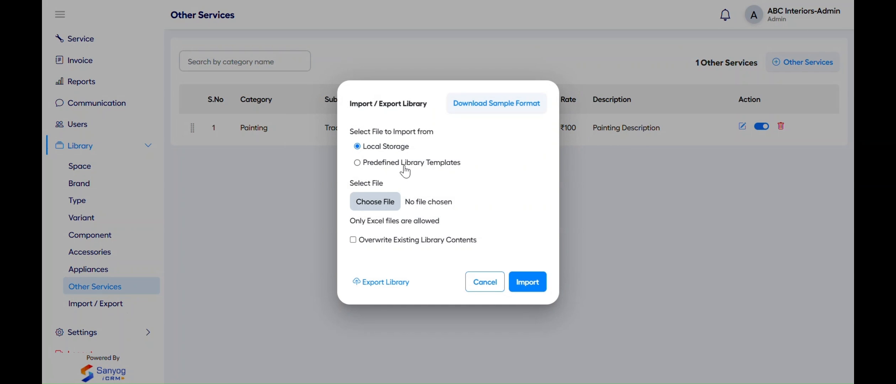
{"action": "left_click", "coordinate": [382, 205]}
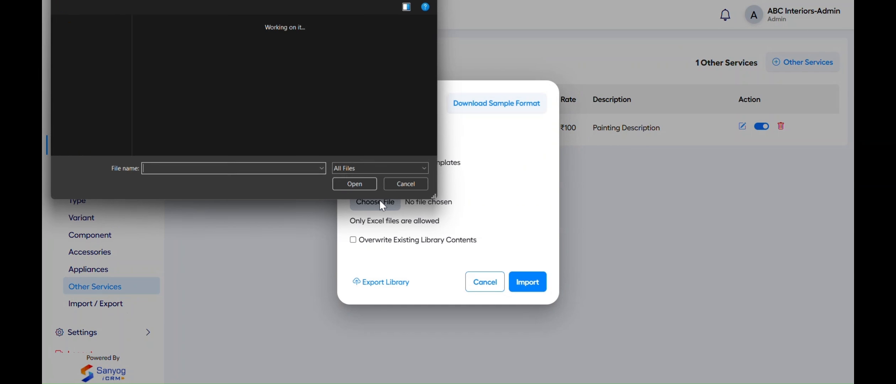
{"action": "left_click", "coordinate": [165, 64]}
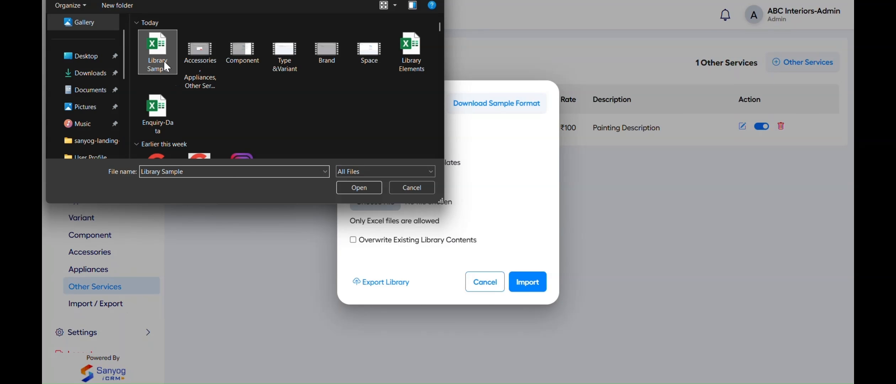
{"action": "left_click", "coordinate": [364, 183]}
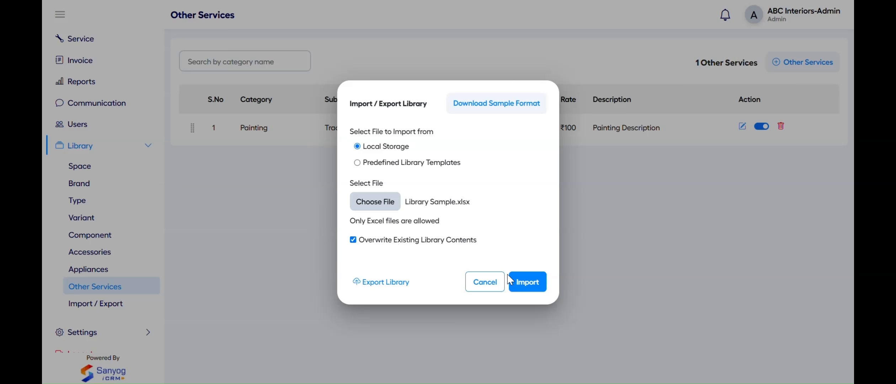
{"action": "left_click", "coordinate": [528, 284]}
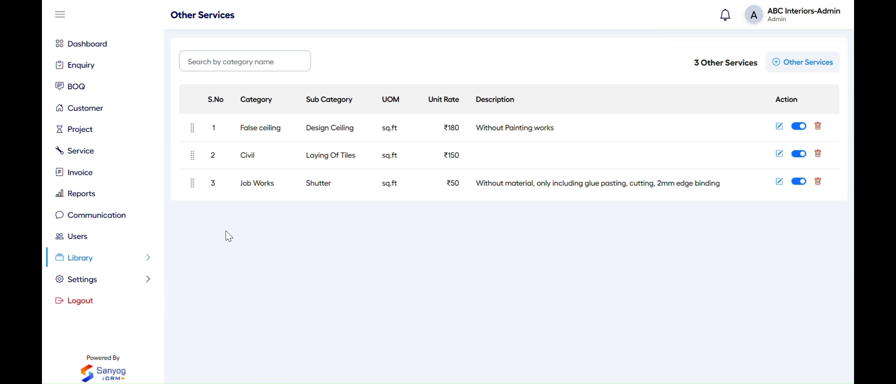
Browse the Space, Brand, Type, Variant, Component, Accessories, Appliances and Other Services lists
{"action": "left_click", "coordinate": [116, 258]}
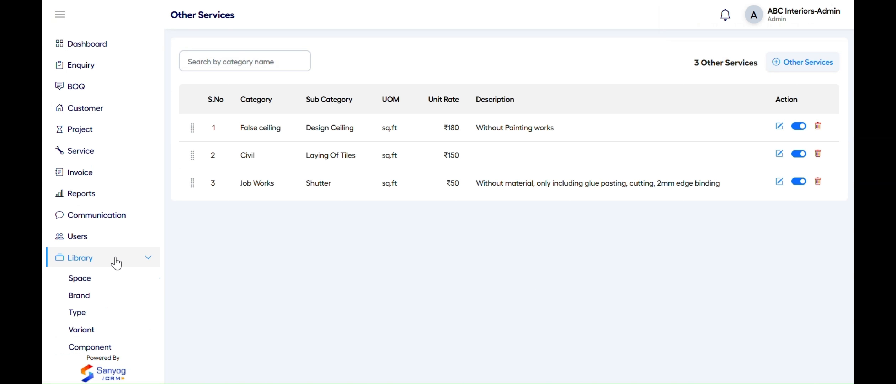
{"action": "left_click", "coordinate": [114, 285]}
{"action": "scroll", "coordinate": [113, 285], "scroll_direction": "down", "scroll_amount": 4}
{"action": "left_click", "coordinate": [106, 162]}
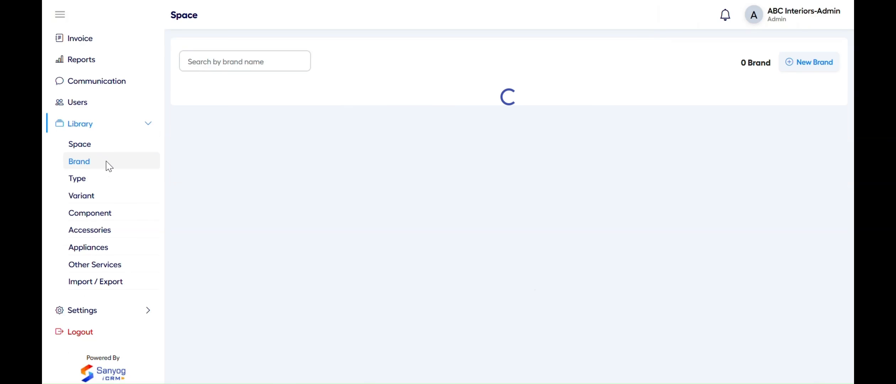
{"action": "left_click", "coordinate": [106, 179]}
{"action": "left_click", "coordinate": [105, 196]}
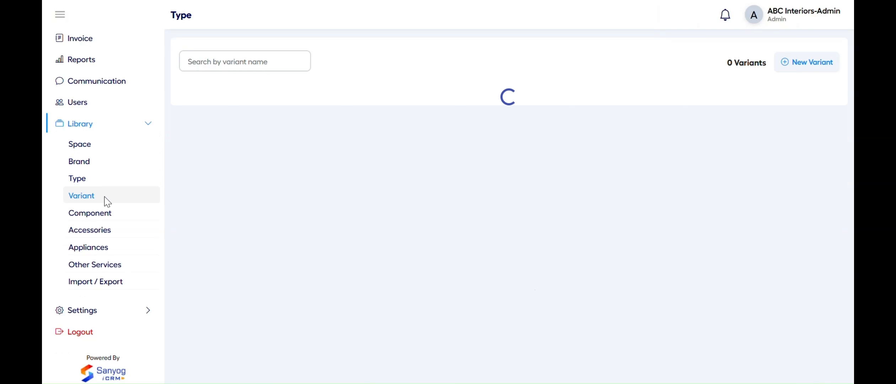
{"action": "left_click", "coordinate": [106, 215]}
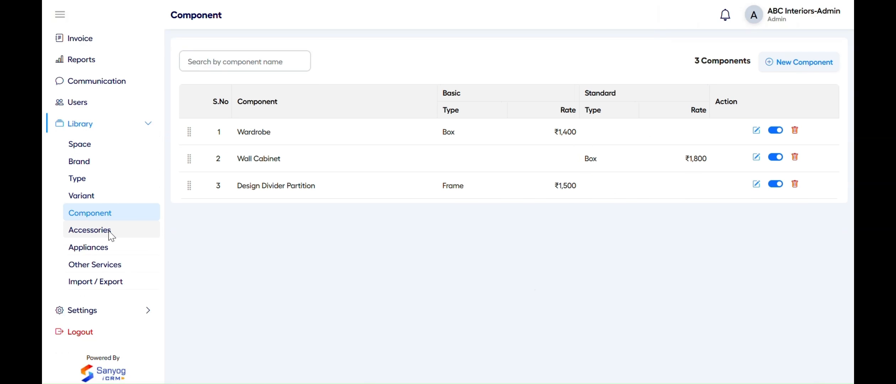
{"action": "left_click", "coordinate": [109, 234]}
{"action": "left_click", "coordinate": [111, 250]}
{"action": "left_click", "coordinate": [112, 267]}
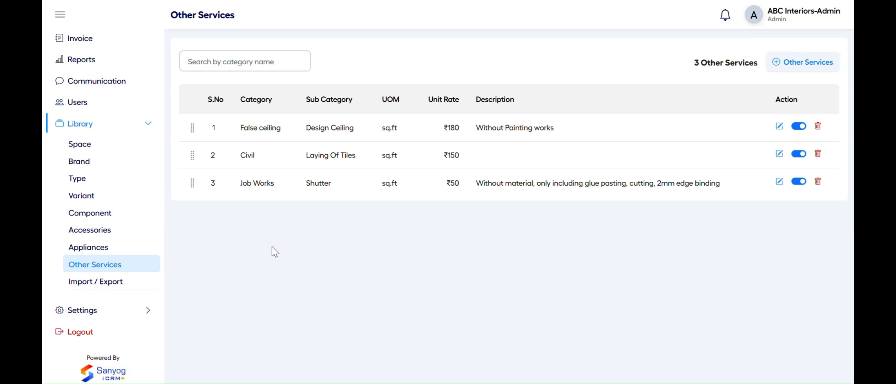
Import the predefined Preloaded-Library template, overwriting existing library contents
{"action": "left_click", "coordinate": [119, 283]}
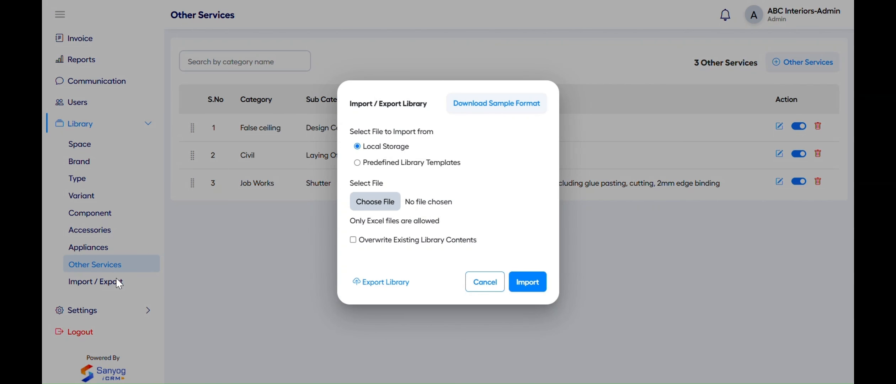
{"action": "left_click", "coordinate": [374, 165]}
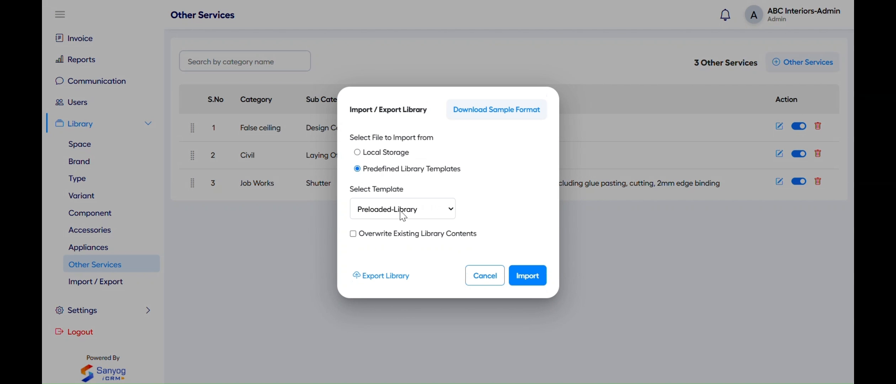
{"action": "left_click", "coordinate": [385, 236]}
{"action": "left_click", "coordinate": [524, 276]}
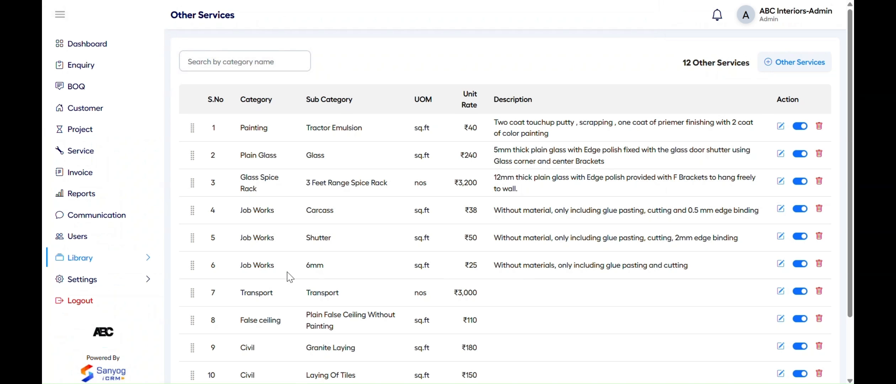
{"action": "left_click", "coordinate": [126, 263]}
Review the newly loaded Space, Brand, Type, Variant and Component lists
{"action": "left_click", "coordinate": [113, 281]}
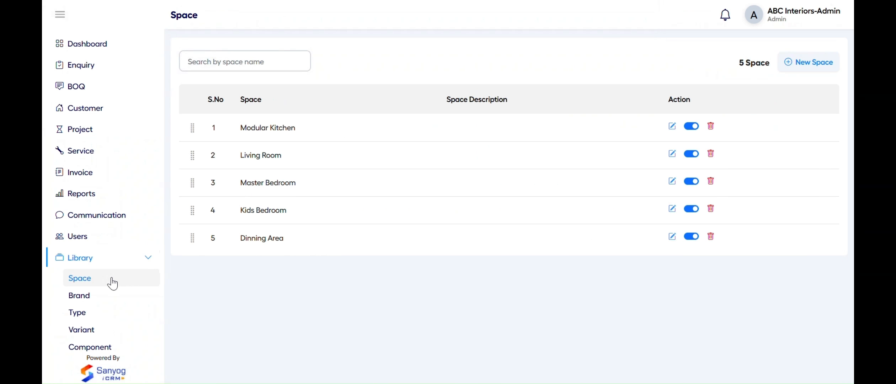
{"action": "scroll", "coordinate": [112, 283], "scroll_direction": "down", "scroll_amount": 2}
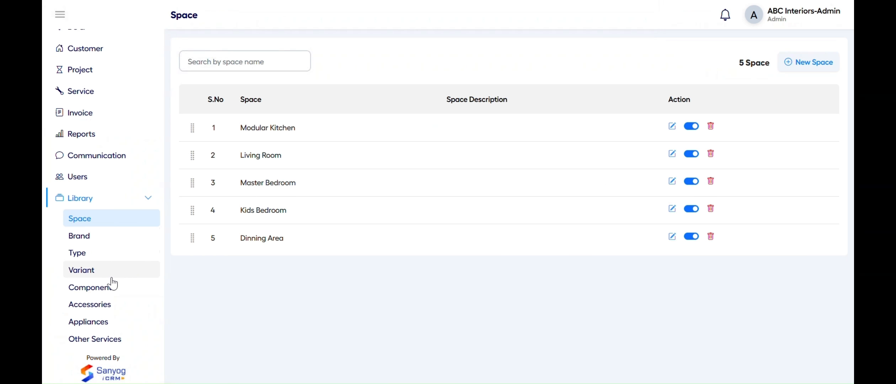
{"action": "left_click", "coordinate": [128, 236]}
{"action": "scroll", "coordinate": [302, 274], "scroll_direction": "down", "scroll_amount": 3}
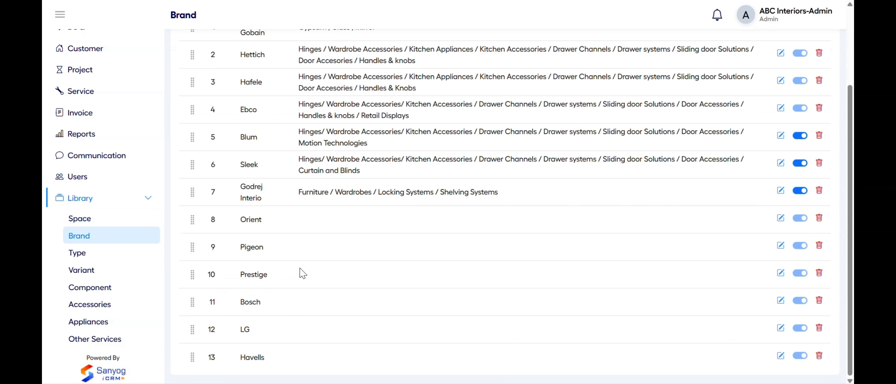
{"action": "scroll", "coordinate": [302, 274], "scroll_direction": "up", "scroll_amount": 3}
{"action": "left_click", "coordinate": [72, 252]}
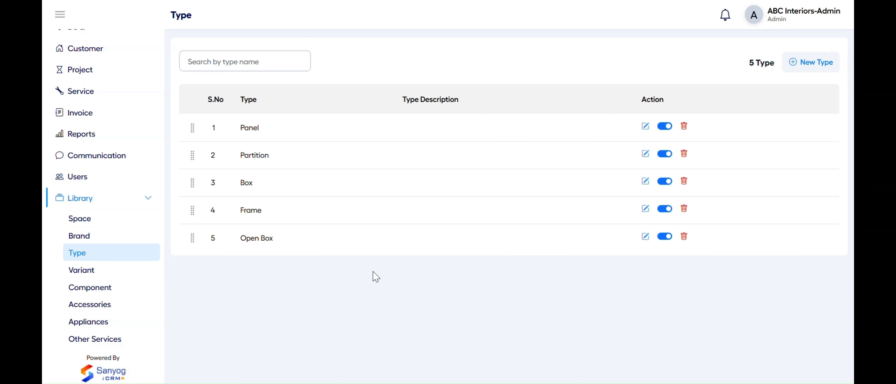
{"action": "left_click", "coordinate": [117, 277]}
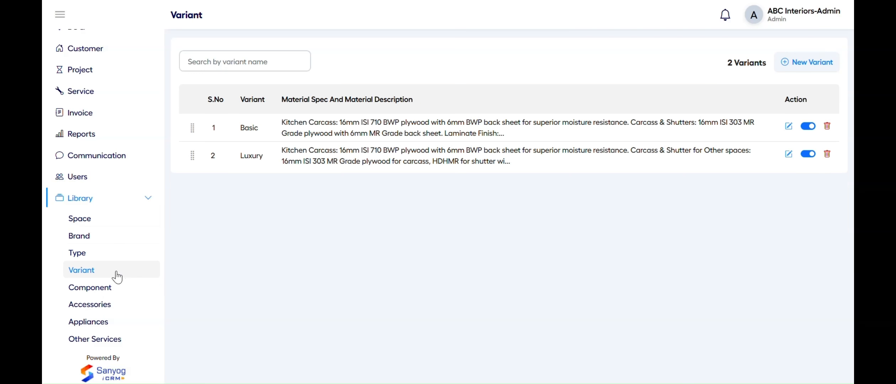
{"action": "left_click", "coordinate": [112, 292]}
{"action": "scroll", "coordinate": [349, 271], "scroll_direction": "down", "scroll_amount": 1}
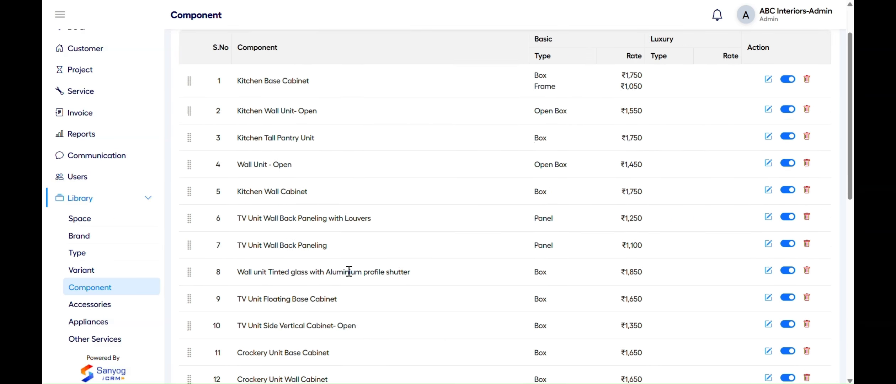
{"action": "scroll", "coordinate": [350, 272], "scroll_direction": "down", "scroll_amount": 10}
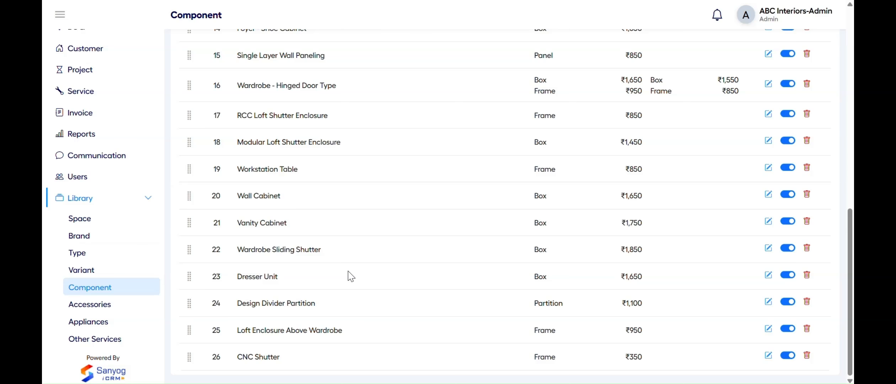
Review the Accessories, Appliances and Other Services lists, then dismiss the Import / Export options
{"action": "left_click", "coordinate": [115, 304]}
{"action": "scroll", "coordinate": [313, 257], "scroll_direction": "down", "scroll_amount": 3}
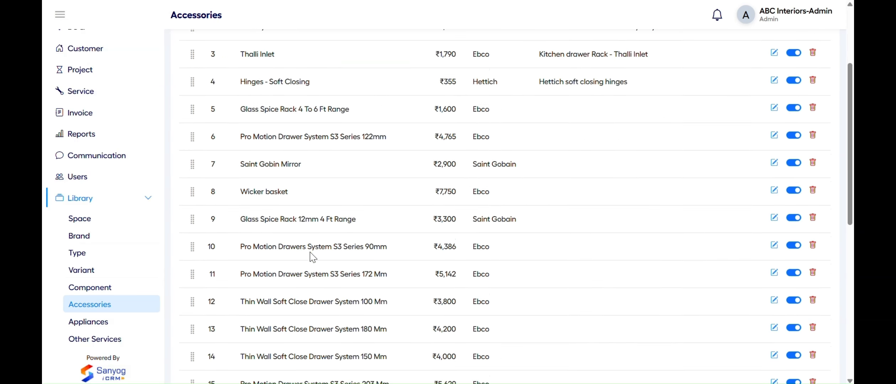
{"action": "scroll", "coordinate": [313, 257], "scroll_direction": "down", "scroll_amount": 10}
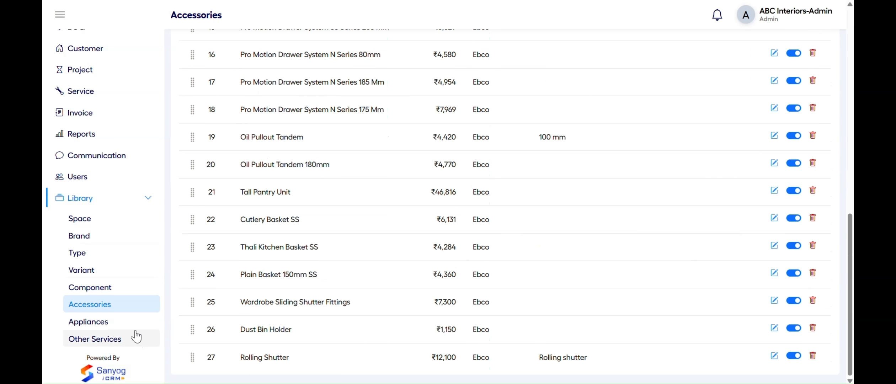
{"action": "left_click", "coordinate": [128, 323]}
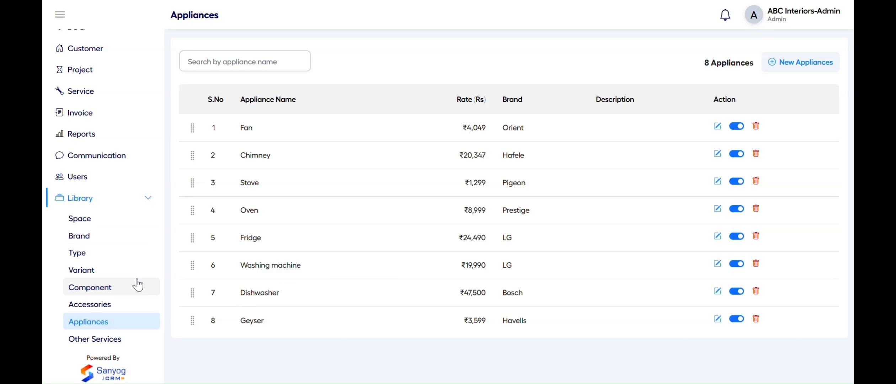
{"action": "scroll", "coordinate": [134, 282], "scroll_direction": "down", "scroll_amount": 3}
{"action": "left_click", "coordinate": [117, 255]}
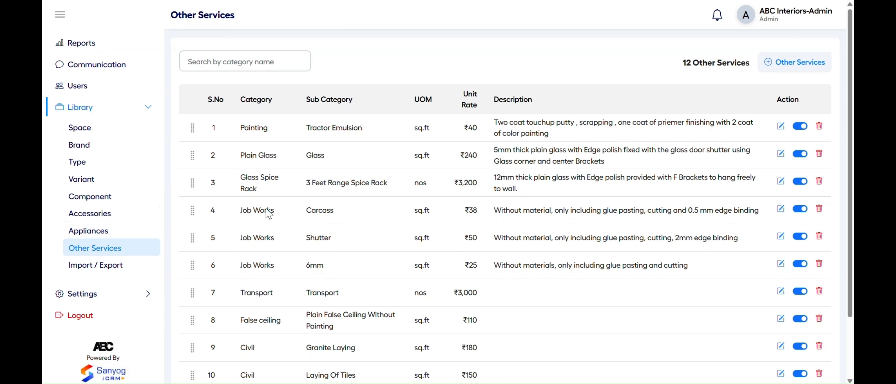
{"action": "scroll", "coordinate": [280, 204], "scroll_direction": "down", "scroll_amount": 2}
{"action": "scroll", "coordinate": [280, 205], "scroll_direction": "up", "scroll_amount": 2}
{"action": "left_click", "coordinate": [116, 133]}
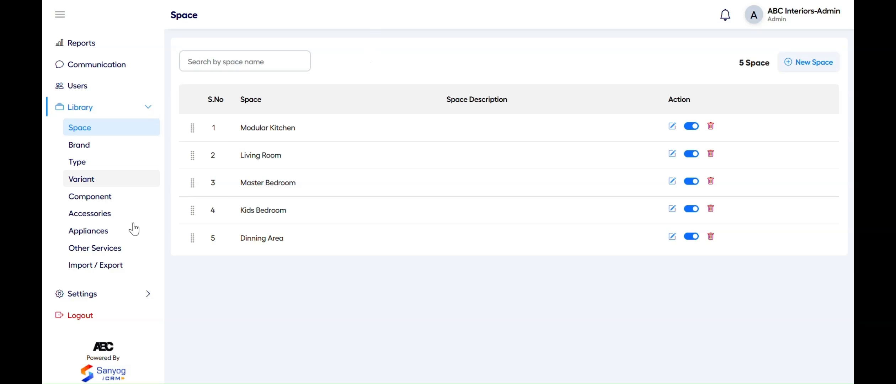
{"action": "left_click", "coordinate": [113, 264]}
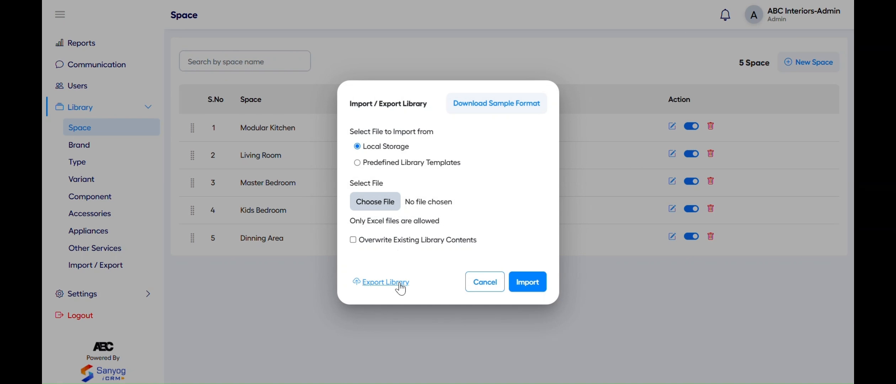
{"action": "left_click", "coordinate": [476, 281]}
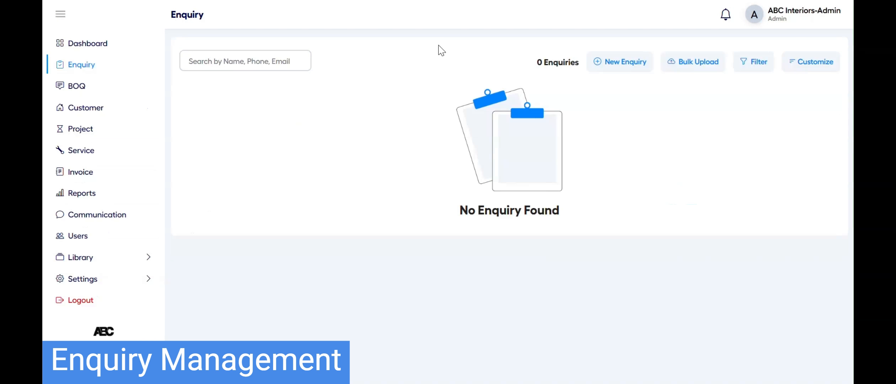
Start a new enquiry with salutation Mr and the contact's name, phone number and e-mail
{"action": "left_click", "coordinate": [642, 66]}
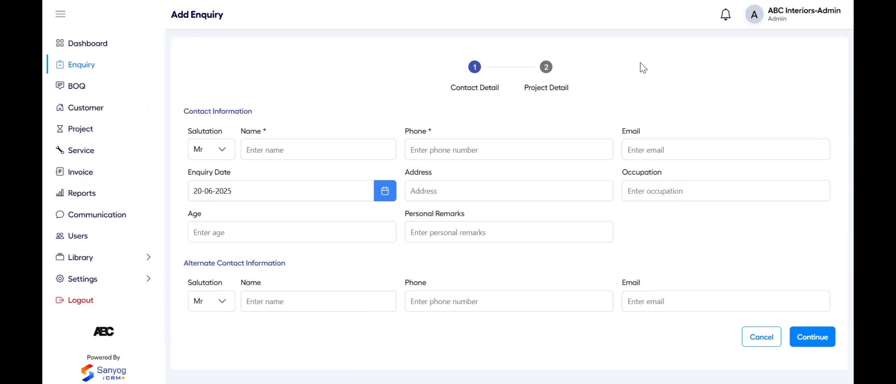
{"action": "left_click", "coordinate": [226, 150]}
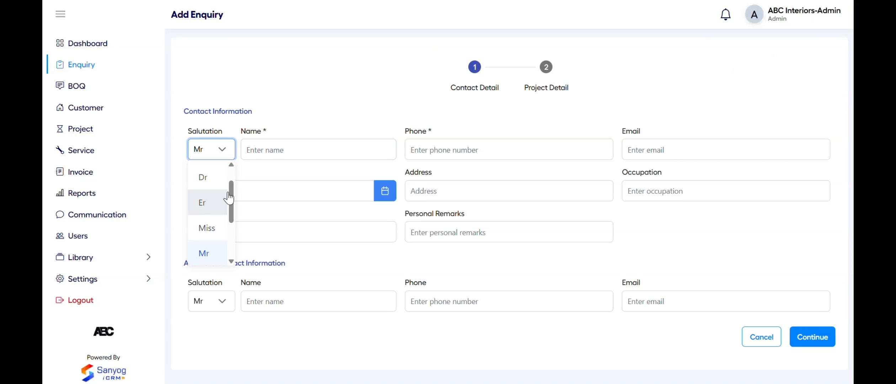
{"action": "left_click", "coordinate": [290, 151]}
{"action": "type", "text": "Dhilip"}
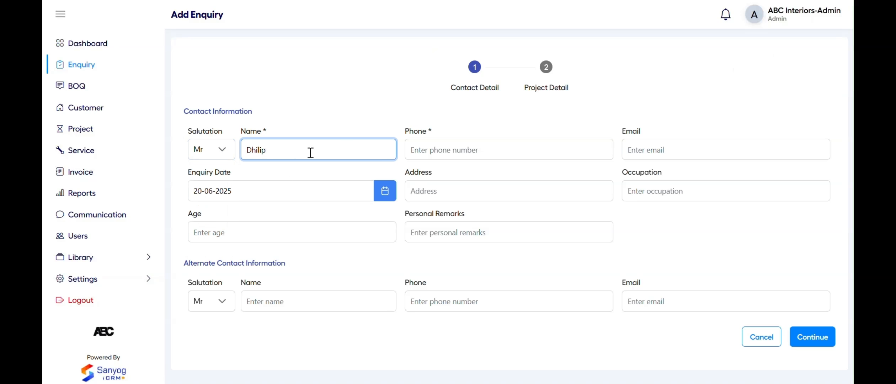
{"action": "left_click", "coordinate": [428, 153]}
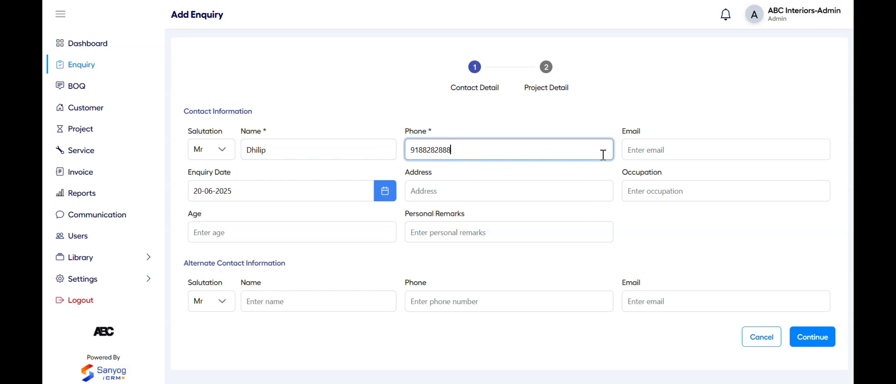
{"action": "left_click", "coordinate": [659, 153]}
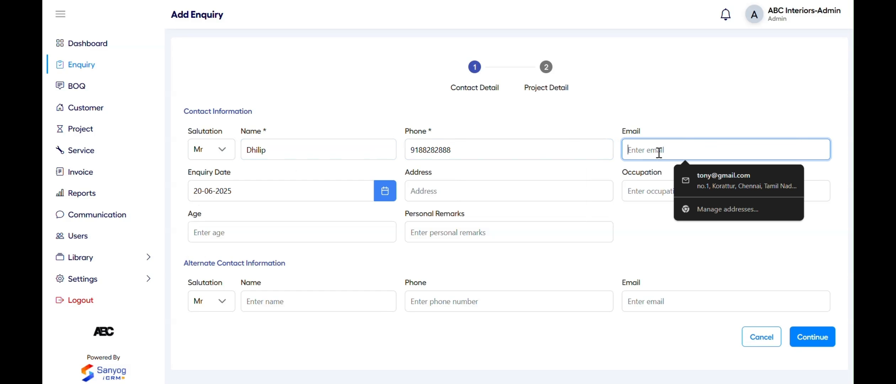
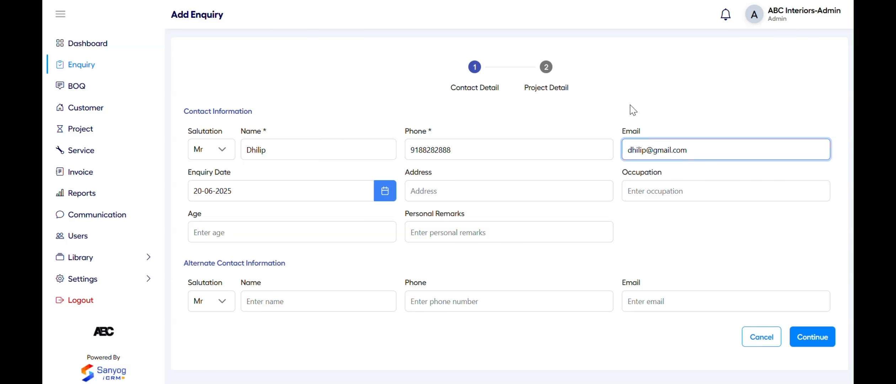
{"action": "left_click", "coordinate": [637, 112]}
Leave the address form unsaved and continue to the Project Detail step
{"action": "left_click", "coordinate": [436, 200]}
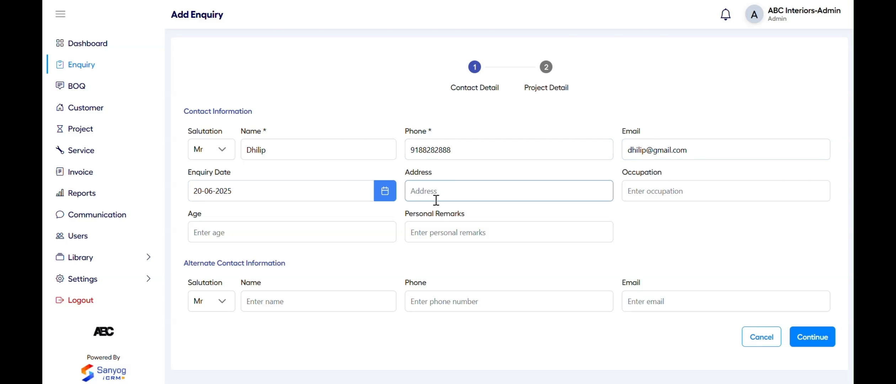
{"action": "left_click", "coordinate": [436, 200]}
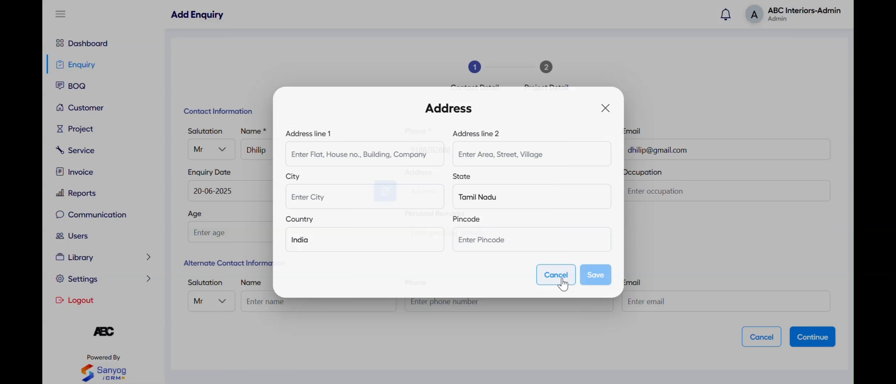
{"action": "left_click", "coordinate": [558, 276]}
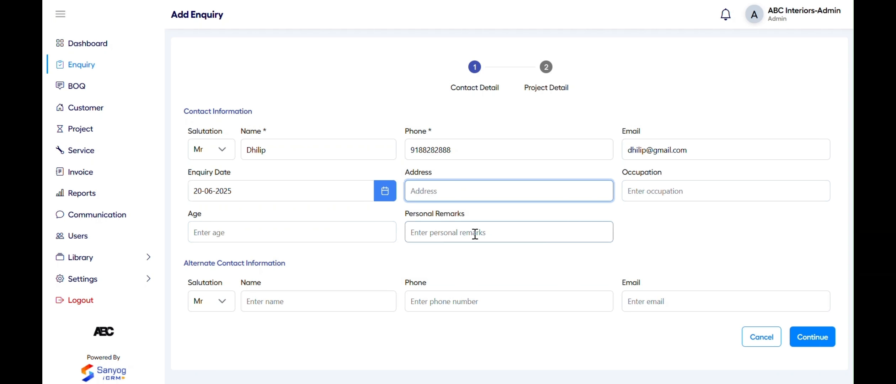
{"action": "left_click", "coordinate": [814, 342]}
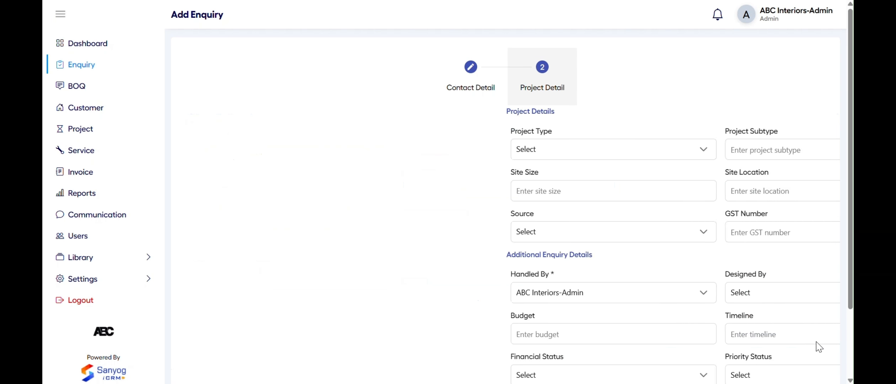
Set the Project Type to Residential and the Site Status to Occupied
{"action": "left_click", "coordinate": [372, 148]}
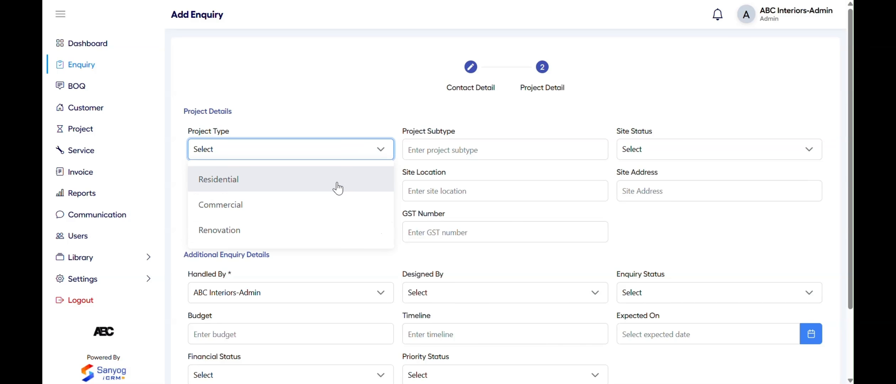
{"action": "left_click", "coordinate": [338, 189]}
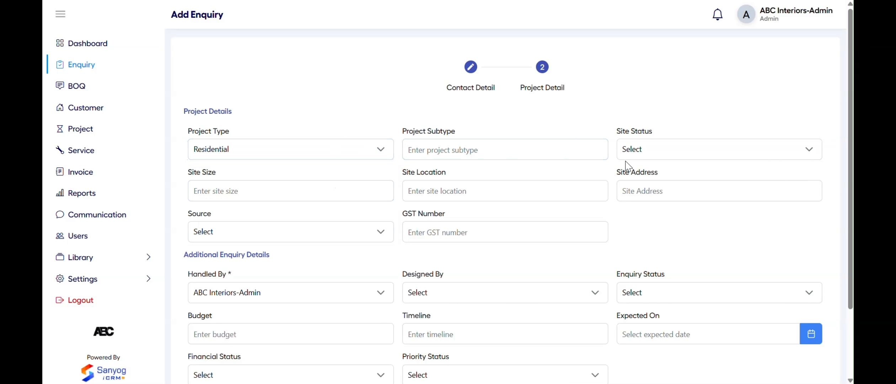
{"action": "left_click", "coordinate": [657, 153]}
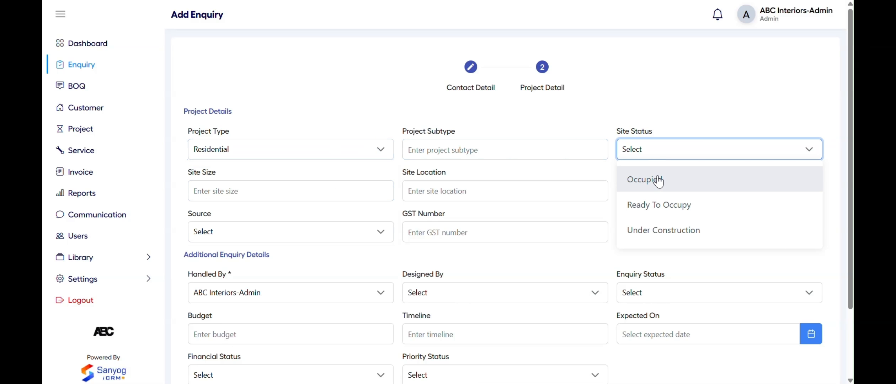
{"action": "left_click", "coordinate": [658, 178]}
{"action": "left_click", "coordinate": [253, 189]}
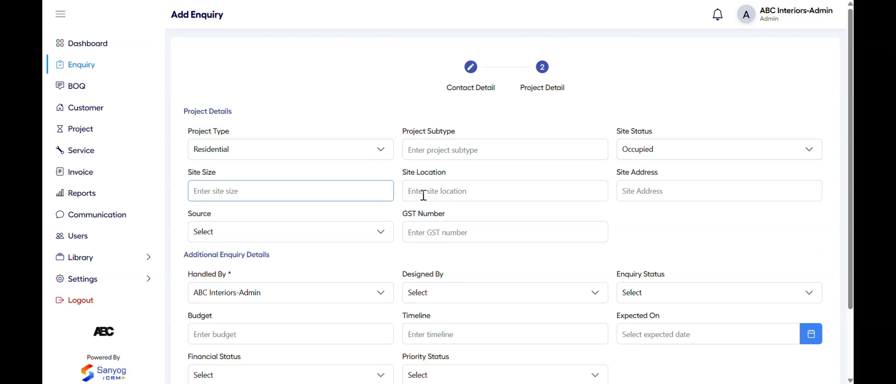
{"action": "left_click", "coordinate": [439, 196]}
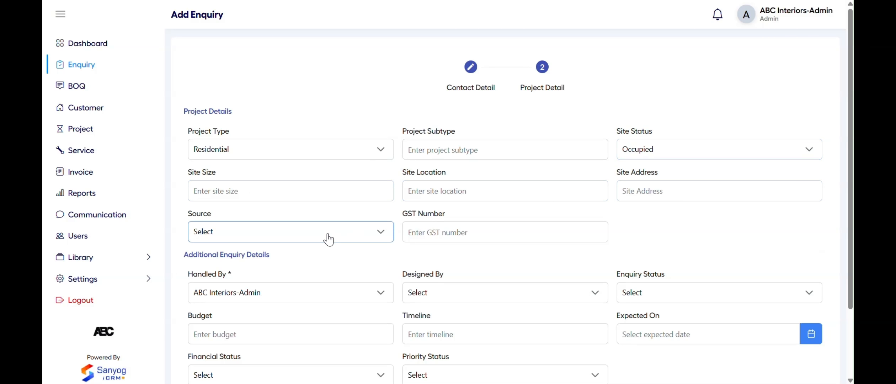
Set the enquiry source to Referral
{"action": "left_click", "coordinate": [358, 241]}
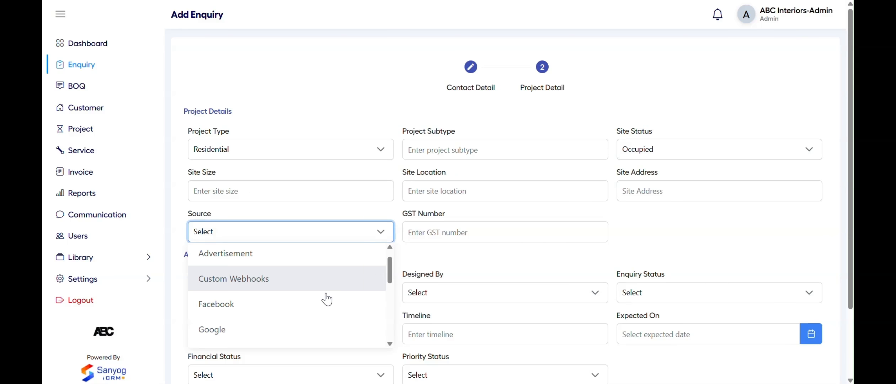
{"action": "scroll", "coordinate": [321, 302], "scroll_direction": "down", "scroll_amount": 5}
{"action": "left_click", "coordinate": [312, 312]}
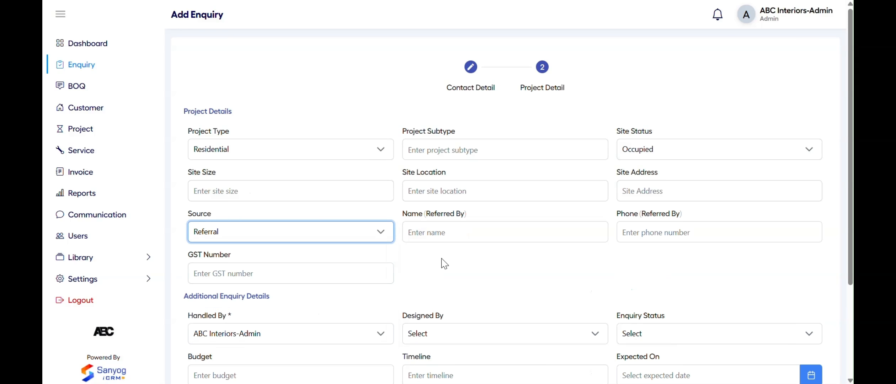
{"action": "scroll", "coordinate": [443, 264], "scroll_direction": "down", "scroll_amount": 1}
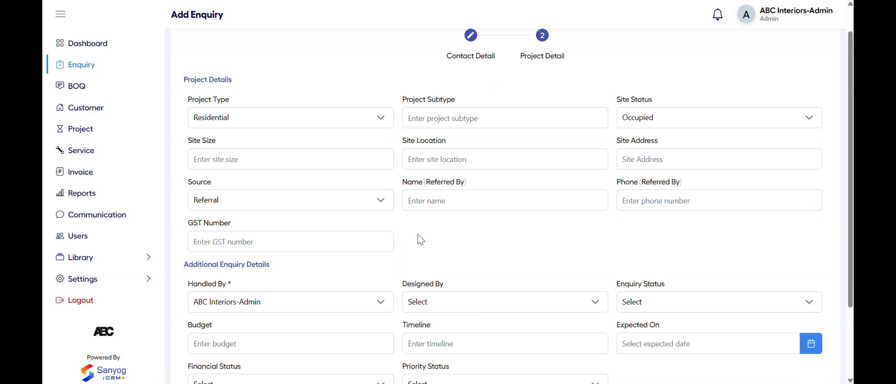
{"action": "scroll", "coordinate": [420, 239], "scroll_direction": "down", "scroll_amount": 1}
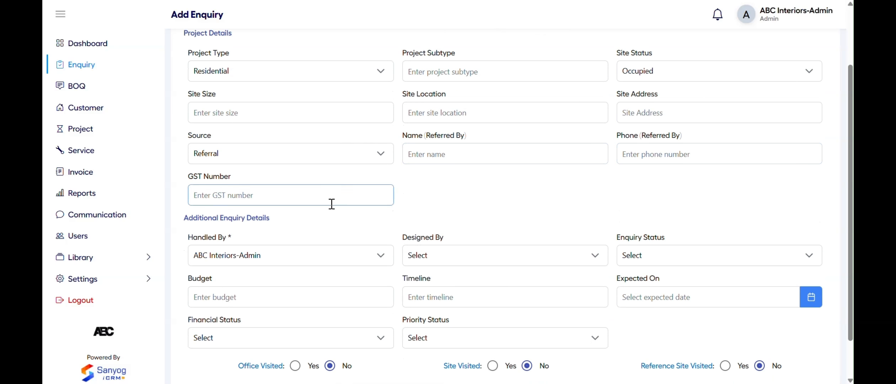
{"action": "scroll", "coordinate": [332, 204], "scroll_direction": "down", "scroll_amount": 1}
Assign the only available designer, set Enquiry Status to Prospect, and save the enquiry
{"action": "left_click", "coordinate": [356, 209]}
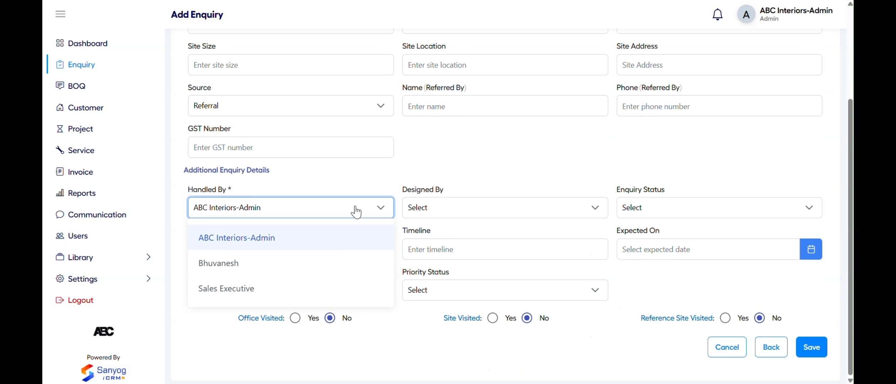
{"action": "left_click", "coordinate": [431, 158]}
{"action": "left_click", "coordinate": [457, 206]}
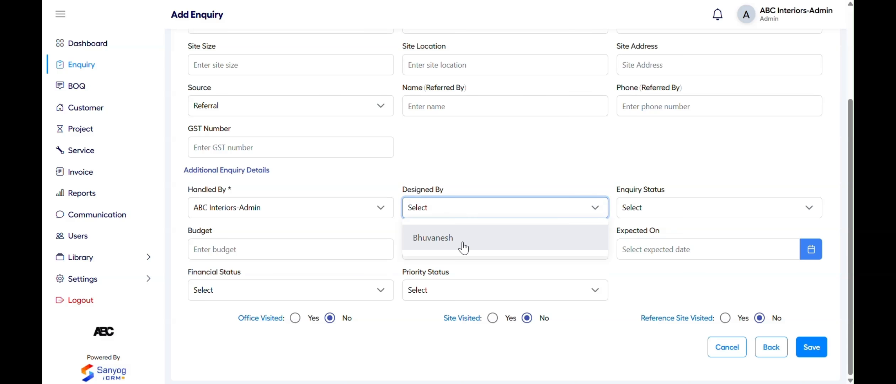
{"action": "left_click", "coordinate": [457, 244]}
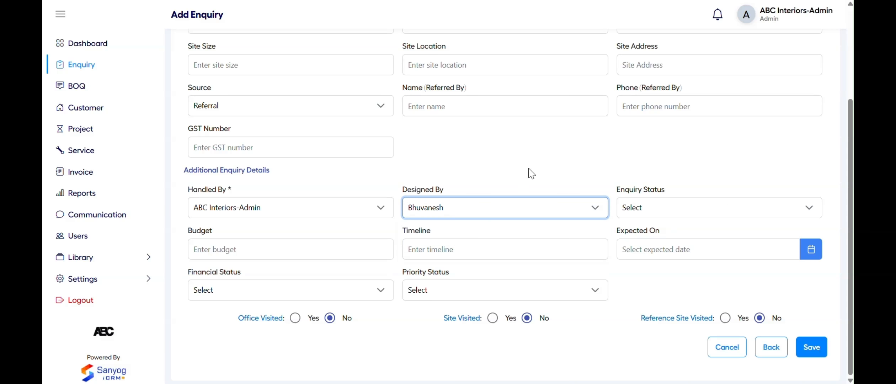
{"action": "left_click", "coordinate": [665, 213]}
{"action": "left_click", "coordinate": [672, 236]}
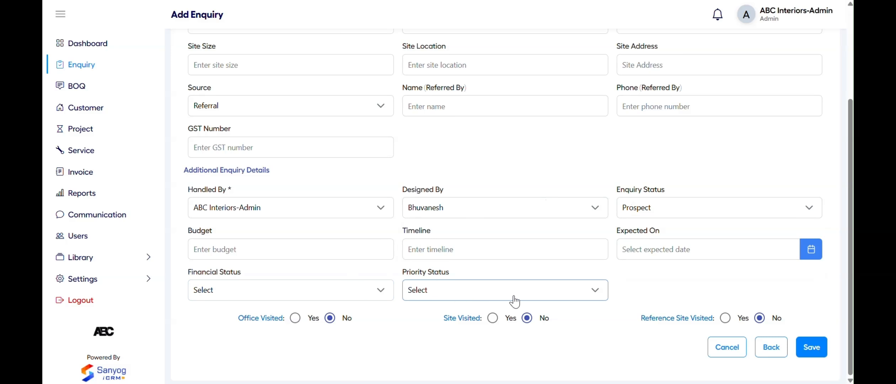
{"action": "left_click", "coordinate": [809, 342]}
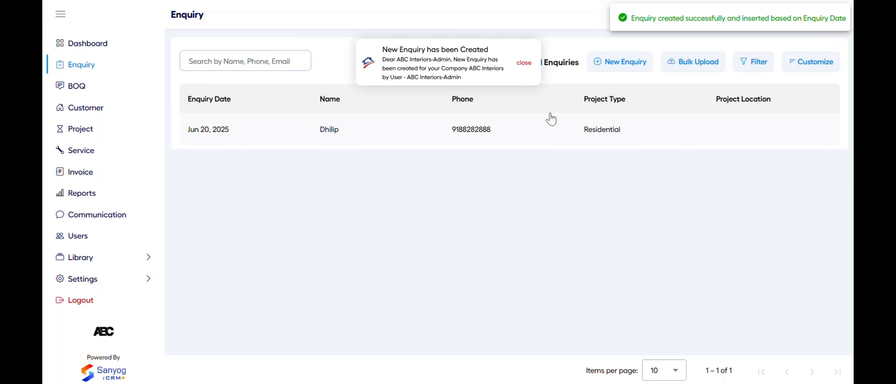
Bulk upload the enquiries from Enquiry-Data.xlsx and dismiss the import notification
{"action": "left_click", "coordinate": [524, 64]}
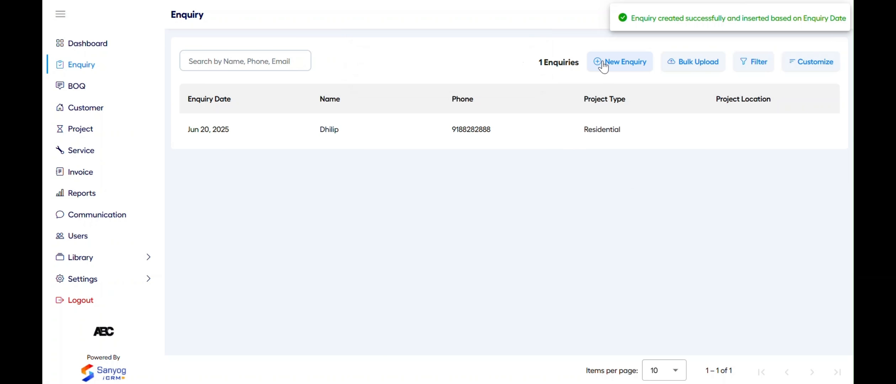
{"action": "left_click", "coordinate": [686, 71]}
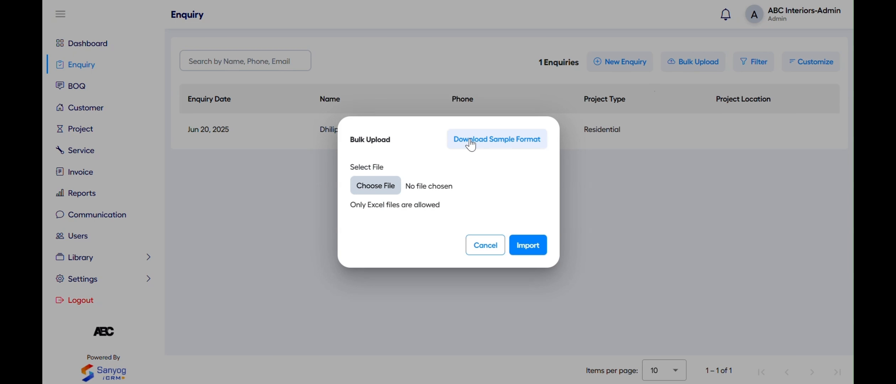
{"action": "left_click", "coordinate": [370, 191]}
{"action": "left_click", "coordinate": [241, 53]}
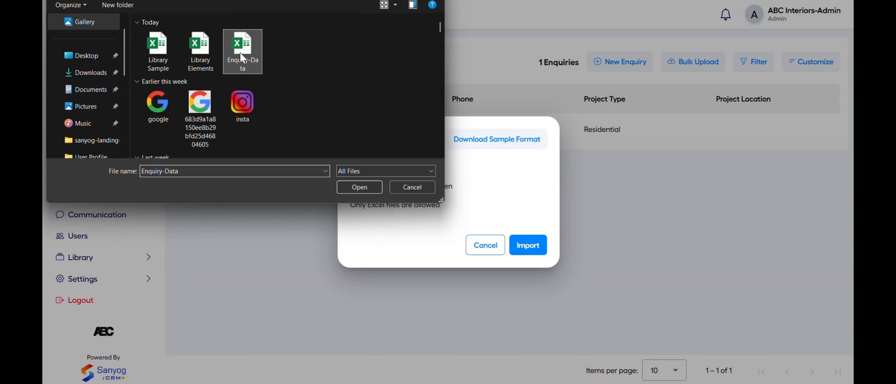
{"action": "left_click", "coordinate": [368, 190]}
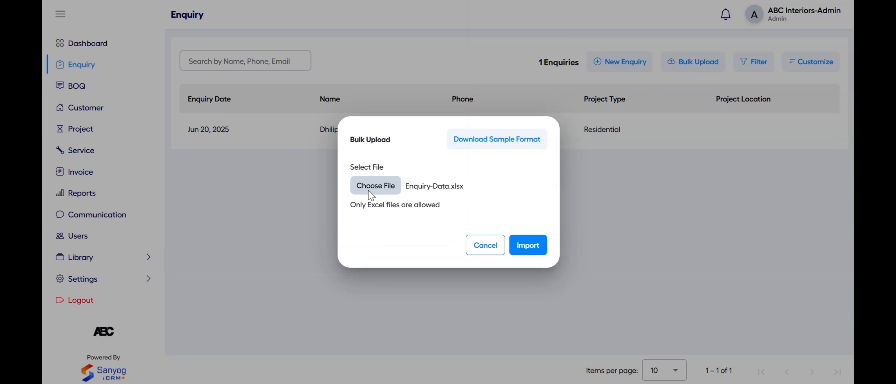
{"action": "left_click", "coordinate": [529, 244]}
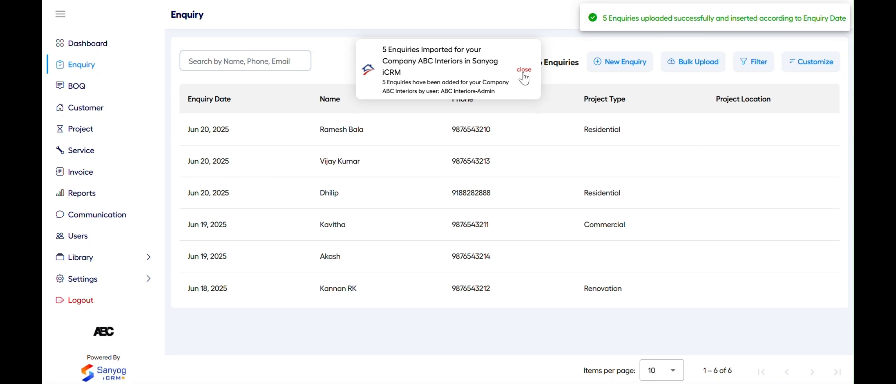
{"action": "left_click", "coordinate": [523, 73]}
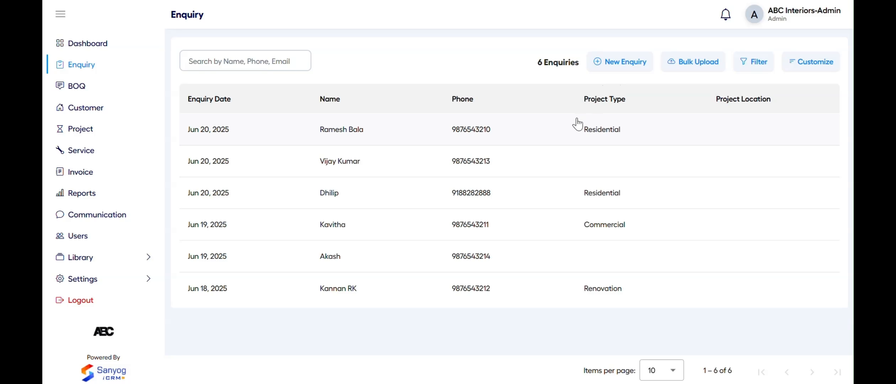
{"action": "left_click", "coordinate": [753, 64]}
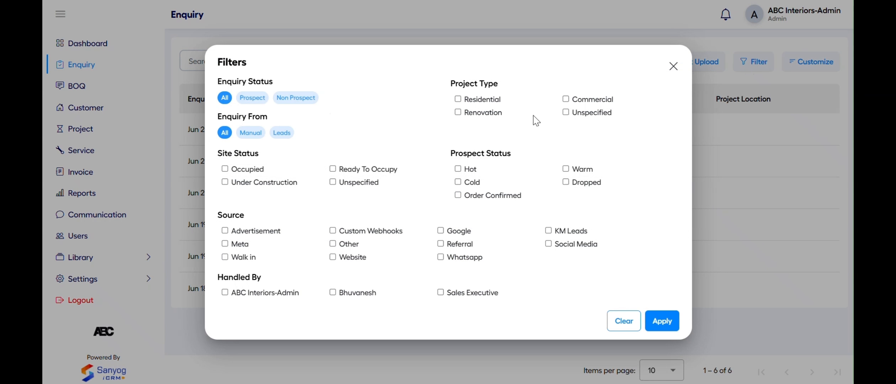
{"action": "left_click", "coordinate": [497, 104]}
{"action": "left_click", "coordinate": [658, 322]}
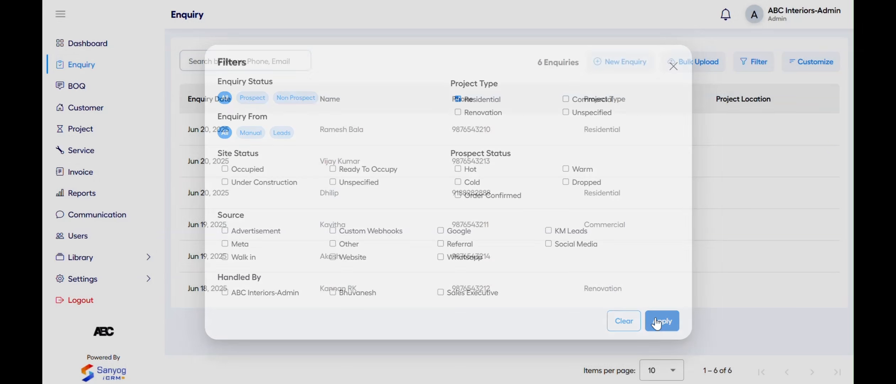
{"action": "left_click", "coordinate": [756, 71]}
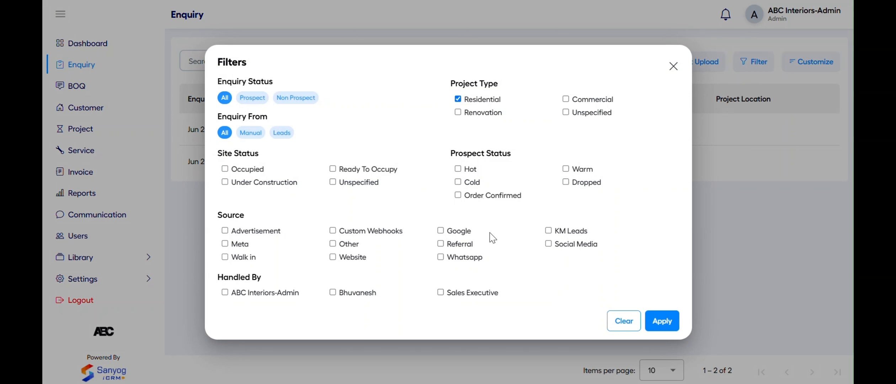
{"action": "left_click", "coordinate": [620, 323]}
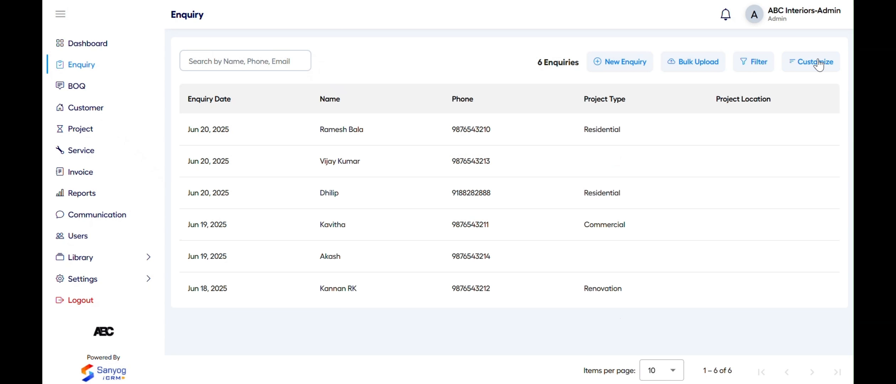
Tick Email in the Customize column list to show each enquiry's e-mail address
{"action": "left_click", "coordinate": [819, 65]}
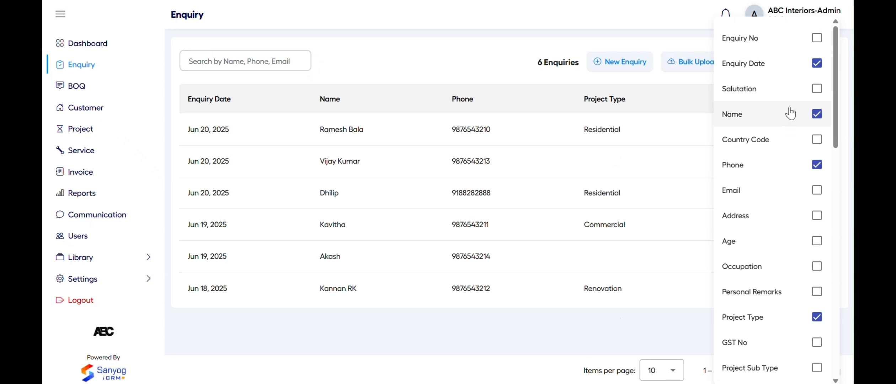
{"action": "left_click", "coordinate": [775, 199]}
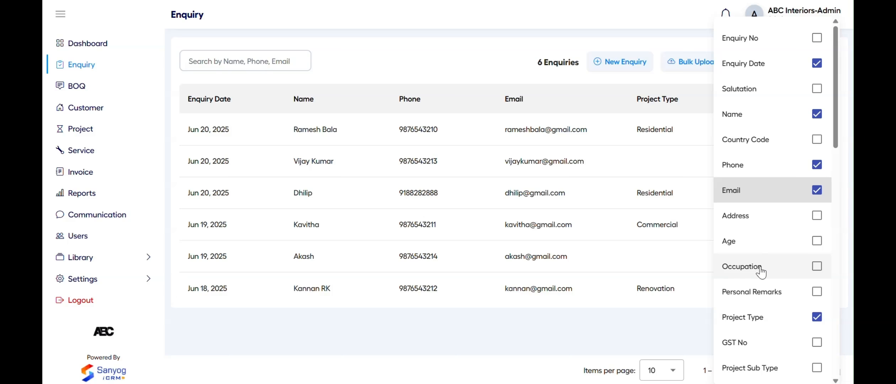
{"action": "scroll", "coordinate": [761, 273], "scroll_direction": "down", "scroll_amount": 10}
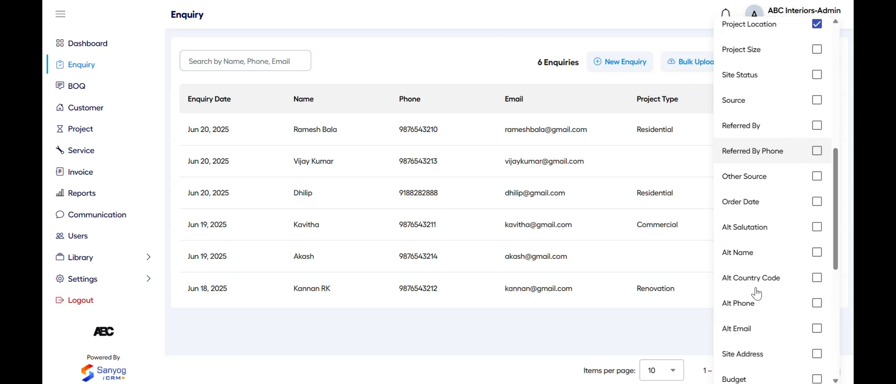
{"action": "left_click", "coordinate": [669, 325]}
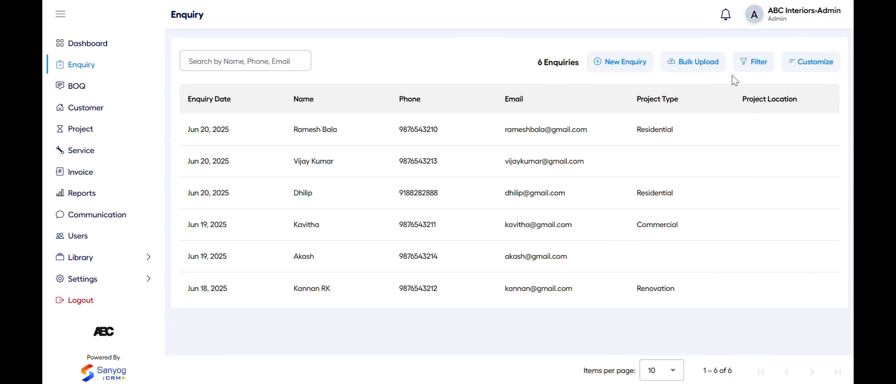
Open the first enquiry's details and start editing it
{"action": "left_click", "coordinate": [497, 136]}
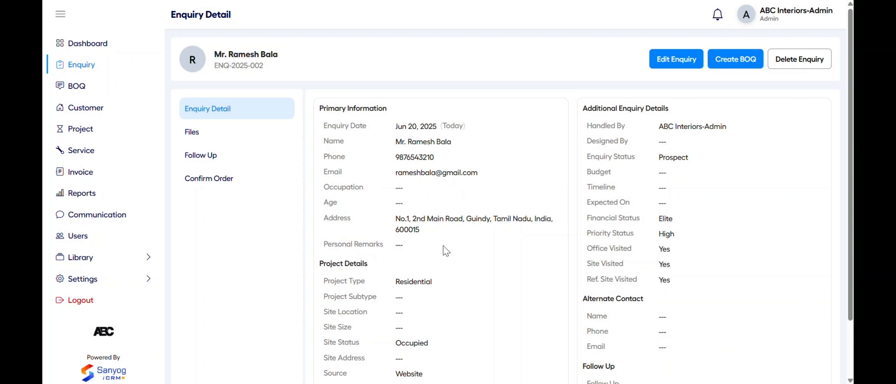
{"action": "scroll", "coordinate": [613, 251], "scroll_direction": "down", "scroll_amount": 1}
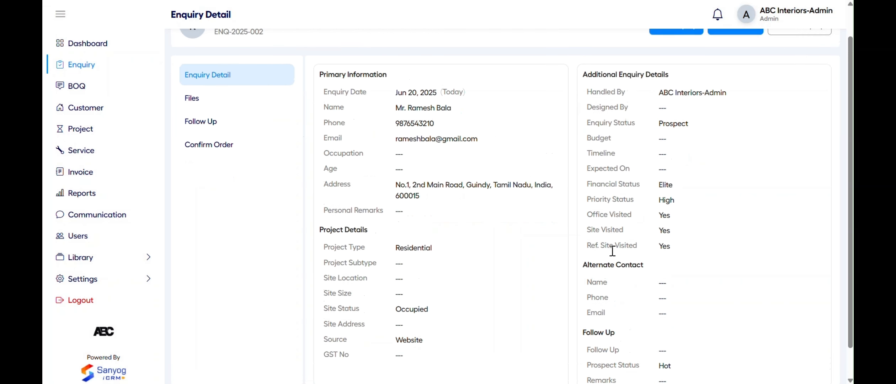
{"action": "scroll", "coordinate": [613, 251], "scroll_direction": "up", "scroll_amount": 1}
{"action": "left_click", "coordinate": [670, 63]}
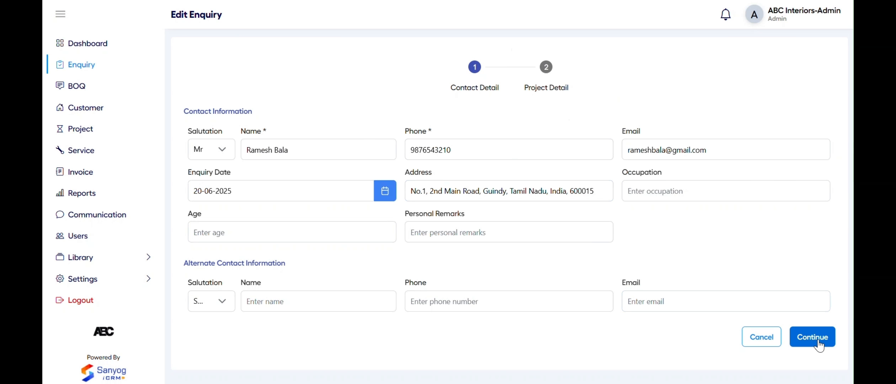
Save the enquiry update, then cancel the Delete Enquiry confirmation
{"action": "left_click", "coordinate": [812, 337]}
{"action": "scroll", "coordinate": [679, 259], "scroll_direction": "down", "scroll_amount": 2}
{"action": "scroll", "coordinate": [679, 259], "scroll_direction": "down", "scroll_amount": 1}
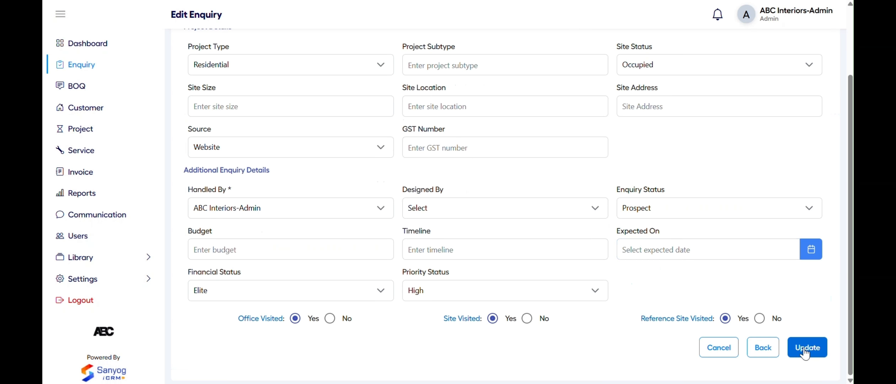
{"action": "left_click", "coordinate": [803, 346]}
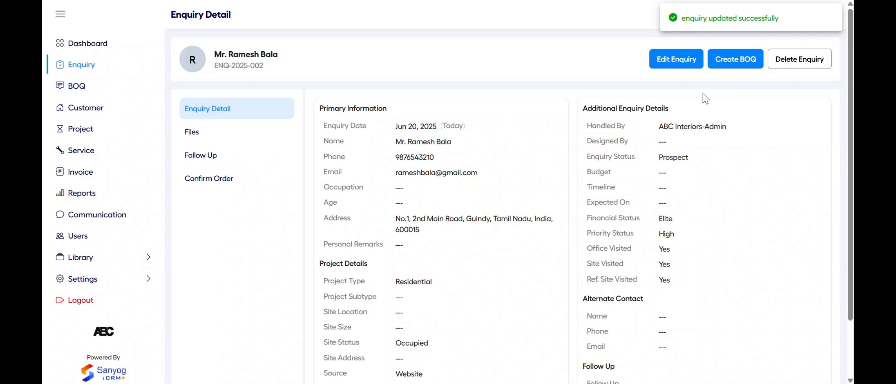
{"action": "left_click", "coordinate": [800, 61]}
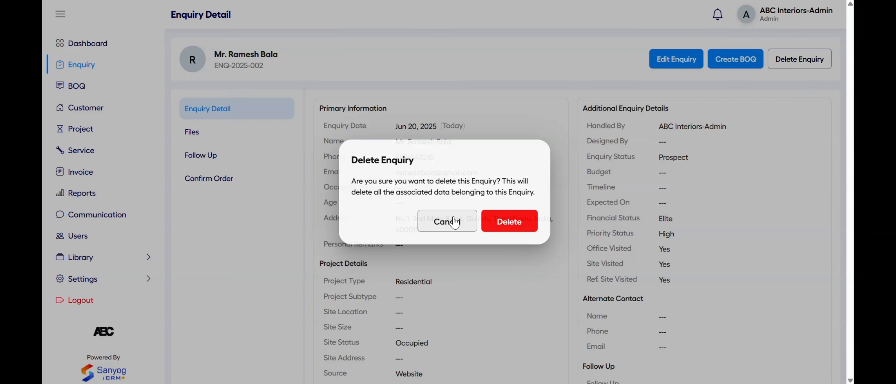
{"action": "left_click", "coordinate": [454, 222]}
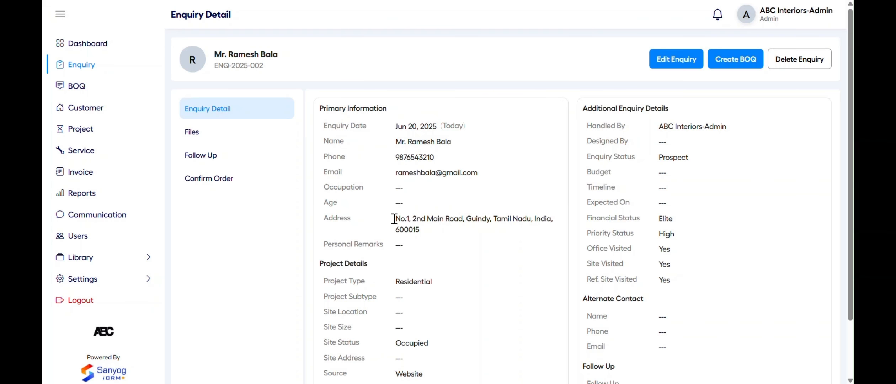
Upload Library Sample.xlsx to the enquiry's Site Files under the name 'Enquiry CheckList'
{"action": "left_click", "coordinate": [268, 143]}
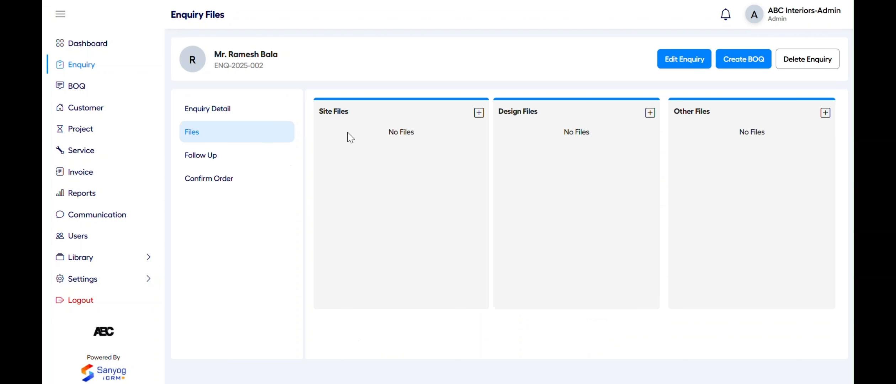
{"action": "left_click", "coordinate": [479, 112]}
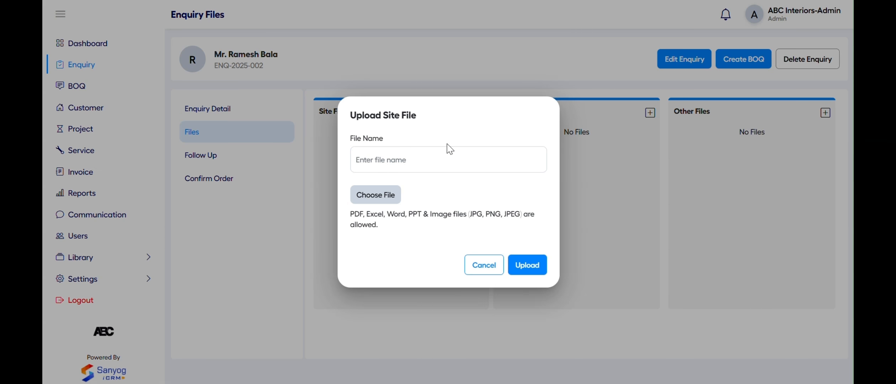
{"action": "left_click", "coordinate": [436, 160]}
{"action": "type", "text": "Enquiry CheckList"}
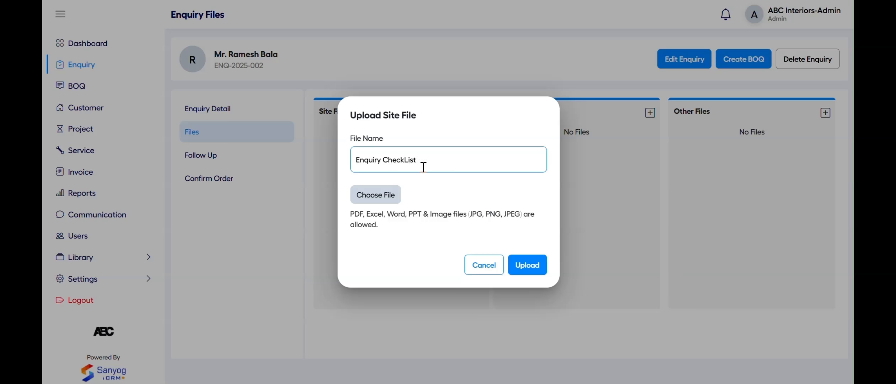
{"action": "left_click", "coordinate": [384, 195]}
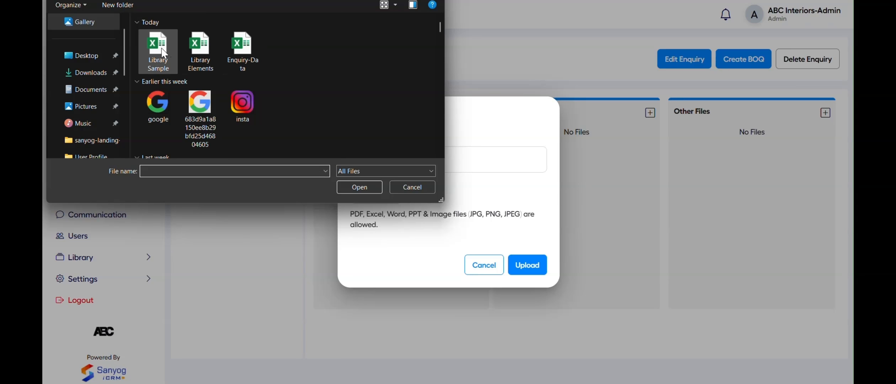
{"action": "left_click", "coordinate": [157, 54]}
{"action": "left_click", "coordinate": [367, 190]}
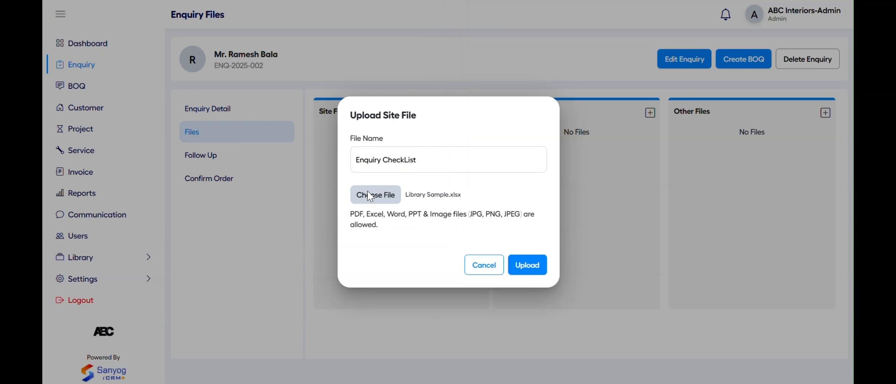
{"action": "left_click", "coordinate": [525, 274]}
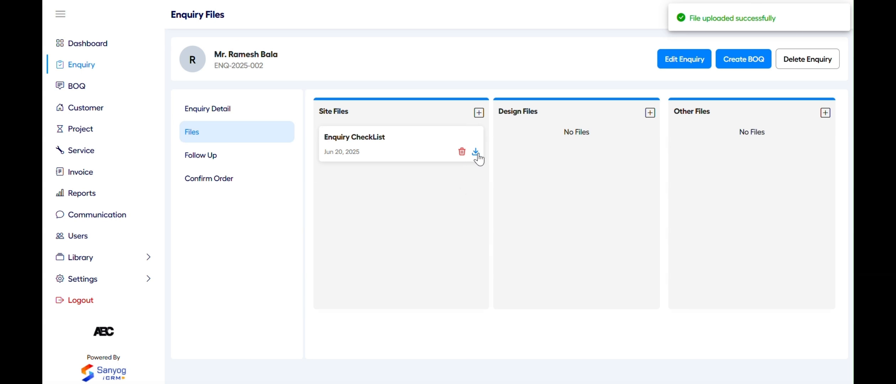
Save a Hot follow-up with next follow-up on 21 June 2025, then go to the Dashboard
{"action": "left_click", "coordinate": [227, 164]}
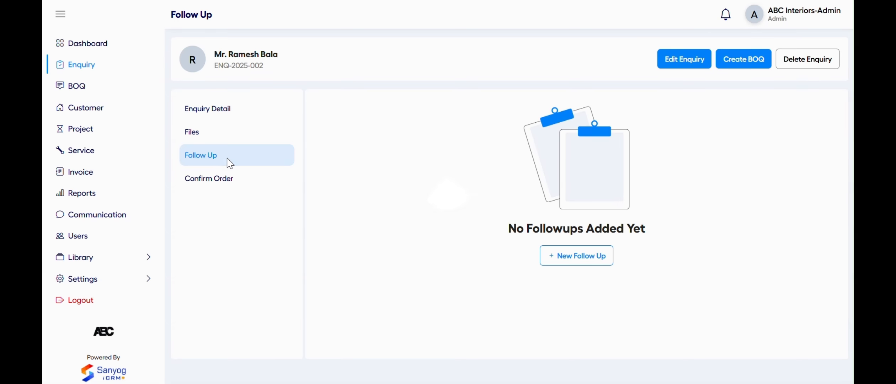
{"action": "left_click", "coordinate": [566, 263]}
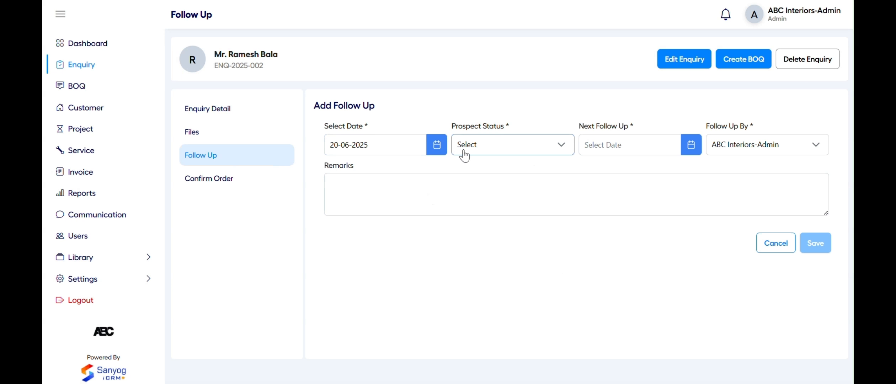
{"action": "left_click", "coordinate": [487, 153]}
{"action": "left_click", "coordinate": [492, 180]}
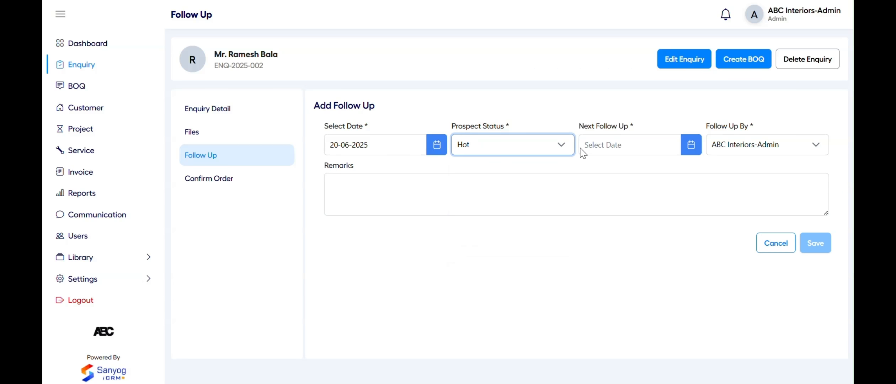
{"action": "left_click", "coordinate": [625, 144]}
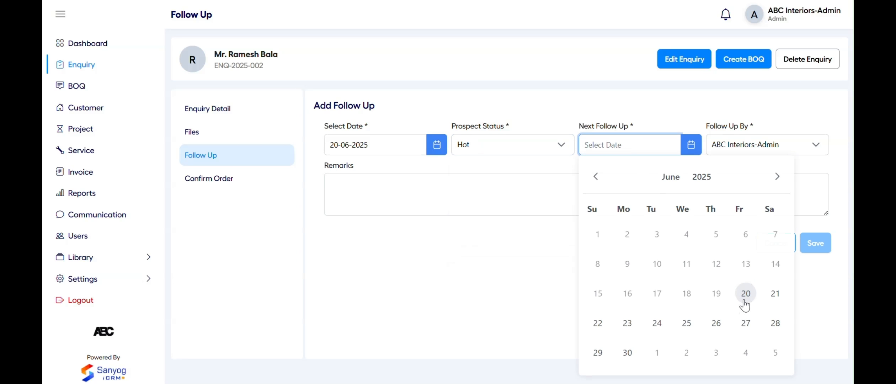
{"action": "left_click", "coordinate": [779, 297]}
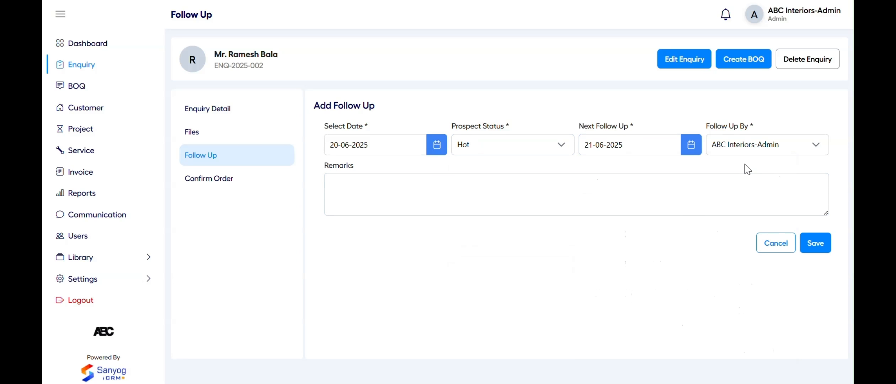
{"action": "left_click", "coordinate": [811, 250]}
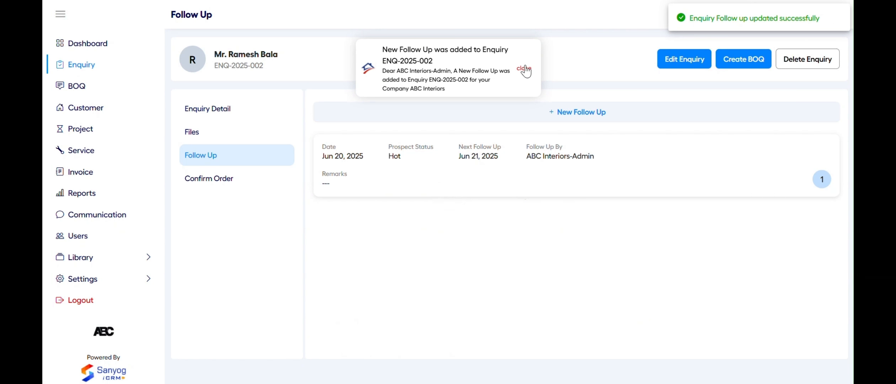
{"action": "left_click", "coordinate": [524, 68]}
{"action": "left_click", "coordinate": [140, 52]}
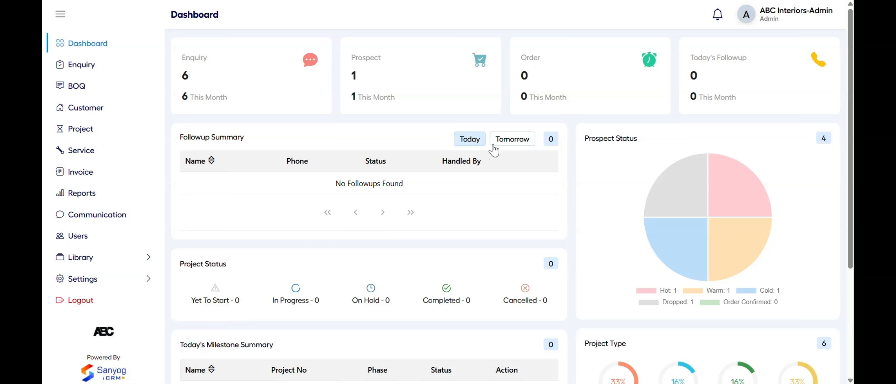
View tomorrow's follow-ups, visit Settings > Integrations, and return to the enquiry list
{"action": "left_click", "coordinate": [493, 142]}
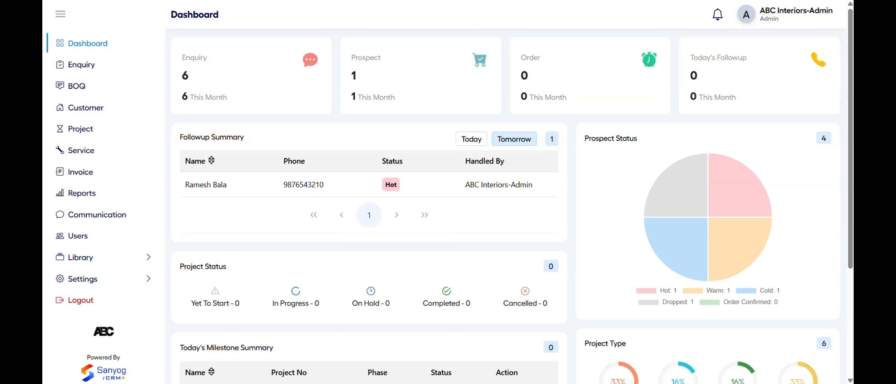
{"action": "left_click", "coordinate": [130, 65]}
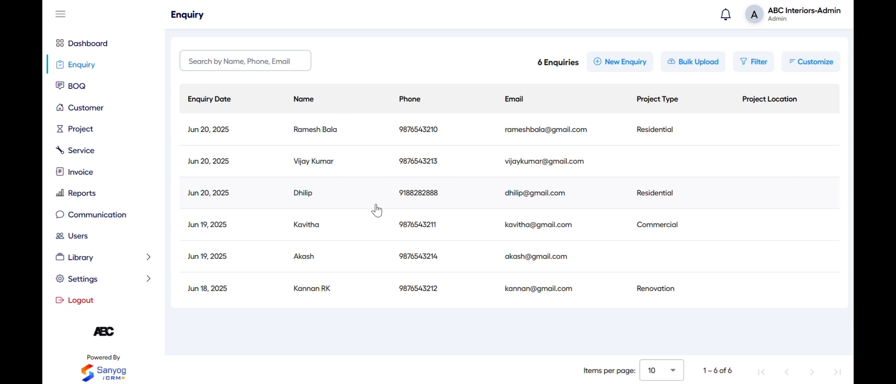
{"action": "left_click", "coordinate": [109, 280]}
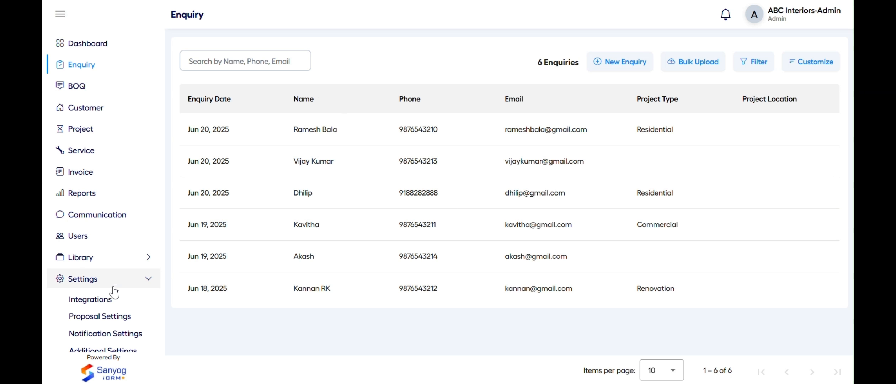
{"action": "left_click", "coordinate": [114, 298]}
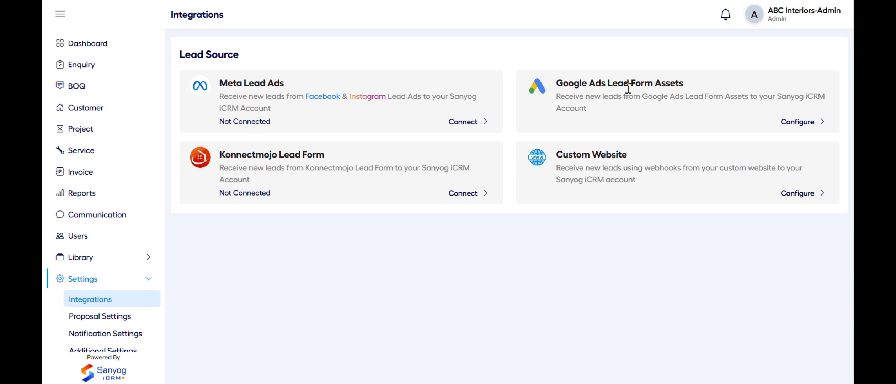
{"action": "left_click", "coordinate": [97, 68]}
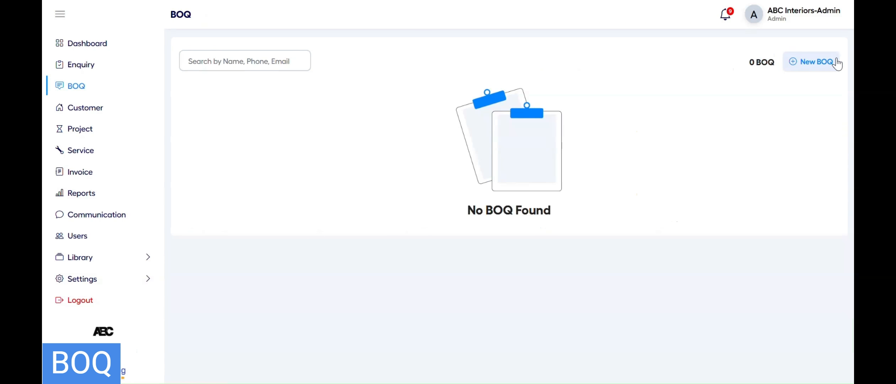
Open the Create BOQ enquiry picker, close it unused, and return to the enquiry list
{"action": "left_click", "coordinate": [823, 62]}
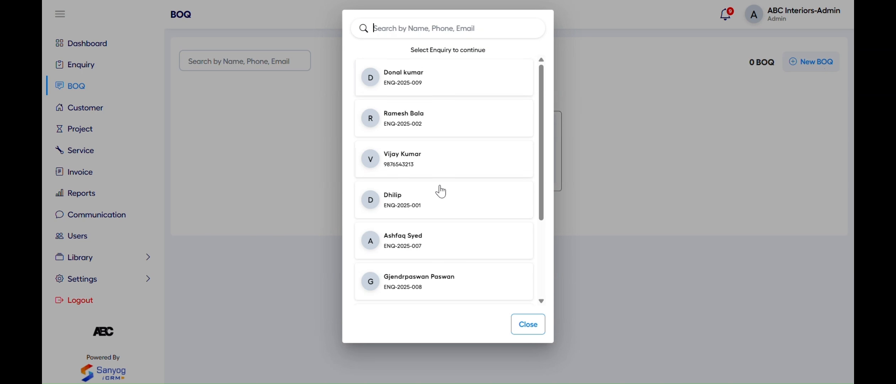
{"action": "scroll", "coordinate": [439, 254], "scroll_direction": "down", "scroll_amount": 1}
{"action": "scroll", "coordinate": [440, 256], "scroll_direction": "up", "scroll_amount": 1}
{"action": "left_click", "coordinate": [525, 330]}
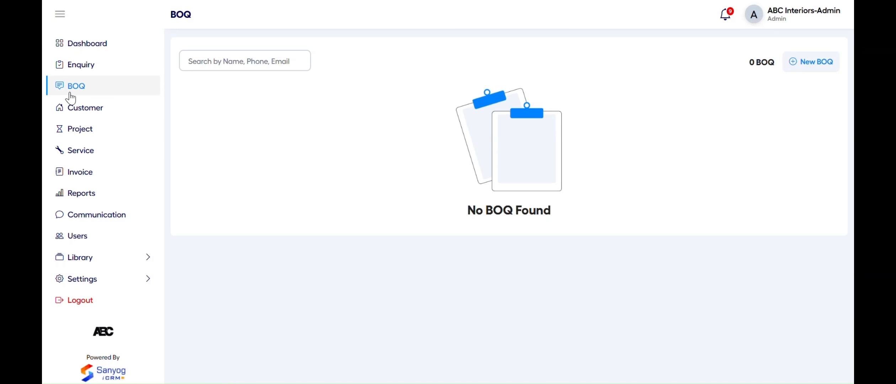
{"action": "left_click", "coordinate": [78, 65]}
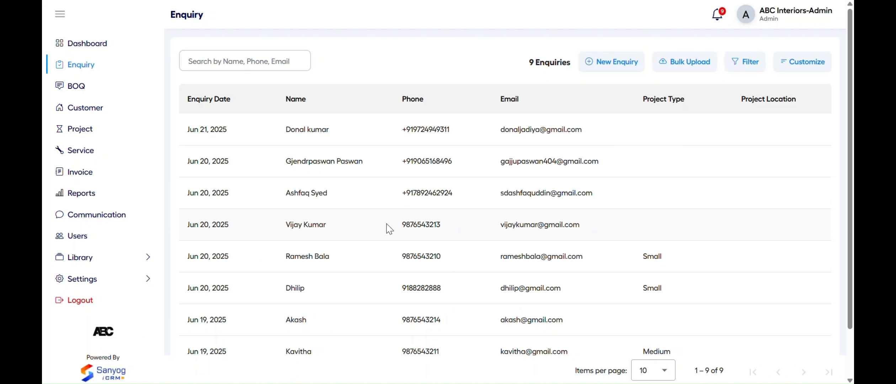
Create a BOQ for the fourth-row enquiry using Feet.inch units with a Modular Kitchen space
{"action": "left_click", "coordinate": [367, 228]}
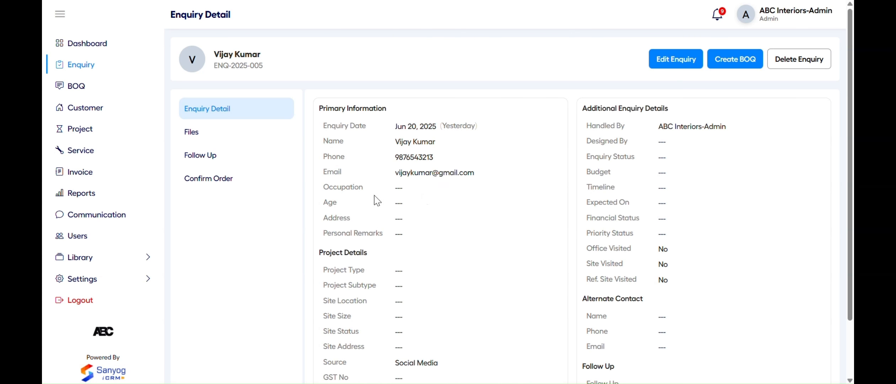
{"action": "left_click", "coordinate": [739, 61]}
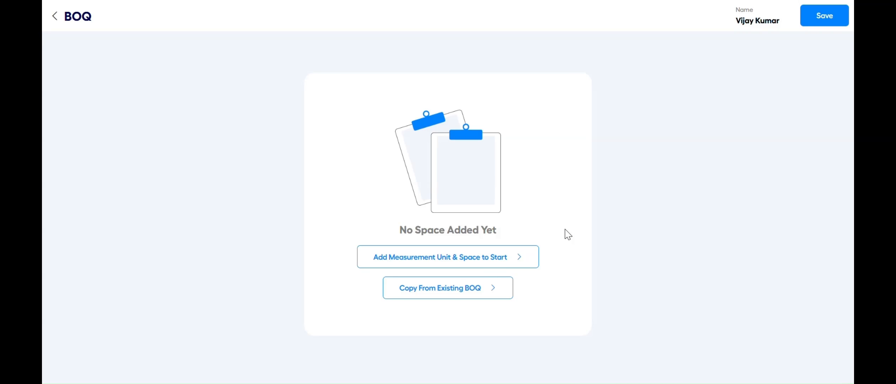
{"action": "left_click", "coordinate": [516, 262]}
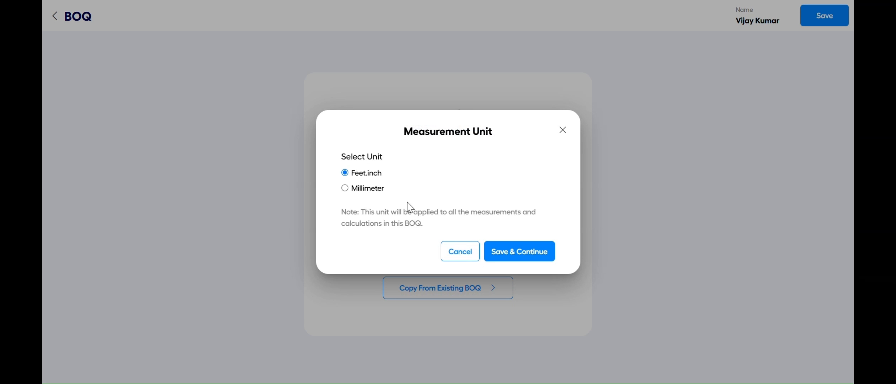
{"action": "left_click", "coordinate": [514, 253]}
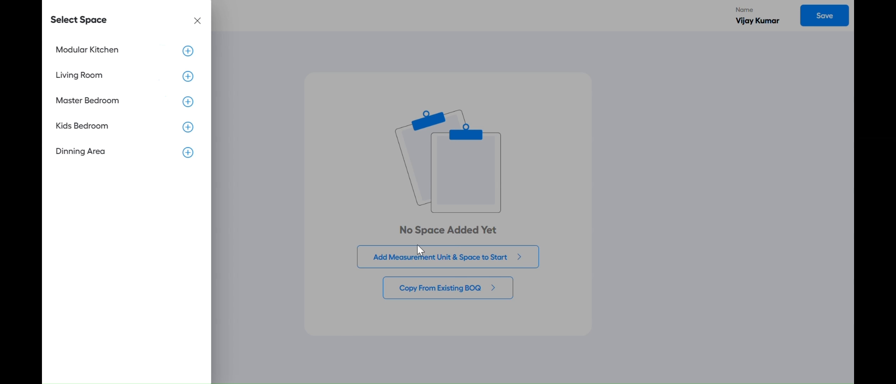
{"action": "left_click", "coordinate": [166, 49]}
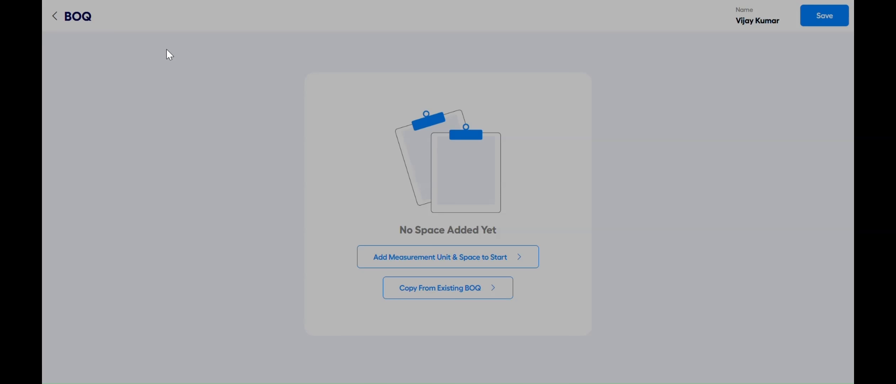
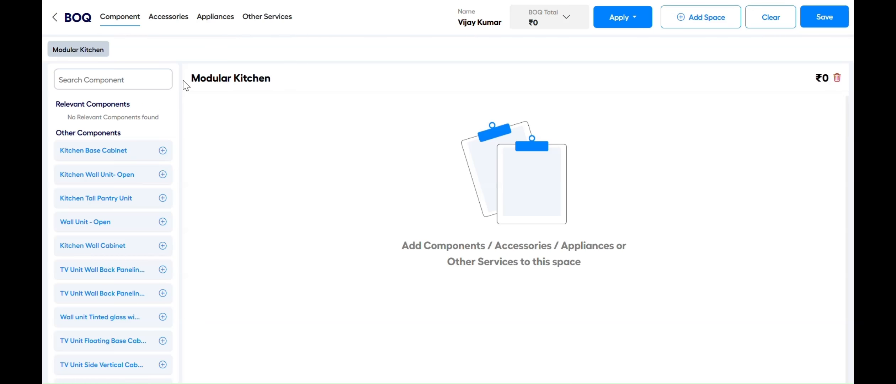
Add a Box-type Kitchen Base Cabinet to the Modular Kitchen and enter a height of 3
{"action": "left_click", "coordinate": [113, 152]}
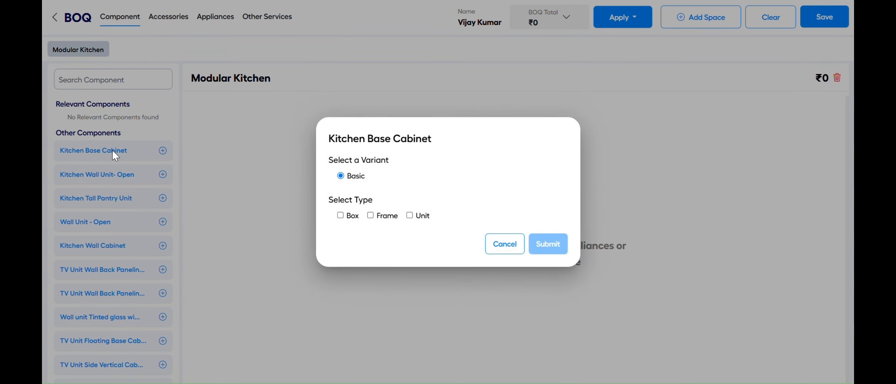
{"action": "left_click", "coordinate": [354, 217]}
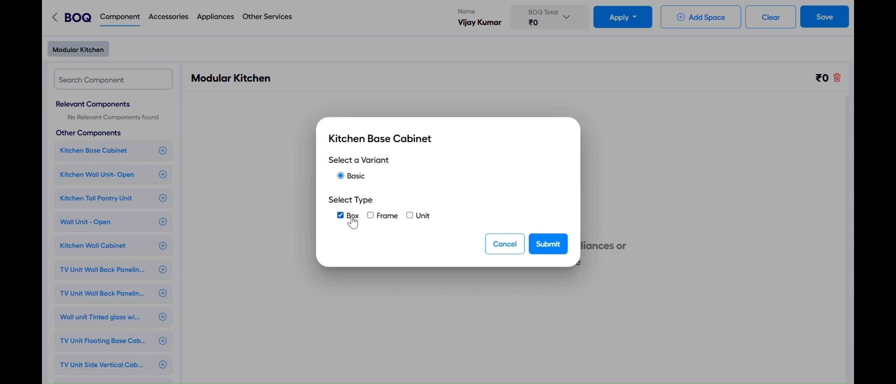
{"action": "left_click", "coordinate": [552, 251]}
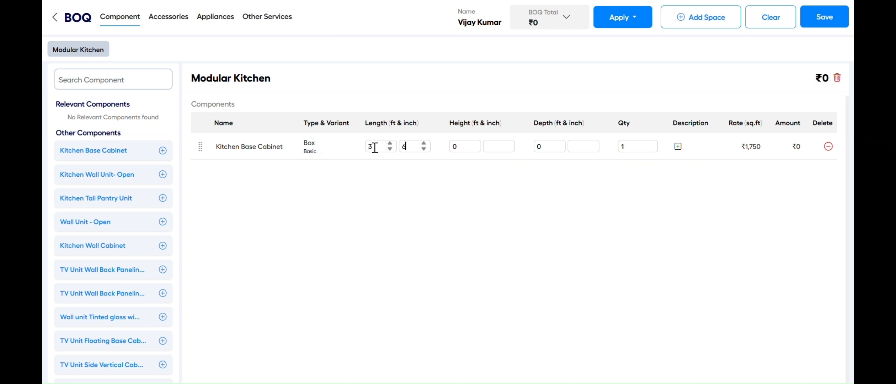
{"action": "key", "text": "Tab"}
{"action": "type", "text": "3"}
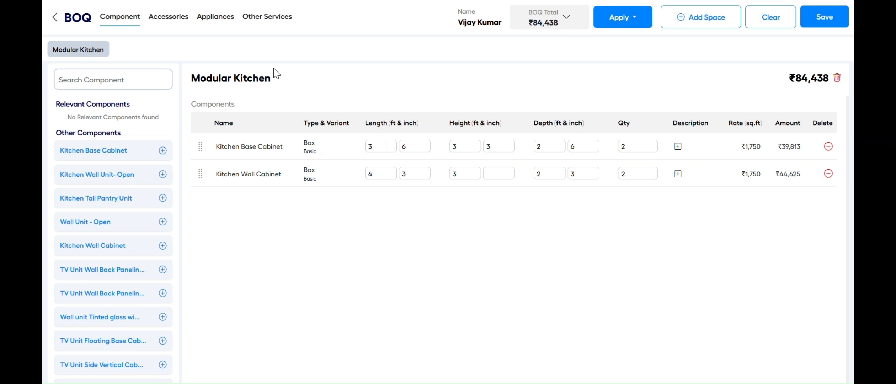
{"action": "left_click", "coordinate": [160, 23]}
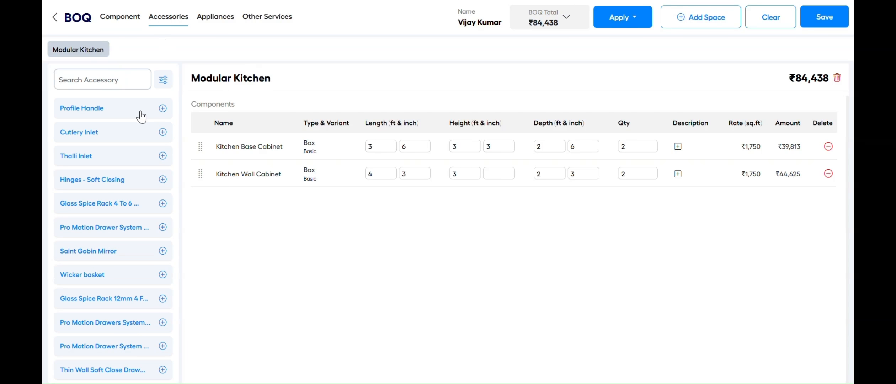
Add the Thalli Inlet and Wicker basket accessories
{"action": "mouse_move", "coordinate": [134, 111]}
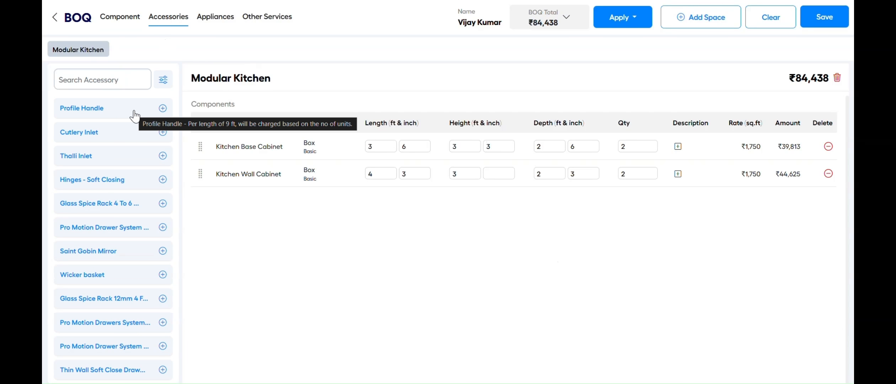
{"action": "left_click", "coordinate": [122, 159]}
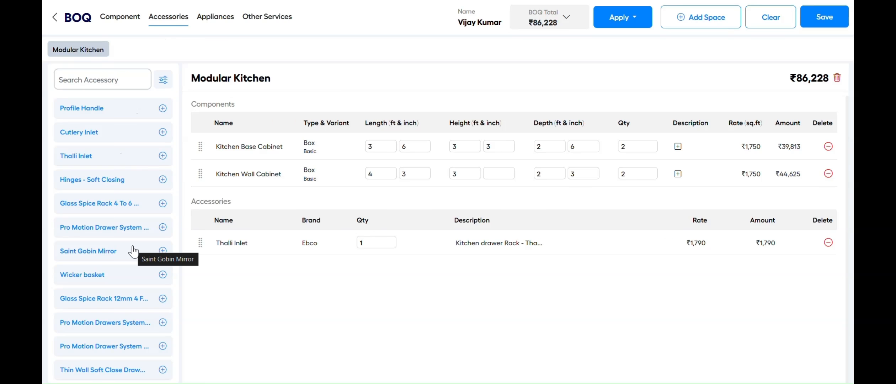
{"action": "left_click", "coordinate": [129, 274]}
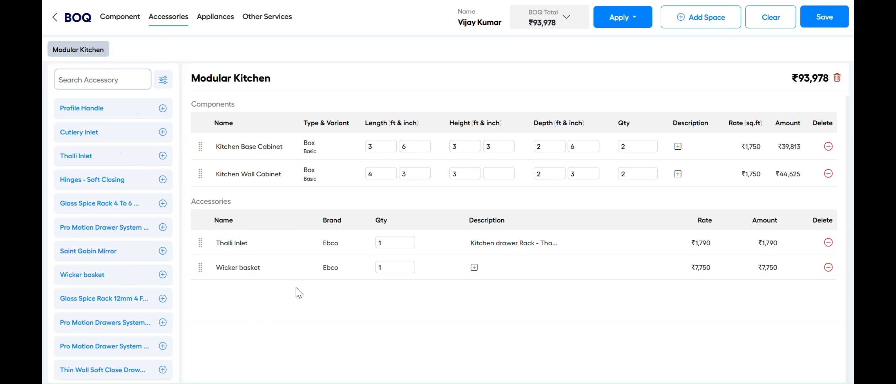
Add Chimney and Stove appliances to the kitchen
{"action": "left_click", "coordinate": [211, 24]}
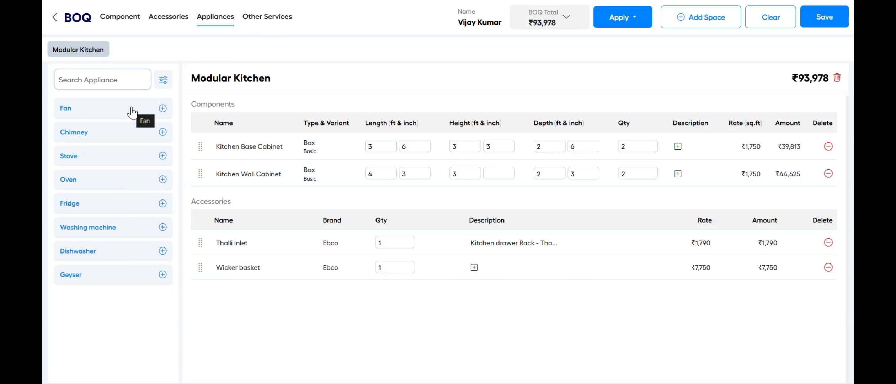
{"action": "left_click", "coordinate": [134, 129]}
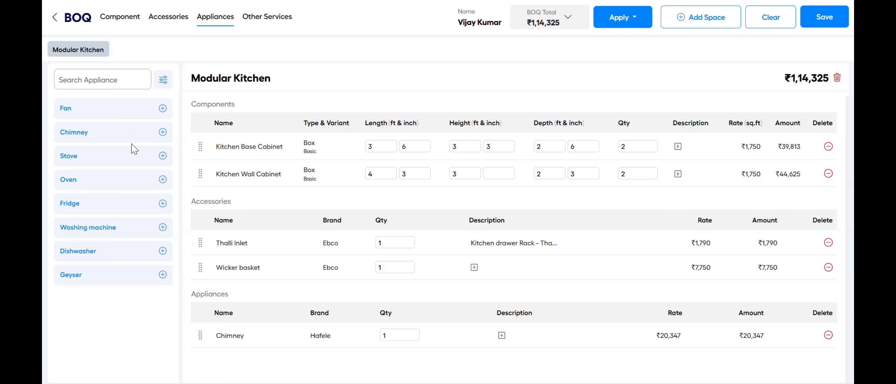
{"action": "left_click", "coordinate": [131, 156]}
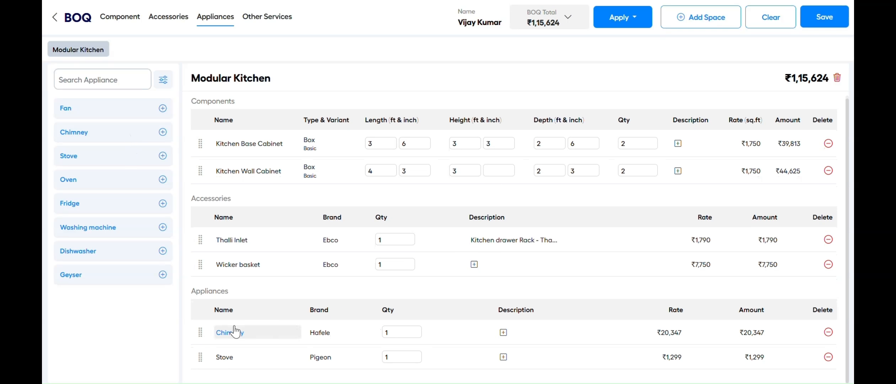
Add the Painting - Tractor Emulsion service from Other Services
{"action": "left_click", "coordinate": [263, 18]}
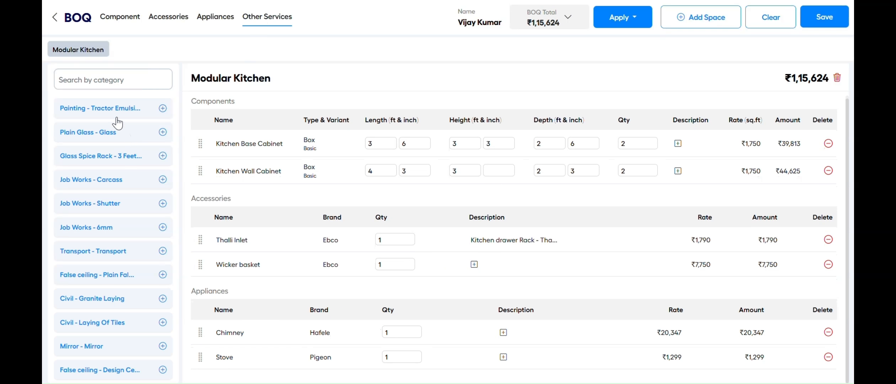
{"action": "left_click", "coordinate": [115, 111]}
{"action": "scroll", "coordinate": [334, 249], "scroll_direction": "down", "scroll_amount": 2}
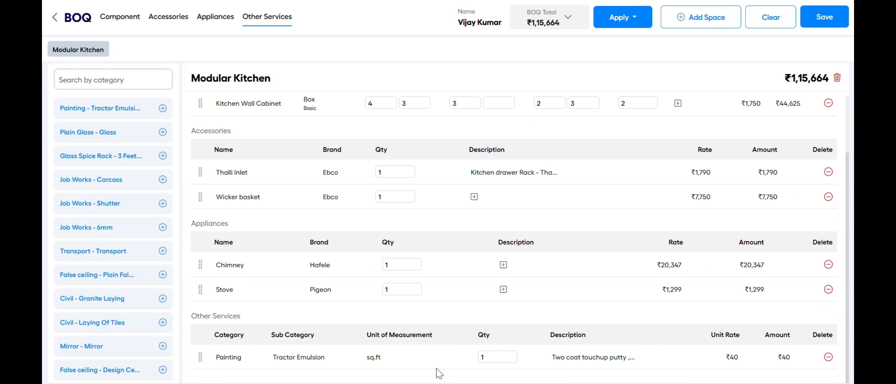
{"action": "scroll", "coordinate": [410, 250], "scroll_direction": "up", "scroll_amount": 2}
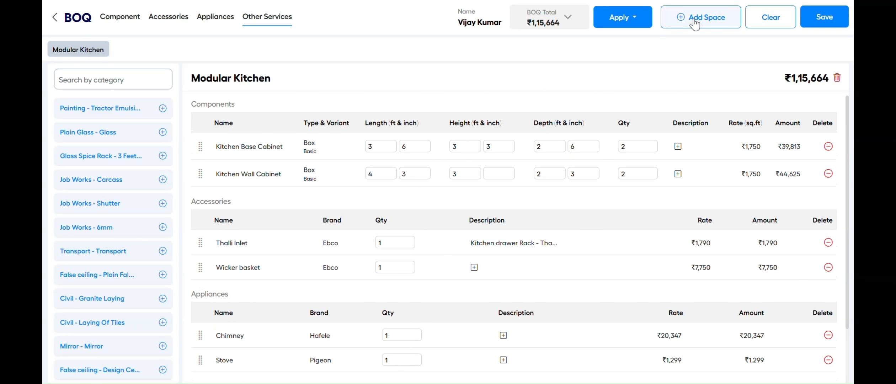
Add a Master Bedroom space to the BOQ
{"action": "left_click", "coordinate": [692, 17]}
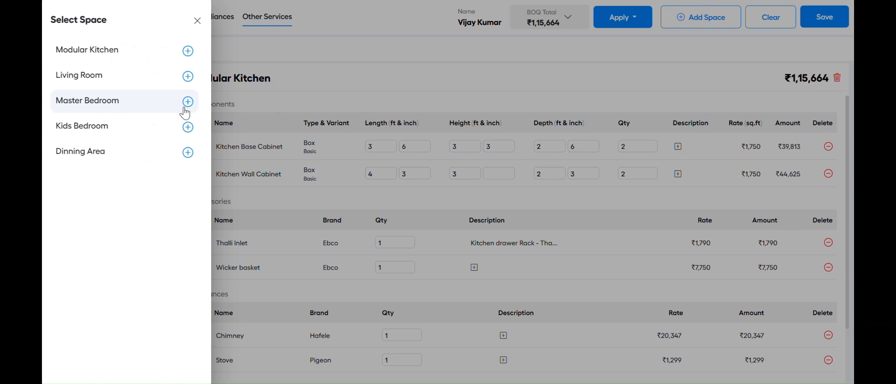
{"action": "left_click", "coordinate": [160, 108]}
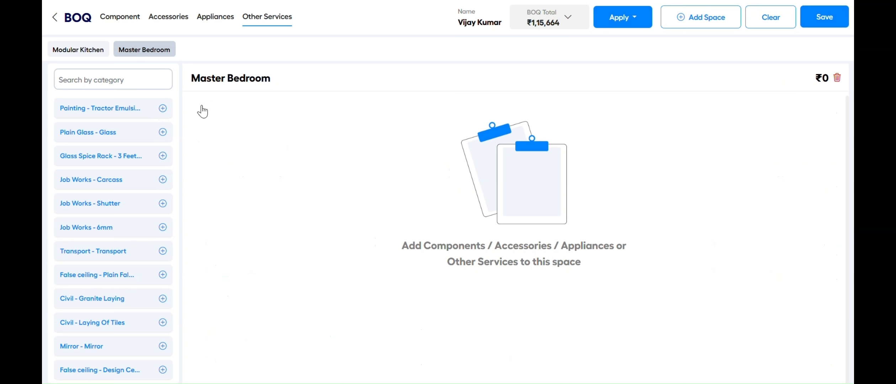
{"action": "left_click", "coordinate": [126, 17]}
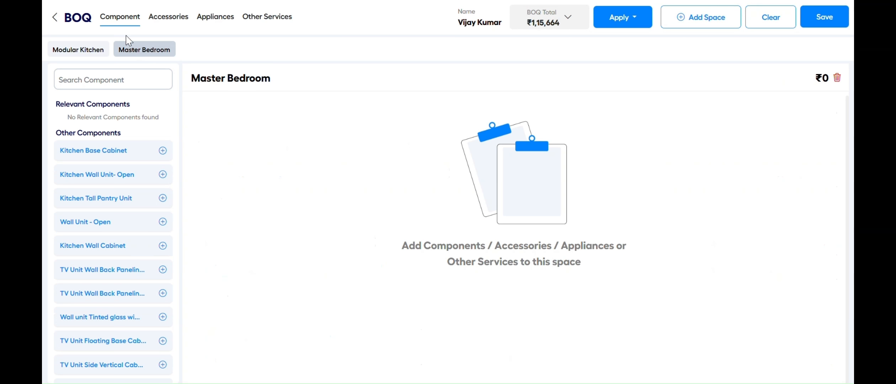
{"action": "scroll", "coordinate": [120, 255], "scroll_direction": "down", "scroll_amount": 1}
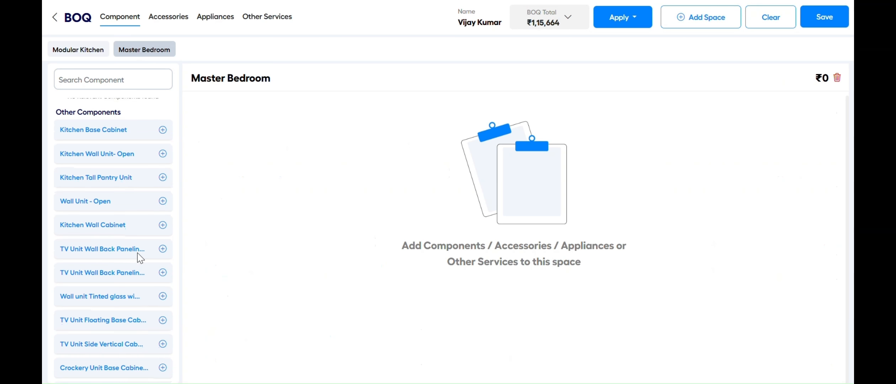
Add a Panel-type TV Unit Wall Back Paneling with Louvers and check the ₹1,29,883 total
{"action": "left_click", "coordinate": [137, 254]}
{"action": "left_click", "coordinate": [354, 216]}
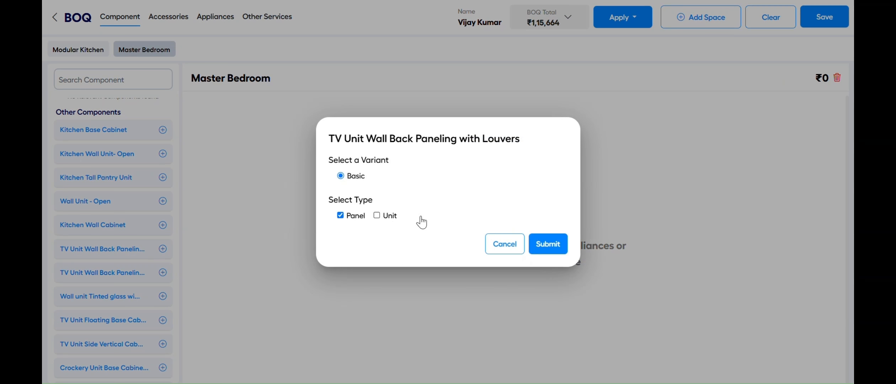
{"action": "left_click", "coordinate": [544, 244]}
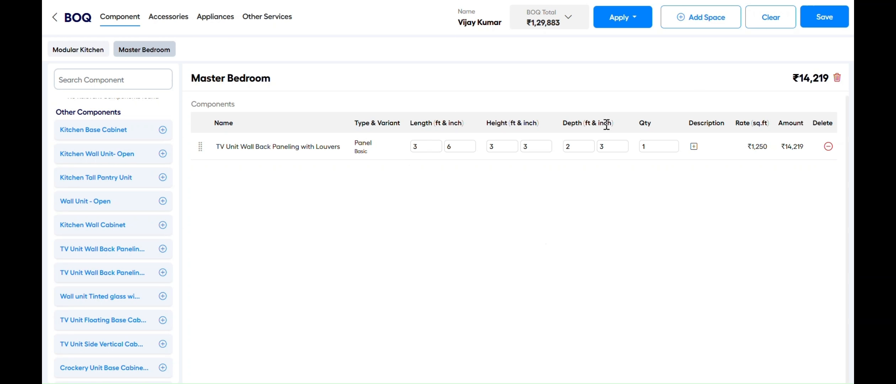
{"action": "left_click", "coordinate": [544, 27]}
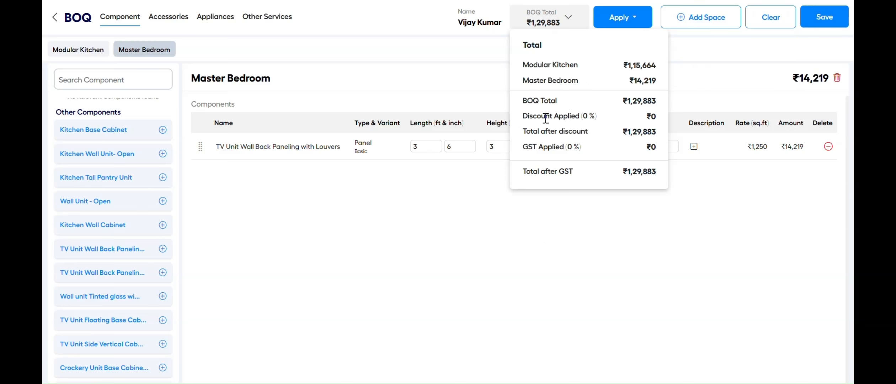
Set a ₹10,000 bulk discount and 18% GST, and confirm ₹1,41,462 after GST
{"action": "left_click", "coordinate": [694, 65]}
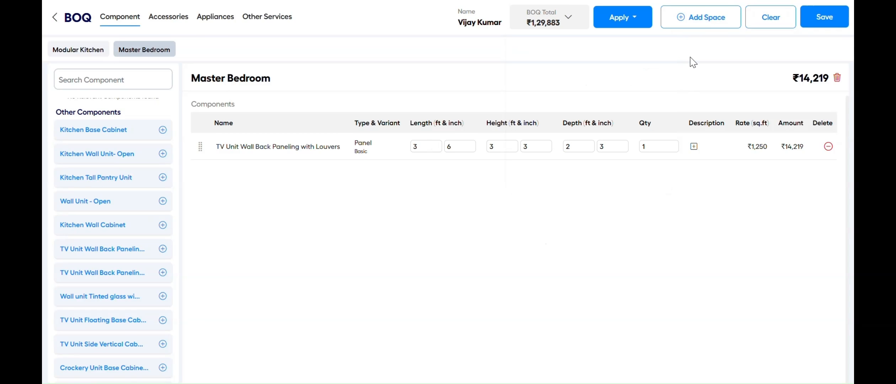
{"action": "left_click", "coordinate": [639, 21]}
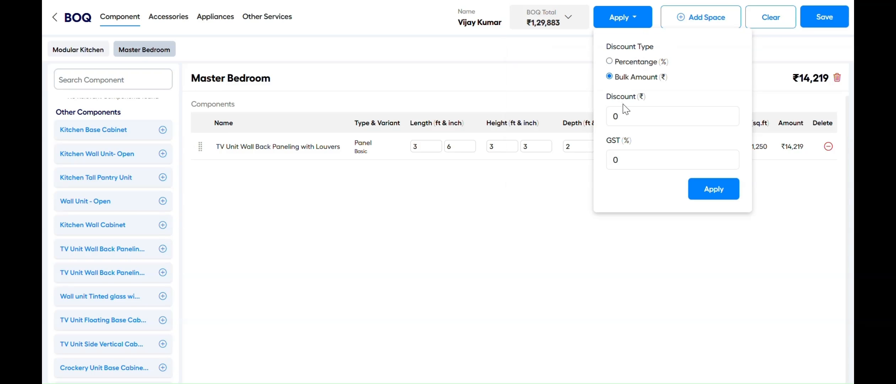
{"action": "left_click", "coordinate": [622, 115]}
{"action": "type", "text": "1000"}
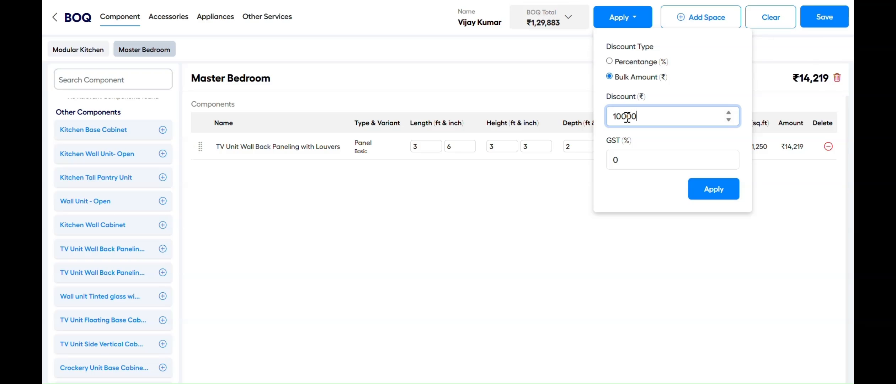
{"action": "left_click", "coordinate": [622, 161]}
{"action": "key", "text": "BackSpace"}
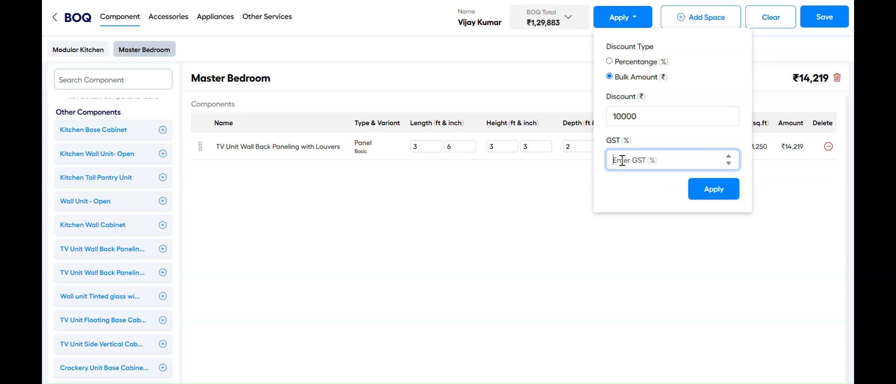
{"action": "type", "text": "18"}
{"action": "left_click", "coordinate": [718, 190]}
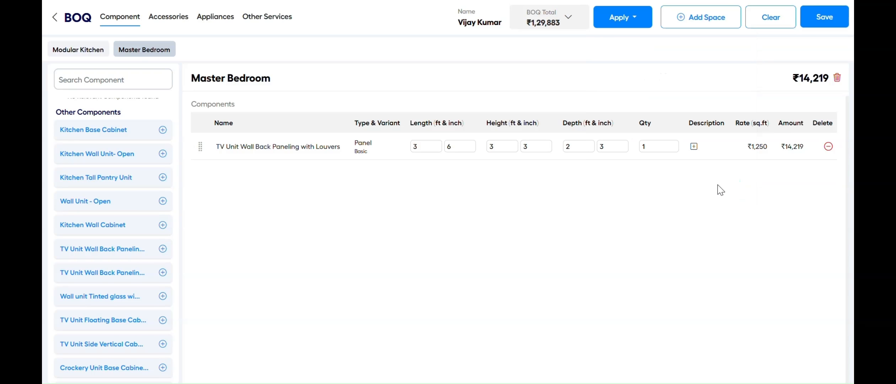
{"action": "left_click", "coordinate": [560, 23]}
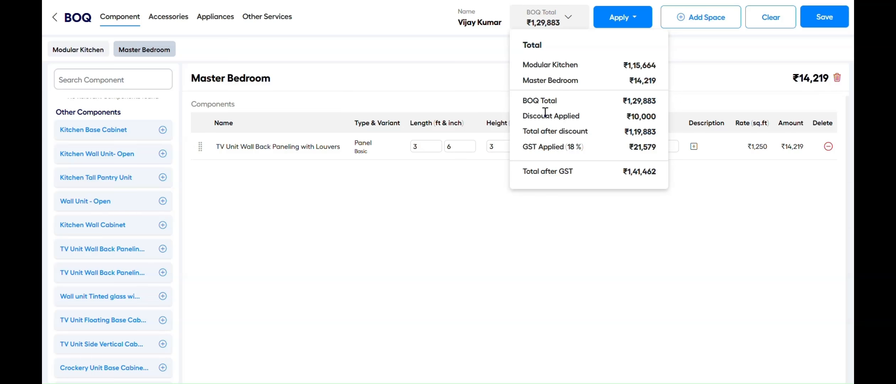
{"action": "left_click", "coordinate": [680, 86]}
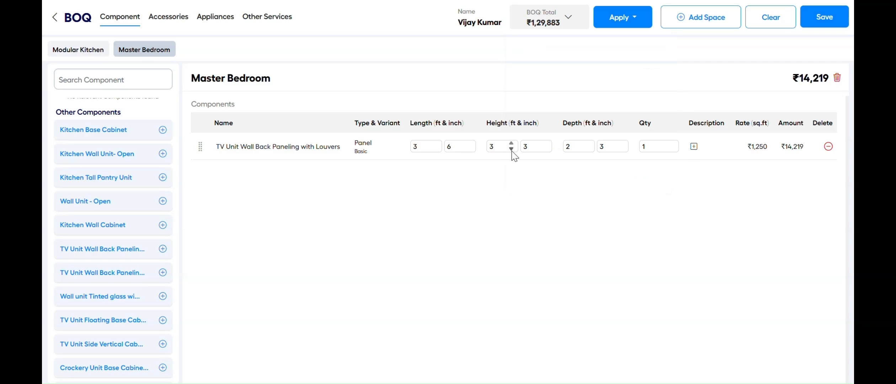
Confirm the Kitchen Base Cabinet's name and keep its ₹1,750 rate
{"action": "left_click", "coordinate": [75, 46]}
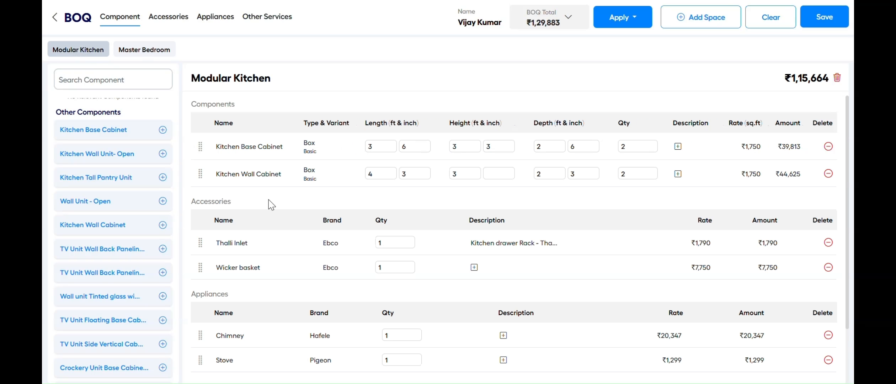
{"action": "left_click", "coordinate": [256, 147]}
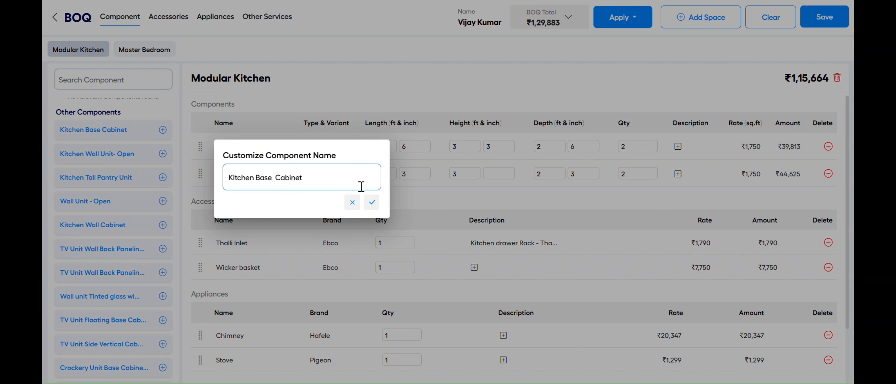
{"action": "left_click", "coordinate": [372, 202]}
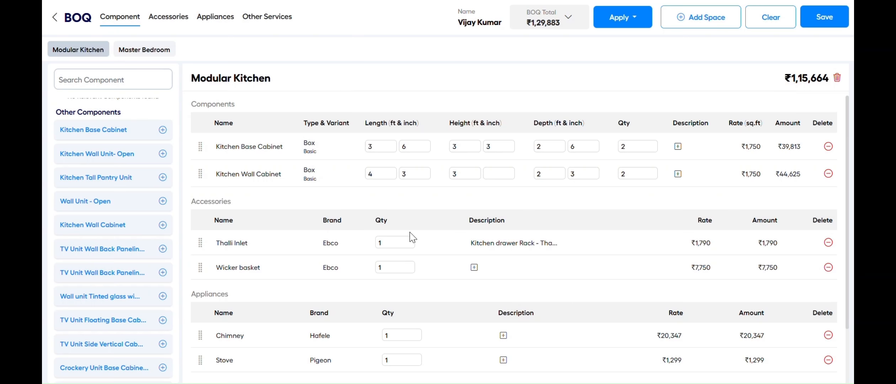
{"action": "left_click", "coordinate": [748, 148]}
{"action": "left_click", "coordinate": [802, 202]}
Set the Thalli Inlet description to 'Kitchen drawer Rack - Thalli Inlet' and start saving
{"action": "scroll", "coordinate": [525, 259], "scroll_direction": "down", "scroll_amount": 1}
{"action": "left_click", "coordinate": [503, 213]}
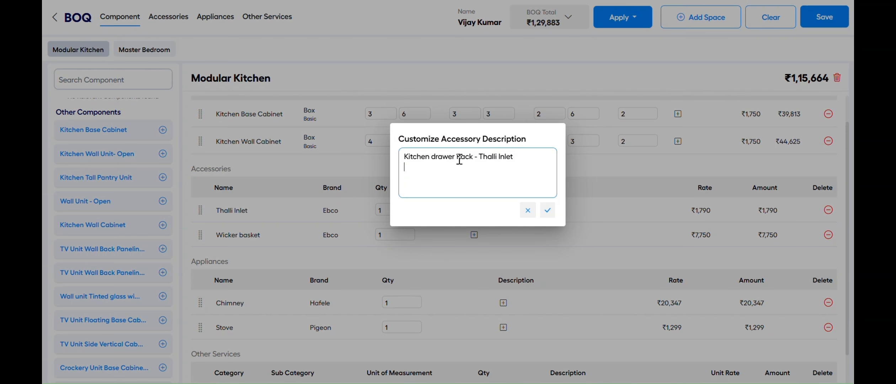
{"action": "left_click", "coordinate": [548, 212]}
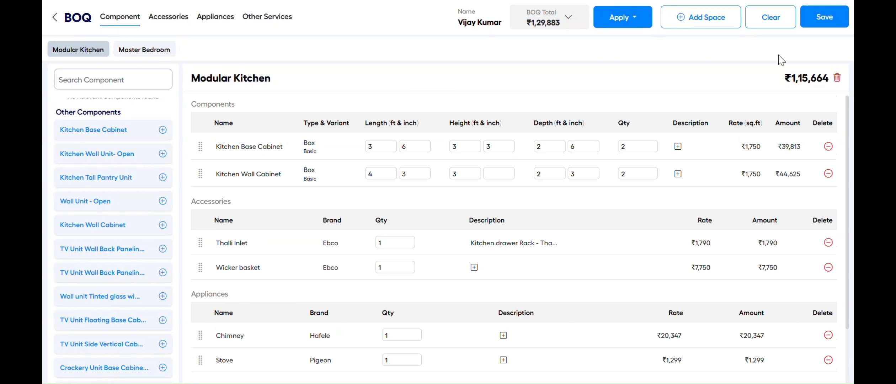
{"action": "left_click", "coordinate": [820, 18]}
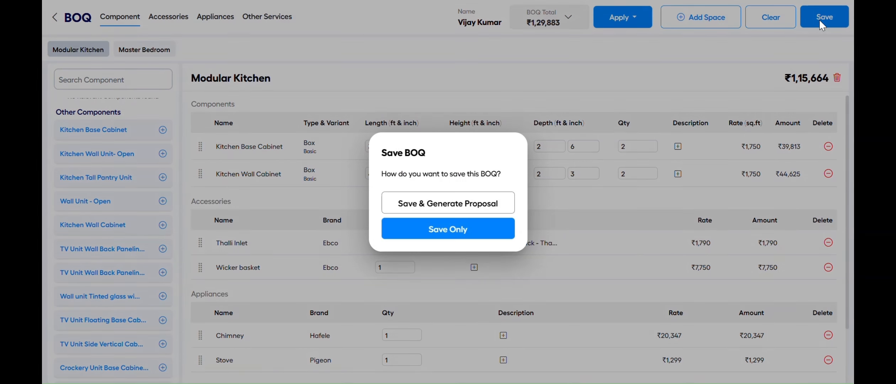
Save the BOQ only, then open Master Bedroom and cancel deleting the space
{"action": "left_click", "coordinate": [474, 236]}
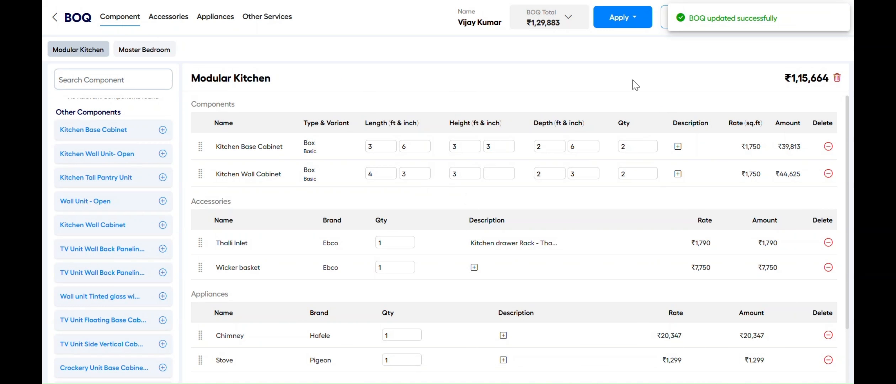
{"action": "left_click", "coordinate": [151, 54]}
{"action": "left_click", "coordinate": [838, 78]}
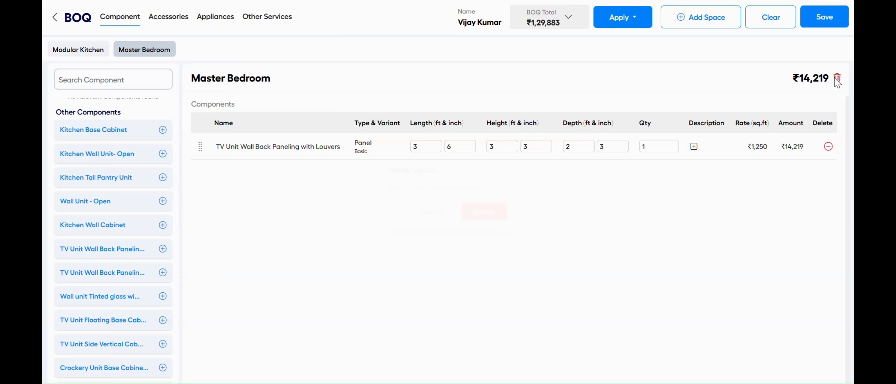
{"action": "left_click", "coordinate": [430, 216]}
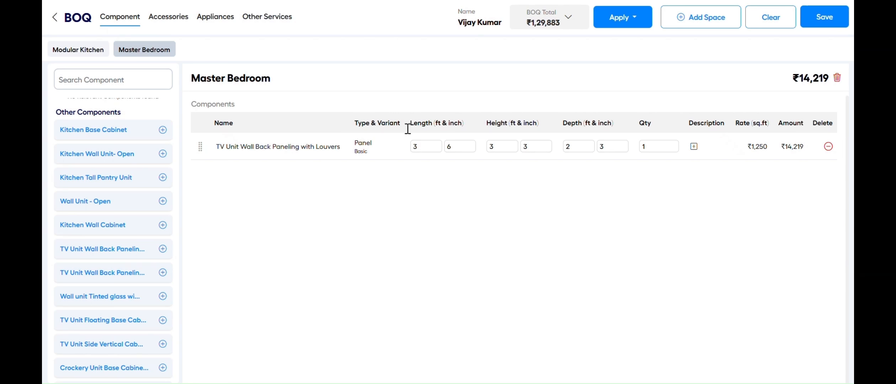
Cancel clearing the BOQ, then save it with proposal generation
{"action": "left_click", "coordinate": [757, 18]}
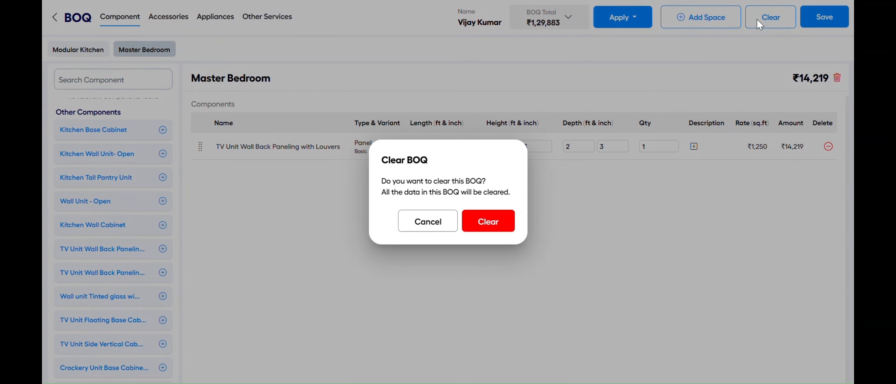
{"action": "left_click", "coordinate": [414, 226]}
{"action": "left_click", "coordinate": [825, 18]}
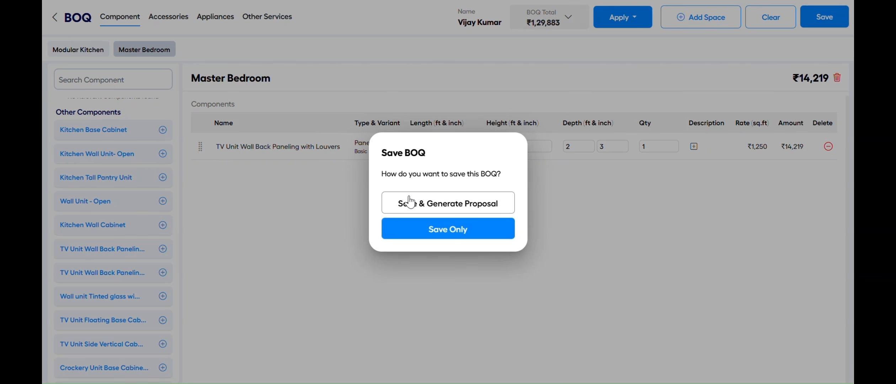
{"action": "left_click", "coordinate": [434, 212]}
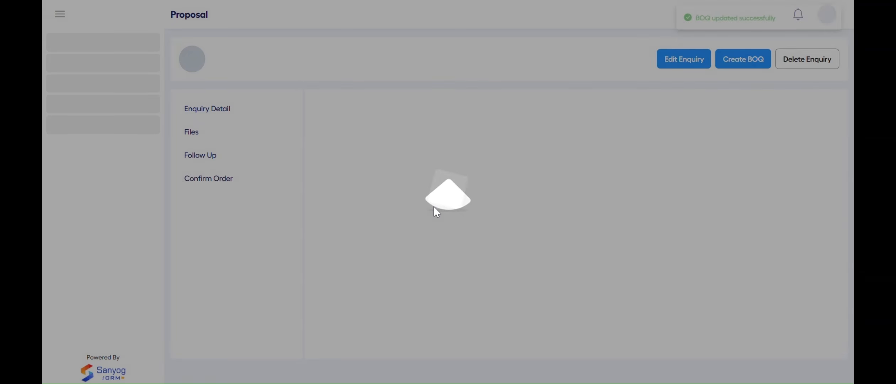
Keep the Standard template, paste the subject 'Dear Sir, This is the updated proposal', and generate it
{"action": "left_click", "coordinate": [368, 152]}
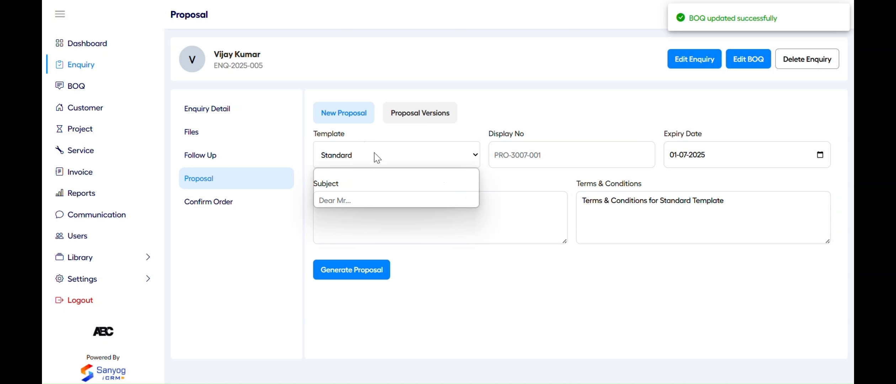
{"action": "left_click", "coordinate": [469, 127]}
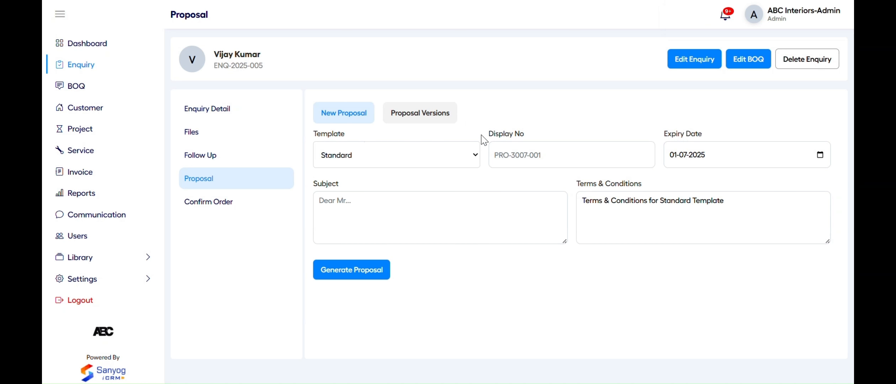
{"action": "left_click", "coordinate": [527, 159]}
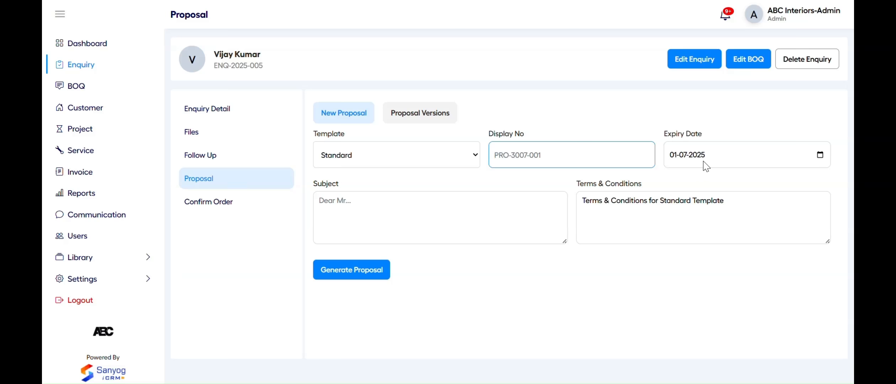
{"action": "left_click", "coordinate": [686, 180]}
{"action": "left_click", "coordinate": [468, 221]}
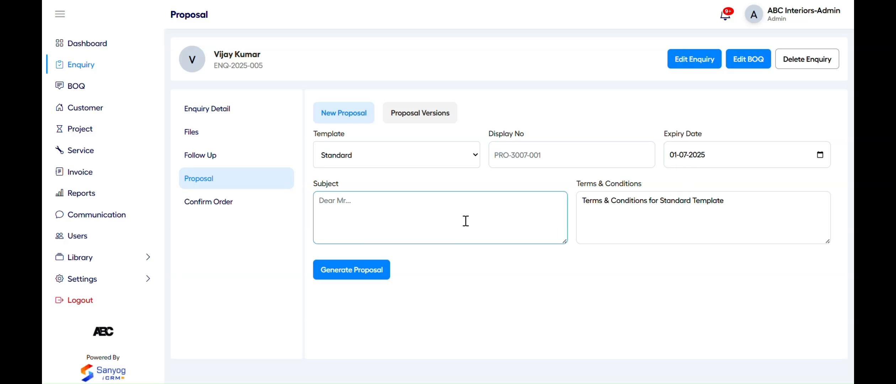
{"action": "type", "text": "Dear Sir, This is the updated proposal"}
{"action": "left_click", "coordinate": [382, 271]}
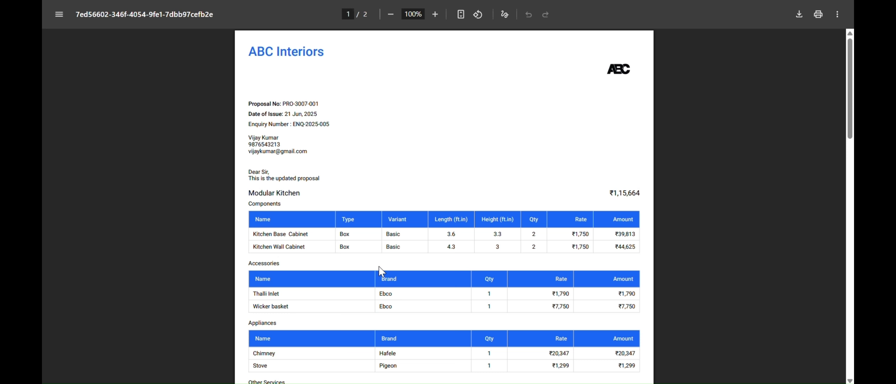
Scroll through proposal PDF PRO-3007-001 and close it
{"action": "scroll", "coordinate": [462, 218], "scroll_direction": "down", "scroll_amount": 14}
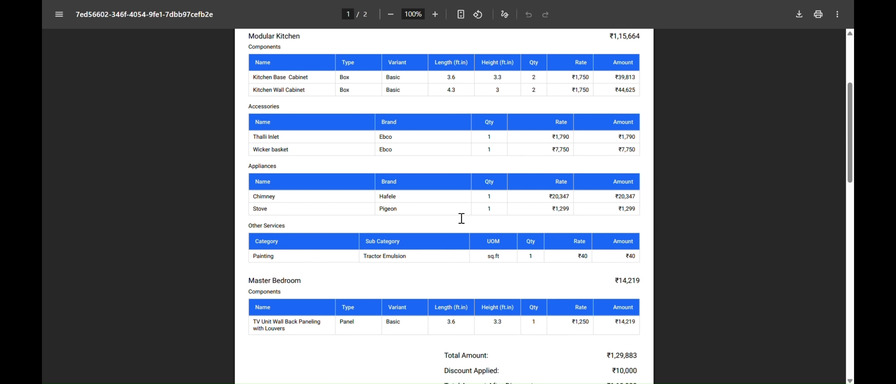
{"action": "scroll", "coordinate": [462, 218], "scroll_direction": "down", "scroll_amount": 5}
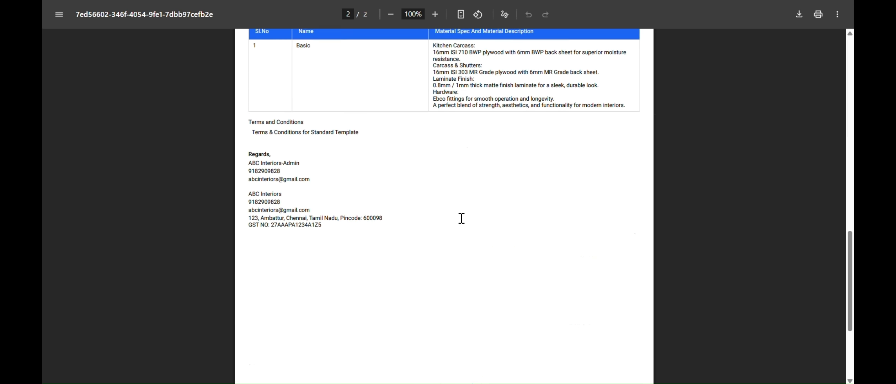
{"action": "key", "text": "ctrl+w"}
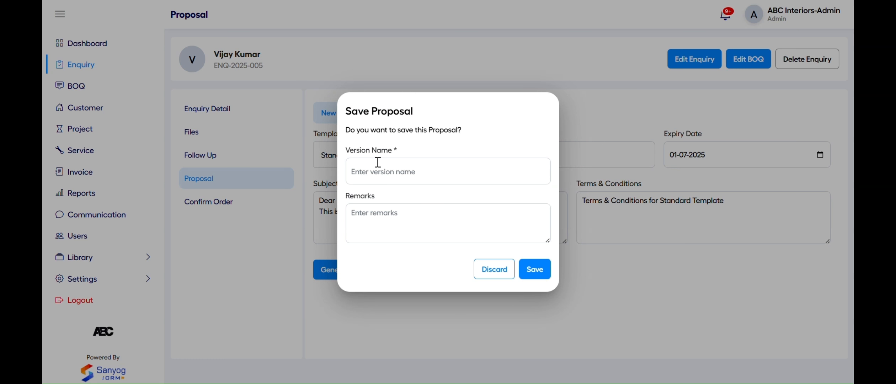
Save the proposal as 'Version 1' with remarks 'Version 1 on 21-06-2025'
{"action": "left_click", "coordinate": [401, 175]}
{"action": "type", "text": "Version 1"}
{"action": "left_click", "coordinate": [397, 223]}
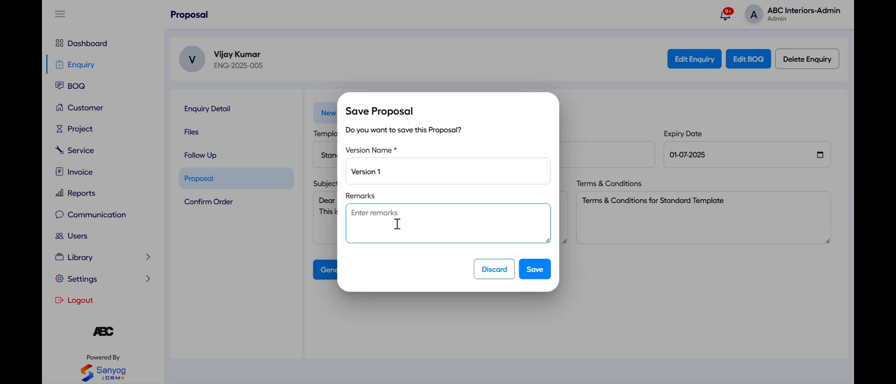
{"action": "type", "text": "Version 1 on 21-06-2025"}
{"action": "left_click", "coordinate": [535, 269]}
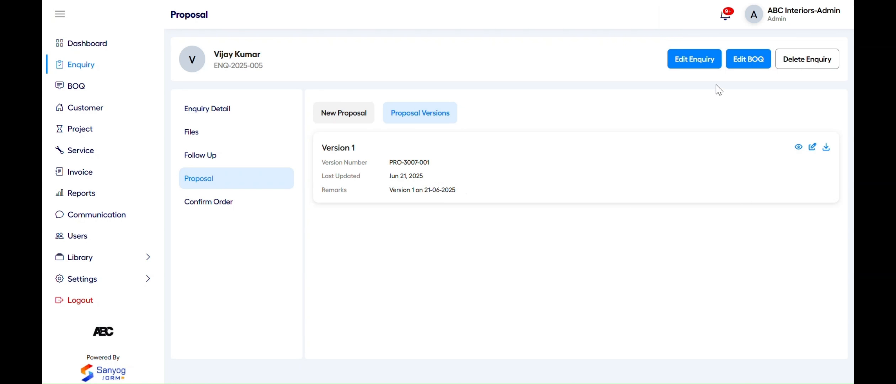
{"action": "left_click", "coordinate": [747, 59]}
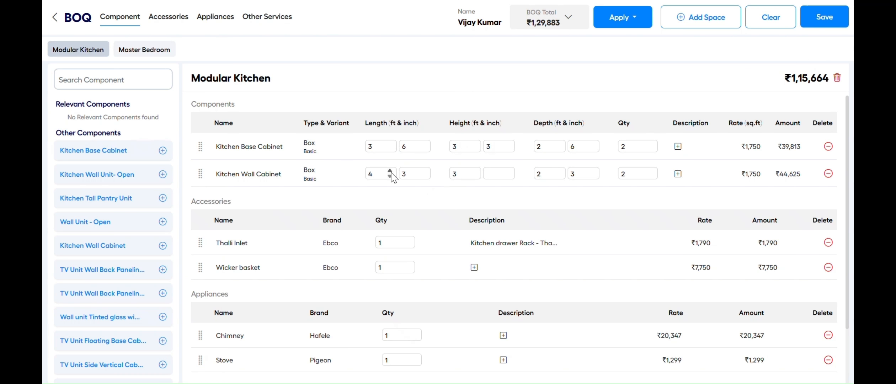
Change the Kitchen Base Cabinet length to 4 ft 6 in
{"action": "left_click", "coordinate": [376, 145]}
{"action": "key", "text": "BackSpace"}
{"action": "type", "text": "4"}
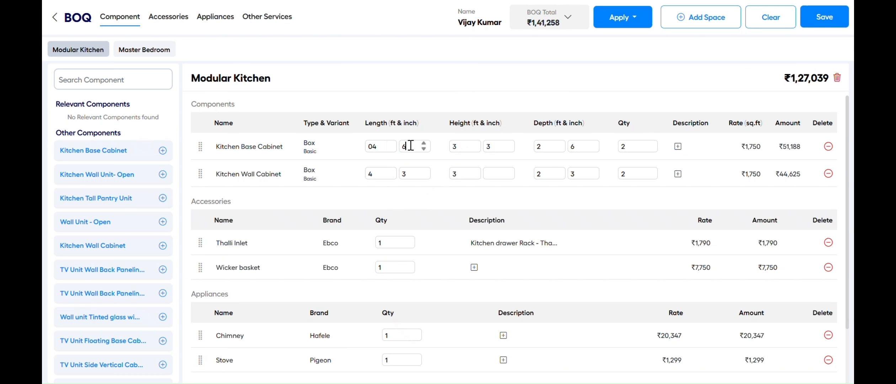
{"action": "key", "text": "BackSpace"}
{"action": "type", "text": "6"}
Save the BOQ and generate the updated proposal PRO-3007-002
{"action": "left_click", "coordinate": [817, 21]}
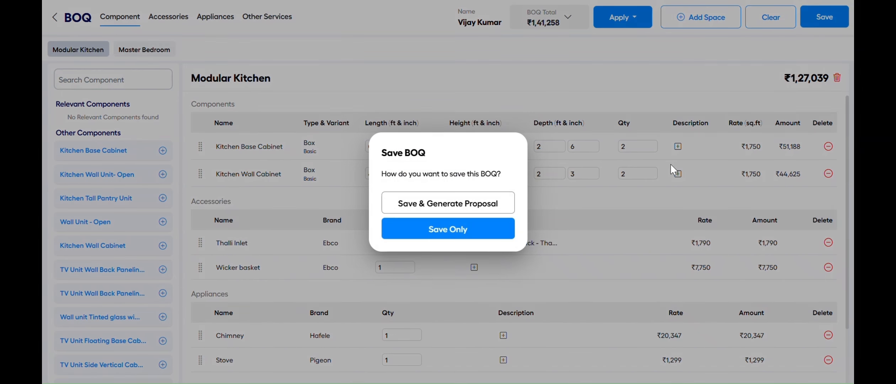
{"action": "left_click", "coordinate": [445, 213]}
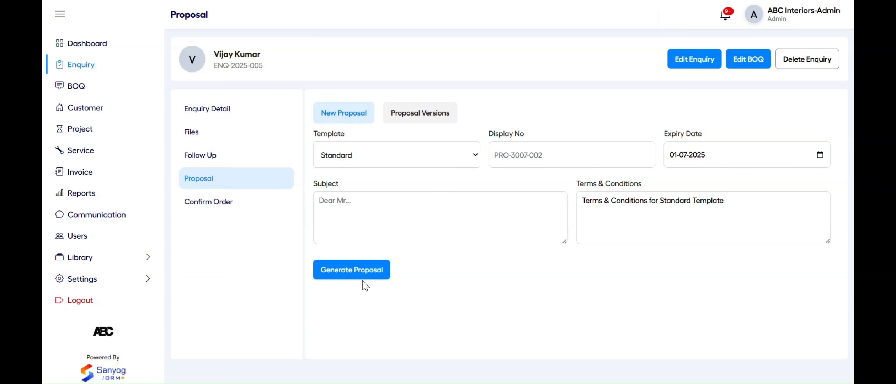
{"action": "left_click", "coordinate": [359, 276]}
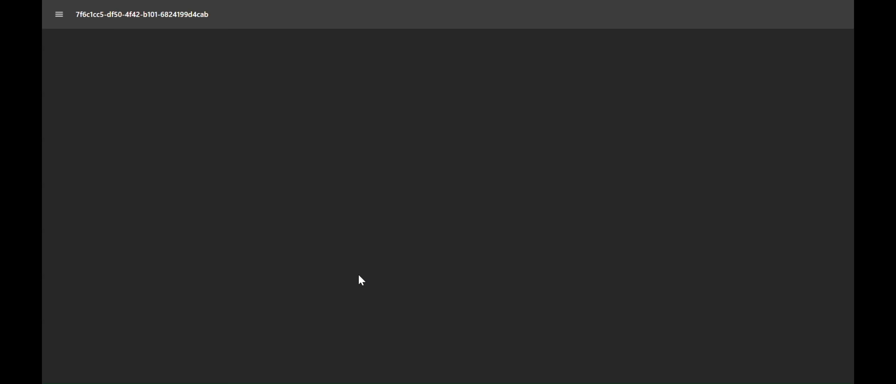
{"action": "scroll", "coordinate": [414, 192], "scroll_direction": "down", "scroll_amount": 3}
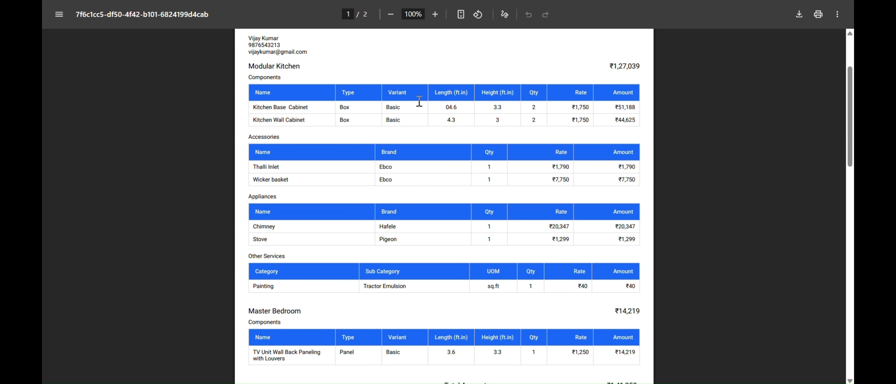
Save the proposal as 'Version 2' and go to the BOQ list
{"action": "key", "text": "ctrl+w"}
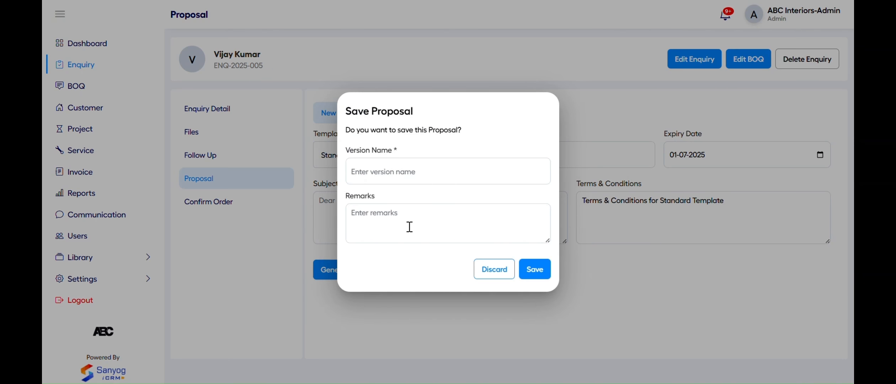
{"action": "left_click", "coordinate": [395, 178]}
{"action": "type", "text": "Version 2"}
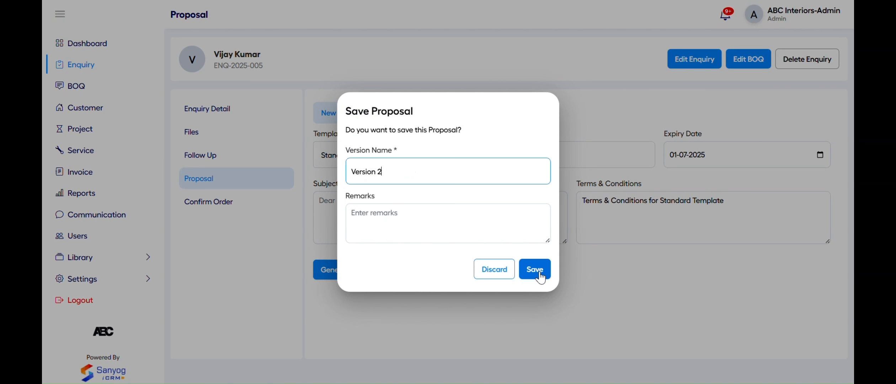
{"action": "left_click", "coordinate": [538, 271]}
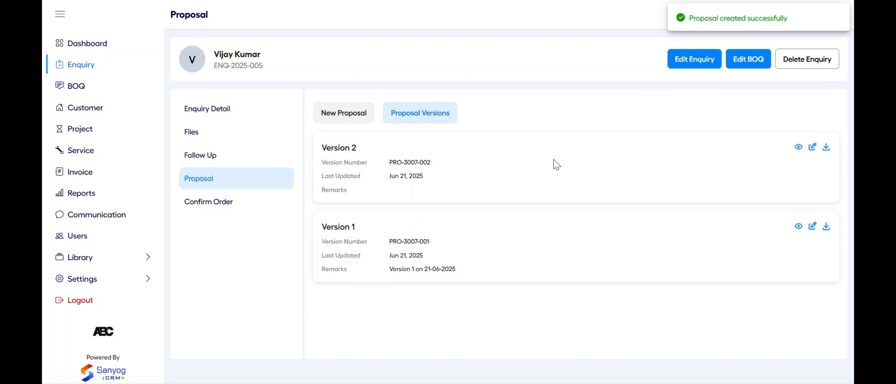
{"action": "left_click", "coordinate": [114, 86]}
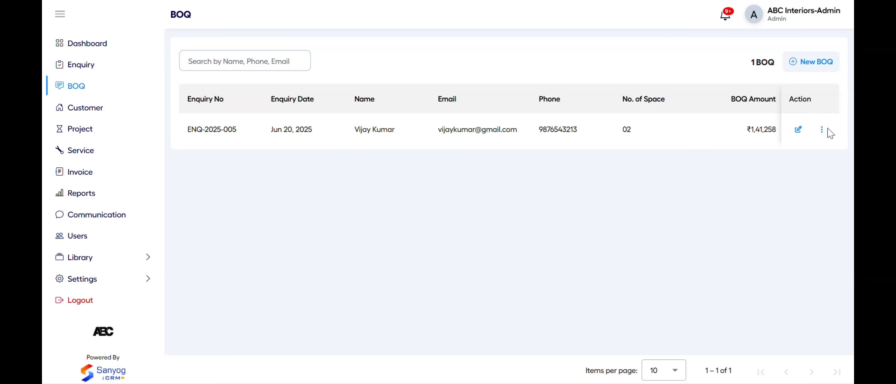
Download the ENQ-2025-005 BOQ as a PowerPoint file and as an Excel file
{"action": "left_click", "coordinate": [822, 131]}
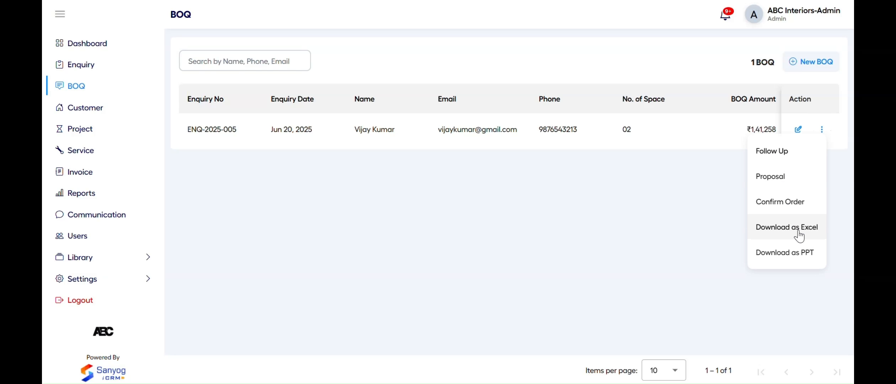
{"action": "left_click", "coordinate": [801, 253]}
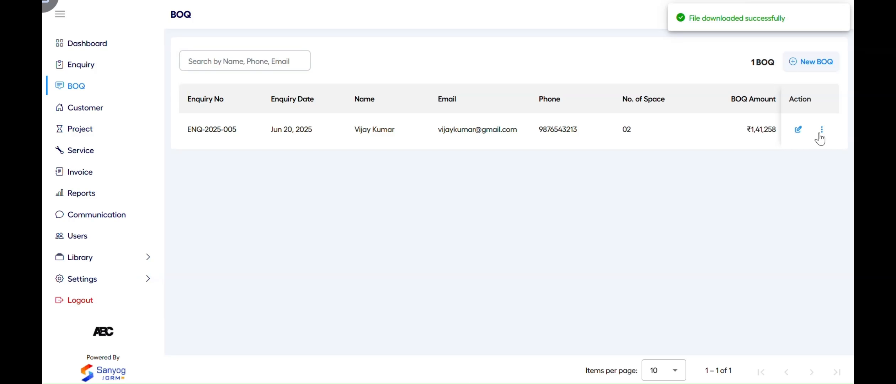
{"action": "left_click", "coordinate": [821, 131]}
{"action": "left_click", "coordinate": [804, 229]}
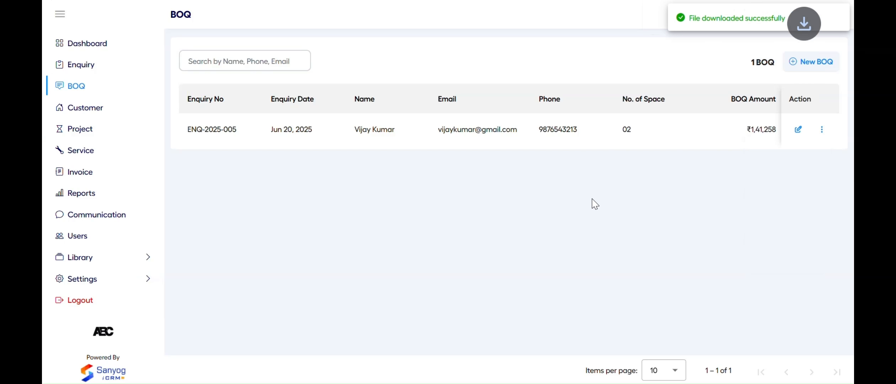
Clone the ENQ-2025-005 BOQ for a new enquiry, review Master Bedroom and Modular Kitchen, and save only
{"action": "left_click", "coordinate": [799, 73]}
{"action": "left_click", "coordinate": [411, 170]}
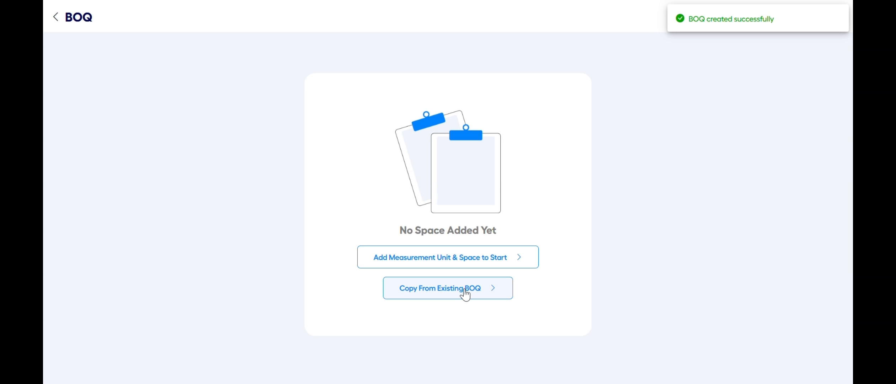
{"action": "left_click", "coordinate": [465, 289]}
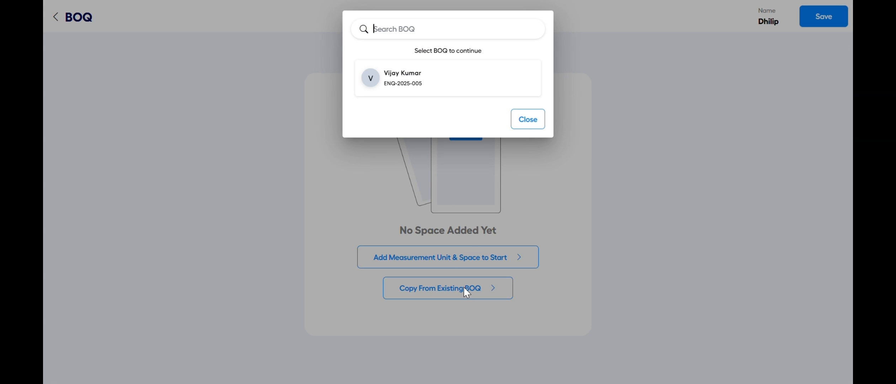
{"action": "left_click", "coordinate": [445, 84]}
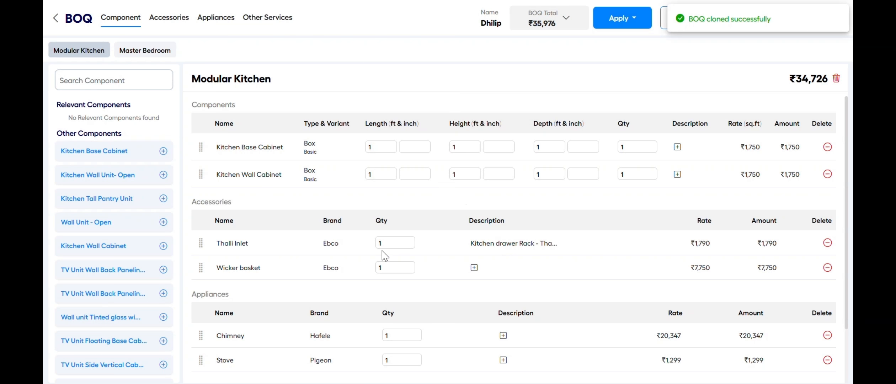
{"action": "scroll", "coordinate": [366, 231], "scroll_direction": "down", "scroll_amount": 2}
{"action": "scroll", "coordinate": [366, 231], "scroll_direction": "up", "scroll_amount": 2}
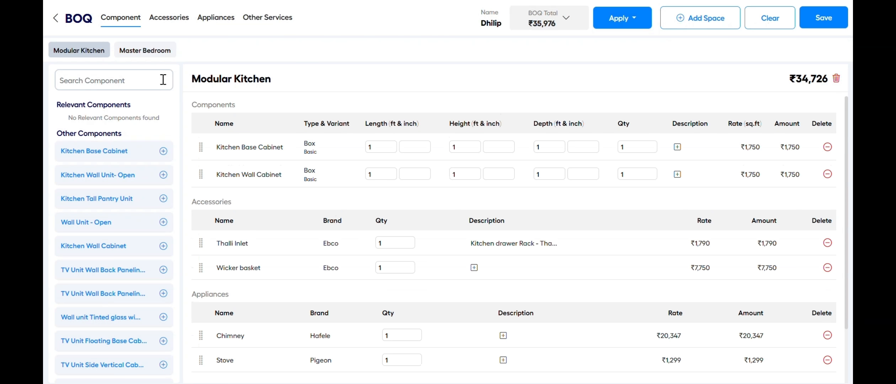
{"action": "left_click", "coordinate": [146, 54]}
{"action": "left_click", "coordinate": [76, 53]}
{"action": "left_click", "coordinate": [824, 18]}
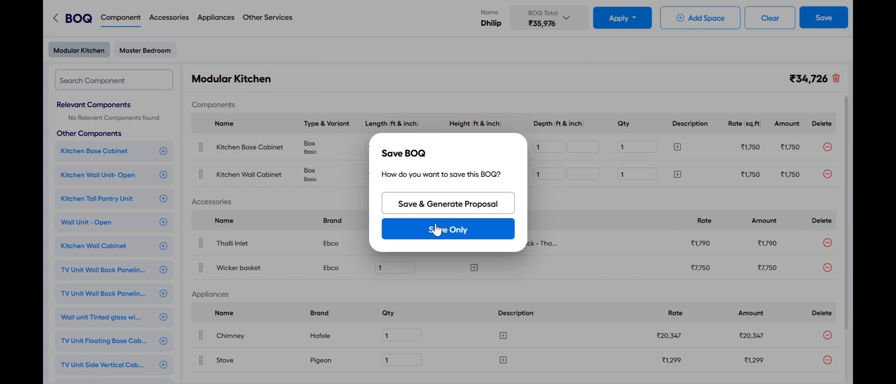
{"action": "left_click", "coordinate": [436, 230]}
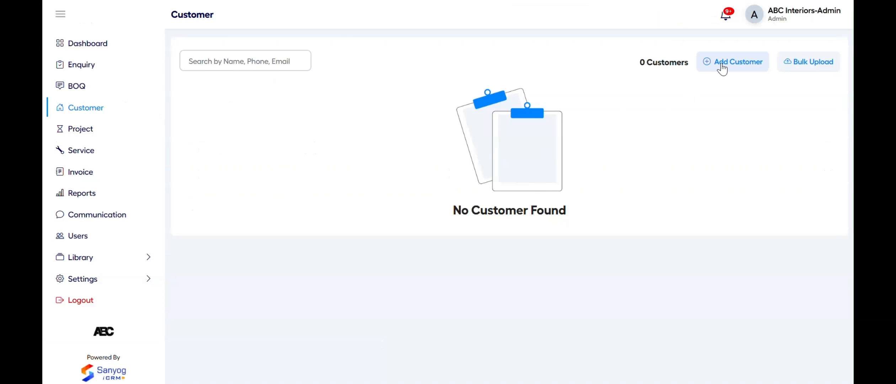
Start a new customer and enter the customer's name, e-mail address and phone number
{"action": "left_click", "coordinate": [722, 69]}
{"action": "left_click", "coordinate": [338, 79]}
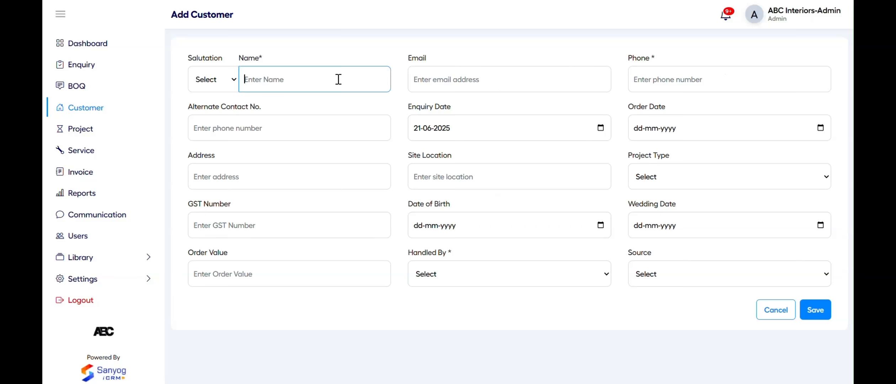
{"action": "type", "text": "Jack"}
{"action": "left_click", "coordinate": [445, 83]}
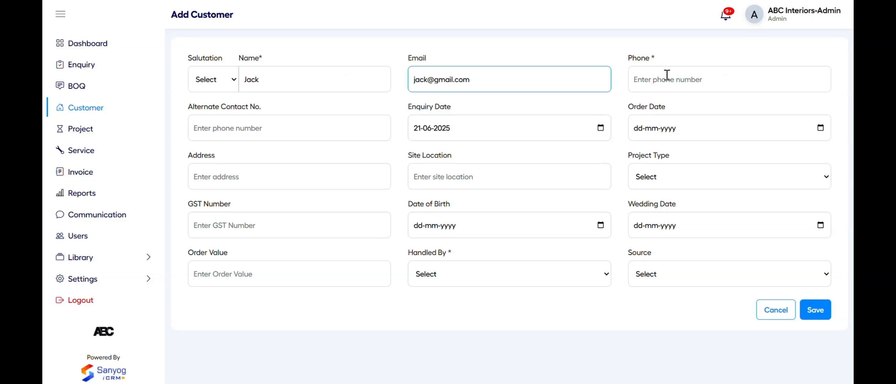
{"action": "left_click", "coordinate": [667, 75]}
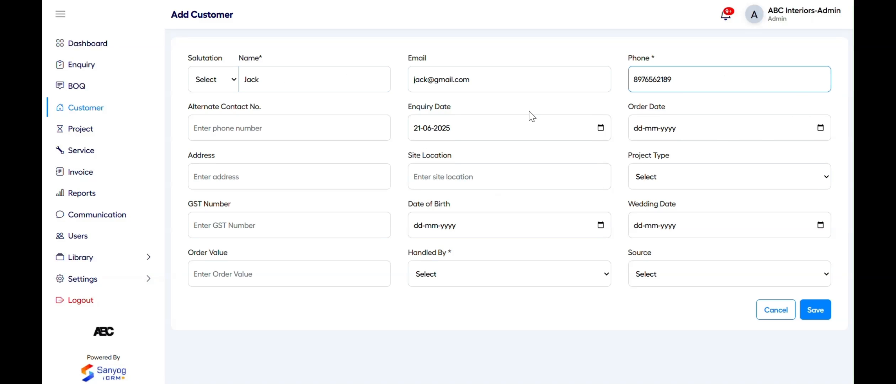
{"action": "left_click", "coordinate": [529, 109]}
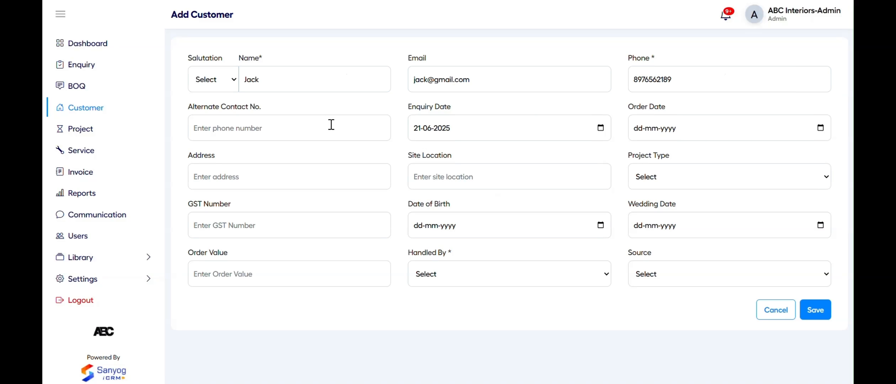
Set the order date to 21-06-2025, assign the admin user as handler, and save
{"action": "left_click", "coordinate": [822, 129]}
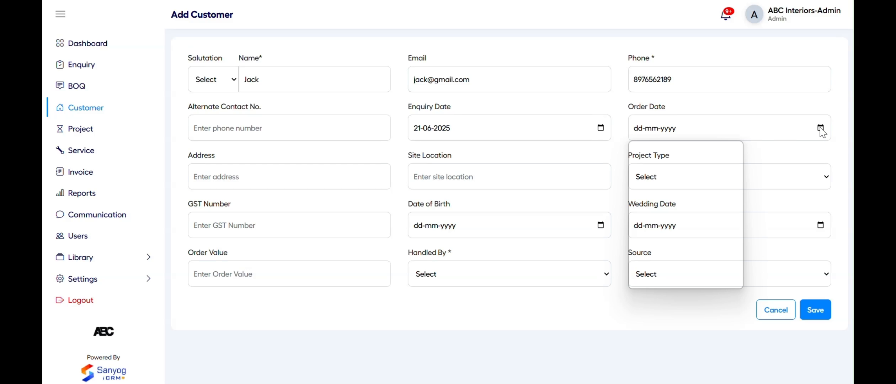
{"action": "left_click", "coordinate": [713, 234]}
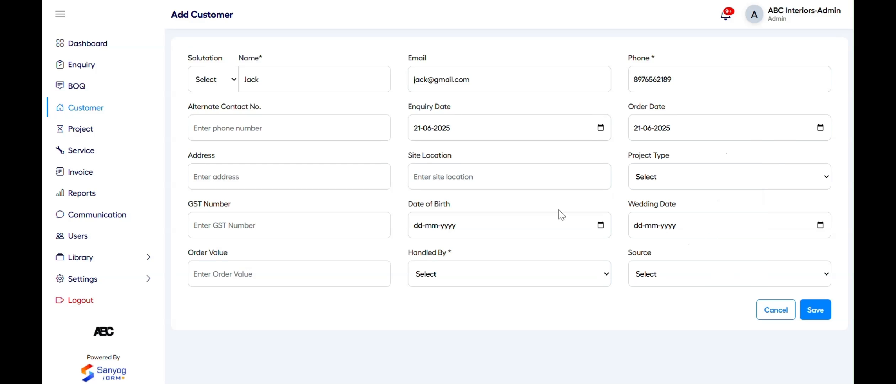
{"action": "left_click", "coordinate": [550, 277]}
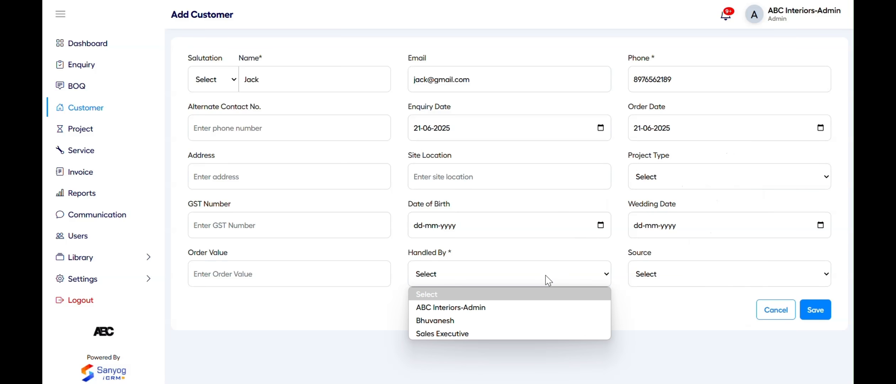
{"action": "left_click", "coordinate": [504, 312]}
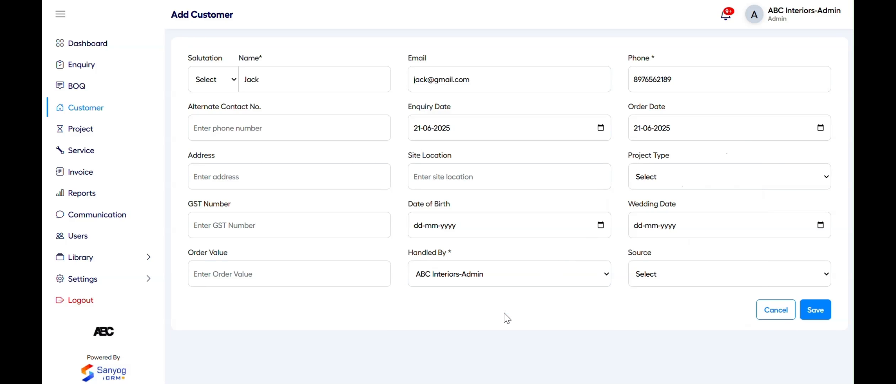
{"action": "left_click", "coordinate": [817, 309]}
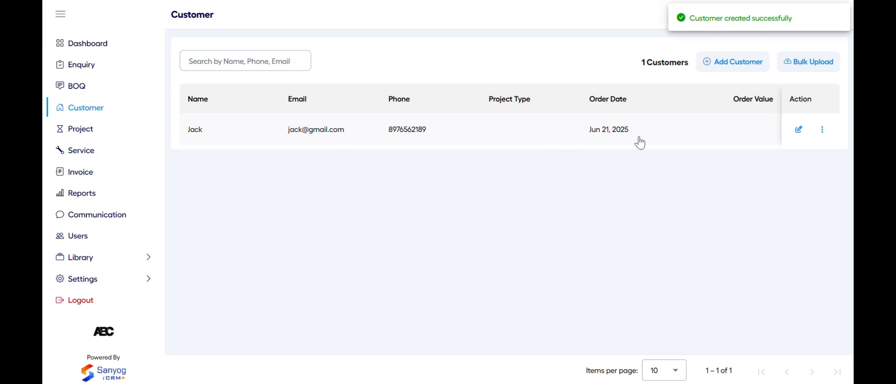
Bulk-import customers from CustomerSample.xlsx, bringing the customer list to 10 entries
{"action": "left_click", "coordinate": [796, 72]}
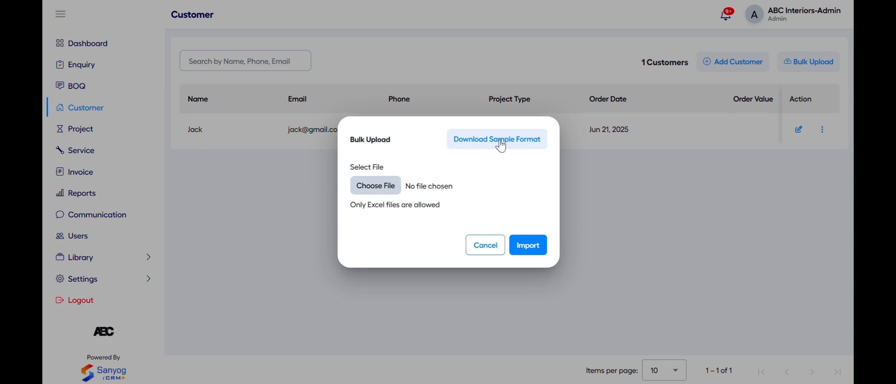
{"action": "left_click", "coordinate": [383, 191]}
{"action": "left_click", "coordinate": [163, 60]}
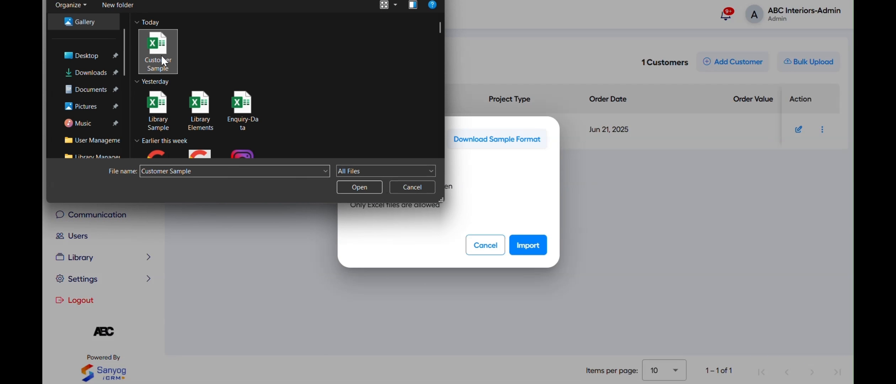
{"action": "left_click", "coordinate": [368, 187]}
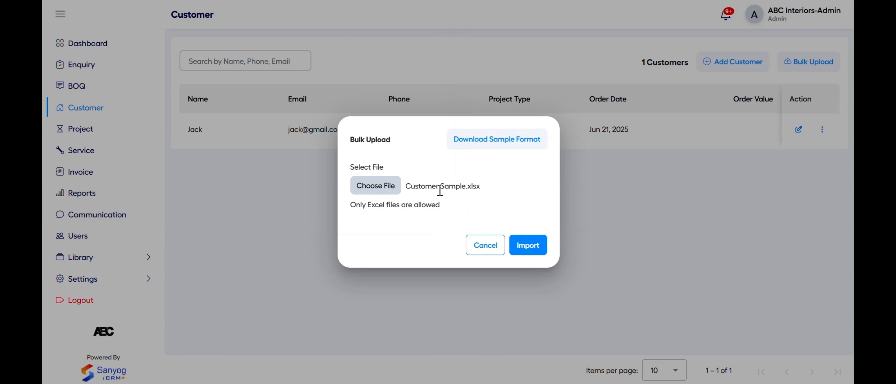
{"action": "left_click", "coordinate": [529, 243]}
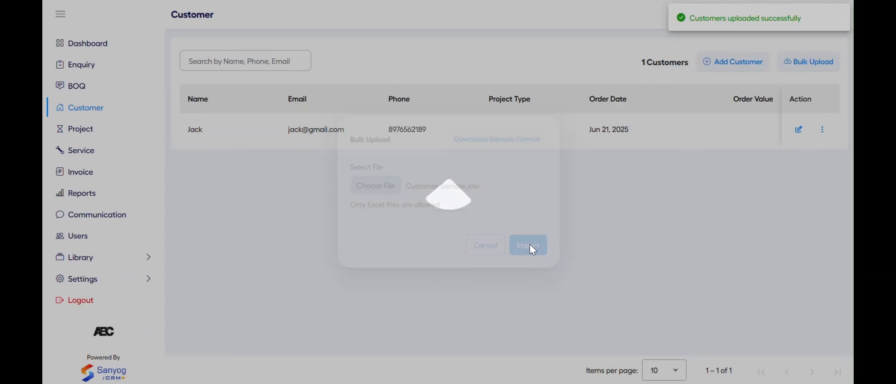
{"action": "scroll", "coordinate": [330, 305], "scroll_direction": "down", "scroll_amount": 3}
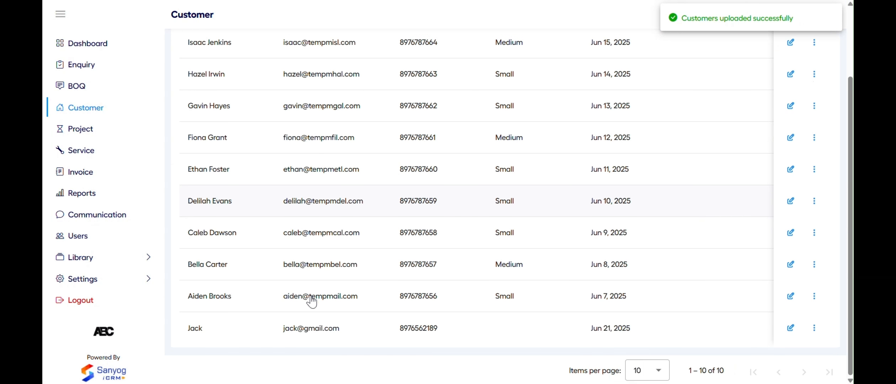
{"action": "scroll", "coordinate": [312, 302], "scroll_direction": "up", "scroll_amount": 3}
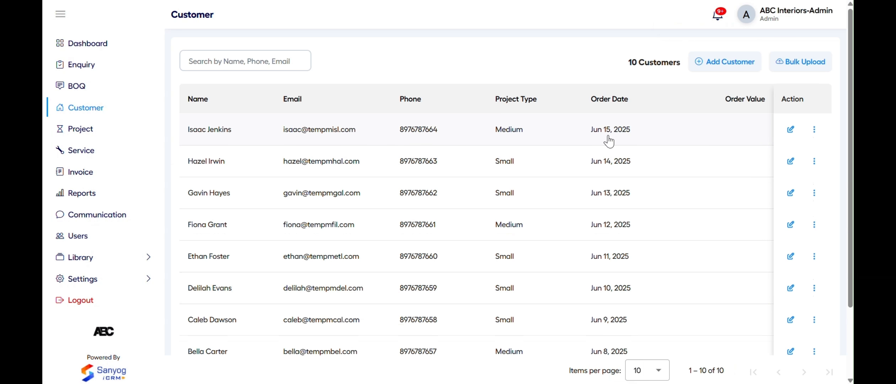
View the first customer's details and linked projects, then return to the customer list
{"action": "left_click", "coordinate": [584, 136]}
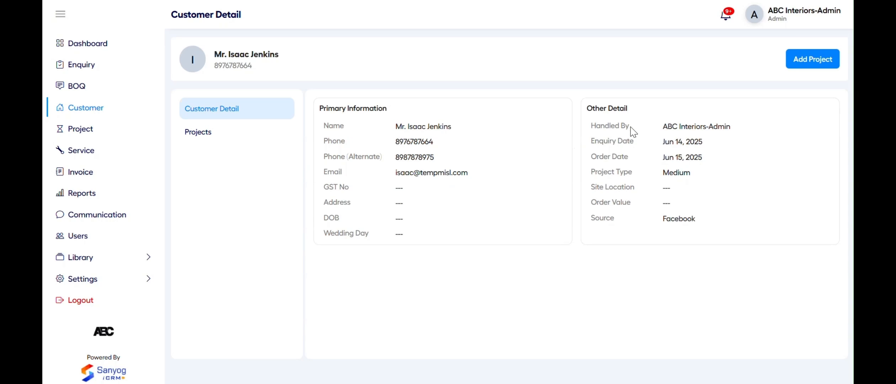
{"action": "left_click", "coordinate": [222, 132]}
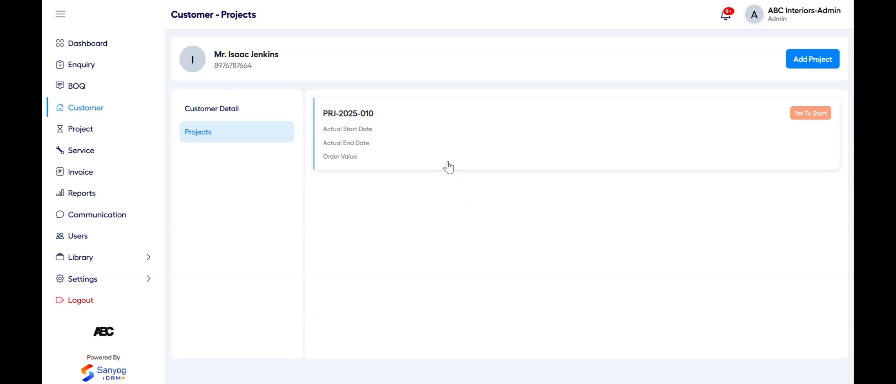
{"action": "left_click", "coordinate": [268, 109]}
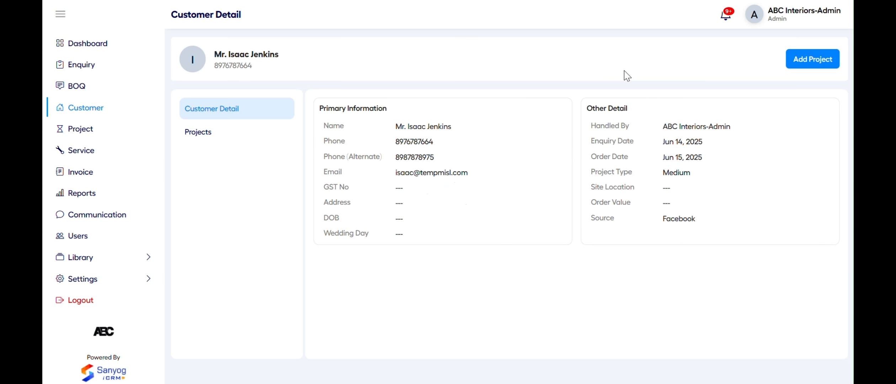
{"action": "left_click", "coordinate": [122, 109]}
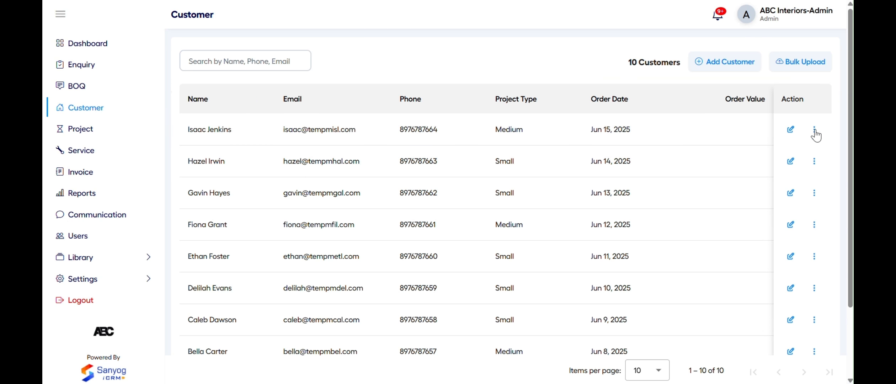
Update the first customer's project type to Commercial and reopen their detail page
{"action": "left_click", "coordinate": [790, 131]}
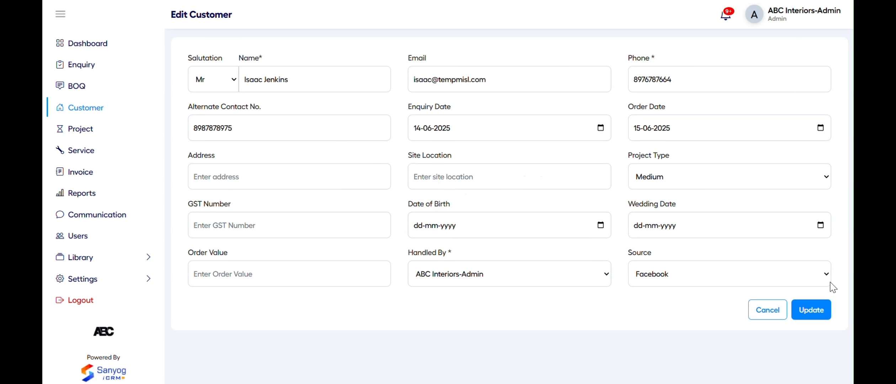
{"action": "left_click", "coordinate": [818, 311]}
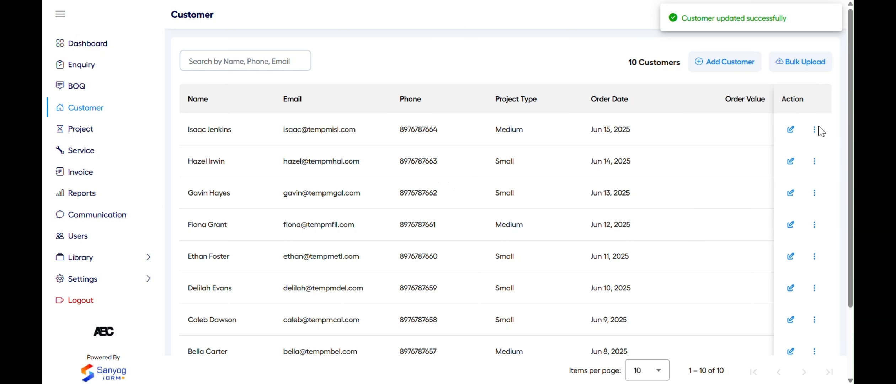
{"action": "left_click", "coordinate": [815, 129]}
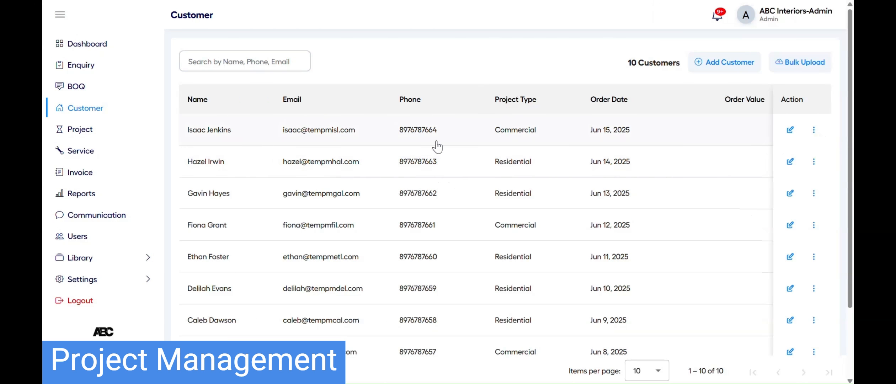
{"action": "left_click", "coordinate": [437, 144]}
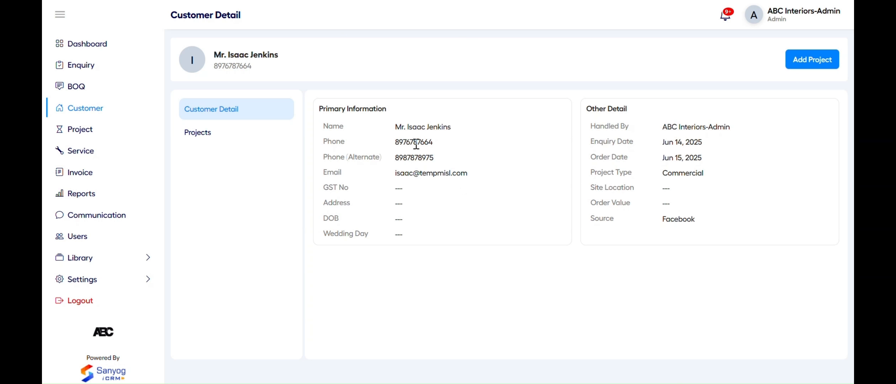
Add a new project for this customer handled by ABC Interiors-Admin
{"action": "left_click", "coordinate": [274, 134]}
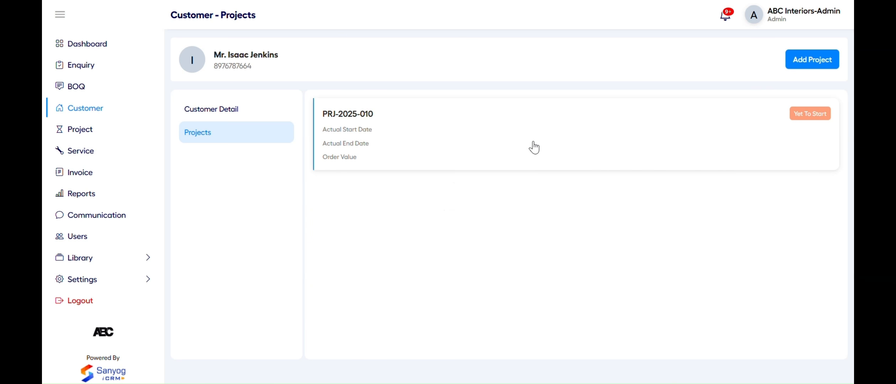
{"action": "left_click", "coordinate": [791, 67]}
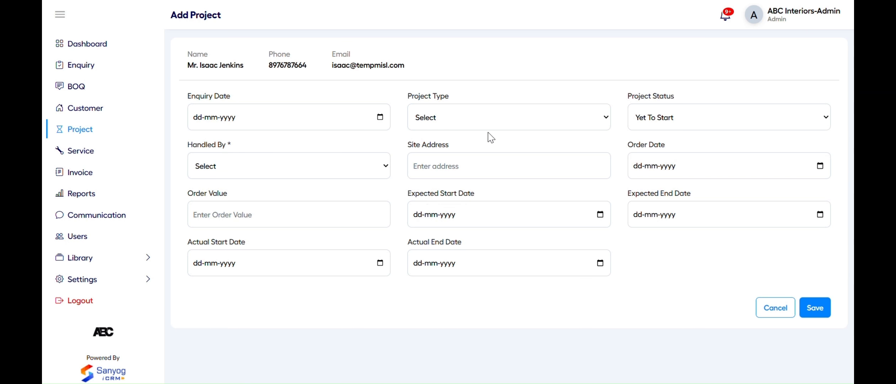
{"action": "left_click", "coordinate": [366, 158]}
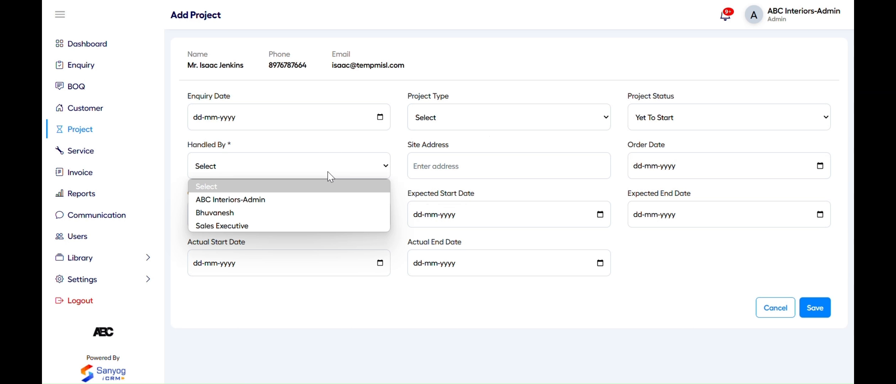
{"action": "left_click", "coordinate": [316, 200]}
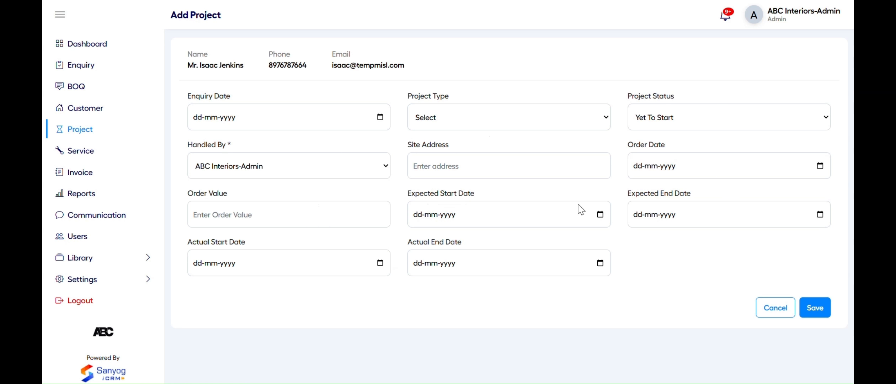
{"action": "left_click", "coordinate": [812, 307]}
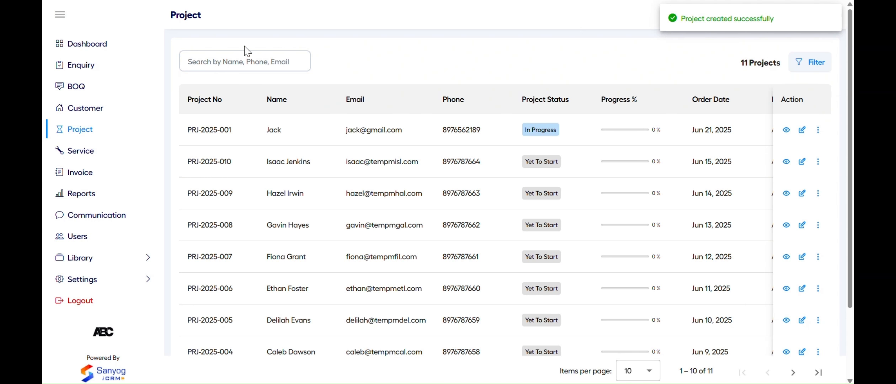
Confirm ENQ-2025-001 as an order with site address same as billing, creating project PRJ-2025-012
{"action": "left_click", "coordinate": [100, 68]}
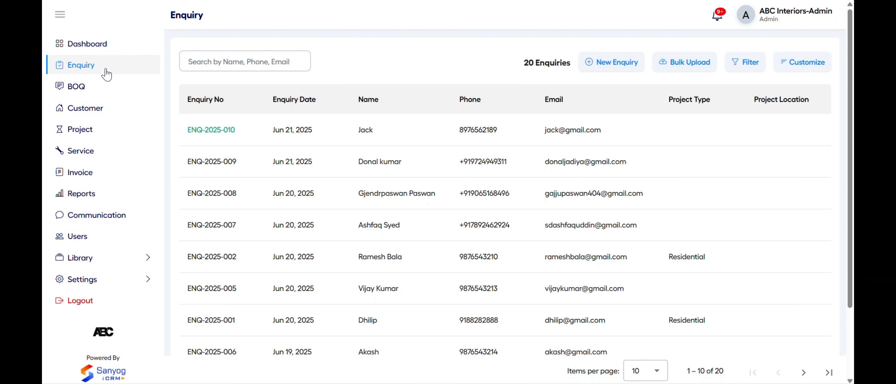
{"action": "left_click", "coordinate": [330, 310]}
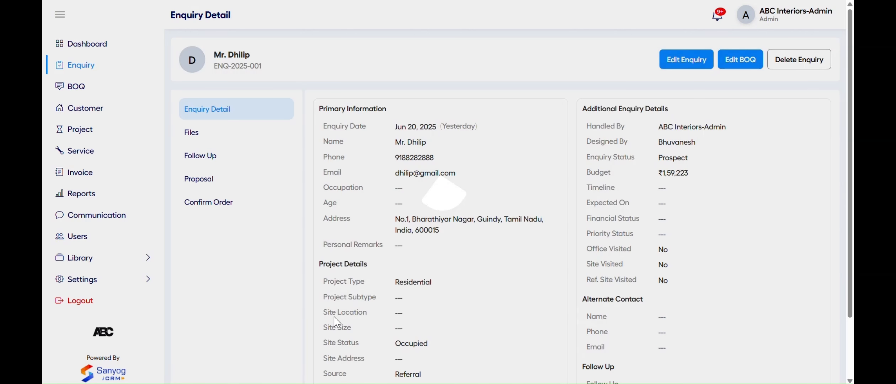
{"action": "left_click", "coordinate": [235, 207]}
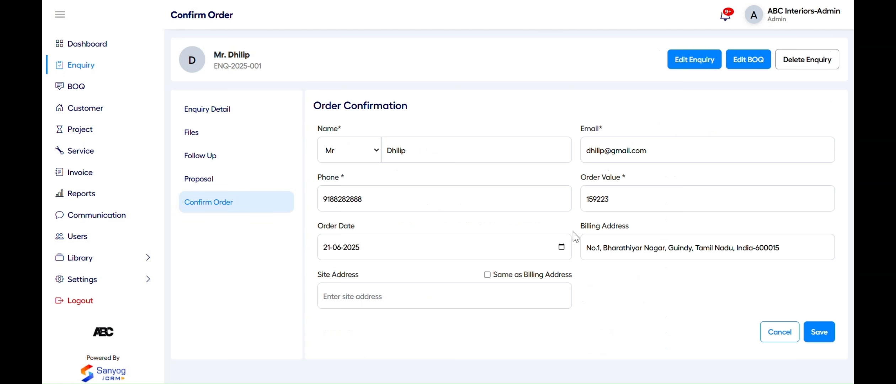
{"action": "left_click", "coordinate": [518, 279]}
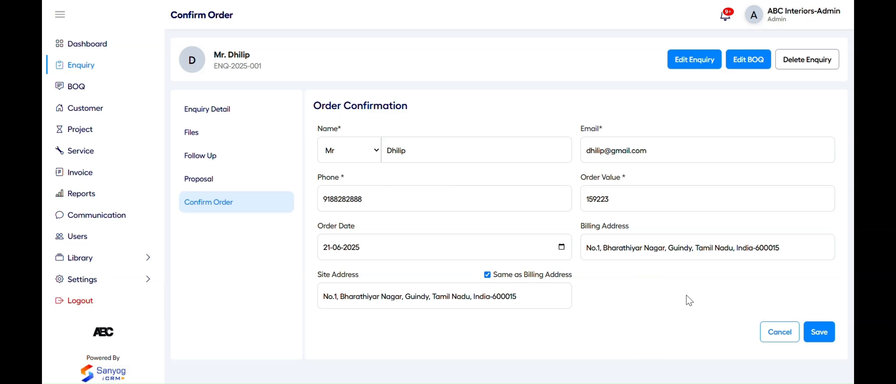
{"action": "left_click", "coordinate": [818, 331]}
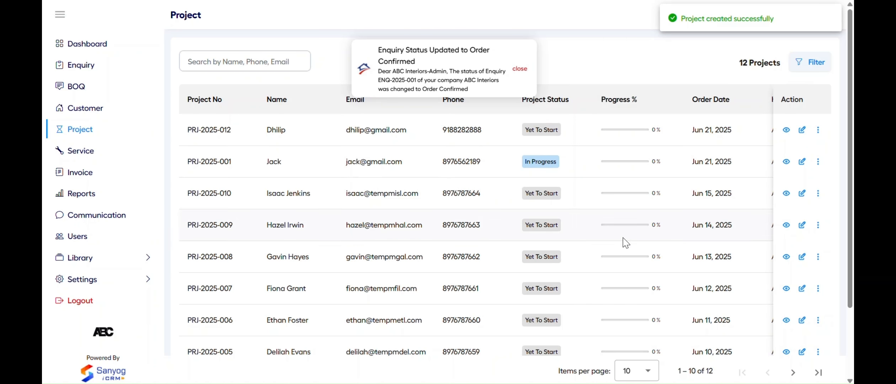
{"action": "left_click", "coordinate": [520, 68]}
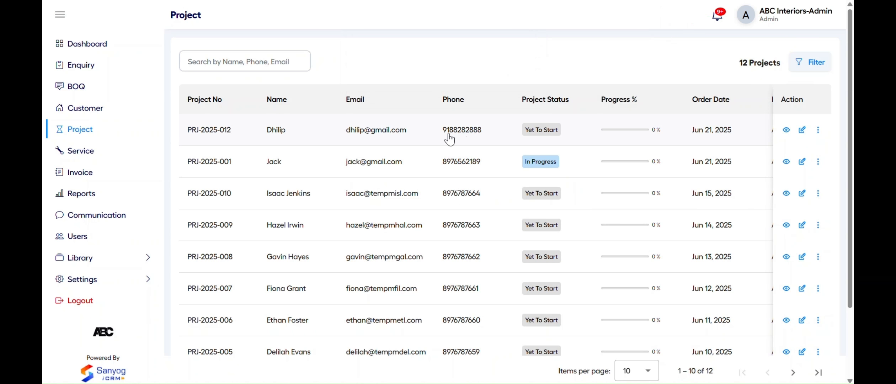
{"action": "left_click", "coordinate": [798, 67]}
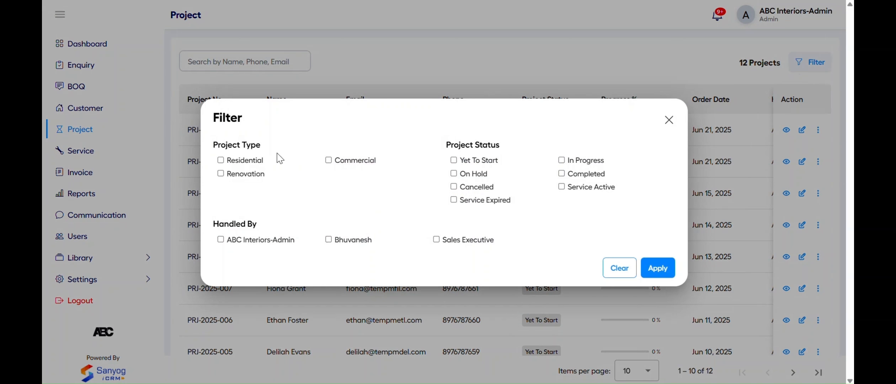
Filter the project list to In Progress, then clear the filter to show all 12 projects
{"action": "left_click", "coordinate": [580, 161]}
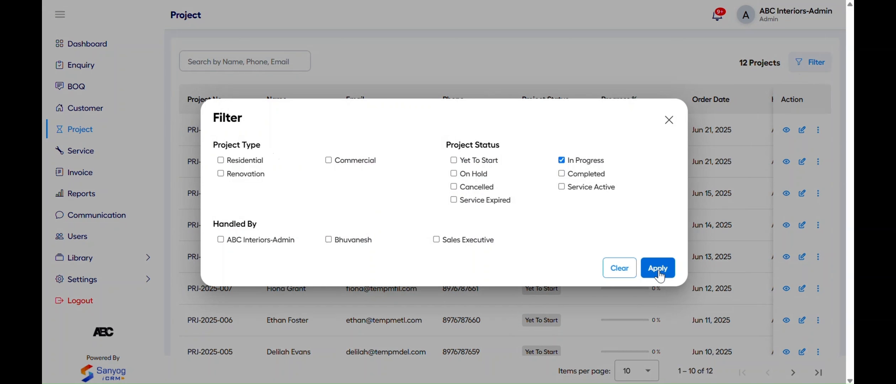
{"action": "left_click", "coordinate": [658, 269]}
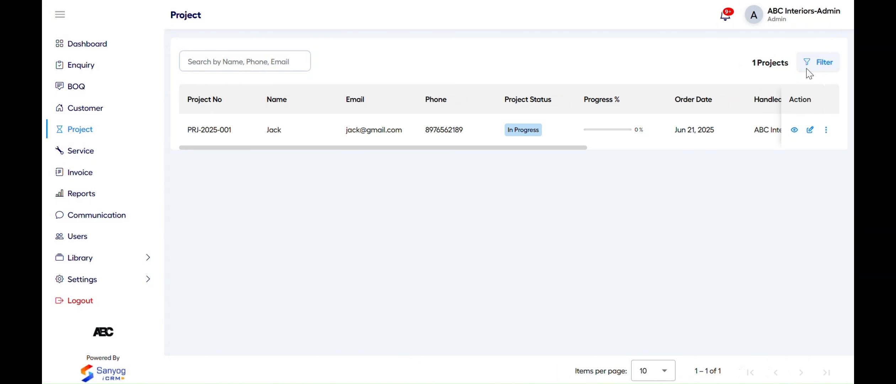
{"action": "left_click", "coordinate": [810, 74]}
{"action": "left_click", "coordinate": [626, 267]}
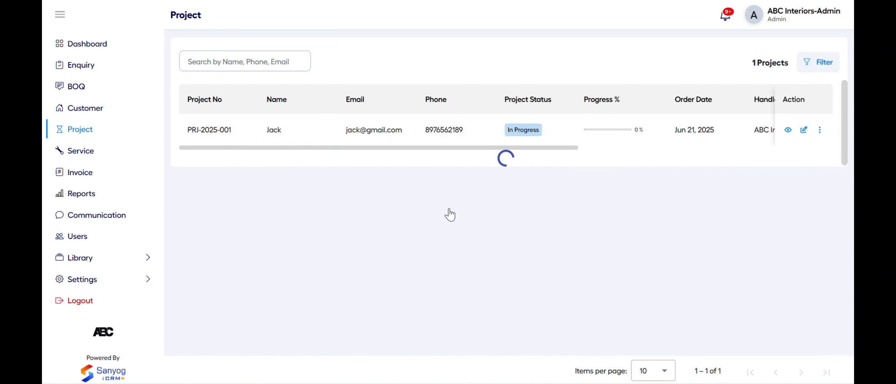
Add Sales Executive as a member of PRJ-2025-012, update it, and open its details
{"action": "left_click", "coordinate": [803, 131]}
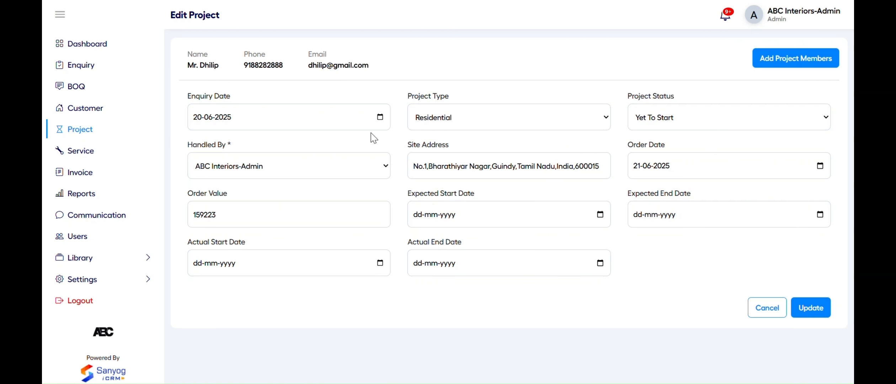
{"action": "left_click", "coordinate": [771, 57]}
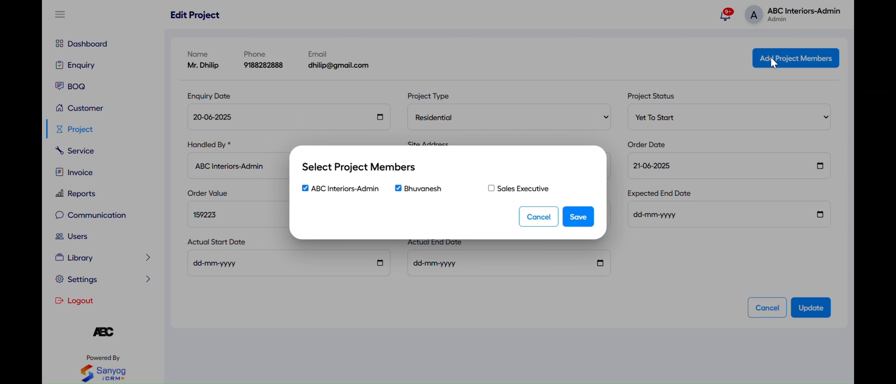
{"action": "left_click", "coordinate": [507, 188]}
{"action": "left_click", "coordinate": [581, 224]}
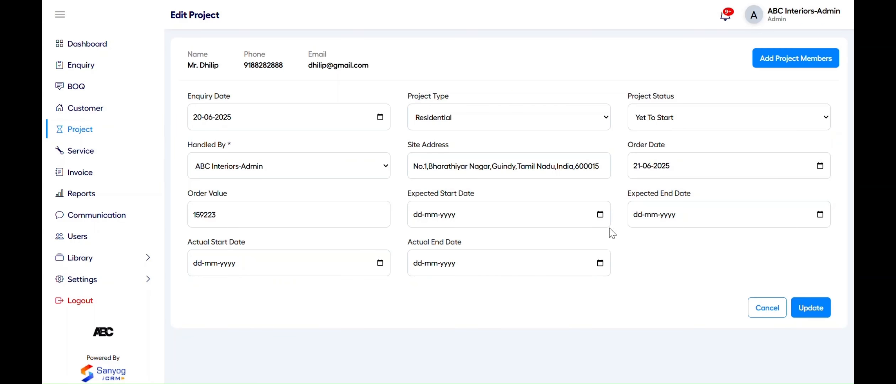
{"action": "left_click", "coordinate": [804, 306]}
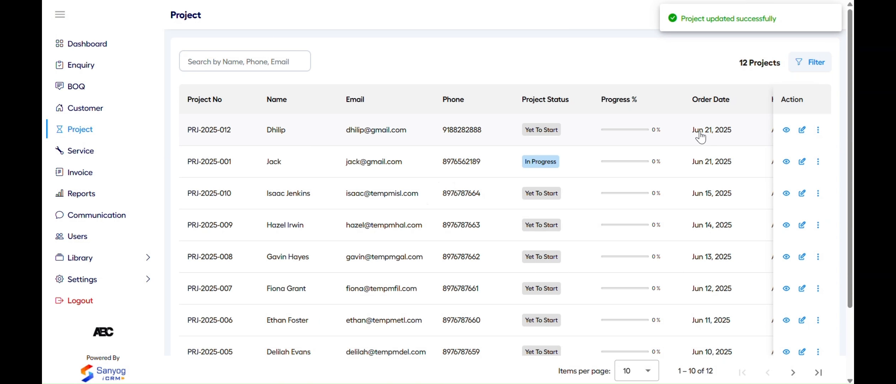
{"action": "left_click", "coordinate": [718, 136]}
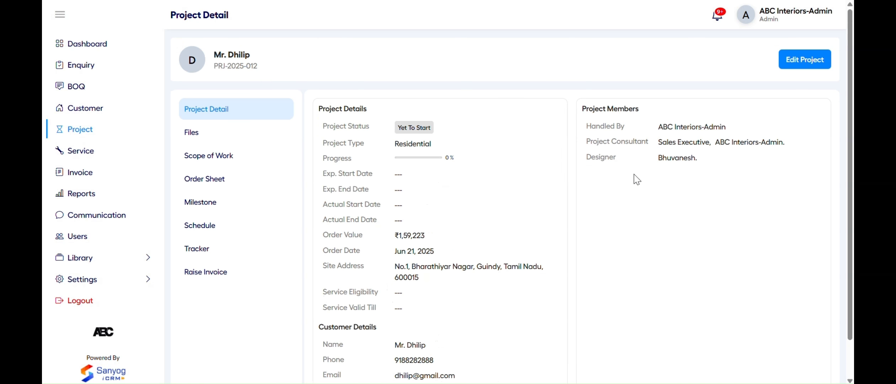
Upload Customer Sample.xlsx to PRJ-2025-012's Design Files named 'Project Design File'
{"action": "left_click", "coordinate": [244, 138]}
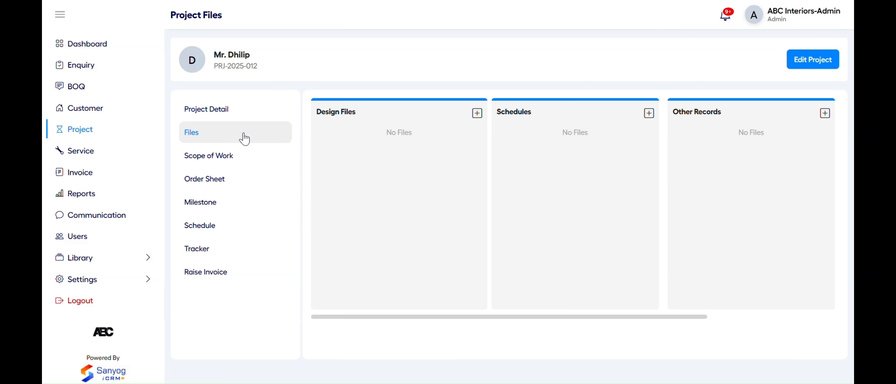
{"action": "left_click", "coordinate": [477, 113]}
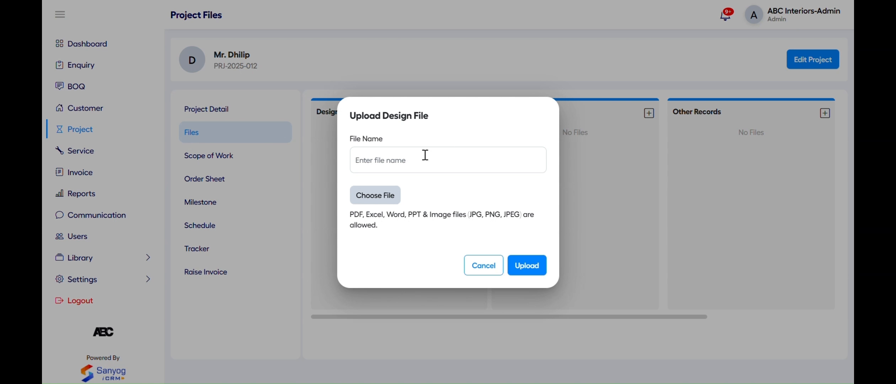
{"action": "left_click", "coordinate": [404, 163]}
{"action": "type", "text": "Project Design File"}
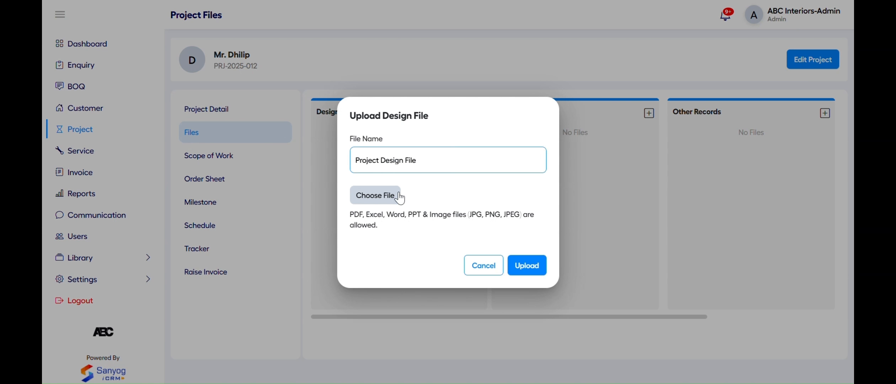
{"action": "left_click", "coordinate": [388, 201]}
{"action": "left_click", "coordinate": [286, 43]}
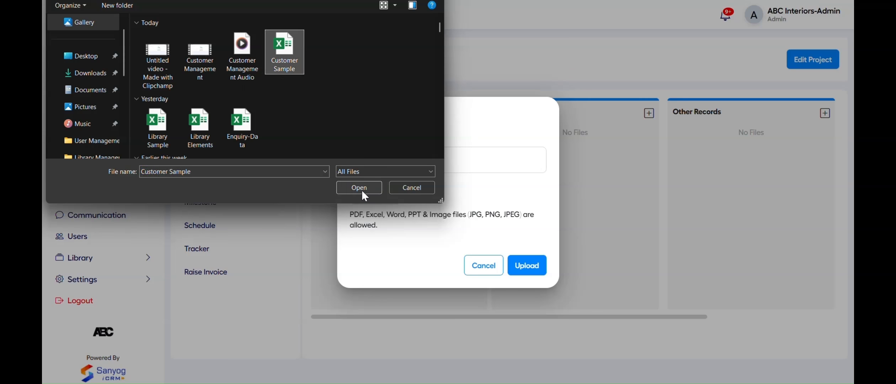
{"action": "left_click", "coordinate": [363, 190]}
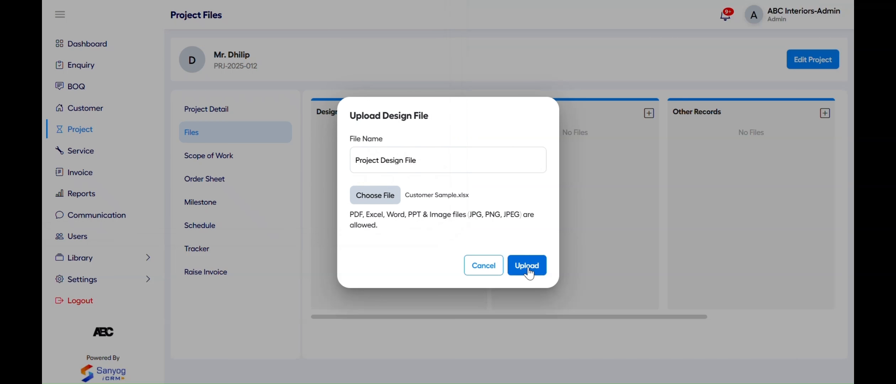
{"action": "left_click", "coordinate": [529, 269]}
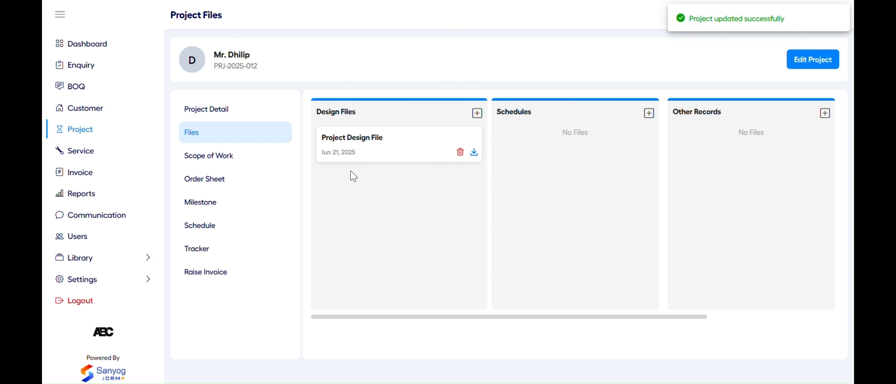
{"action": "left_click", "coordinate": [249, 162]}
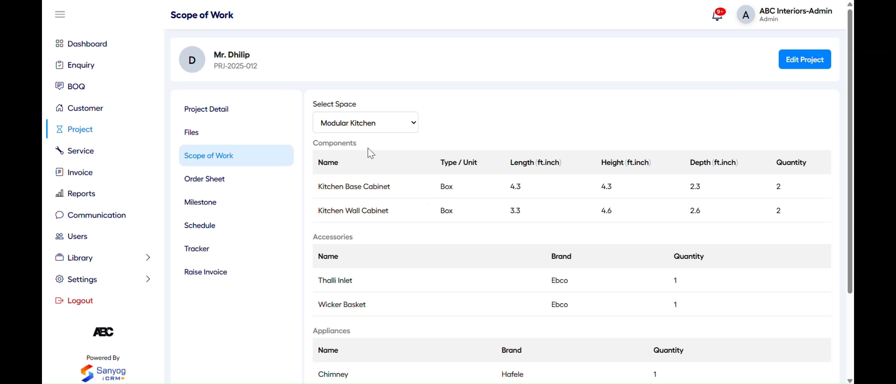
Switch the scope of work to the Master Bedroom space and browse its item tables
{"action": "scroll", "coordinate": [424, 212], "scroll_direction": "down", "scroll_amount": 1}
{"action": "scroll", "coordinate": [425, 215], "scroll_direction": "down", "scroll_amount": 1}
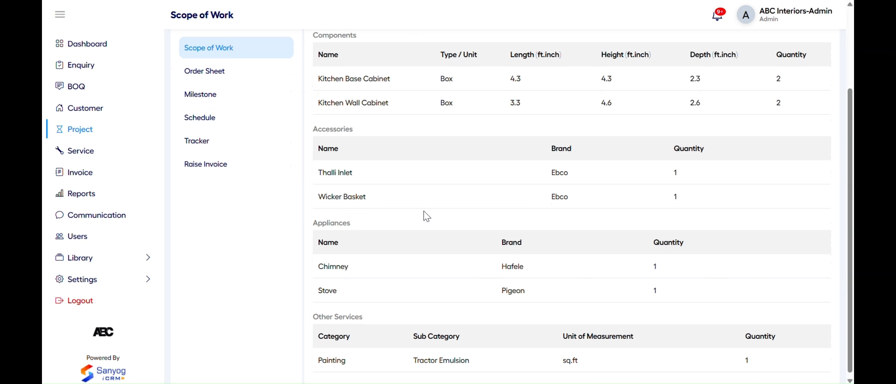
{"action": "scroll", "coordinate": [423, 214], "scroll_direction": "up", "scroll_amount": 3}
{"action": "left_click", "coordinate": [372, 126]}
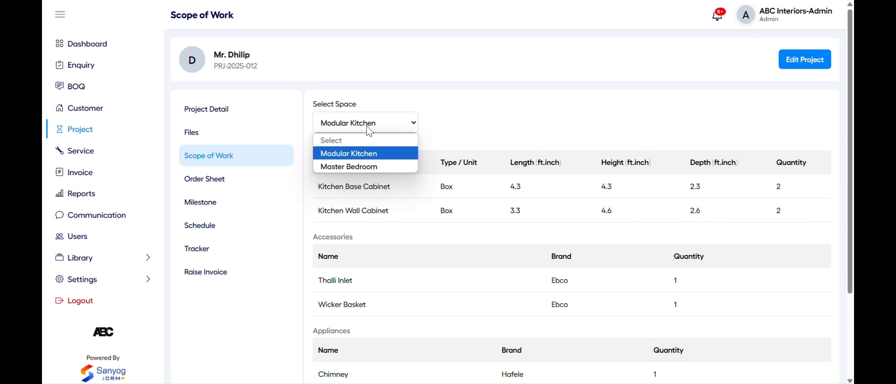
{"action": "left_click", "coordinate": [361, 167]}
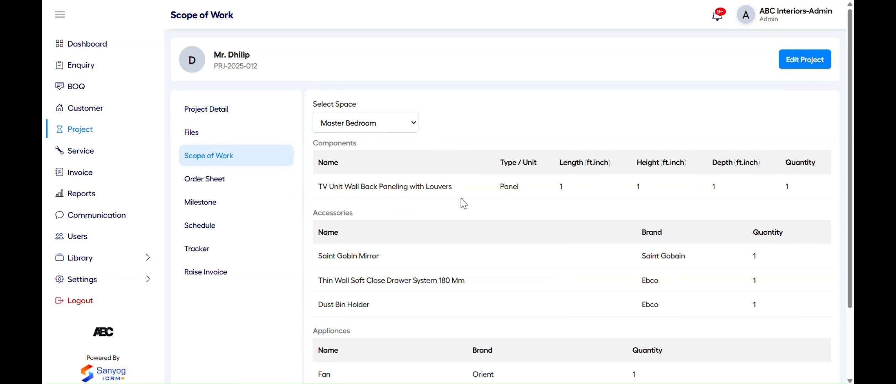
{"action": "scroll", "coordinate": [466, 237], "scroll_direction": "down", "scroll_amount": 1}
{"action": "scroll", "coordinate": [466, 236], "scroll_direction": "down", "scroll_amount": 2}
{"action": "scroll", "coordinate": [464, 238], "scroll_direction": "up", "scroll_amount": 3}
Save the project's BOQ with Save Only, without generating an order sheet
{"action": "left_click", "coordinate": [249, 185]}
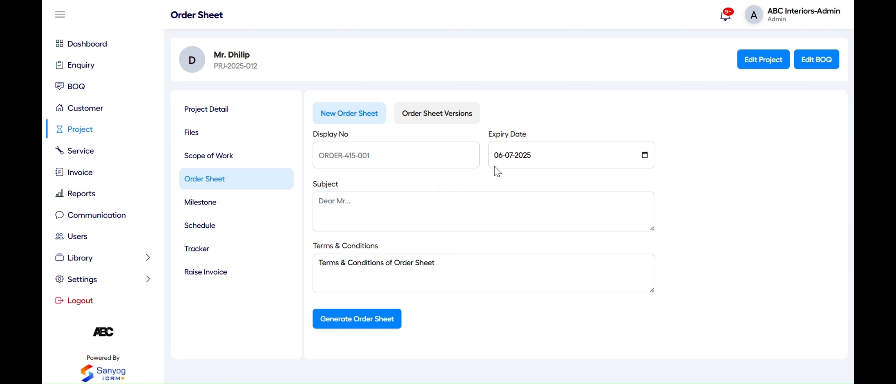
{"action": "left_click", "coordinate": [801, 67]}
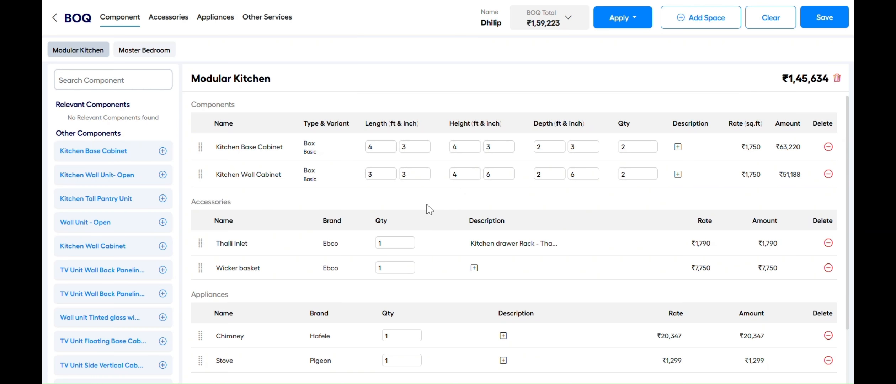
{"action": "scroll", "coordinate": [440, 255], "scroll_direction": "down", "scroll_amount": 2}
{"action": "scroll", "coordinate": [427, 253], "scroll_direction": "up", "scroll_amount": 2}
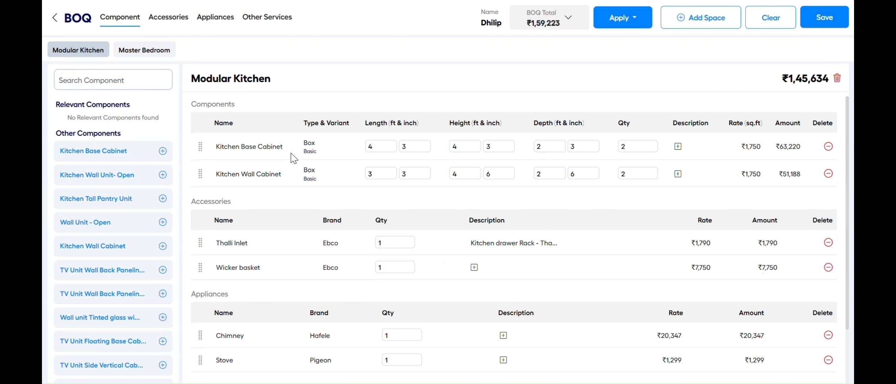
{"action": "left_click", "coordinate": [824, 23]}
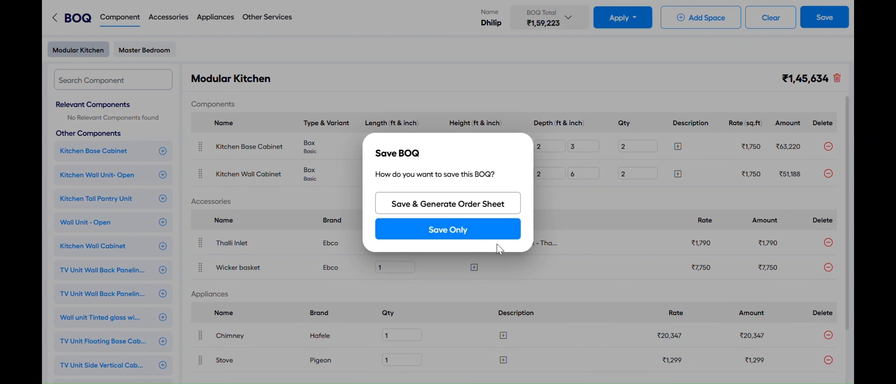
{"action": "left_click", "coordinate": [470, 203]}
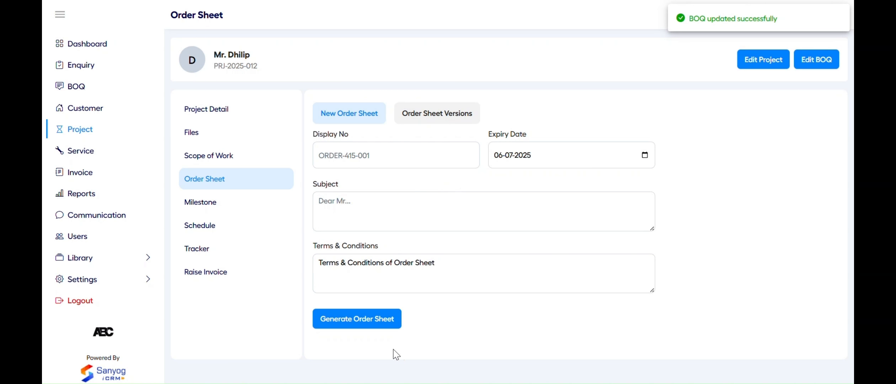
Generate the order sheet and save it as version 'Version 1'
{"action": "left_click", "coordinate": [359, 319]}
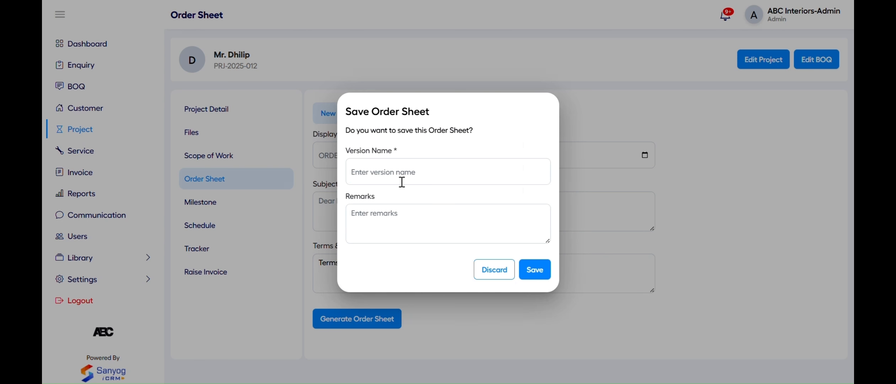
{"action": "left_click", "coordinate": [394, 173]}
{"action": "type", "text": "Version 1"}
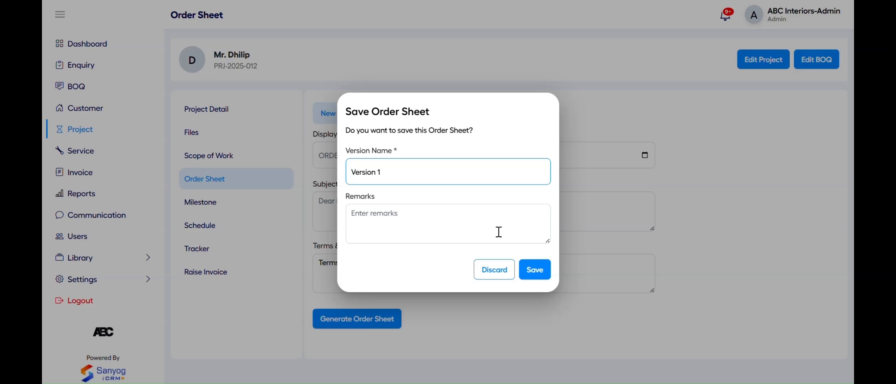
{"action": "left_click", "coordinate": [537, 271]}
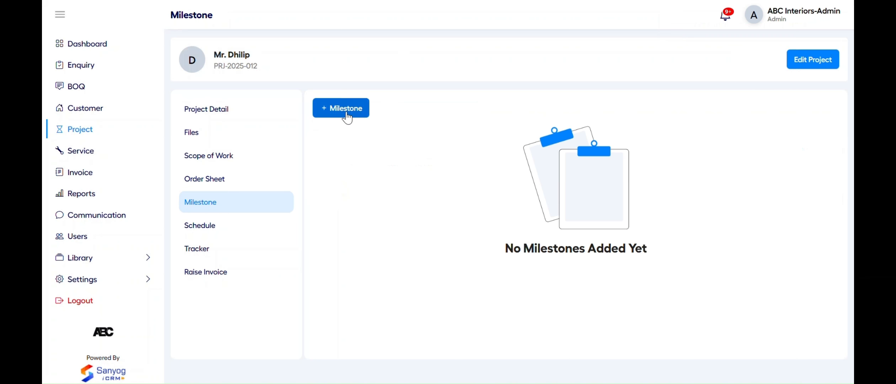
{"action": "left_click", "coordinate": [346, 113]}
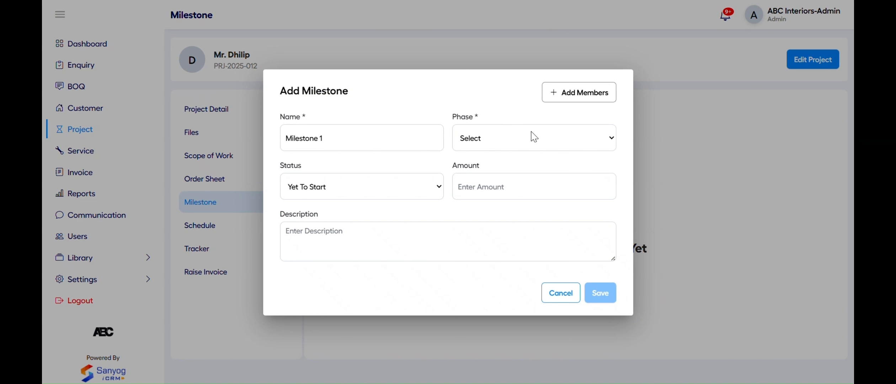
Create Milestone 1 with the admin user as a member, Design phase, In Progress, amount 25000
{"action": "left_click", "coordinate": [567, 92]}
{"action": "left_click", "coordinate": [385, 199]}
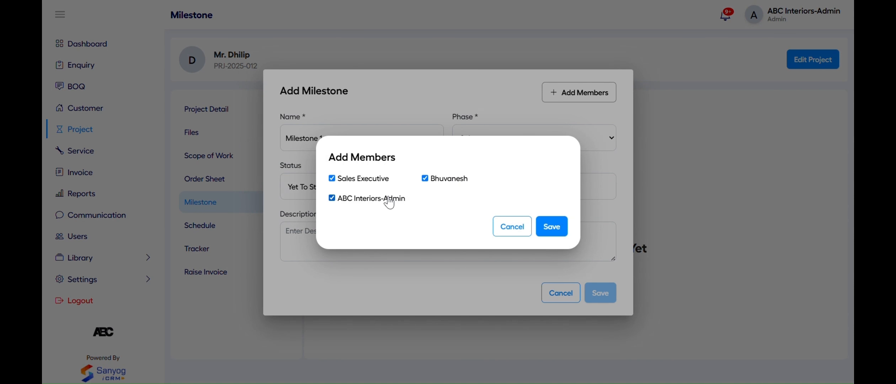
{"action": "left_click", "coordinate": [558, 227]}
{"action": "left_click", "coordinate": [480, 143]}
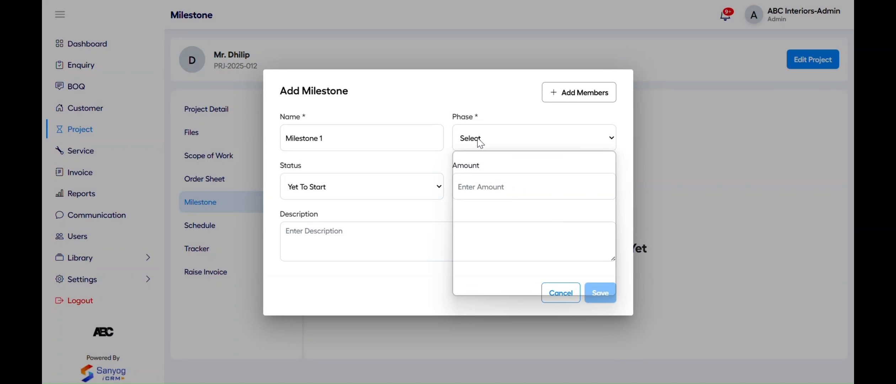
{"action": "left_click", "coordinate": [482, 170]}
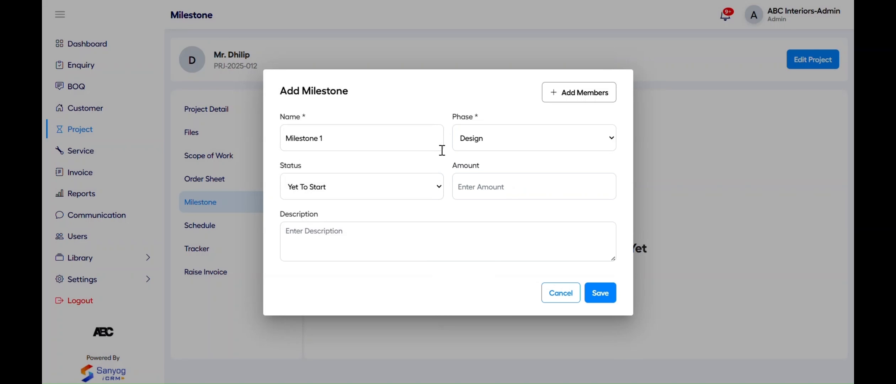
{"action": "left_click", "coordinate": [439, 189]}
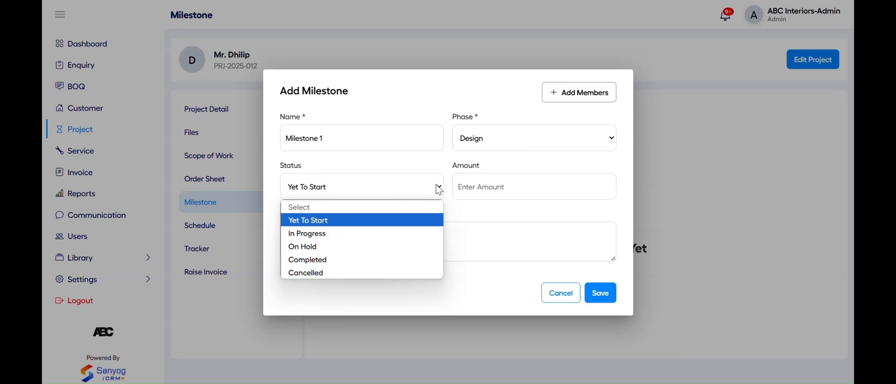
{"action": "left_click", "coordinate": [405, 233]}
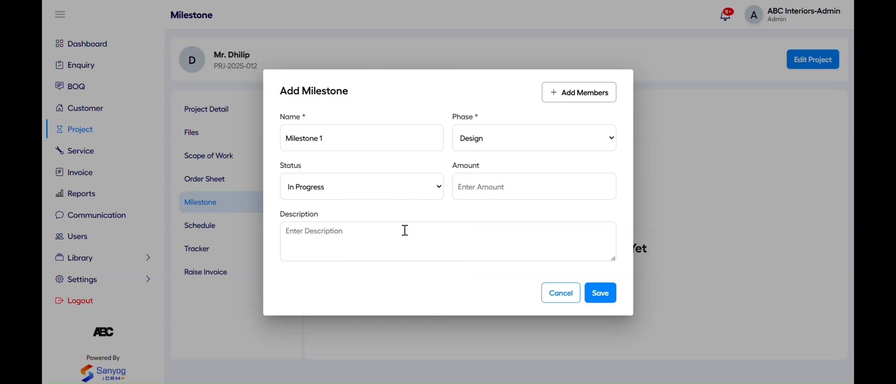
{"action": "left_click", "coordinate": [484, 185]}
{"action": "type", "text": "25000"}
{"action": "left_click", "coordinate": [598, 293]}
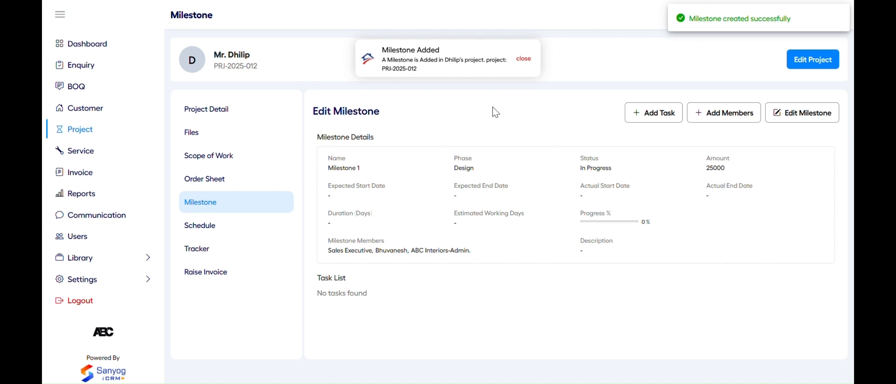
Remove one person from the milestone's members, then review its edit form without changes
{"action": "left_click", "coordinate": [715, 117]}
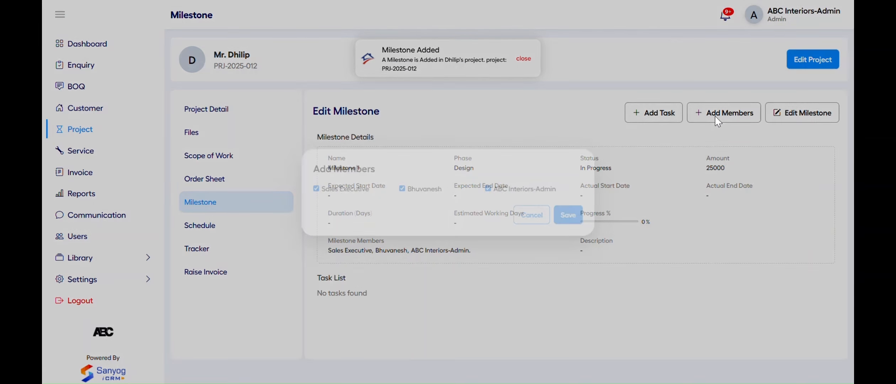
{"action": "left_click", "coordinate": [402, 189]}
{"action": "left_click", "coordinate": [569, 215]}
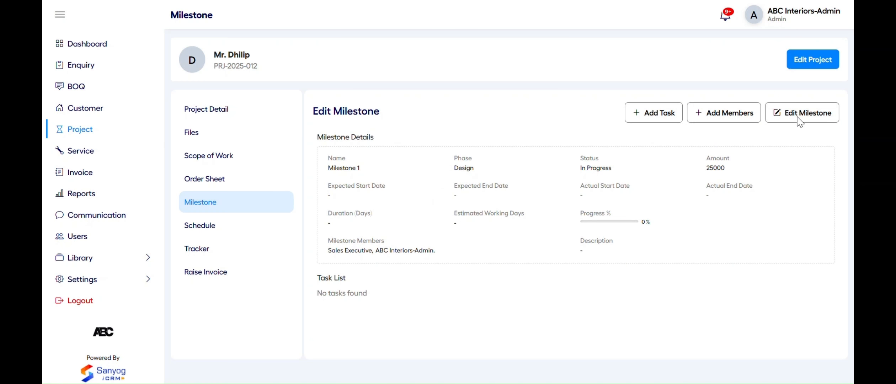
{"action": "left_click", "coordinate": [799, 119]}
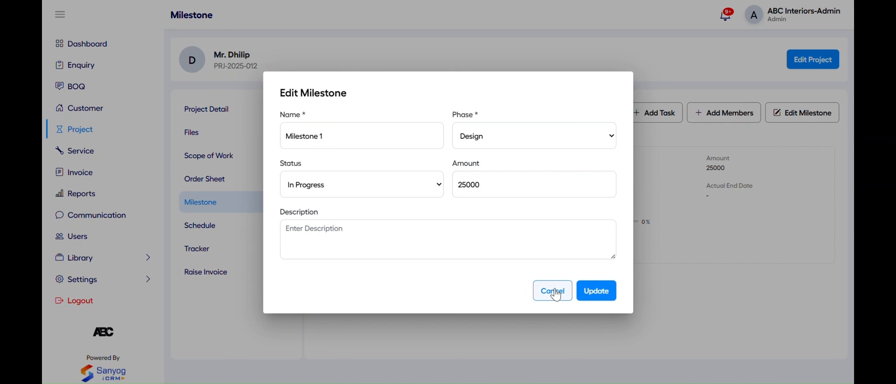
{"action": "left_click", "coordinate": [556, 294]}
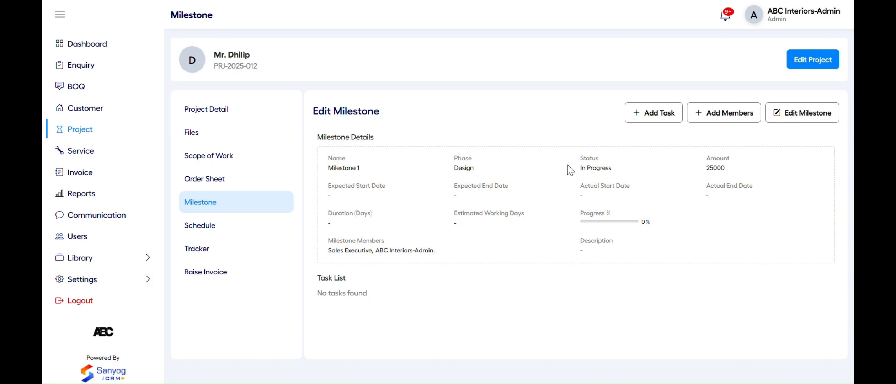
Add 'Task 1' to the milestone with status In Progress, assigned to Sales Executive
{"action": "left_click", "coordinate": [650, 111]}
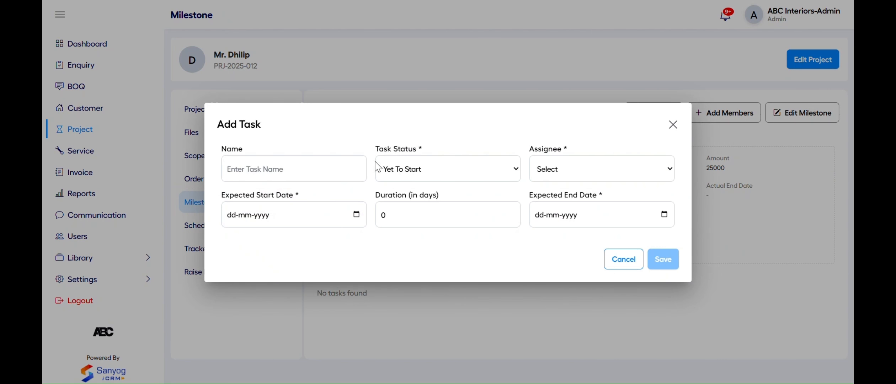
{"action": "left_click", "coordinate": [327, 168]}
{"action": "type", "text": "Task 1"}
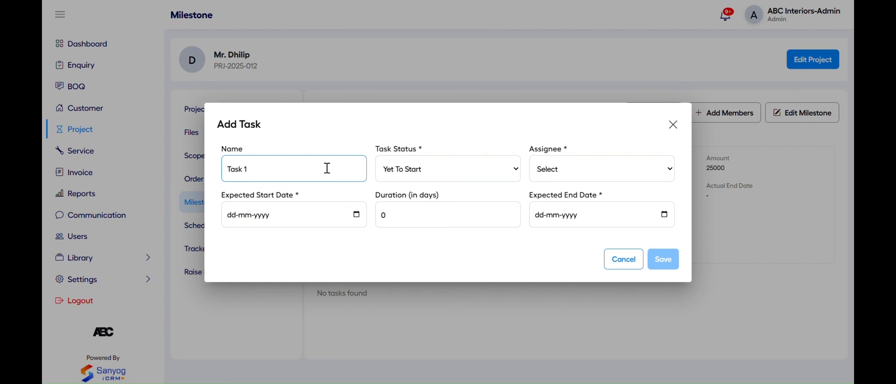
{"action": "left_click", "coordinate": [459, 172]}
{"action": "left_click", "coordinate": [443, 215]}
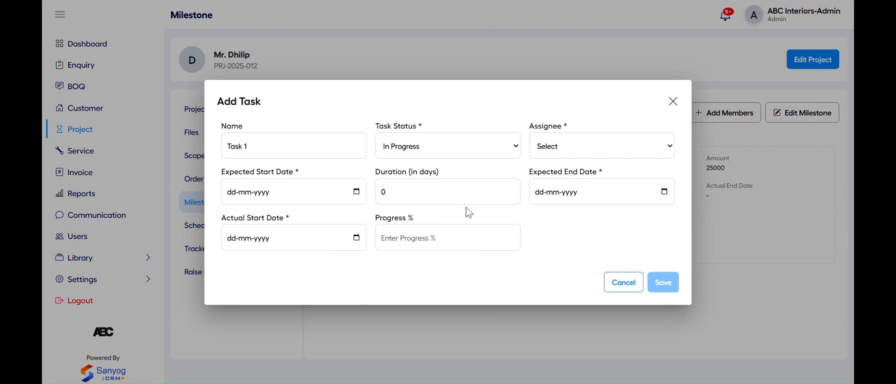
{"action": "left_click", "coordinate": [546, 156]}
{"action": "left_click", "coordinate": [543, 176]}
Give Task 1 start dates of 21 June 2025, duration 2 days and 25% progress, then save
{"action": "left_click", "coordinate": [357, 192]}
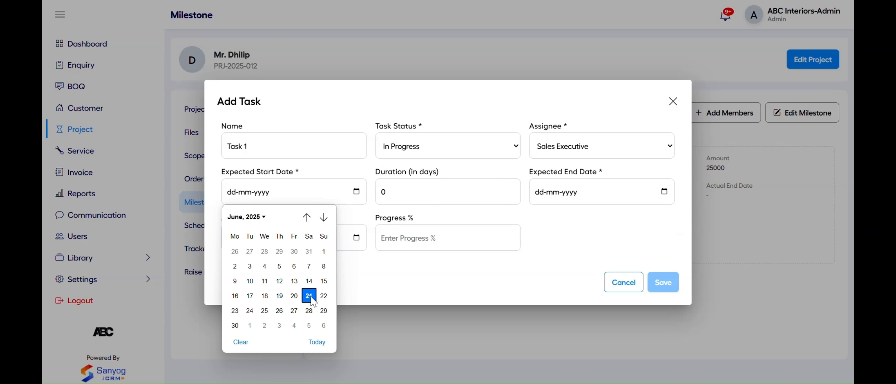
{"action": "left_click", "coordinate": [310, 300]}
{"action": "left_click", "coordinate": [395, 194]}
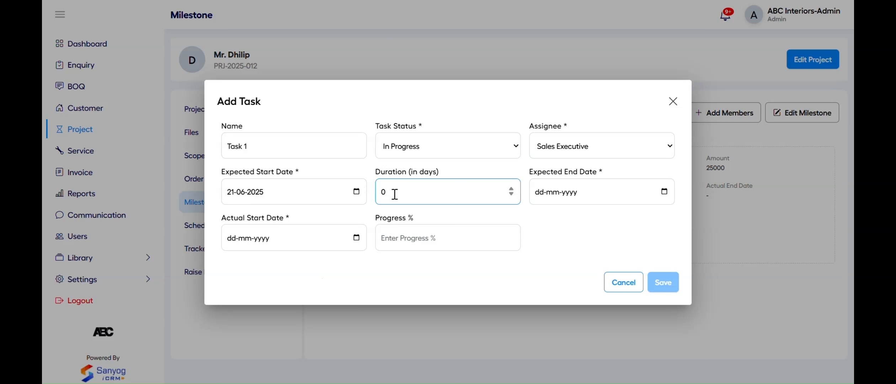
{"action": "key", "text": "BackSpace"}
{"action": "type", "text": "2"}
{"action": "left_click", "coordinate": [356, 239]}
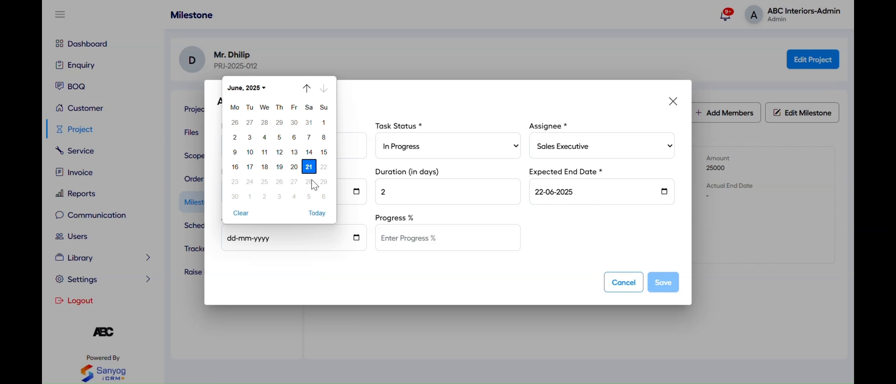
{"action": "left_click", "coordinate": [309, 170]}
{"action": "left_click", "coordinate": [418, 238]}
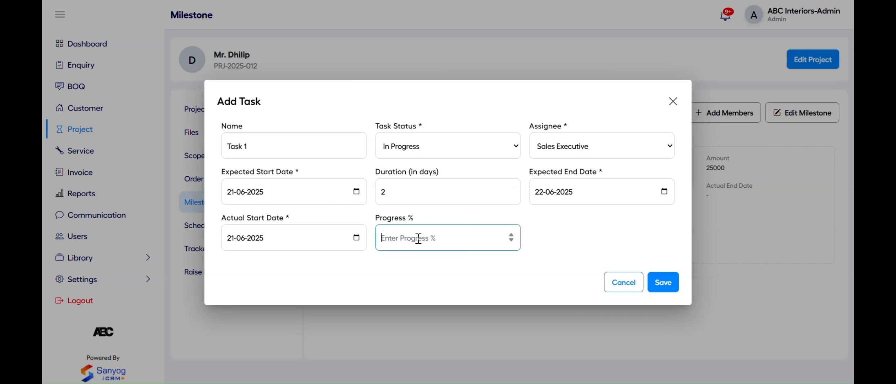
{"action": "type", "text": "25"}
{"action": "left_click", "coordinate": [669, 282]}
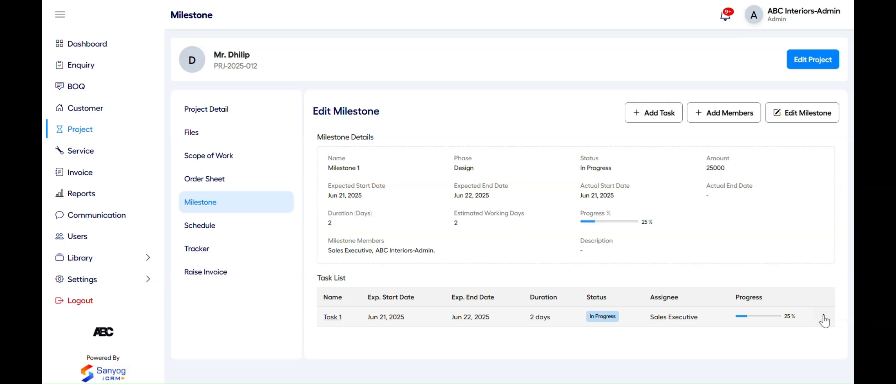
Edit Task 1 and change its progress to 50%
{"action": "left_click", "coordinate": [816, 313]}
{"action": "left_click", "coordinate": [790, 274]}
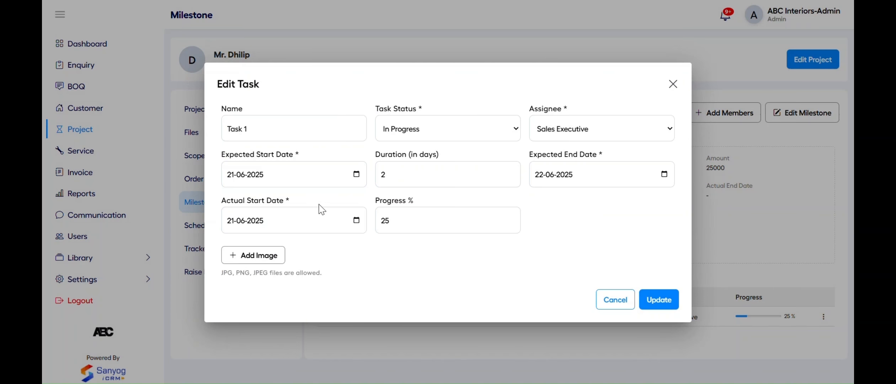
{"action": "left_click", "coordinate": [395, 221]}
{"action": "key", "text": "BackSpace"}
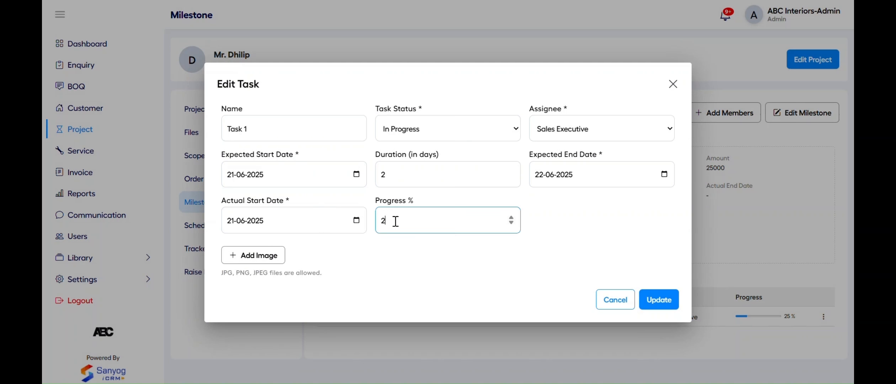
Attach the kitchen-work photo named 'Kitchen Image' to Task 1 and save it
{"action": "left_click", "coordinate": [267, 257]}
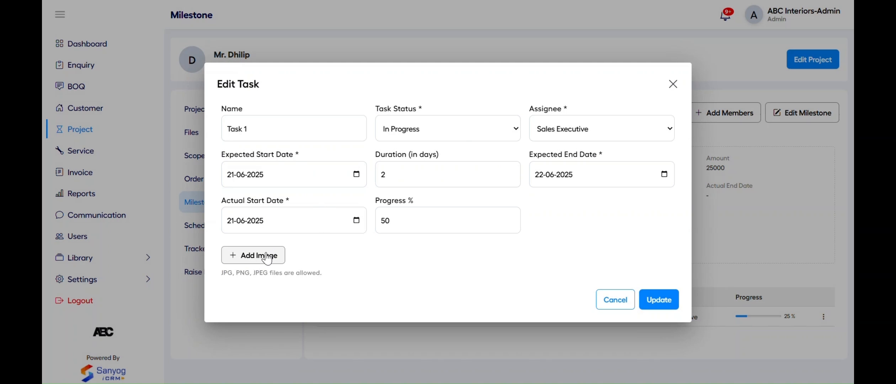
{"action": "left_click", "coordinate": [168, 53]}
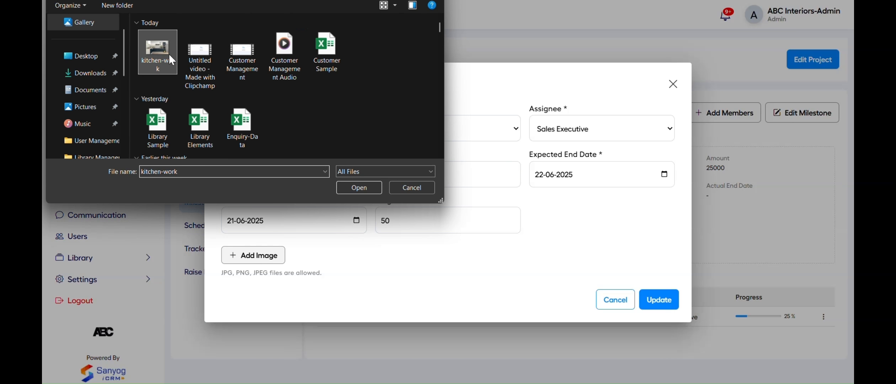
{"action": "left_click", "coordinate": [352, 186]}
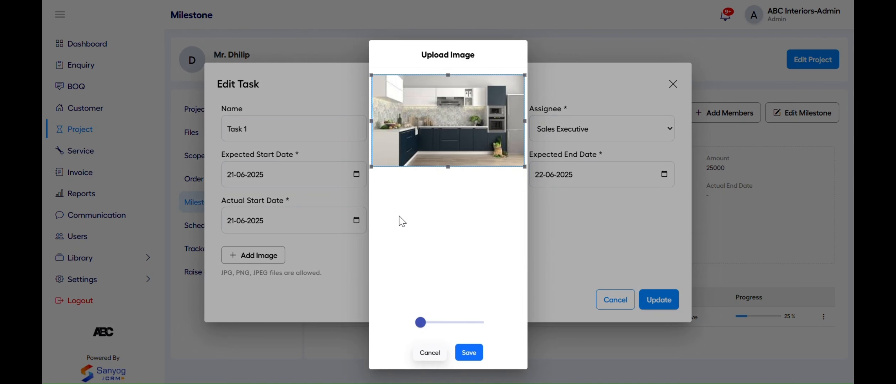
{"action": "left_click", "coordinate": [469, 353]}
{"action": "type", "text": "Kitchen Image"}
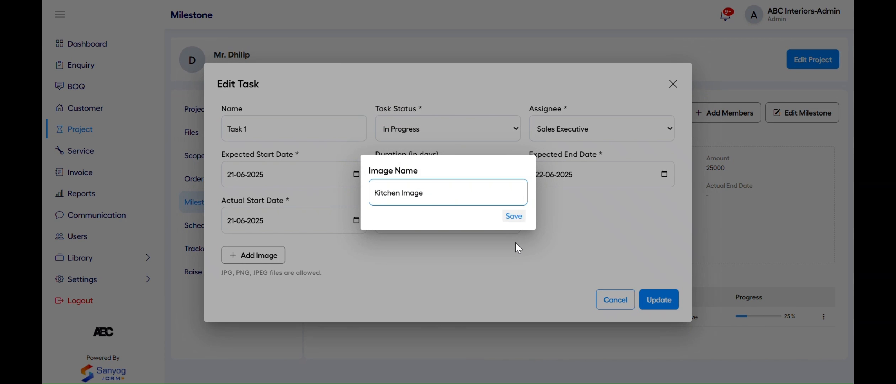
{"action": "left_click", "coordinate": [514, 217]}
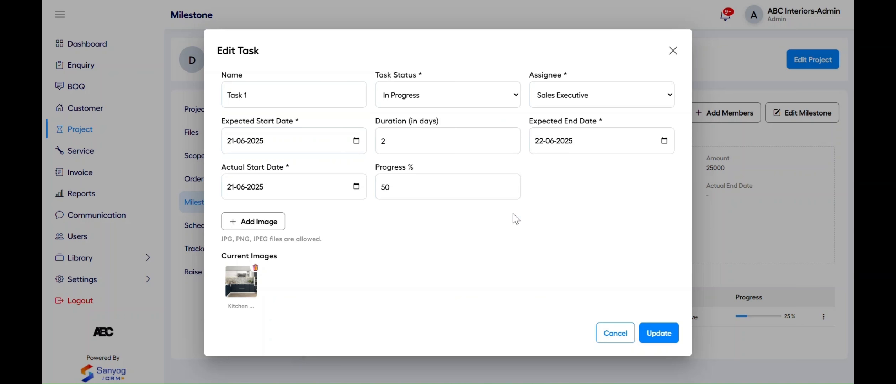
{"action": "left_click", "coordinate": [657, 335]}
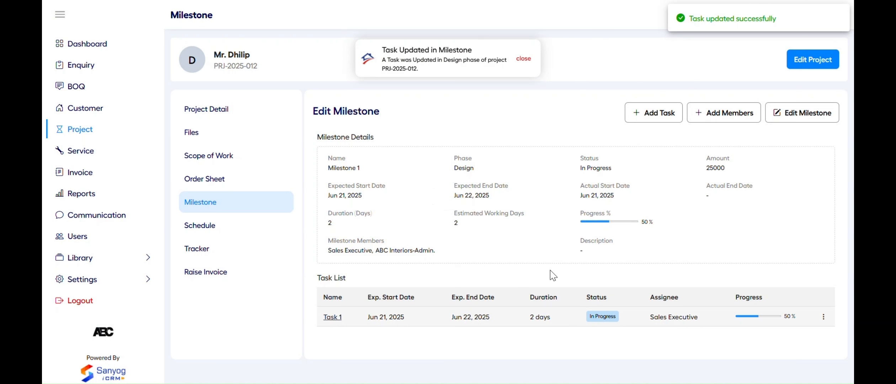
Review Milestone 1 and Task 1 details from the milestone list, then close them
{"action": "left_click", "coordinate": [231, 202]}
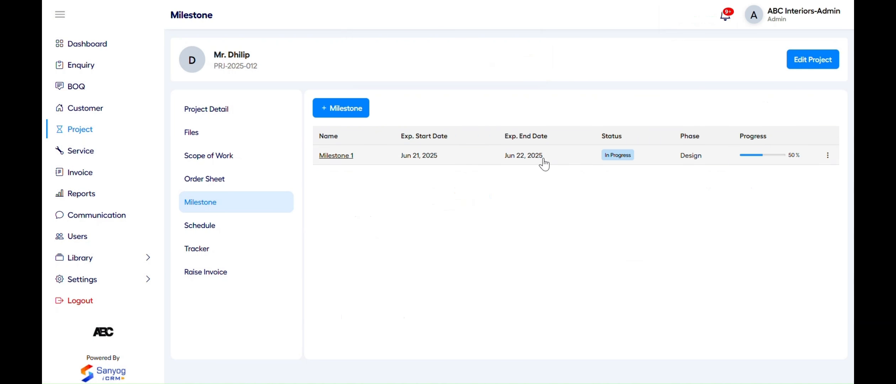
{"action": "left_click", "coordinate": [544, 164]}
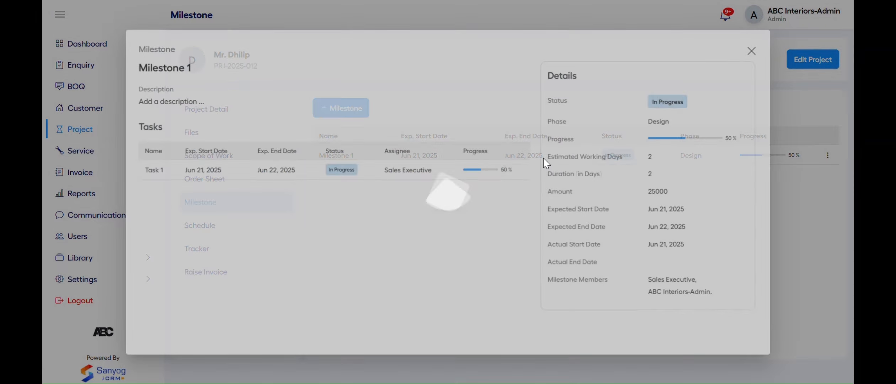
{"action": "left_click", "coordinate": [342, 171]}
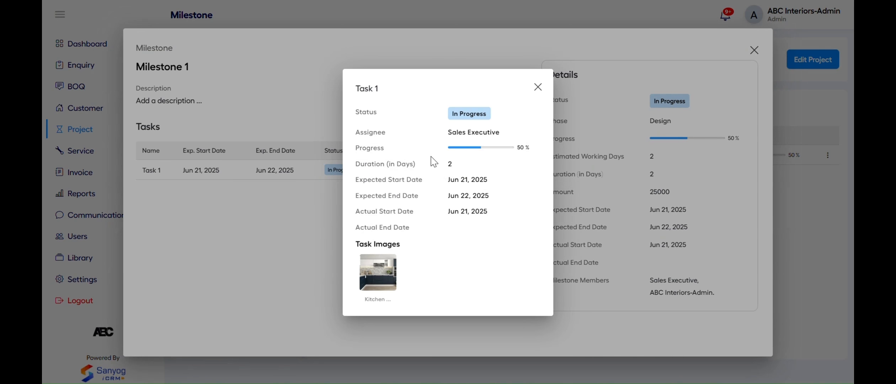
{"action": "left_click", "coordinate": [539, 88]}
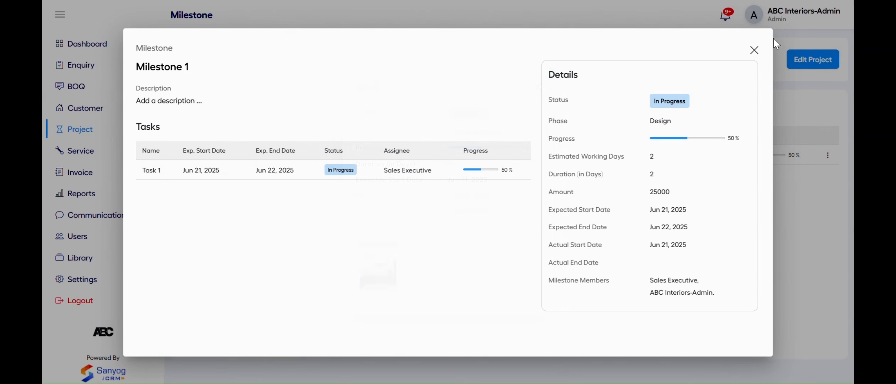
{"action": "left_click", "coordinate": [754, 50]}
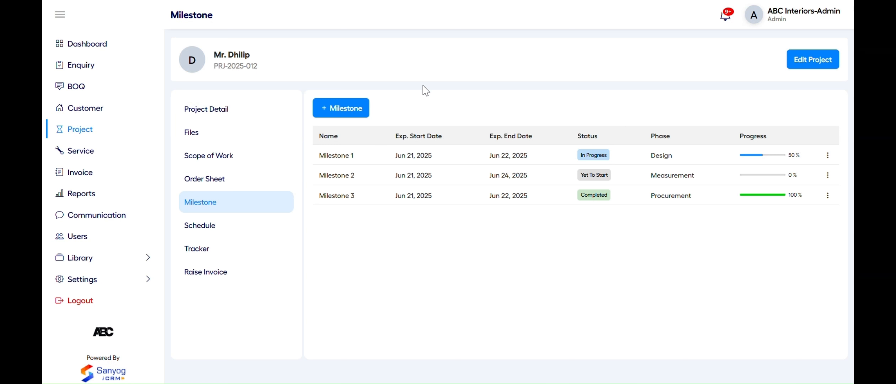
Review the project's schedule and its milestone tracker timeline, then close the tracker
{"action": "left_click", "coordinate": [243, 226]}
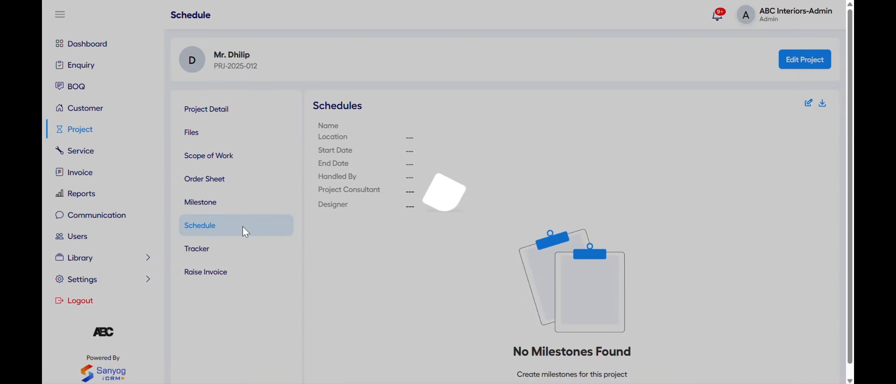
{"action": "scroll", "coordinate": [537, 272], "scroll_direction": "right", "scroll_amount": 3}
{"action": "scroll", "coordinate": [536, 272], "scroll_direction": "left", "scroll_amount": 3}
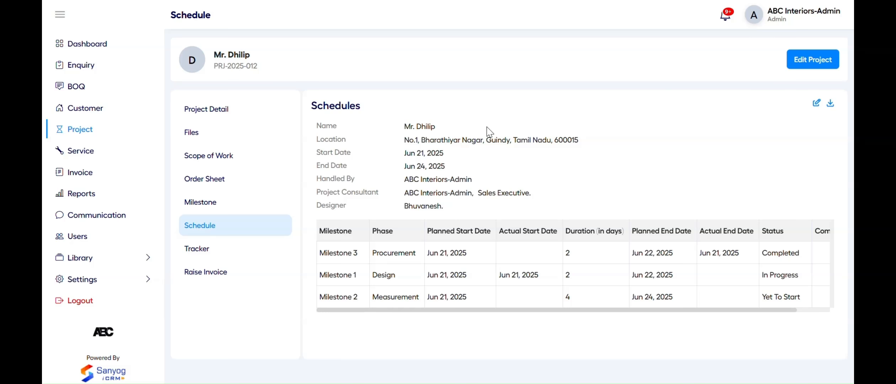
{"action": "left_click", "coordinate": [233, 251]}
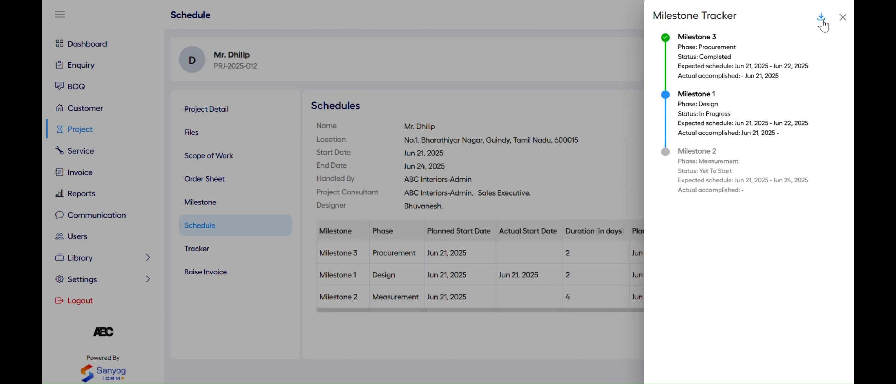
{"action": "left_click", "coordinate": [843, 18]}
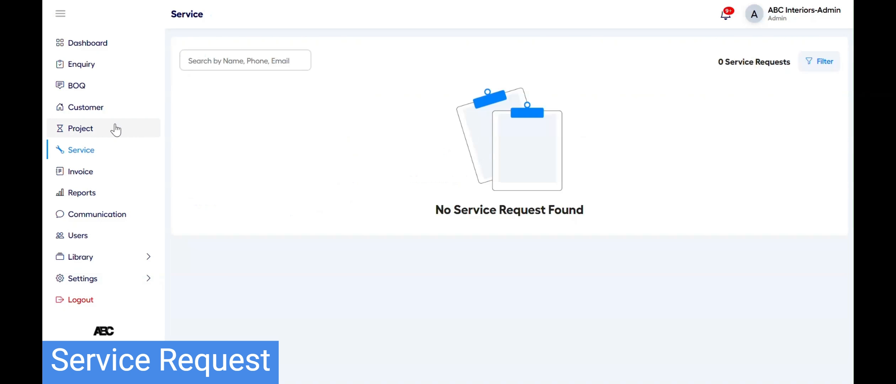
Start a service request for PRJ-2025-010 handled by ABC Interiors-Admin, type Carpentry
{"action": "left_click", "coordinate": [116, 130]}
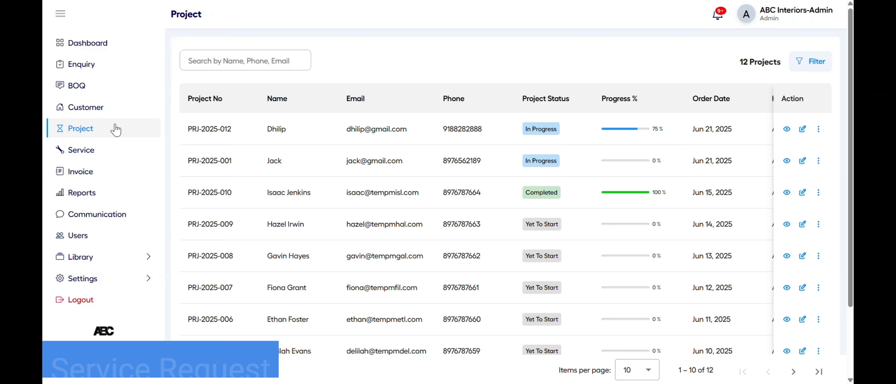
{"action": "left_click", "coordinate": [445, 202]}
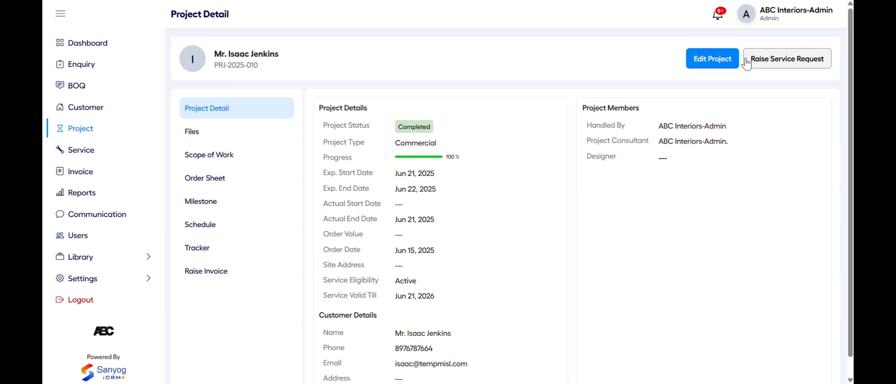
{"action": "left_click", "coordinate": [768, 63]}
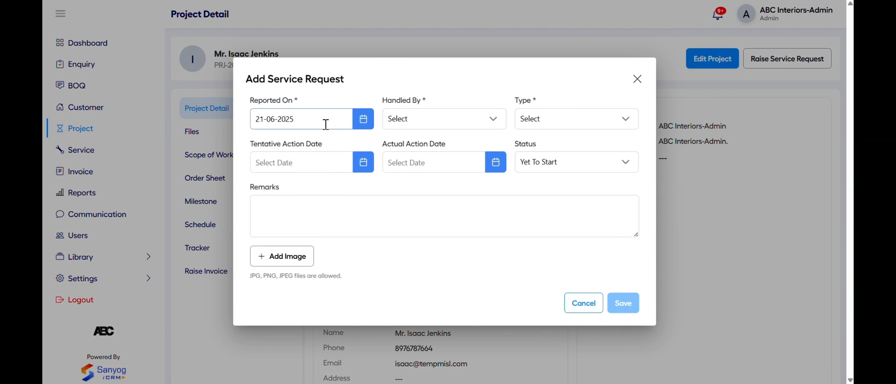
{"action": "left_click", "coordinate": [437, 117]}
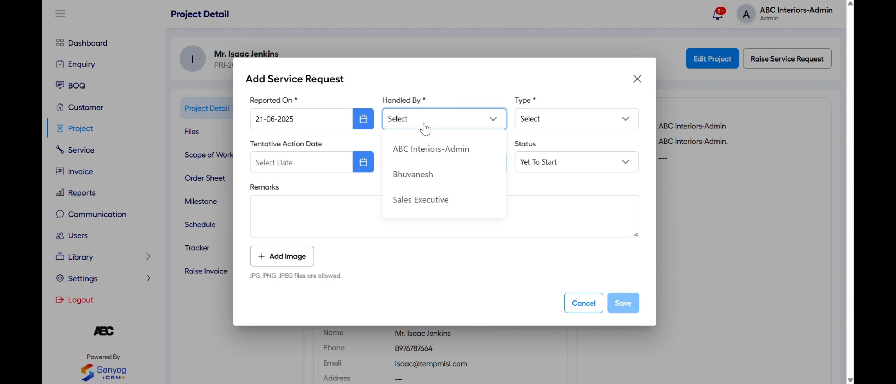
{"action": "left_click", "coordinate": [425, 149]}
{"action": "left_click", "coordinate": [563, 121]}
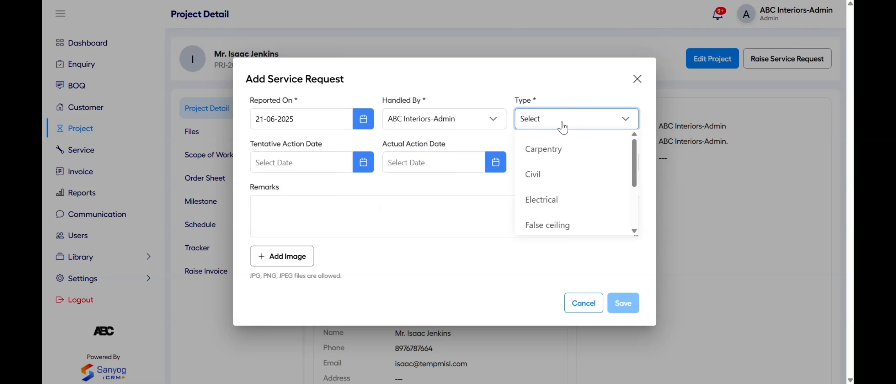
{"action": "left_click", "coordinate": [561, 149]}
Set tentative and actual action dates to 21 June 2025 and status In Progress
{"action": "left_click", "coordinate": [321, 160]}
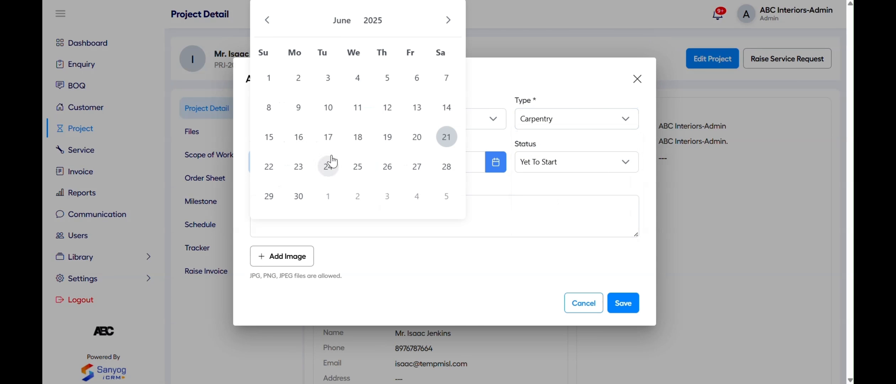
{"action": "left_click", "coordinate": [445, 137]}
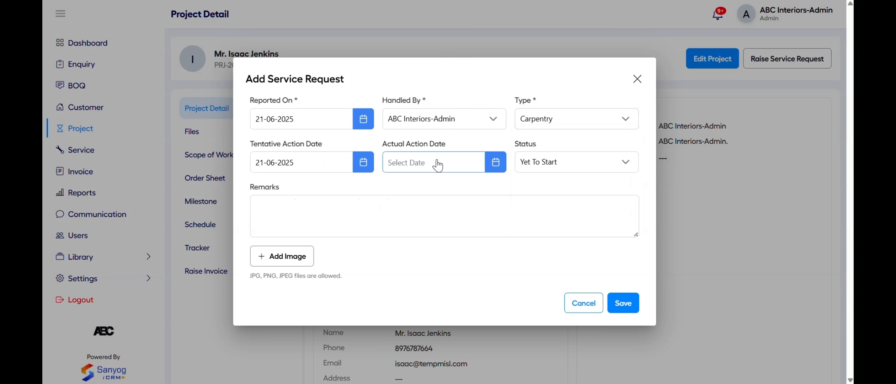
{"action": "left_click", "coordinate": [439, 163]}
{"action": "left_click", "coordinate": [579, 142]}
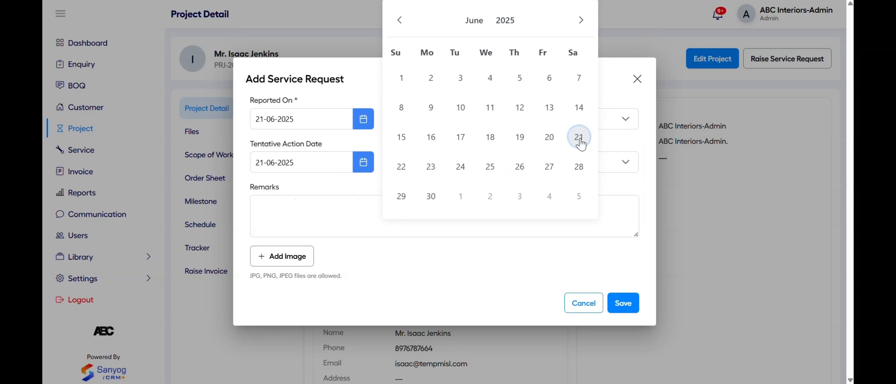
{"action": "left_click", "coordinate": [596, 165]}
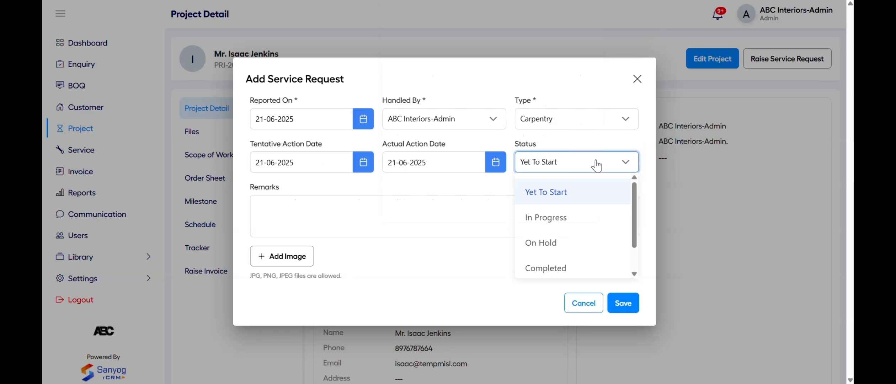
{"action": "left_click", "coordinate": [576, 228]}
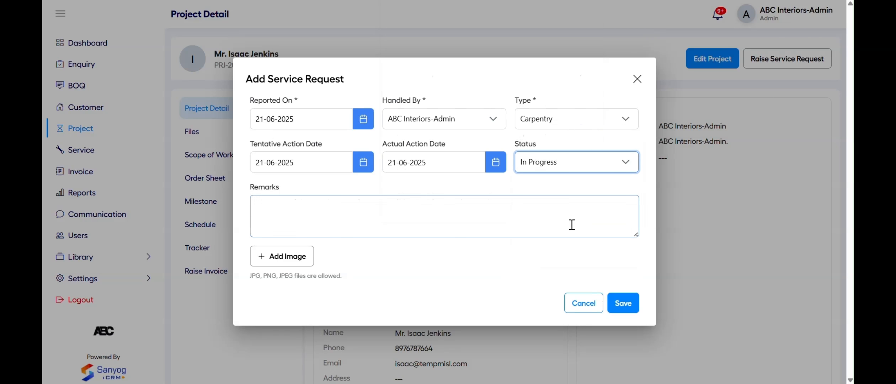
Attach the kitchen-work photo named 'Kitchen' and save the service request
{"action": "left_click", "coordinate": [275, 263]}
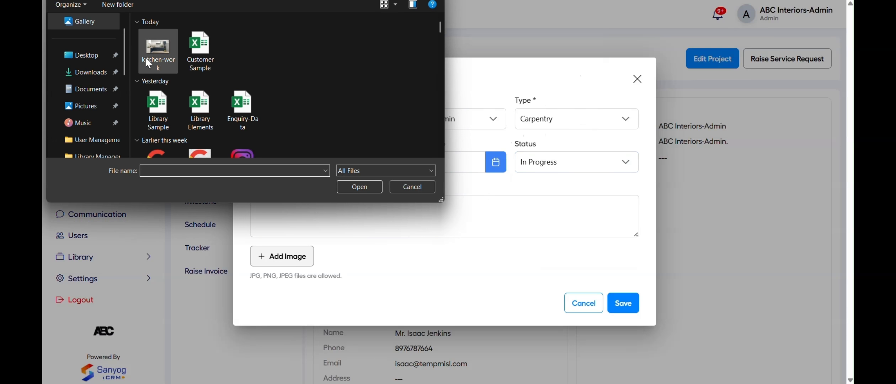
{"action": "left_click", "coordinate": [145, 51]}
{"action": "double_click", "coordinate": [146, 51]}
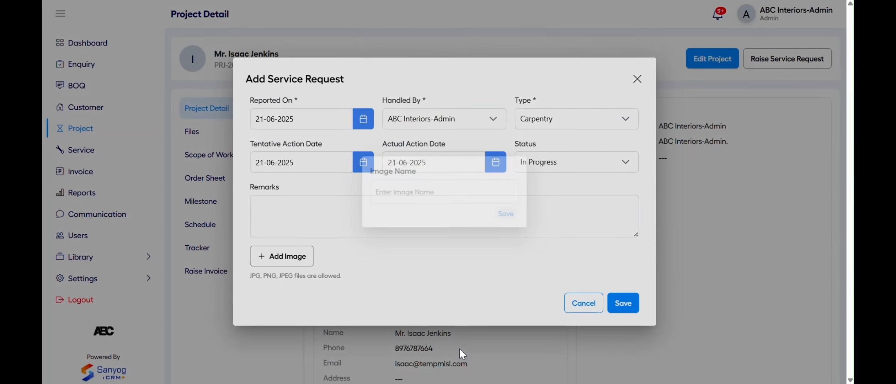
{"action": "left_click", "coordinate": [462, 350]}
{"action": "type", "text": "Kitchen"}
{"action": "left_click", "coordinate": [510, 215]}
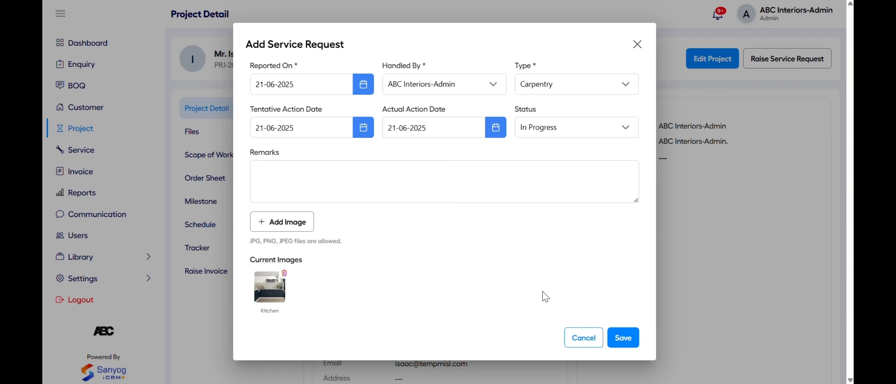
{"action": "left_click", "coordinate": [621, 340]}
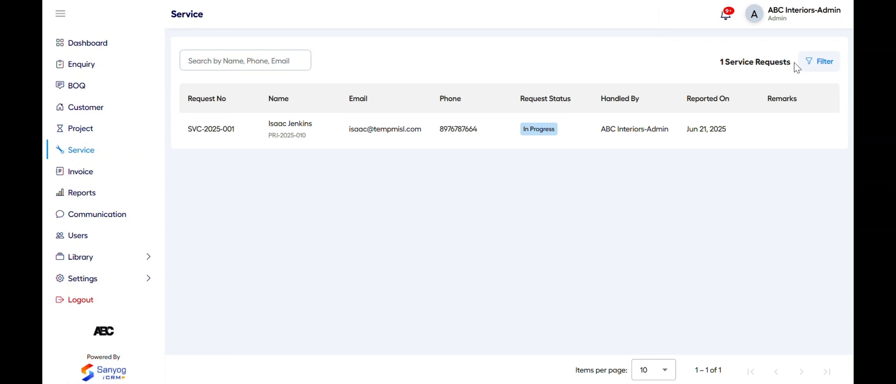
Clear the service request filter and open SVC-2025-001 in its edit form
{"action": "left_click", "coordinate": [822, 70]}
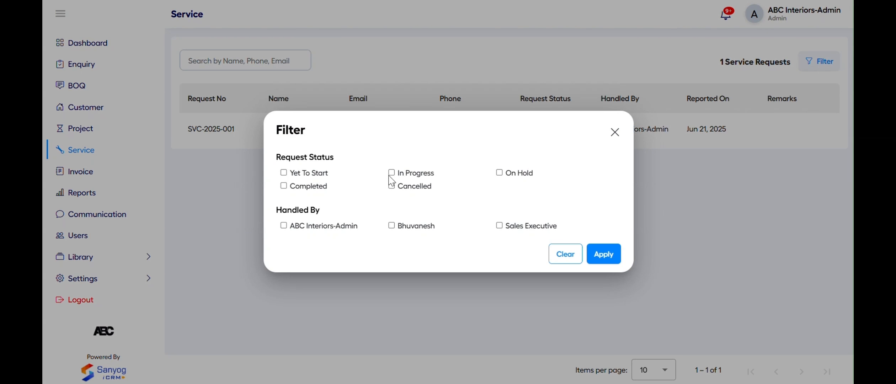
{"action": "left_click", "coordinate": [564, 254]}
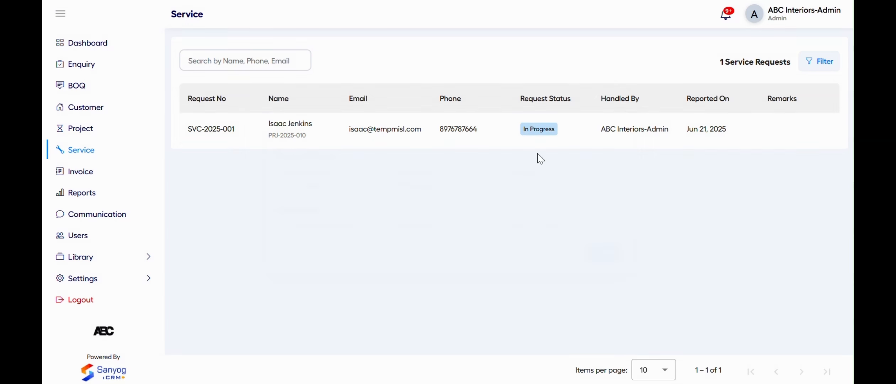
{"action": "left_click", "coordinate": [529, 128]}
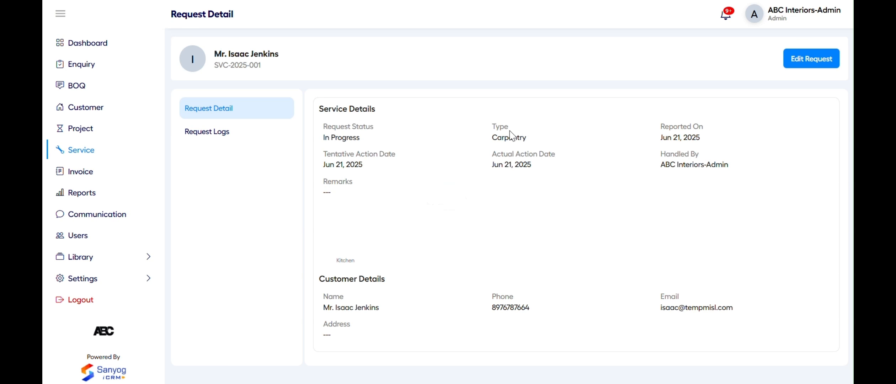
{"action": "left_click", "coordinate": [808, 54]}
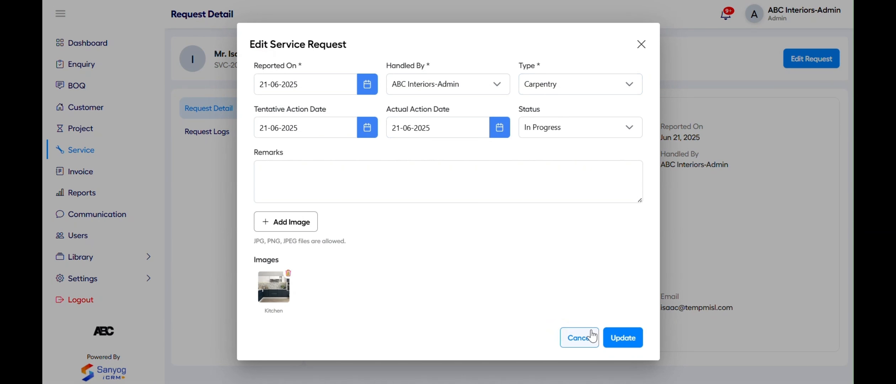
Update SVC-2025-001 as In Progress and view its empty Request Logs
{"action": "left_click", "coordinate": [621, 341]}
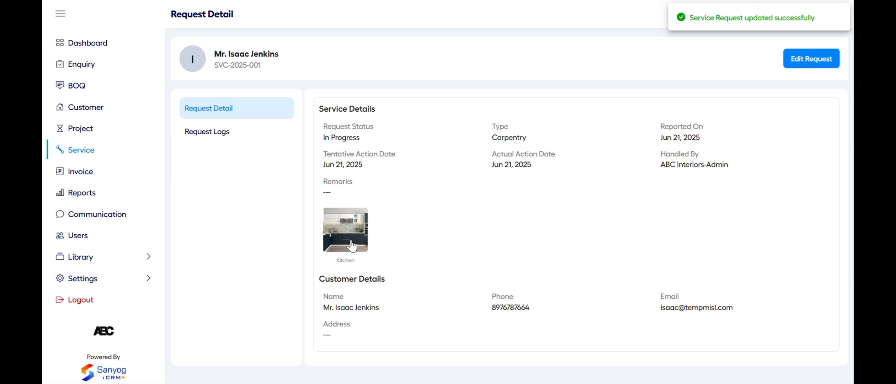
{"action": "left_click", "coordinate": [231, 132]}
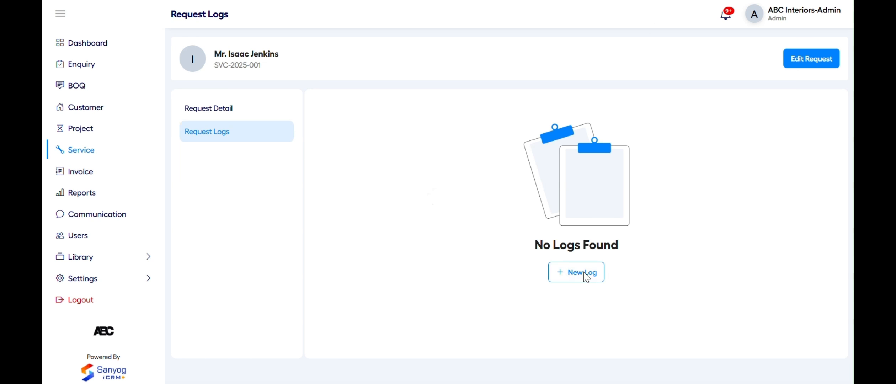
Add a request log attended by ABC Interiors-Admin, In Progress, next action date 23 June 2025
{"action": "left_click", "coordinate": [582, 273]}
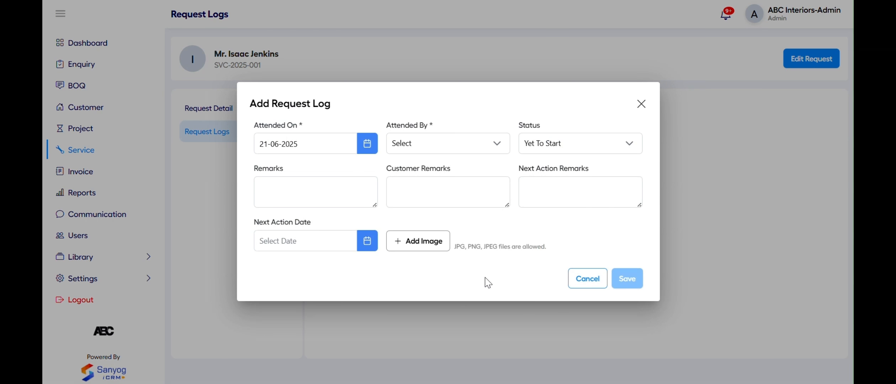
{"action": "left_click", "coordinate": [452, 146]}
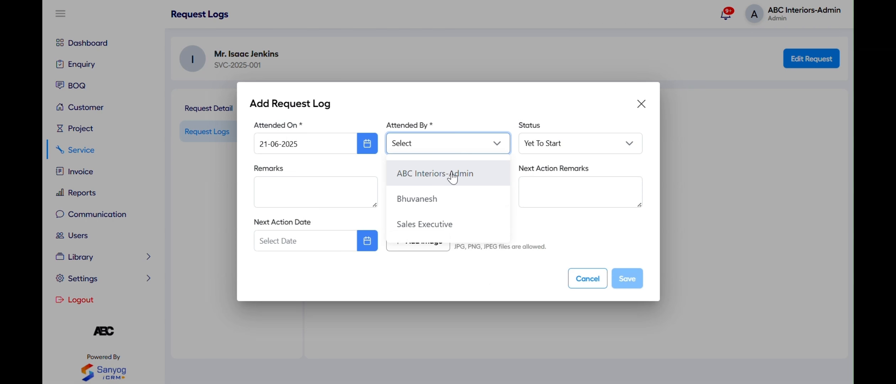
{"action": "left_click", "coordinate": [452, 183]}
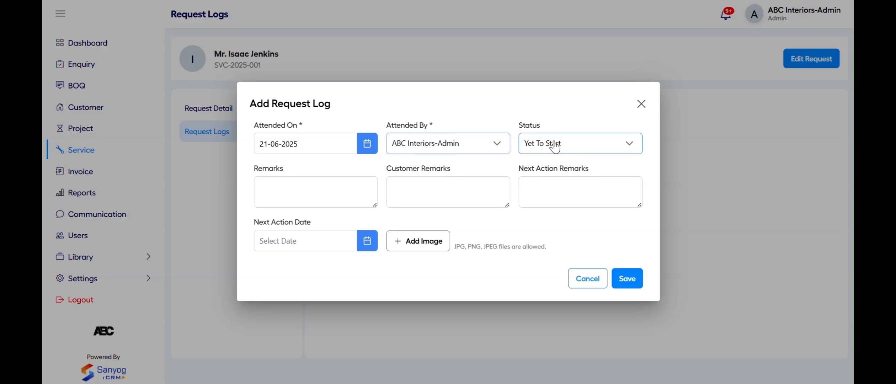
{"action": "left_click", "coordinate": [555, 146]}
{"action": "left_click", "coordinate": [555, 198]}
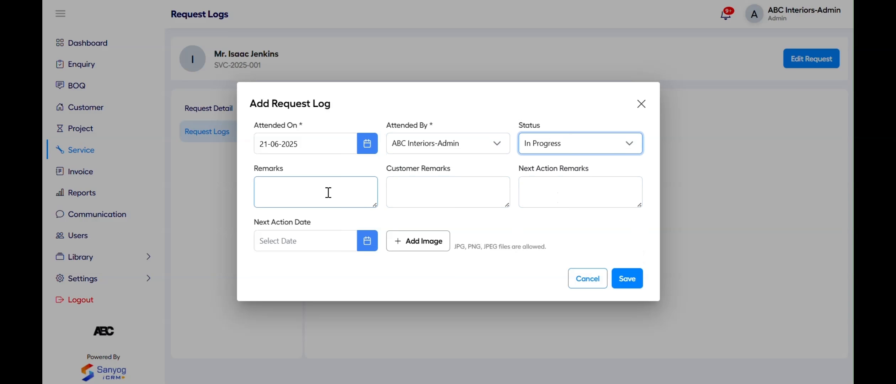
{"action": "left_click", "coordinate": [355, 245]}
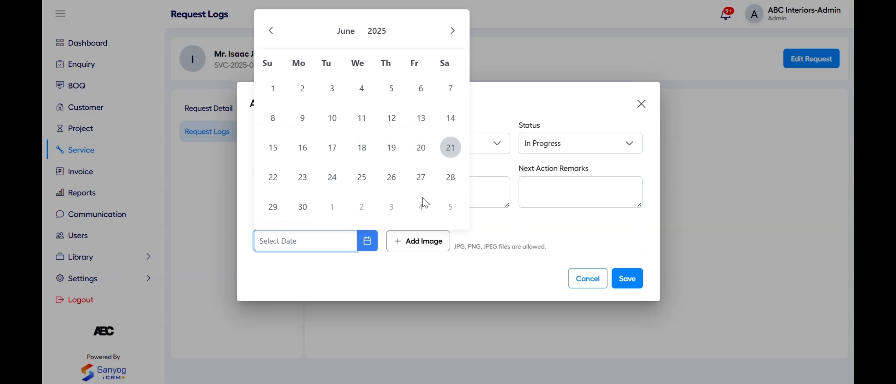
{"action": "left_click", "coordinate": [303, 177]}
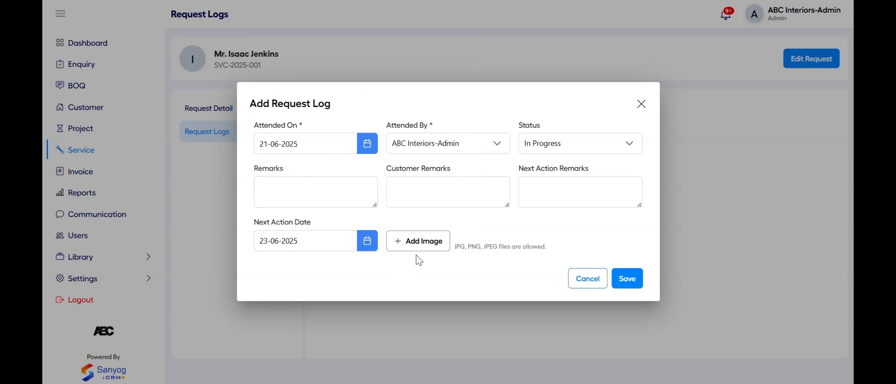
{"action": "left_click", "coordinate": [637, 281]}
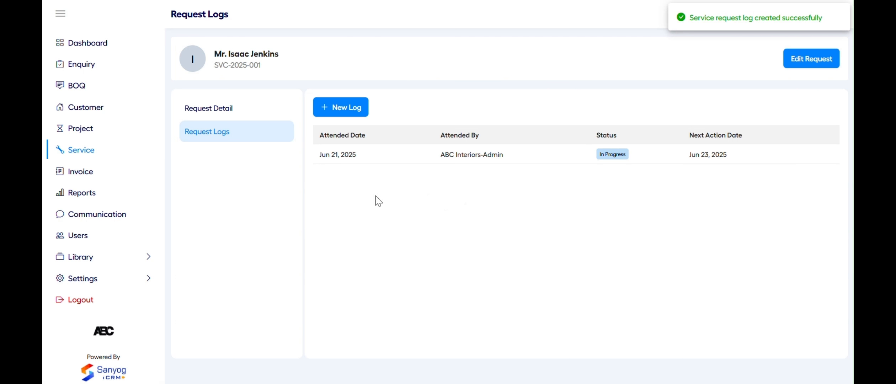
Re-save the new log unchanged, then view and close its details
{"action": "left_click", "coordinate": [829, 155]}
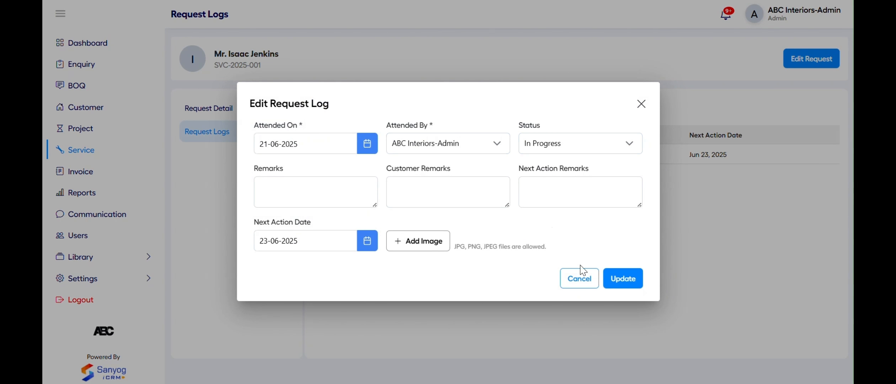
{"action": "left_click", "coordinate": [625, 279]}
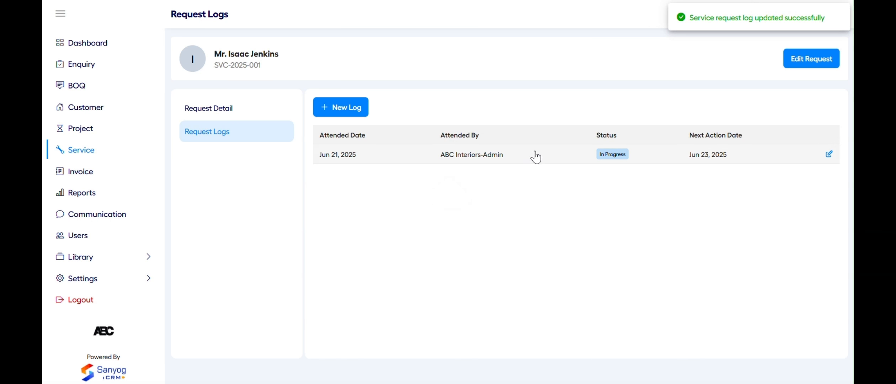
{"action": "left_click", "coordinate": [535, 155]}
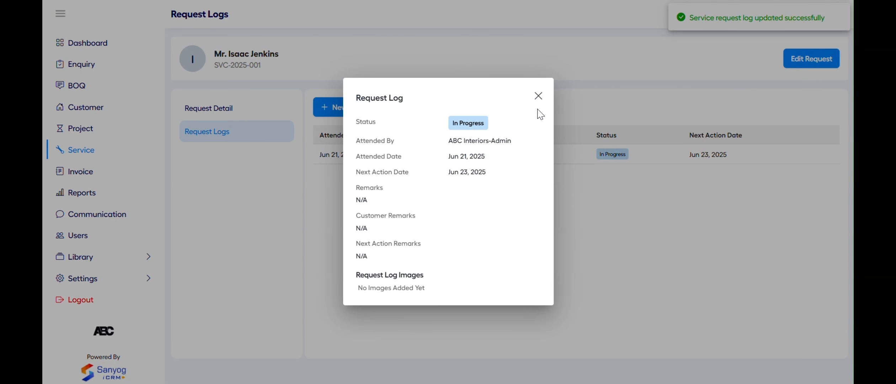
{"action": "left_click", "coordinate": [536, 94]}
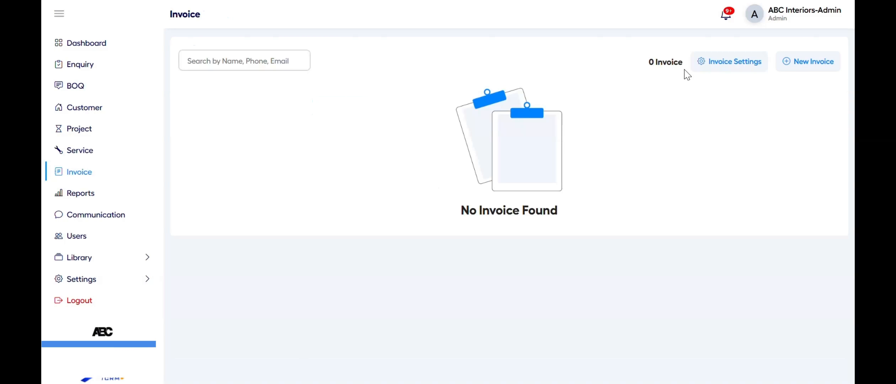
In Invoice Settings, set the first invoice number so numbering starts at INV-2025-001
{"action": "left_click", "coordinate": [705, 63]}
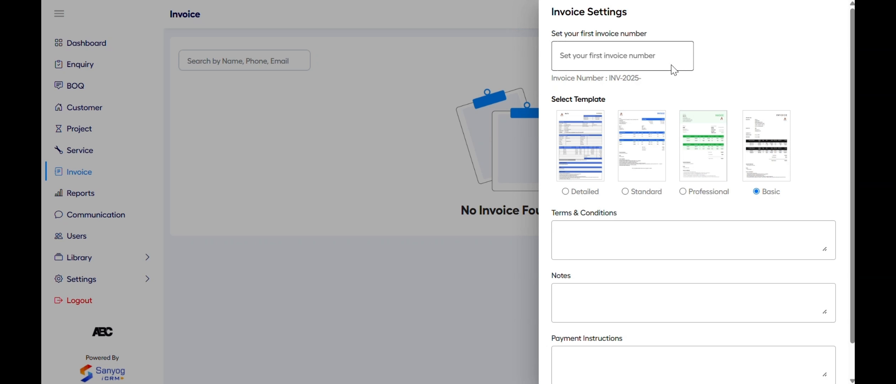
{"action": "left_click", "coordinate": [612, 61]}
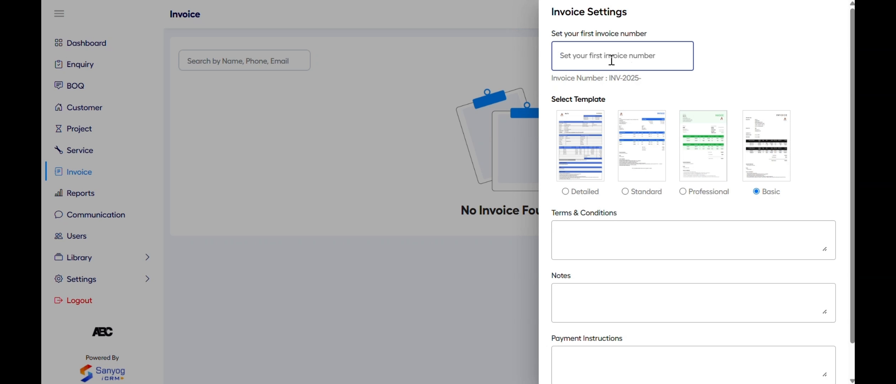
{"action": "type", "text": "001"}
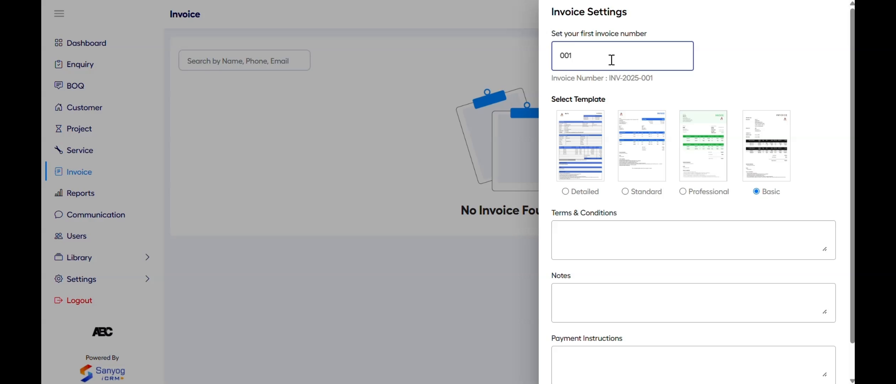
{"action": "left_click_drag", "start_coordinate": [614, 81], "coordinate": [663, 82]}
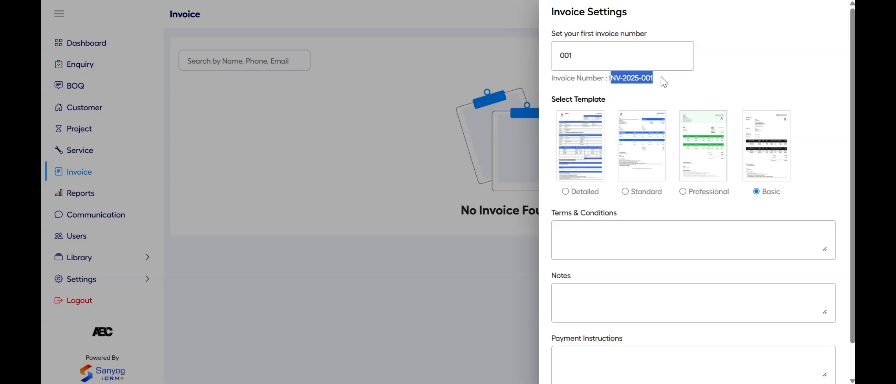
{"action": "left_click", "coordinate": [666, 82]}
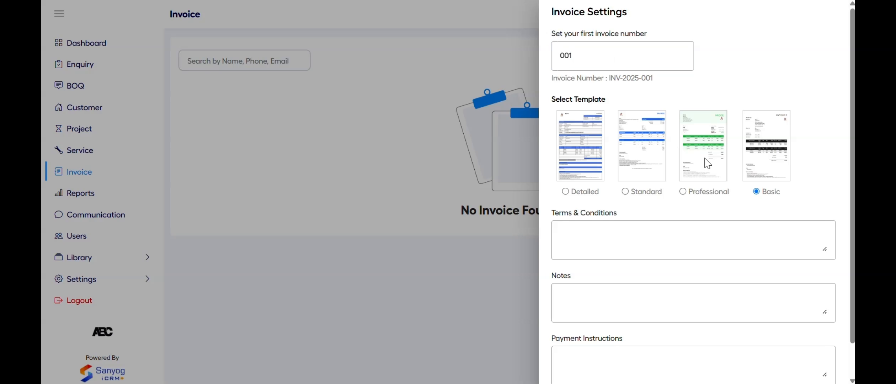
Enter 'Invoie Terms & Conditions', 'Invoice Notes' and 'Invoice Payment Instructions', then save the settings
{"action": "left_click", "coordinate": [640, 231]}
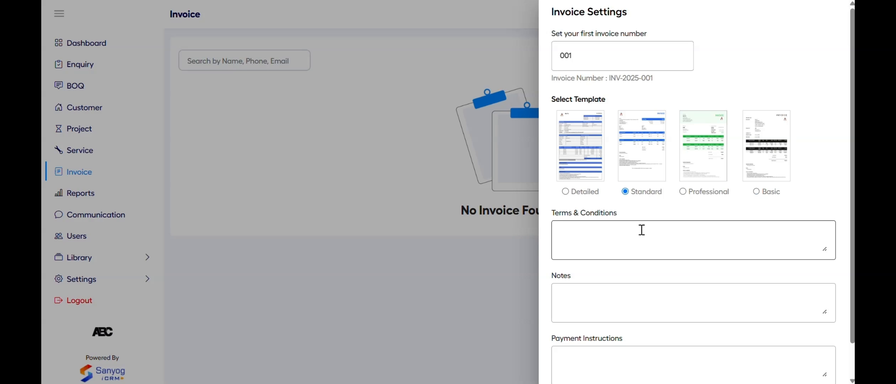
{"action": "type", "text": "Invoie Terms & Conditions"}
{"action": "left_click", "coordinate": [597, 307]}
{"action": "type", "text": "Invoice Notes"}
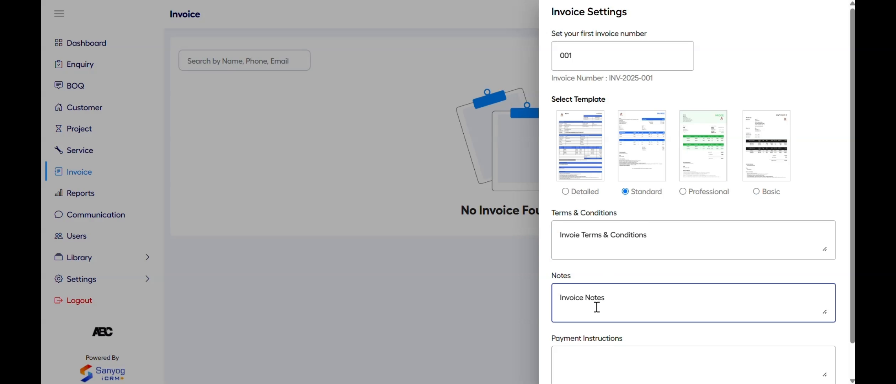
{"action": "scroll", "coordinate": [596, 307], "scroll_direction": "down", "scroll_amount": 1}
{"action": "left_click", "coordinate": [601, 321]}
{"action": "type", "text": "Invoice Payment Instructions"}
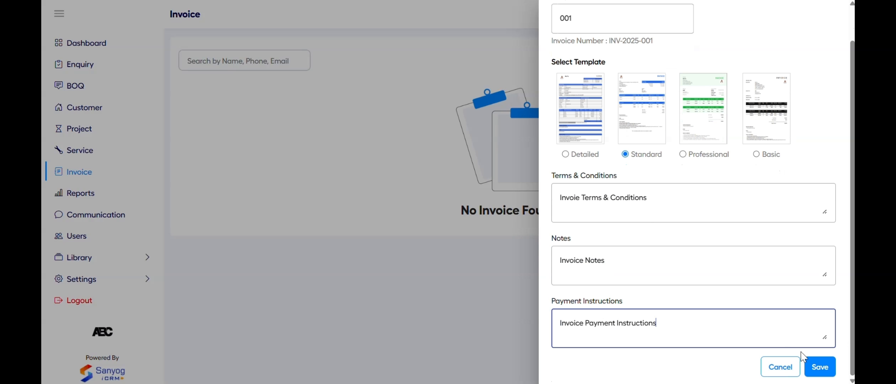
{"action": "left_click", "coordinate": [818, 367]}
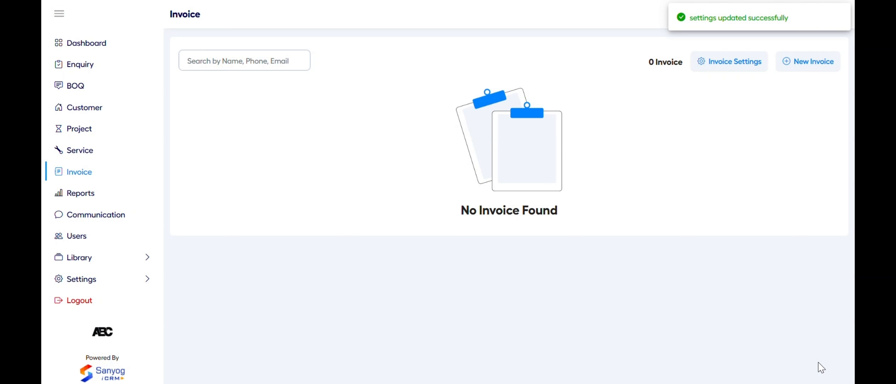
Start a new invoice from Dhilip's project PRJ-2025-012
{"action": "left_click", "coordinate": [810, 62]}
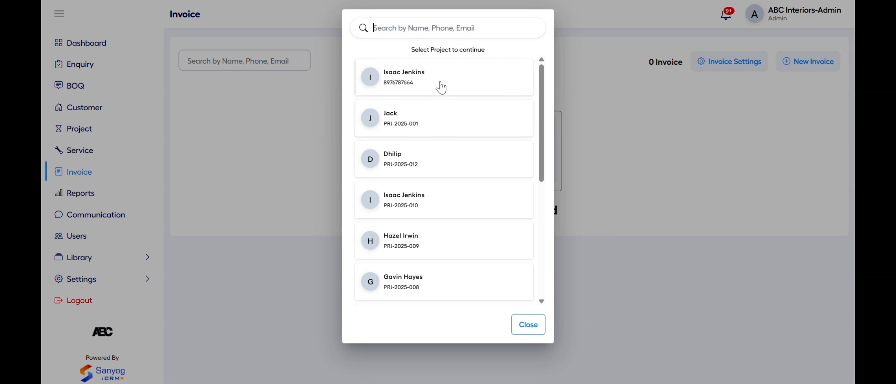
{"action": "left_click", "coordinate": [440, 164]}
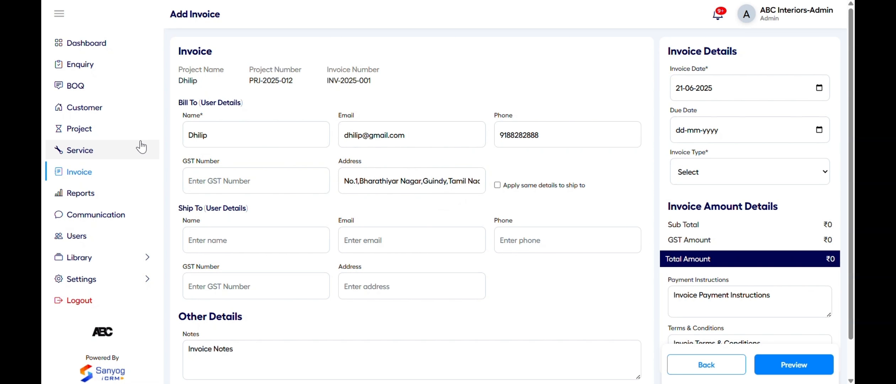
{"action": "left_click", "coordinate": [109, 130]}
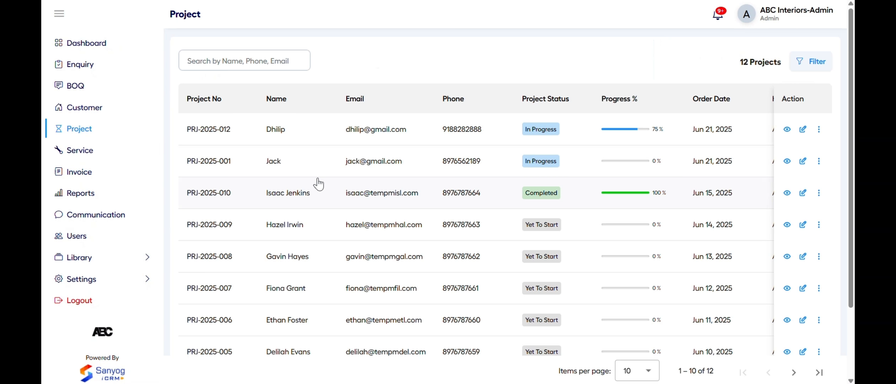
{"action": "left_click", "coordinate": [293, 125]}
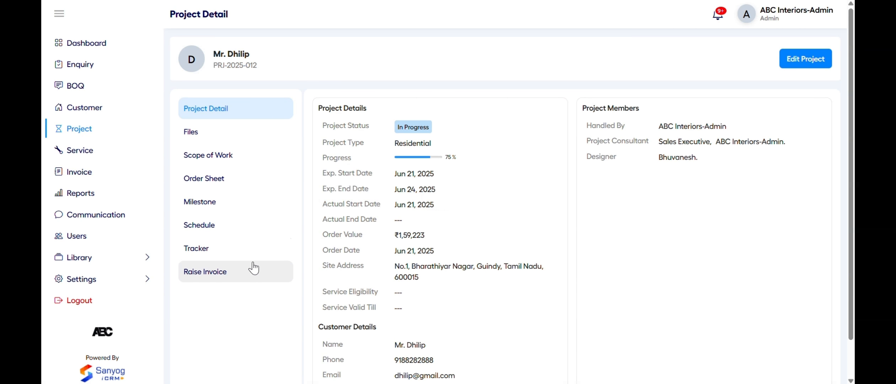
{"action": "left_click", "coordinate": [254, 271]}
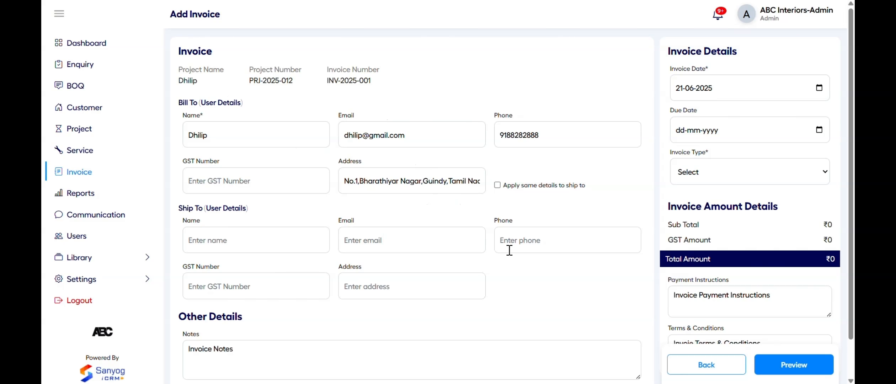
Copy the billing details to ship-to and set the due date to 25-06-2025
{"action": "left_click", "coordinate": [526, 185]}
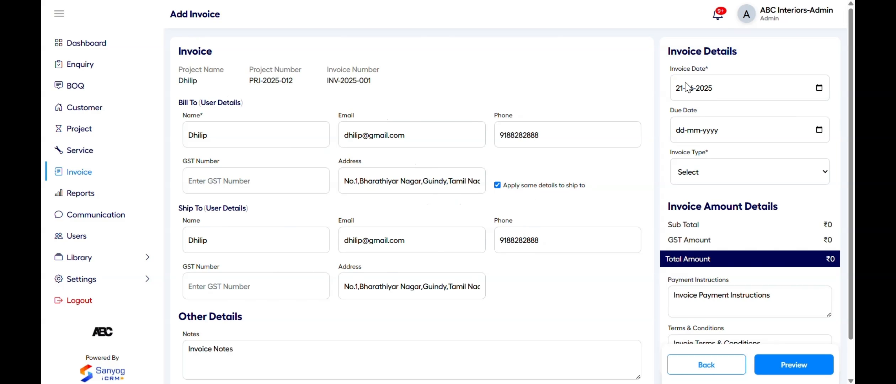
{"action": "left_click", "coordinate": [819, 132]}
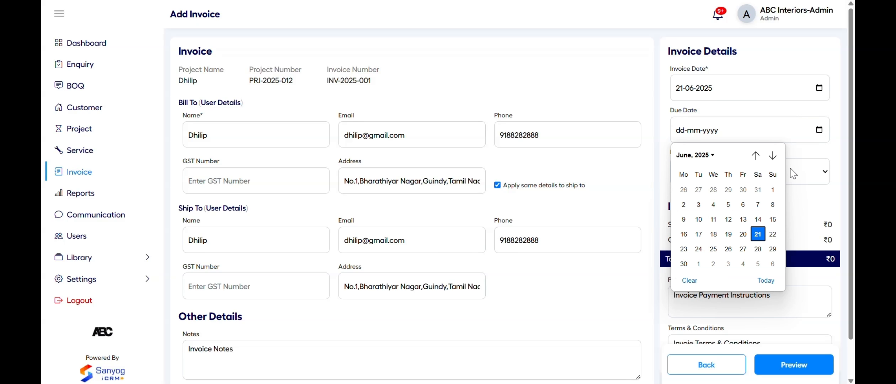
{"action": "left_click", "coordinate": [714, 249]}
Try Service and Supply as invoice type, then settle on Service & Supply
{"action": "left_click", "coordinate": [709, 182]}
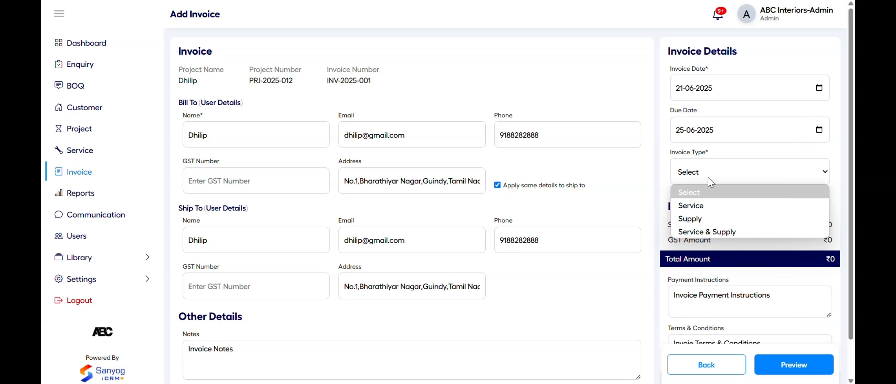
{"action": "left_click", "coordinate": [706, 210]}
{"action": "scroll", "coordinate": [476, 282], "scroll_direction": "down", "scroll_amount": 3}
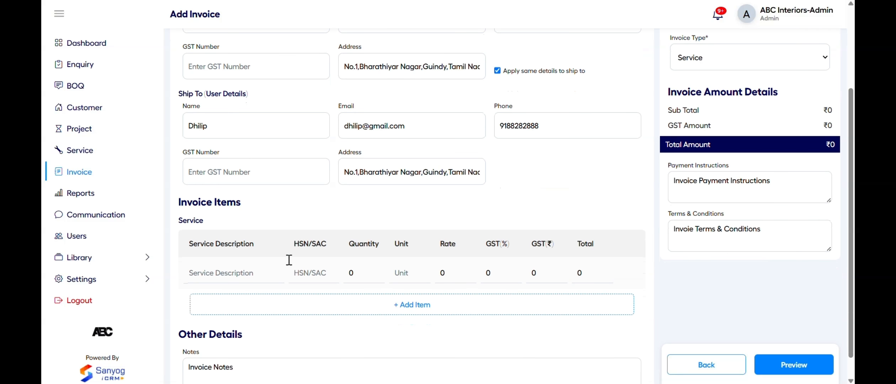
{"action": "left_click", "coordinate": [713, 58]}
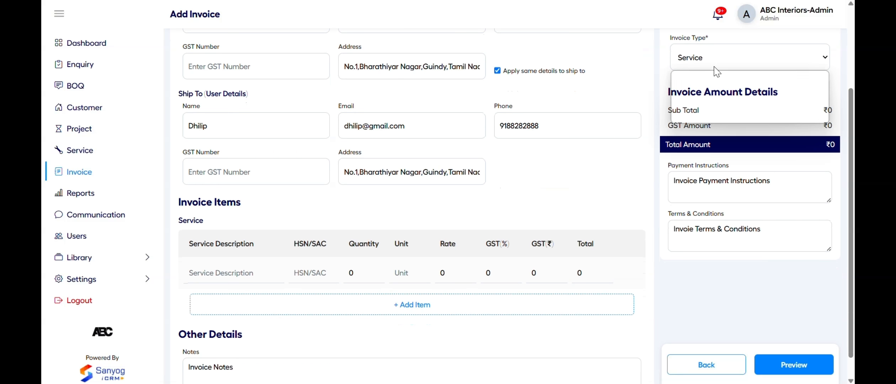
{"action": "left_click", "coordinate": [710, 104]}
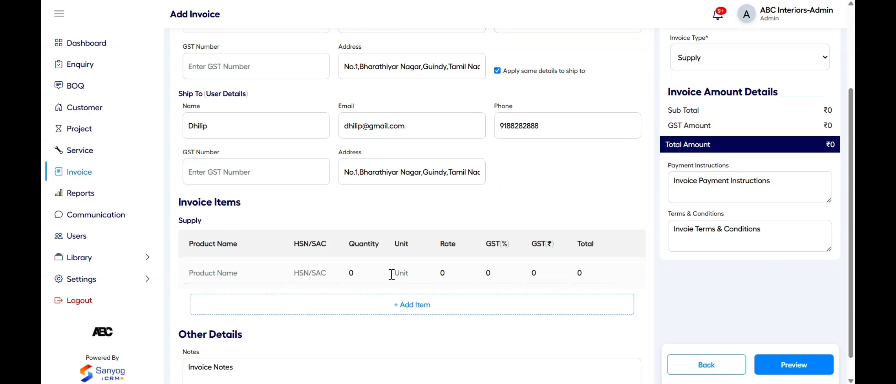
{"action": "left_click", "coordinate": [722, 67]}
{"action": "left_click", "coordinate": [709, 119]}
Fill the first service row: Carpenter, code 290298, quantity 3, with its unit and rate
{"action": "scroll", "coordinate": [448, 215], "scroll_direction": "down", "scroll_amount": 2}
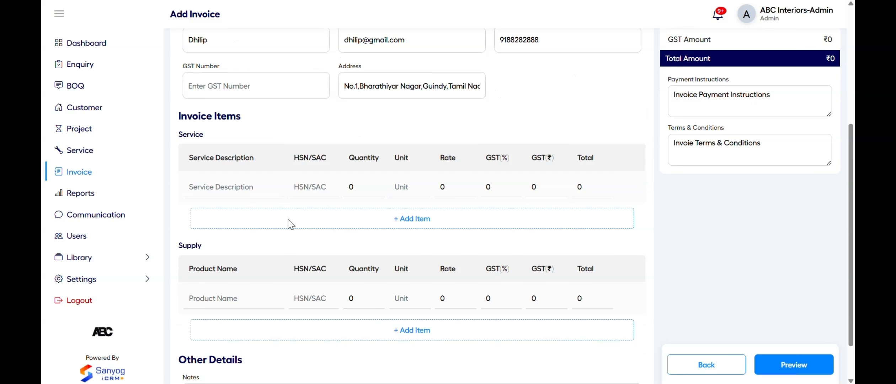
{"action": "scroll", "coordinate": [284, 278], "scroll_direction": "down", "scroll_amount": 1}
{"action": "left_click", "coordinate": [208, 163]}
{"action": "type", "text": "Carpenter"}
{"action": "key", "text": "Tab"}
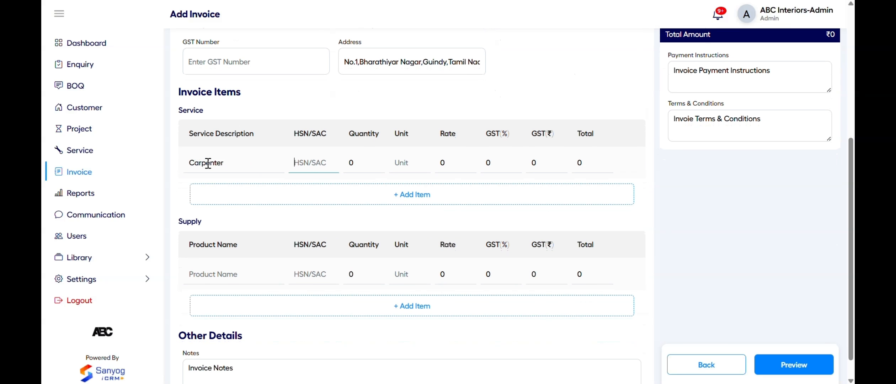
{"action": "type", "text": "290298"}
{"action": "key", "text": "Tab"}
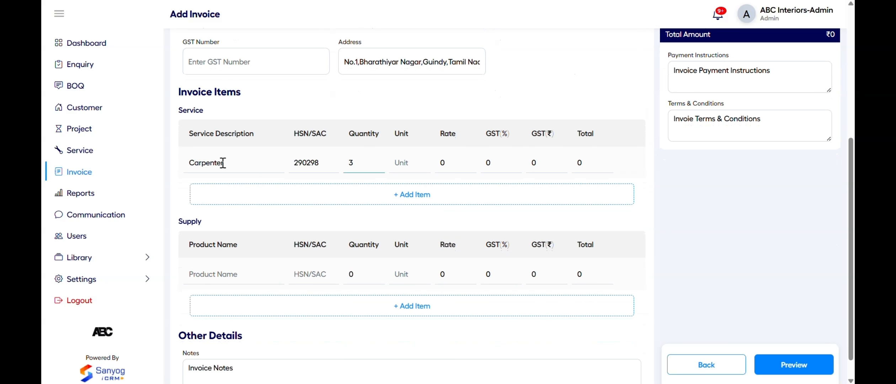
{"action": "type", "text": "3"}
{"action": "left_click", "coordinate": [414, 164]}
{"action": "left_click", "coordinate": [446, 163]}
{"action": "type", "text": "1000"}
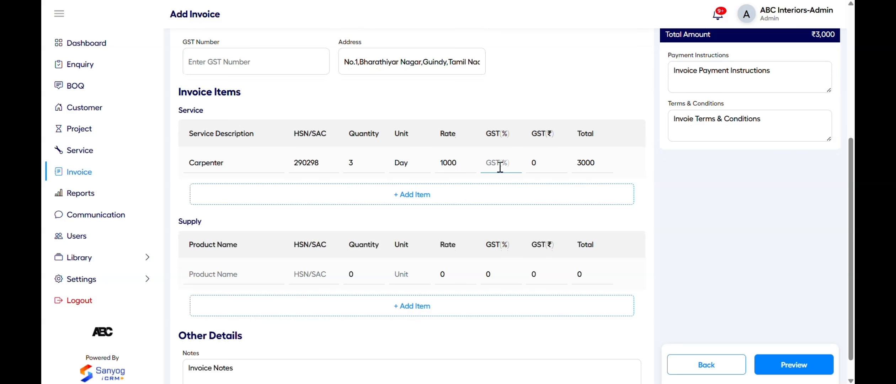
{"action": "type", "text": "9"}
Add a second service line and begin its Plumber description
{"action": "left_click", "coordinate": [406, 195]}
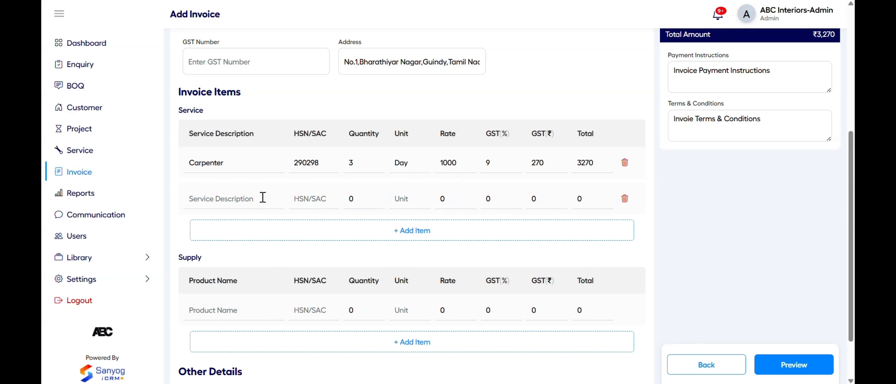
{"action": "left_click", "coordinate": [258, 199]}
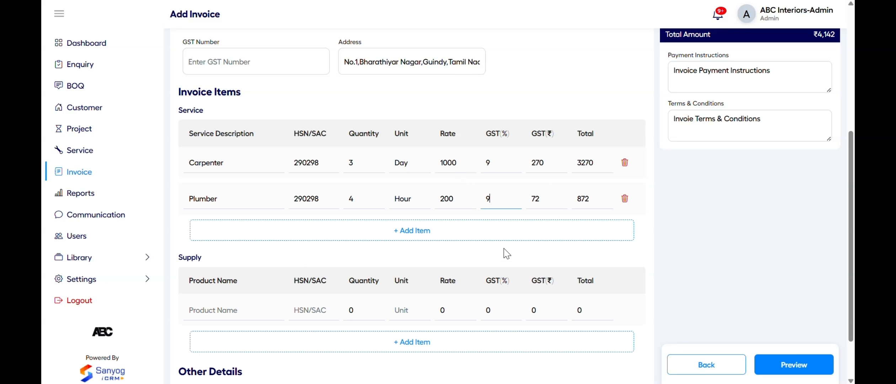
{"action": "scroll", "coordinate": [505, 248], "scroll_direction": "down", "scroll_amount": 1}
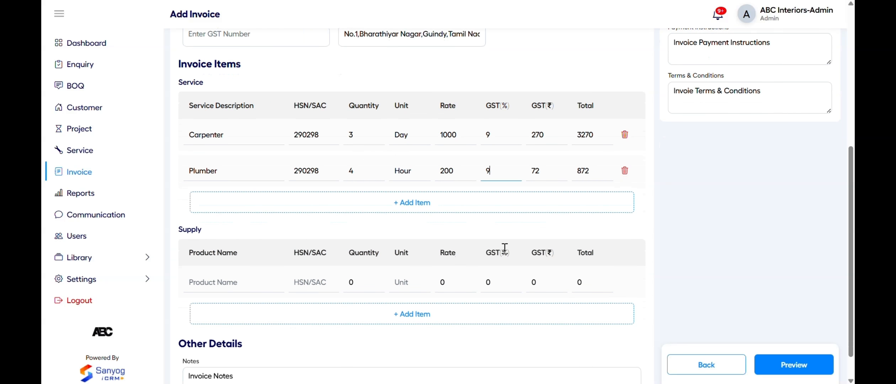
{"action": "scroll", "coordinate": [354, 286], "scroll_direction": "down", "scroll_amount": 1}
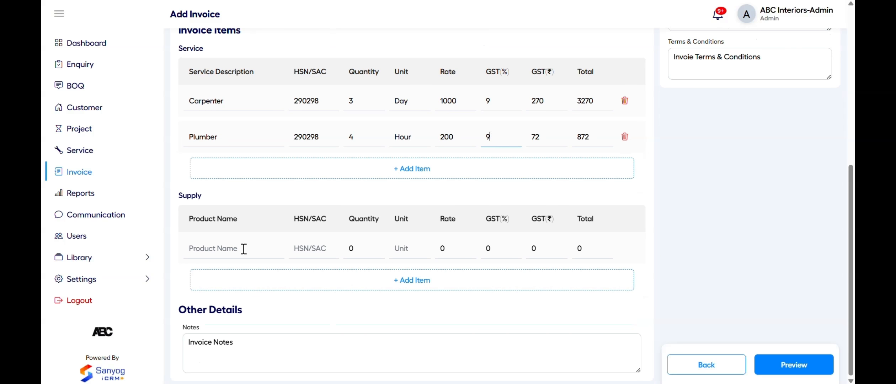
Fill the Plywood supply row with code 897009, unit Sheet and 18% GST, then add a second supply line
{"action": "left_click", "coordinate": [244, 248]}
{"action": "type", "text": "Plywood"}
{"action": "left_click", "coordinate": [314, 249]}
{"action": "type", "text": "897009"}
{"action": "left_click", "coordinate": [371, 248]}
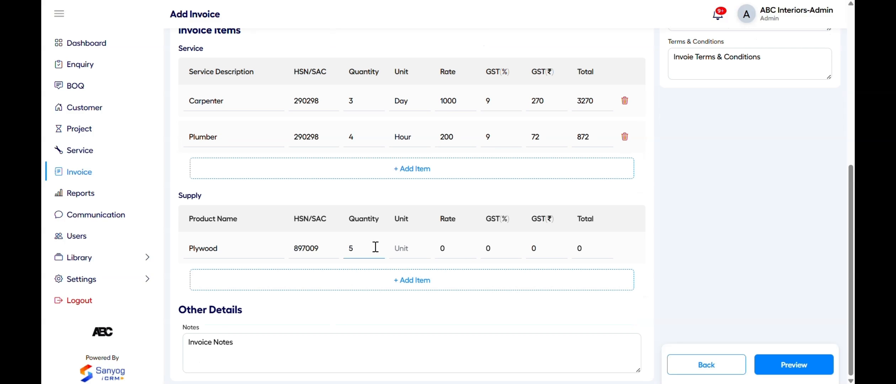
{"action": "left_click", "coordinate": [397, 247]}
{"action": "type", "text": "Sheet"}
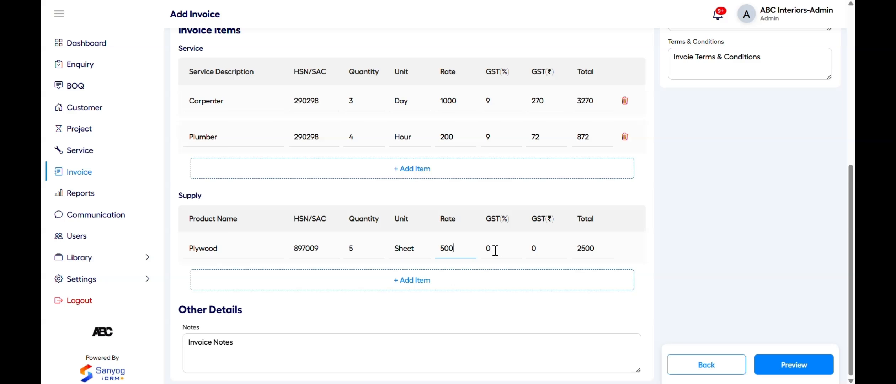
{"action": "type", "text": "18"}
{"action": "left_click", "coordinate": [485, 282]}
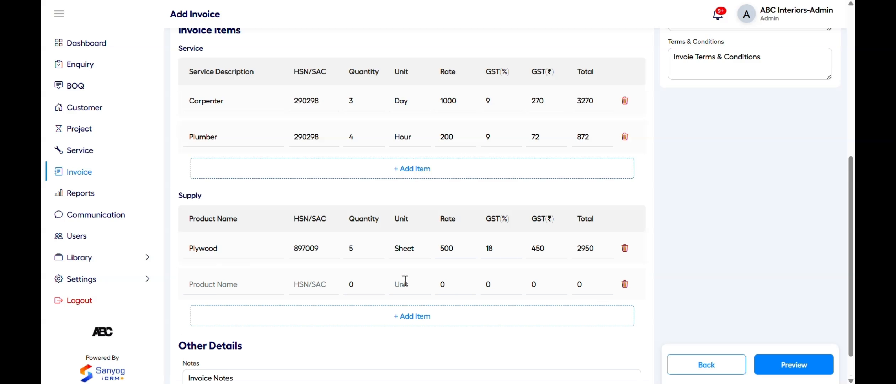
{"action": "scroll", "coordinate": [498, 288], "scroll_direction": "down", "scroll_amount": 1}
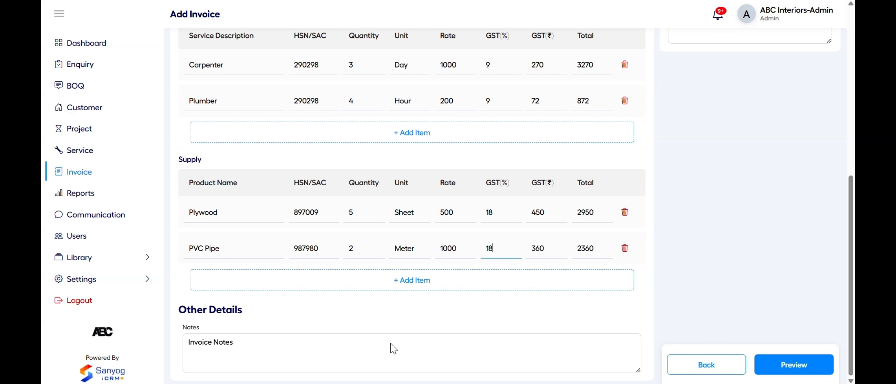
Preview the invoice PDF, close it, and confirm saving the invoice
{"action": "scroll", "coordinate": [680, 226], "scroll_direction": "up", "scroll_amount": 5}
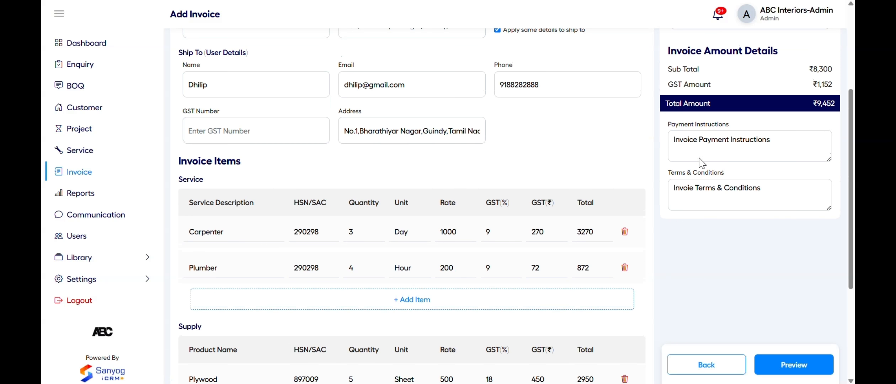
{"action": "left_click", "coordinate": [778, 362]}
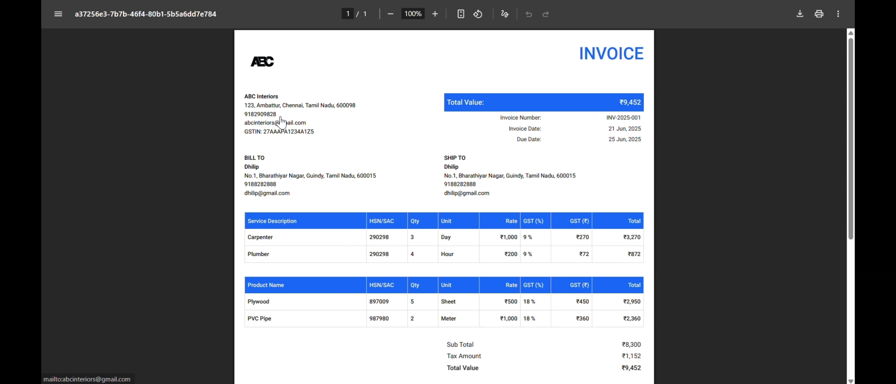
{"action": "scroll", "coordinate": [502, 211], "scroll_direction": "down", "scroll_amount": 4}
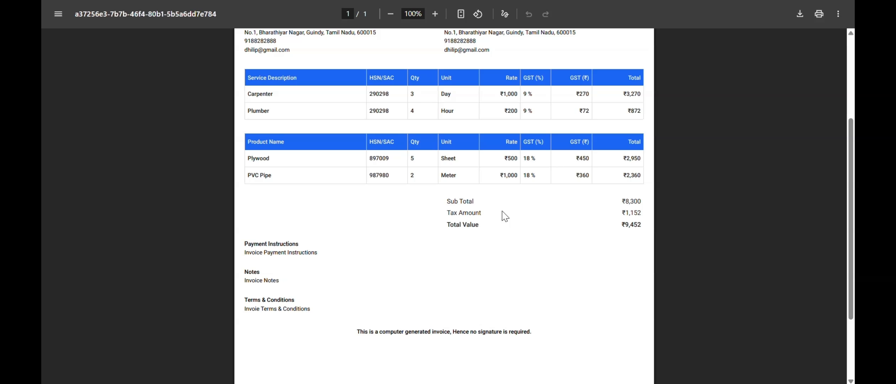
{"action": "key", "text": "ctrl+w"}
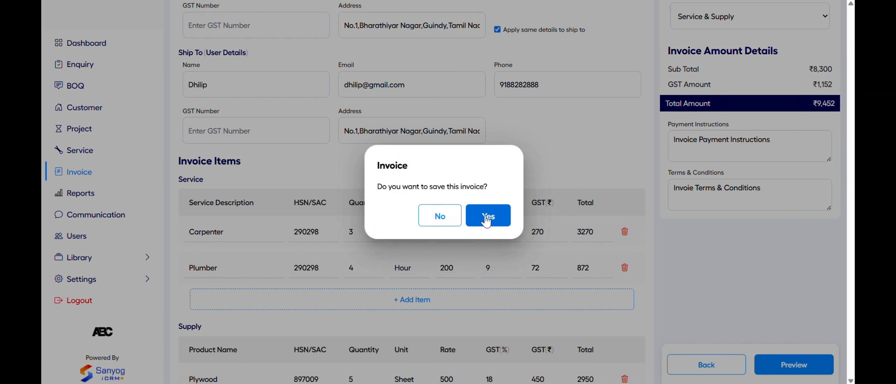
{"action": "left_click", "coordinate": [486, 215]}
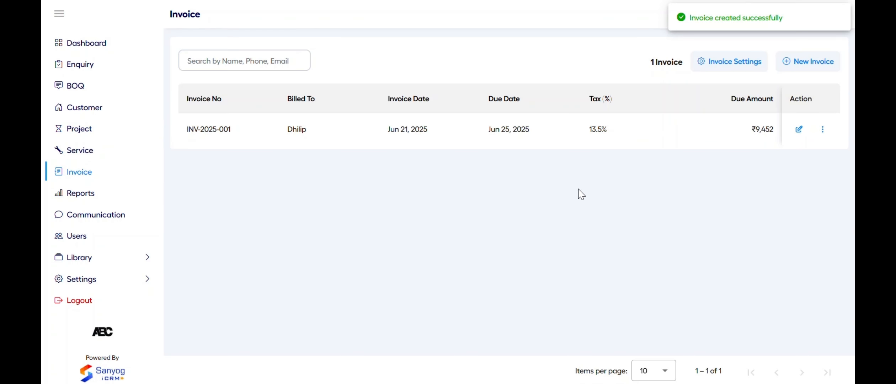
View the saved invoice INV-2025-001 as a PDF from its actions menu
{"action": "left_click", "coordinate": [796, 131]}
{"action": "scroll", "coordinate": [524, 188], "scroll_direction": "left", "scroll_amount": 5}
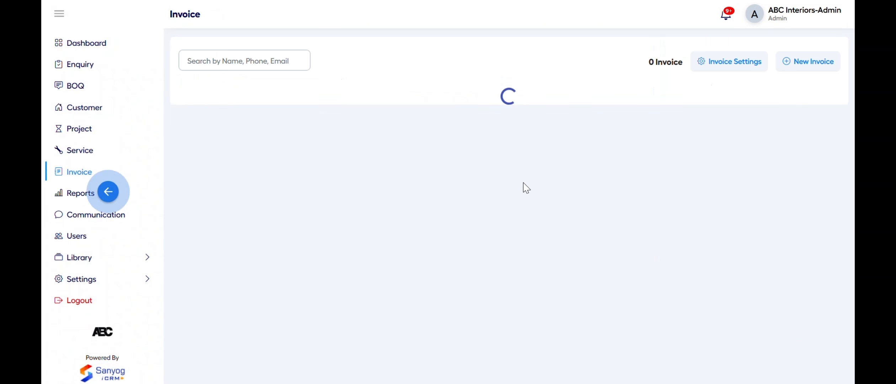
{"action": "left_click", "coordinate": [823, 130]}
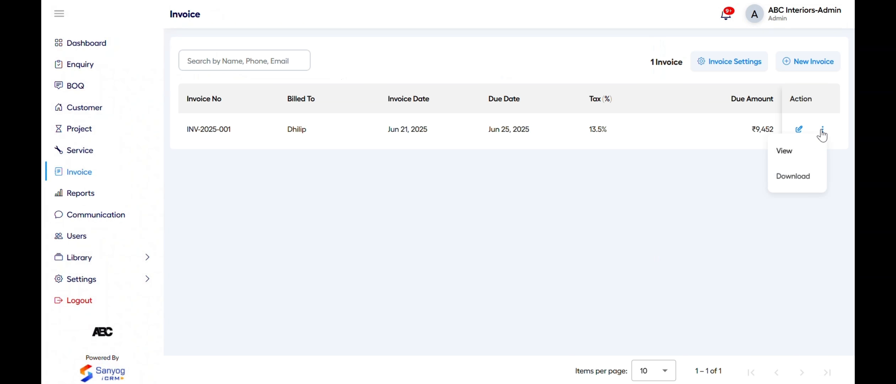
{"action": "left_click", "coordinate": [794, 155]}
{"action": "key", "text": "ctrl+w"}
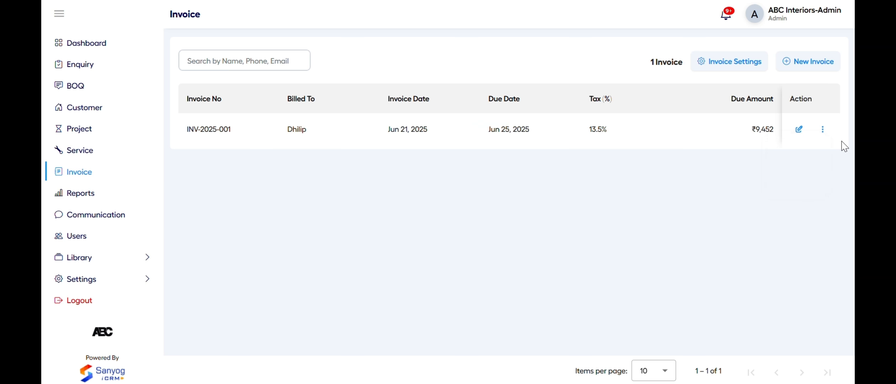
{"action": "left_click", "coordinate": [822, 129]}
Download the invoice PDF, then set the Enquiry Summary Report dates to 01-06-2025 through 21-06-2025
{"action": "left_click", "coordinate": [804, 177]}
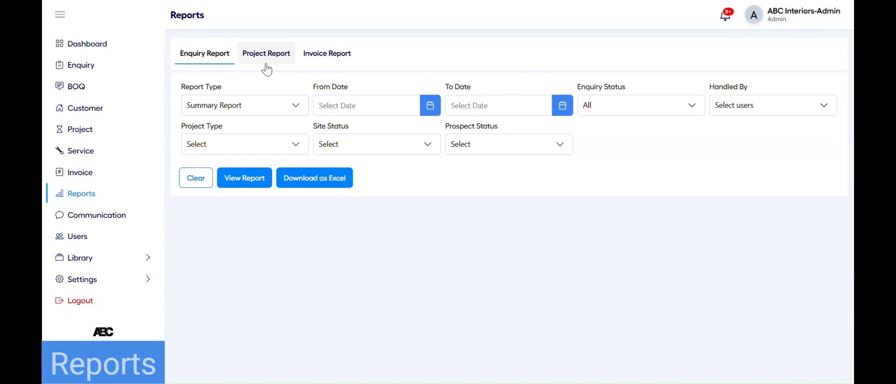
{"action": "left_click", "coordinate": [224, 106]}
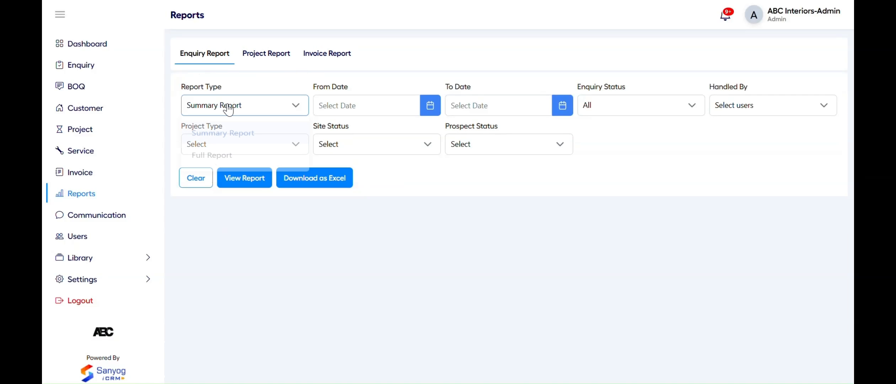
{"action": "left_click", "coordinate": [262, 92]}
{"action": "left_click", "coordinate": [340, 106]}
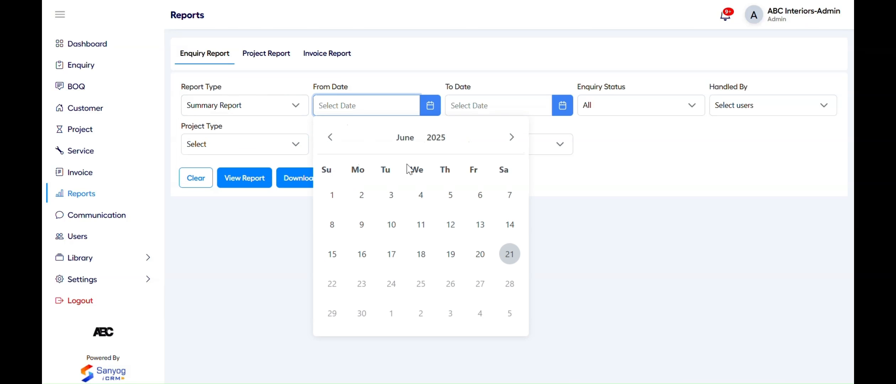
{"action": "left_click", "coordinate": [334, 195]}
{"action": "left_click", "coordinate": [496, 107]}
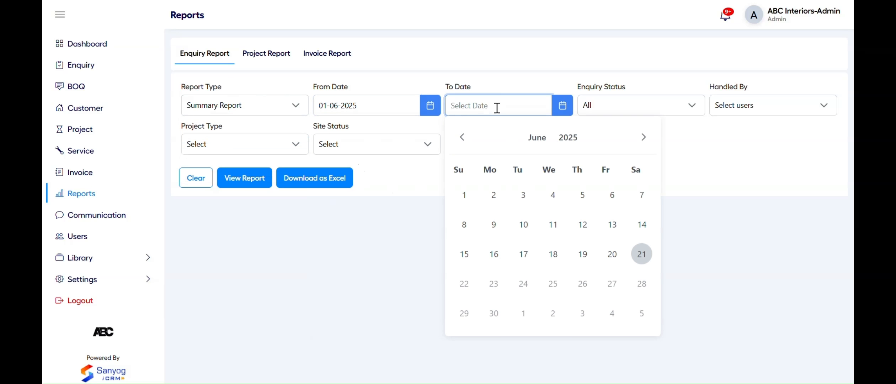
{"action": "left_click", "coordinate": [637, 258]}
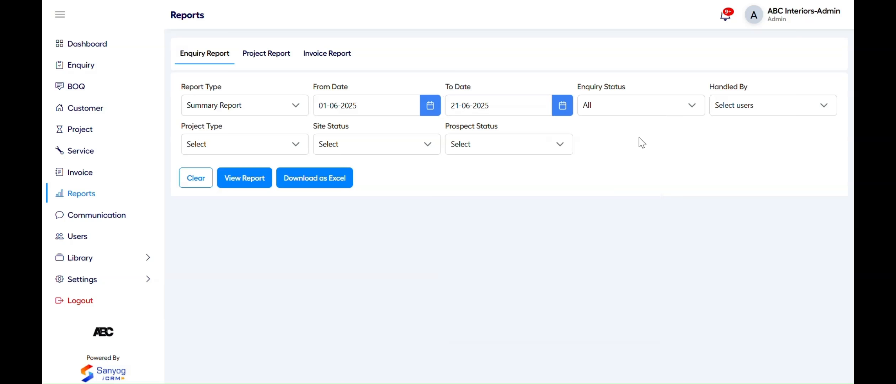
Review the status, user, project type, site and prospect filters, then generate the summary report
{"action": "left_click", "coordinate": [653, 102]}
{"action": "left_click", "coordinate": [735, 106]}
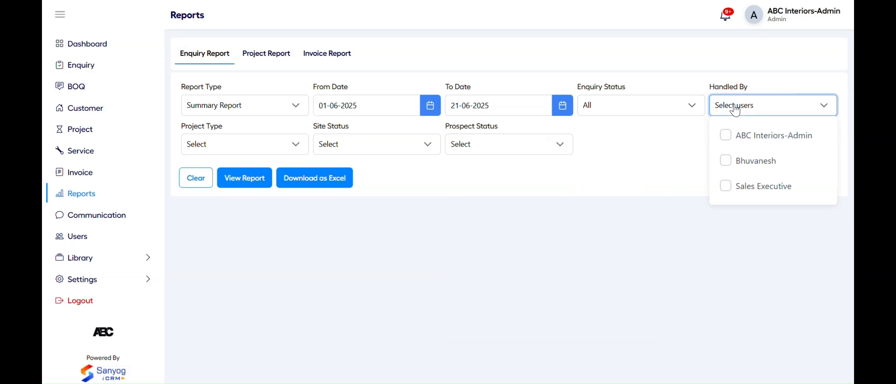
{"action": "left_click", "coordinate": [547, 179]}
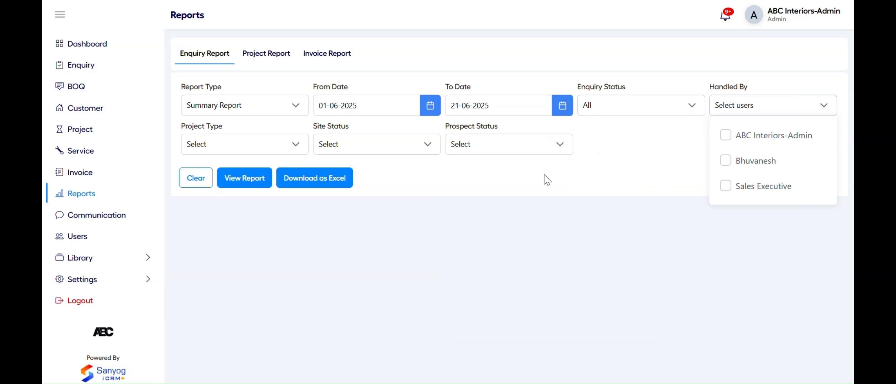
{"action": "left_click", "coordinate": [286, 151]}
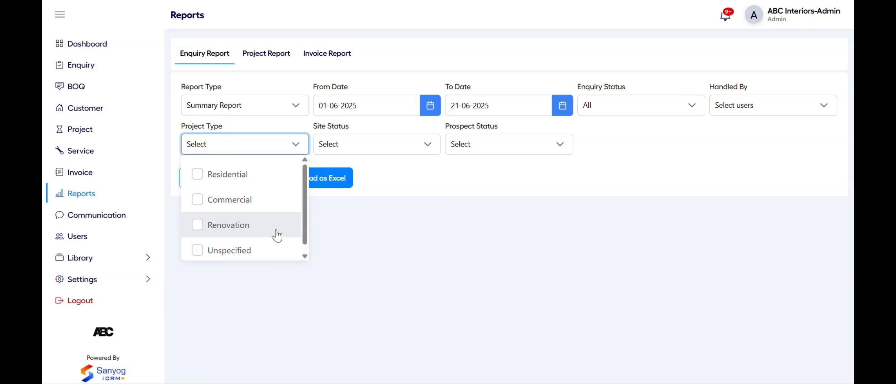
{"action": "left_click", "coordinate": [362, 147]}
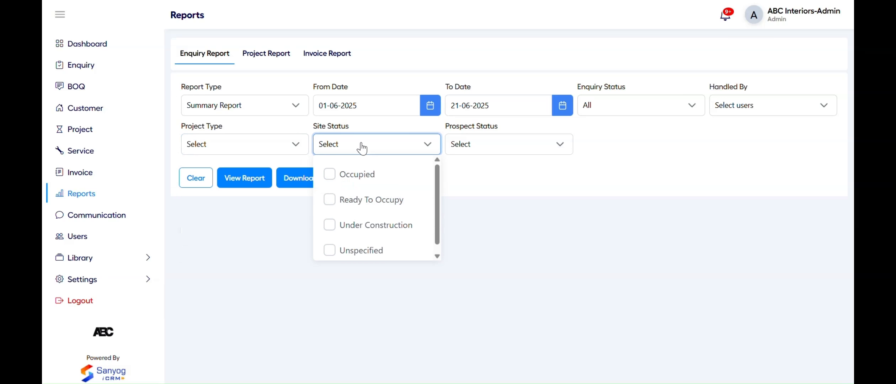
{"action": "left_click", "coordinate": [485, 148]}
{"action": "left_click", "coordinate": [606, 167]}
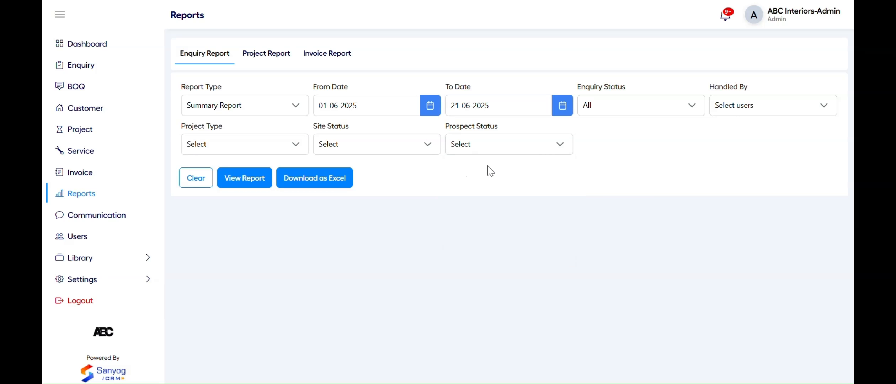
{"action": "left_click", "coordinate": [245, 180]}
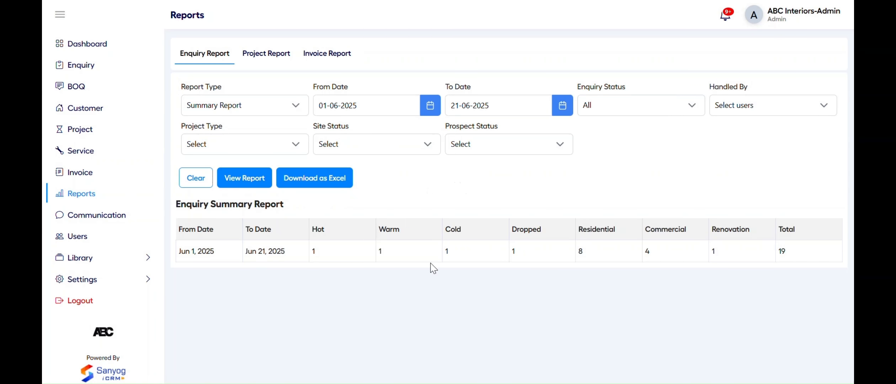
Switch to Full Report and view the 19 listed enquiries
{"action": "left_click", "coordinate": [281, 115]}
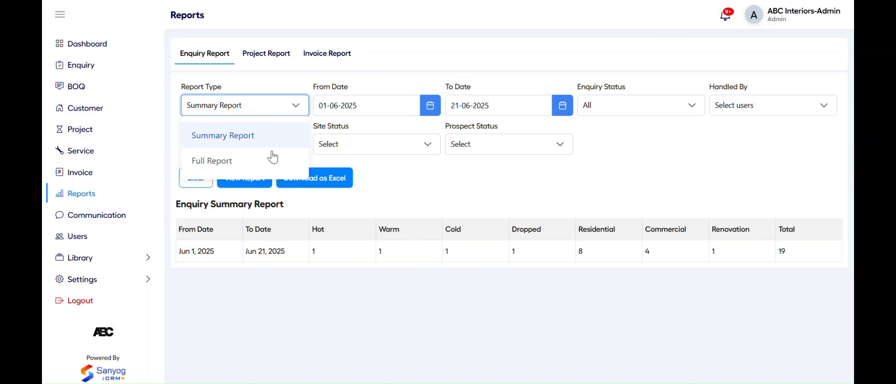
{"action": "left_click", "coordinate": [274, 158]}
{"action": "left_click", "coordinate": [256, 183]}
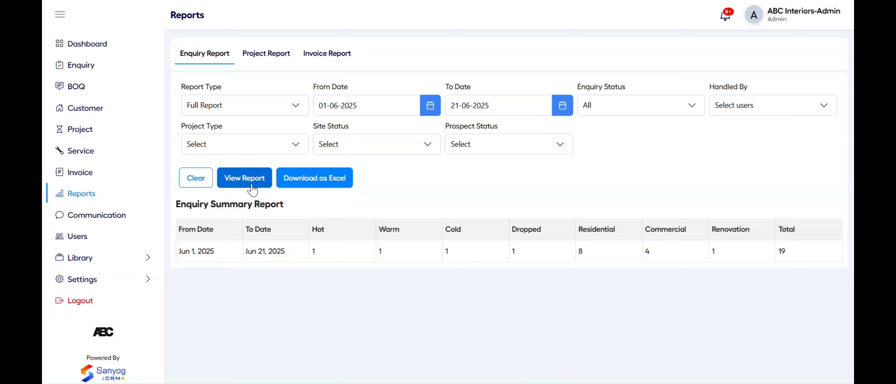
{"action": "scroll", "coordinate": [415, 266], "scroll_direction": "down", "scroll_amount": 2}
{"action": "scroll", "coordinate": [415, 267], "scroll_direction": "right", "scroll_amount": 5}
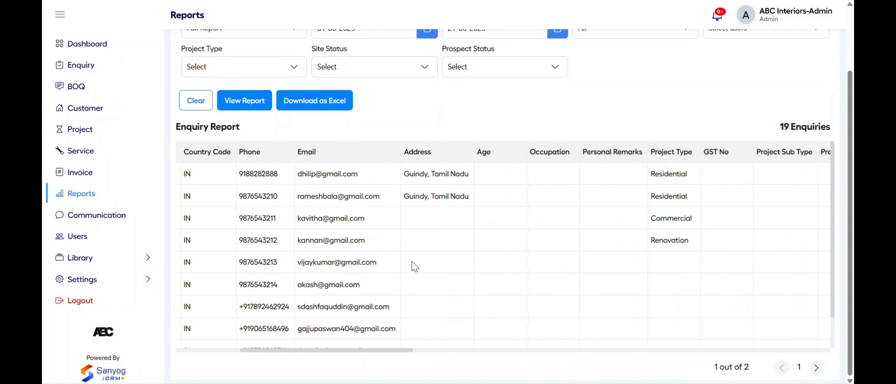
{"action": "scroll", "coordinate": [410, 266], "scroll_direction": "left", "scroll_amount": 6}
{"action": "scroll", "coordinate": [398, 272], "scroll_direction": "up", "scroll_amount": 2}
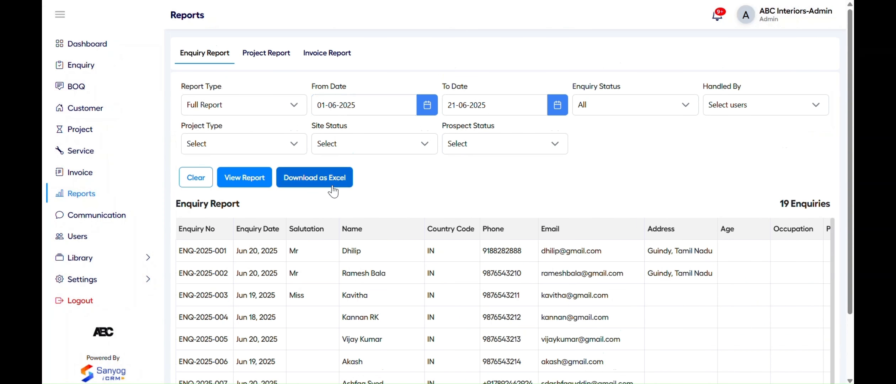
On the Project Report, keep Summary Report and Order Date, with dates 01-06-2025 to 21-06-2025
{"action": "left_click", "coordinate": [263, 58]}
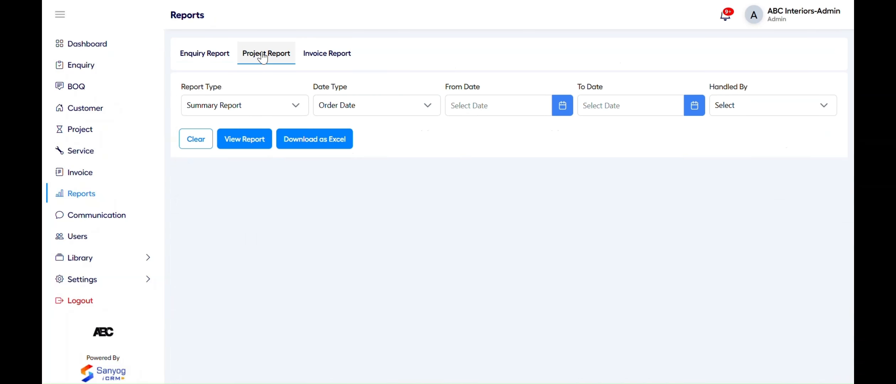
{"action": "left_click", "coordinate": [242, 105]}
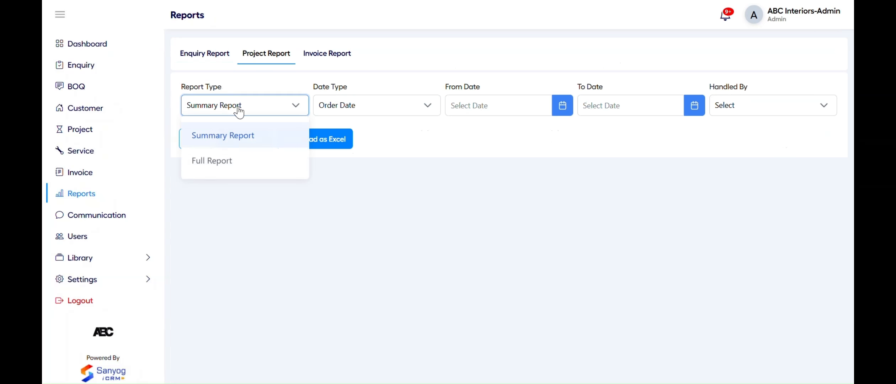
{"action": "left_click", "coordinate": [258, 86]}
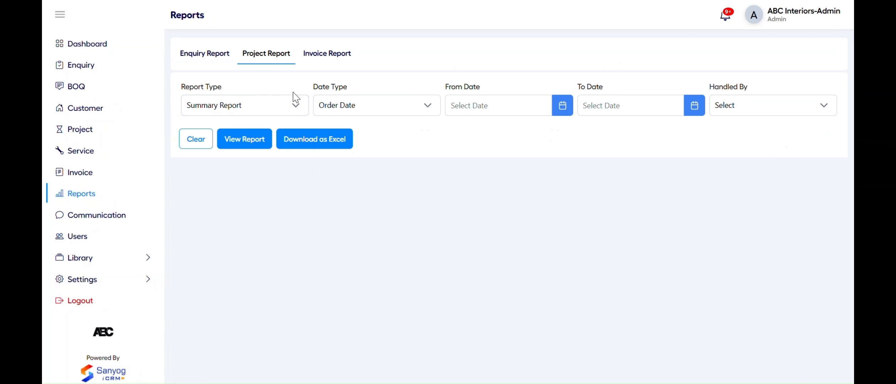
{"action": "left_click", "coordinate": [366, 109]}
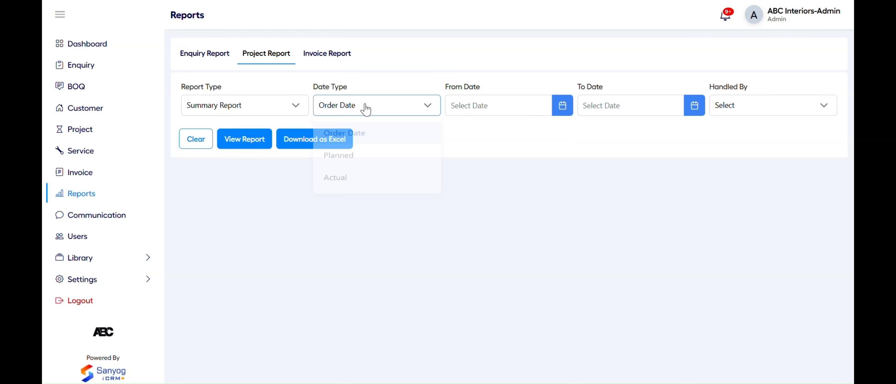
{"action": "left_click", "coordinate": [440, 84]}
{"action": "left_click", "coordinate": [481, 107]}
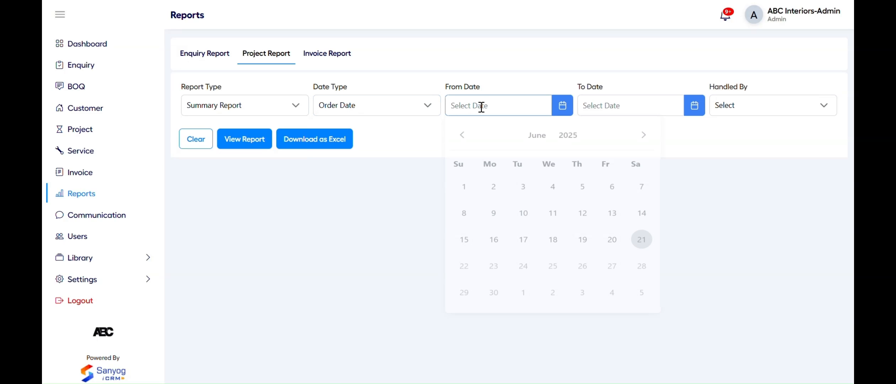
{"action": "left_click", "coordinate": [464, 189]}
{"action": "left_click", "coordinate": [598, 98]}
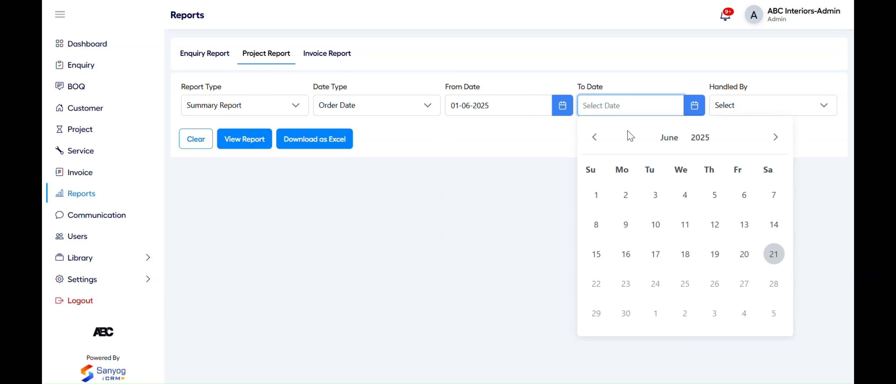
{"action": "left_click", "coordinate": [763, 239]}
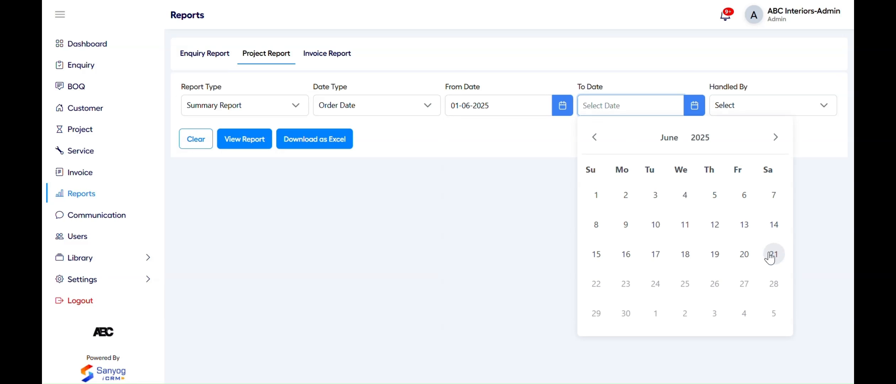
Leave the handled-by filter empty and generate the project summary report
{"action": "left_click", "coordinate": [731, 111]}
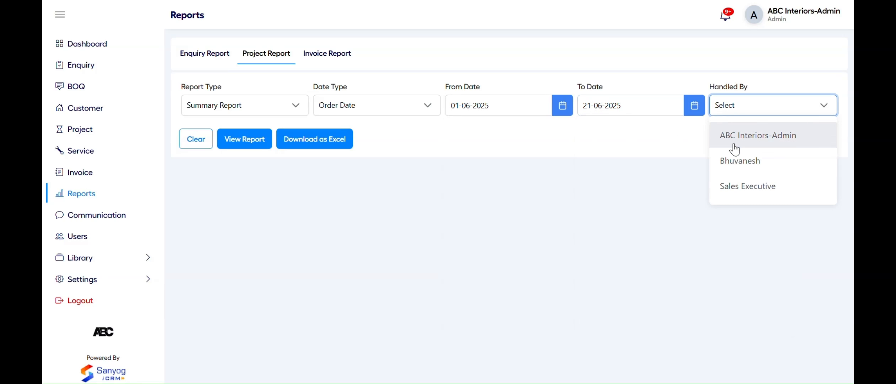
{"action": "left_click", "coordinate": [638, 157]}
{"action": "left_click", "coordinate": [242, 139]}
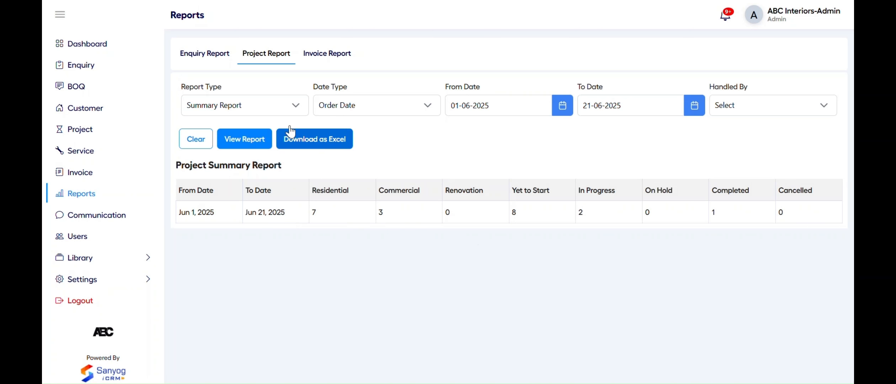
Switch to Full Report and review the 11 listed projects
{"action": "left_click", "coordinate": [253, 106]}
{"action": "left_click", "coordinate": [241, 161]}
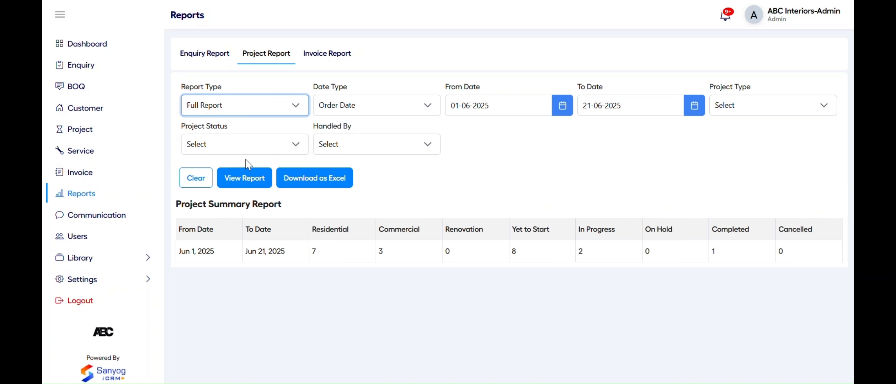
{"action": "left_click", "coordinate": [250, 189]}
{"action": "scroll", "coordinate": [380, 262], "scroll_direction": "down", "scroll_amount": 2}
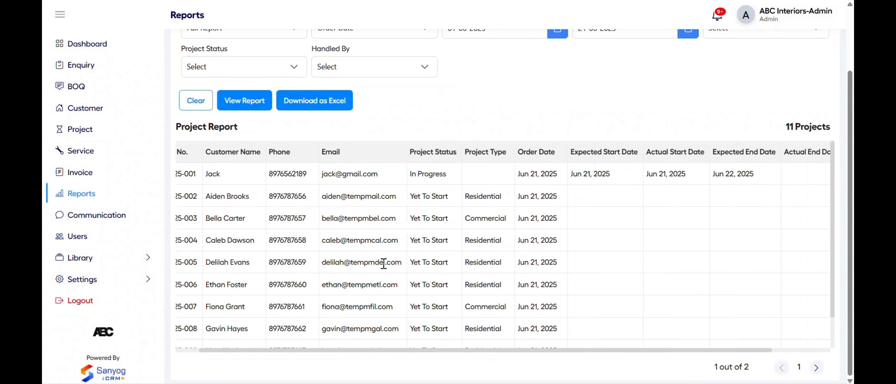
{"action": "scroll", "coordinate": [384, 264], "scroll_direction": "right", "scroll_amount": 2}
{"action": "scroll", "coordinate": [383, 264], "scroll_direction": "left", "scroll_amount": 3}
{"action": "scroll", "coordinate": [383, 263], "scroll_direction": "up", "scroll_amount": 3}
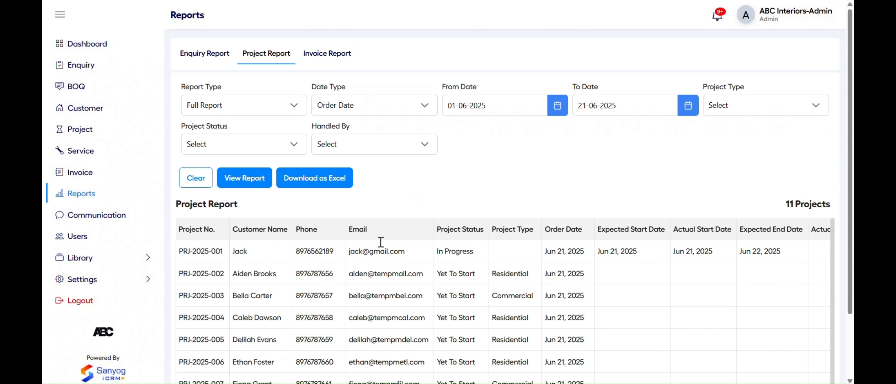
Generate the Invoice Report for Service & Supply invoices dated 01-06-2025 to 21-06-2025
{"action": "left_click", "coordinate": [326, 56]}
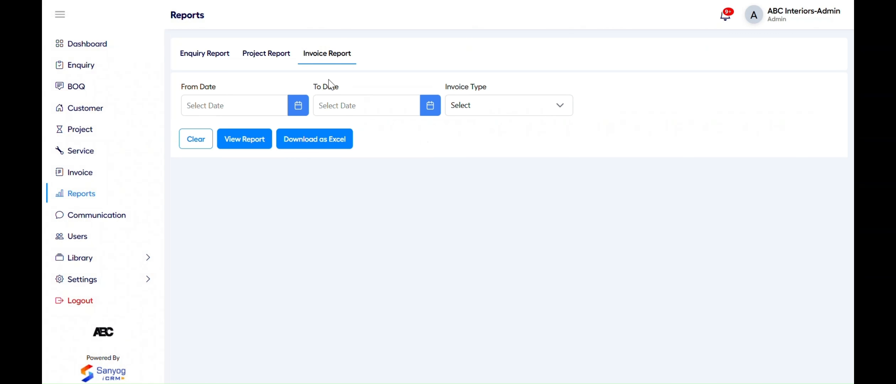
{"action": "left_click", "coordinate": [238, 108]}
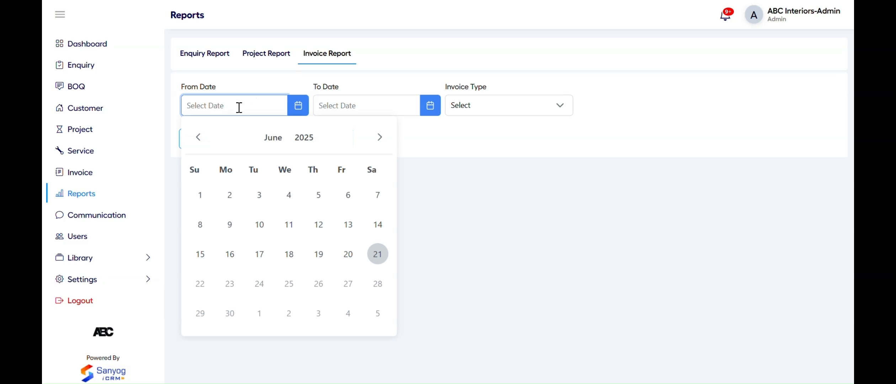
{"action": "left_click", "coordinate": [195, 202]}
{"action": "left_click", "coordinate": [340, 106]}
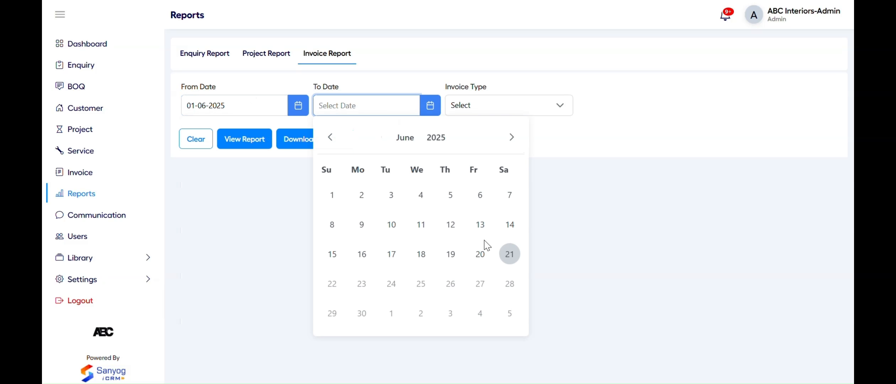
{"action": "left_click", "coordinate": [511, 255]}
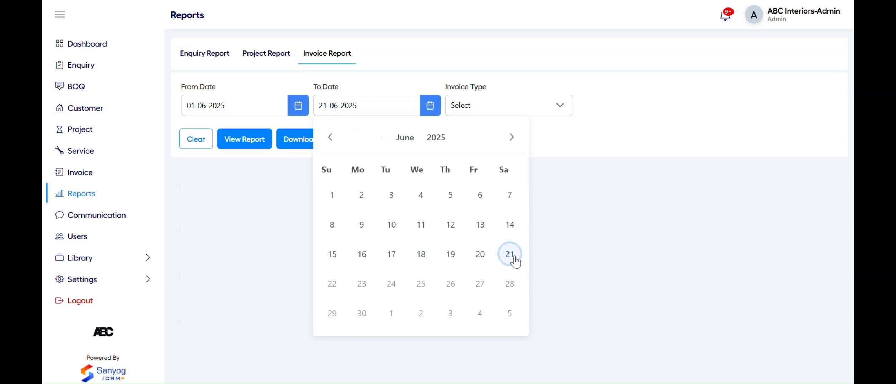
{"action": "left_click", "coordinate": [500, 109]}
{"action": "left_click", "coordinate": [499, 187]}
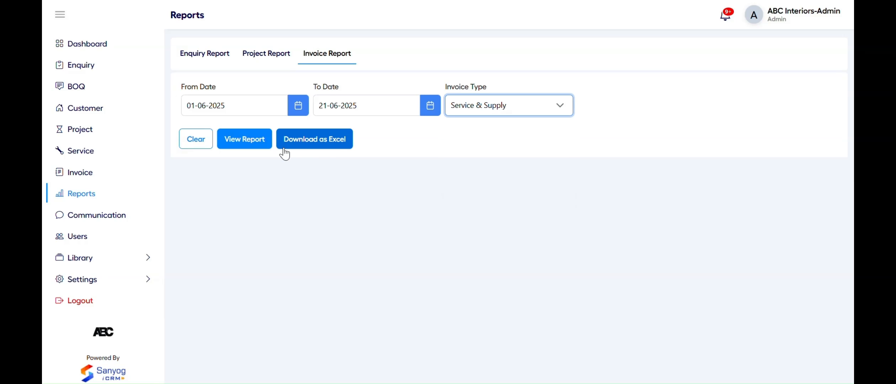
{"action": "left_click", "coordinate": [250, 140]}
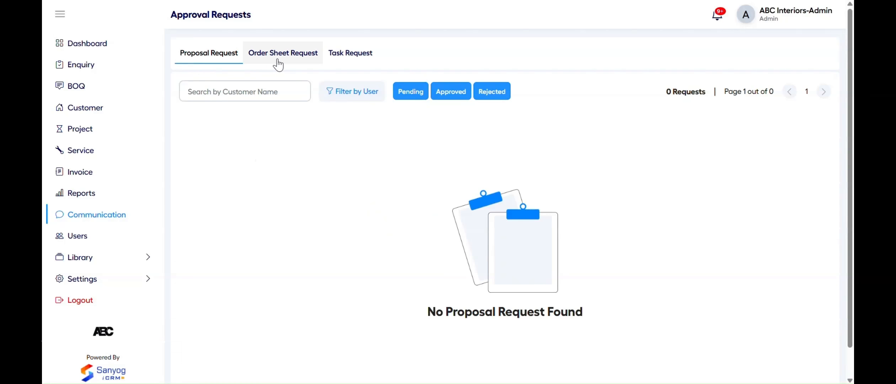
Browse the order sheet, task and proposal approval request tabs
{"action": "left_click", "coordinate": [278, 64]}
{"action": "left_click", "coordinate": [350, 57]}
{"action": "left_click", "coordinate": [201, 66]}
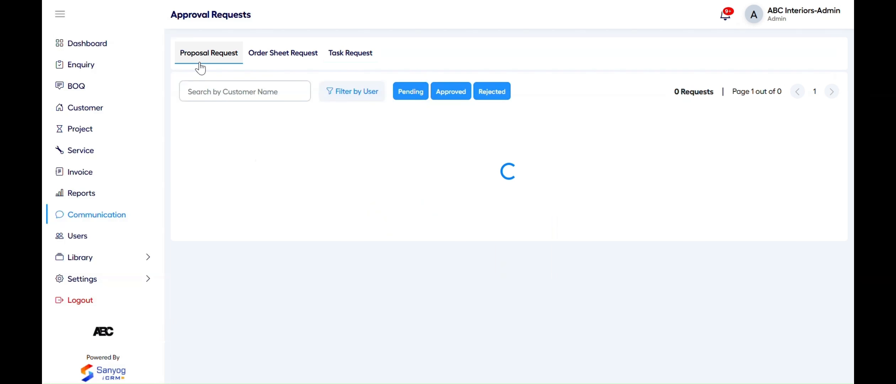
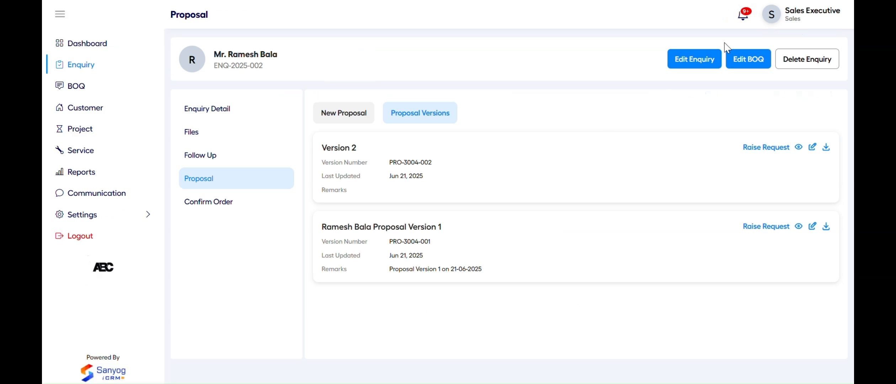
Raise an approval request for proposal Version 1 with a message asking approval for the client's proposal
{"action": "left_click", "coordinate": [761, 227]}
{"action": "left_click", "coordinate": [494, 192]}
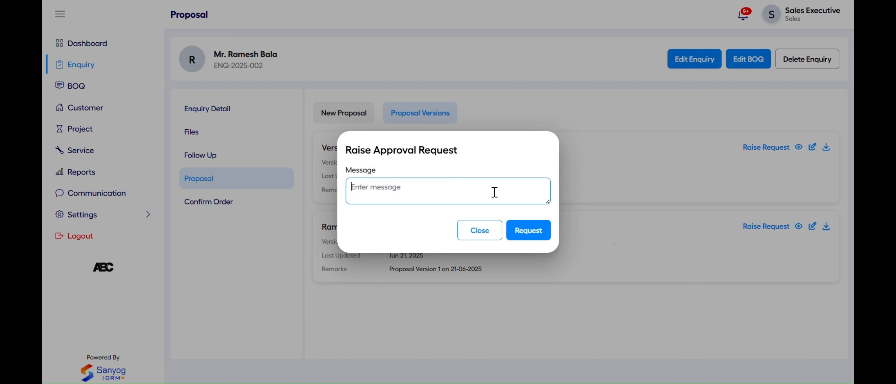
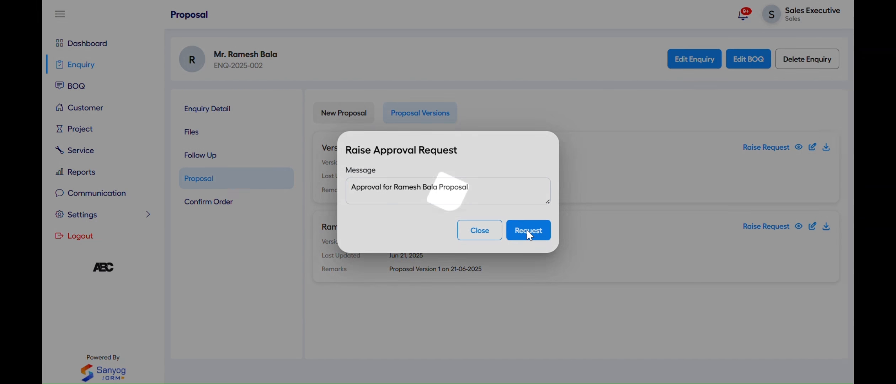
{"action": "left_click", "coordinate": [527, 230]}
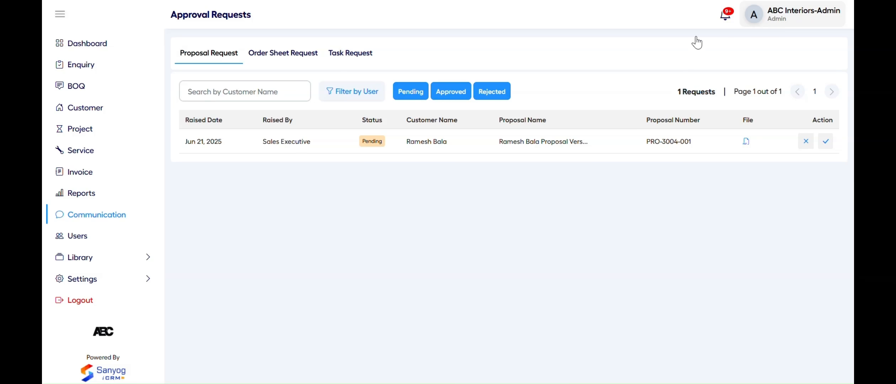
As admin, review the pending proposal request's PDF and approve Version 1
{"action": "left_click", "coordinate": [393, 148]}
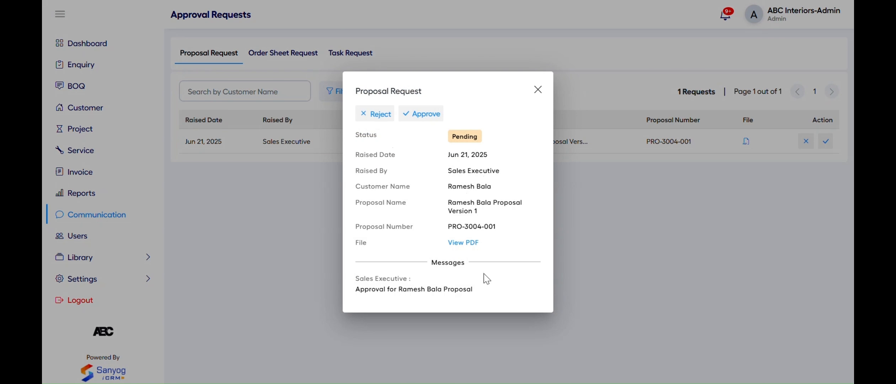
{"action": "left_click", "coordinate": [463, 243]}
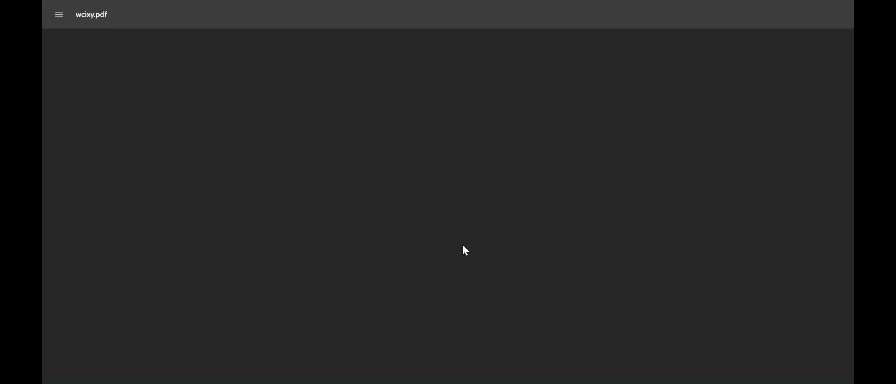
{"action": "scroll", "coordinate": [475, 285], "scroll_direction": "down", "scroll_amount": 2}
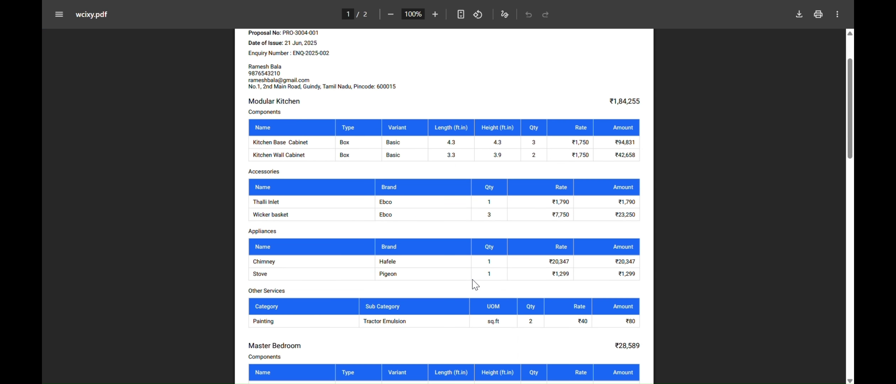
{"action": "key", "text": "ctrl+w"}
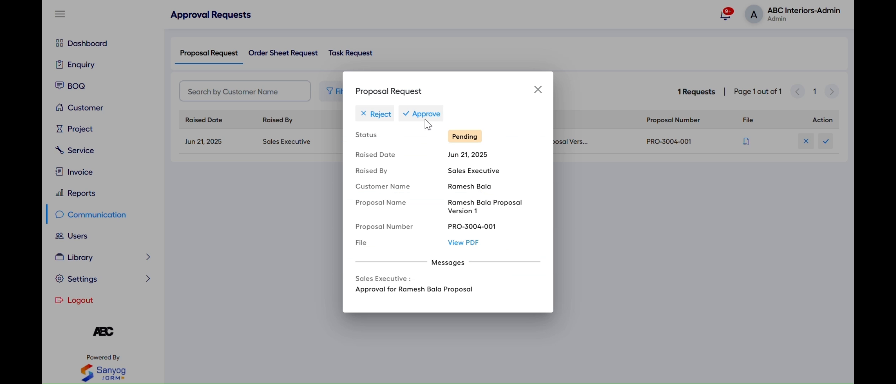
{"action": "left_click", "coordinate": [428, 123]}
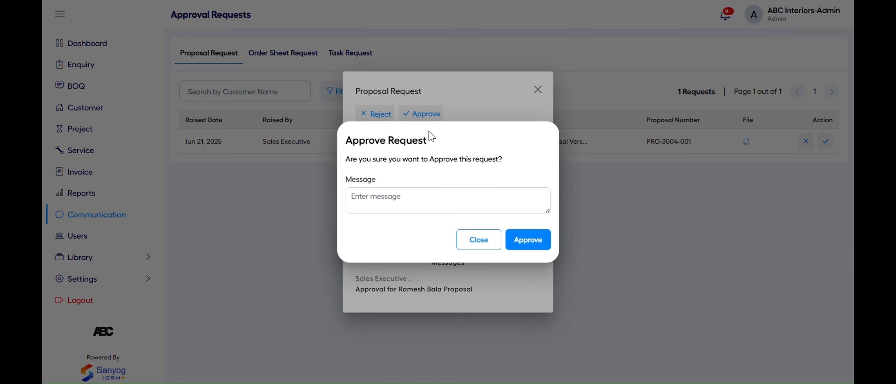
{"action": "left_click", "coordinate": [538, 247]}
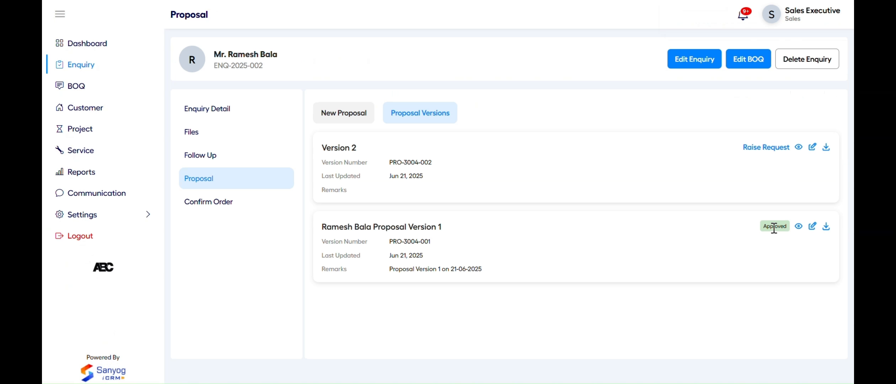
Request approval for proposal Version 2 without a message, then reject it as admin with the note 'Change Date'
{"action": "left_click", "coordinate": [749, 147]}
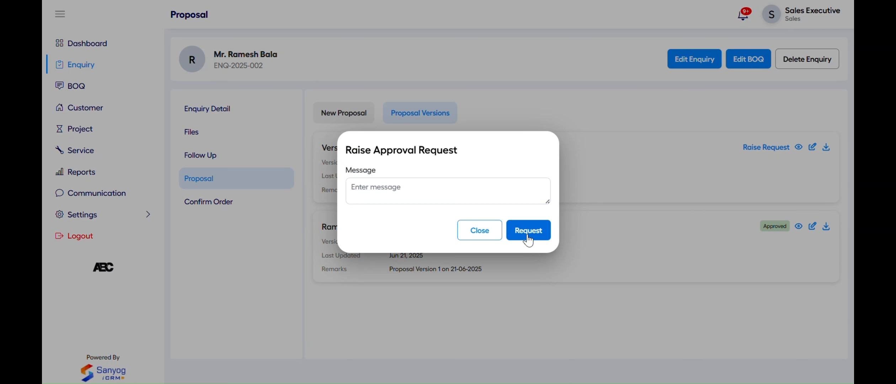
{"action": "left_click", "coordinate": [528, 236]}
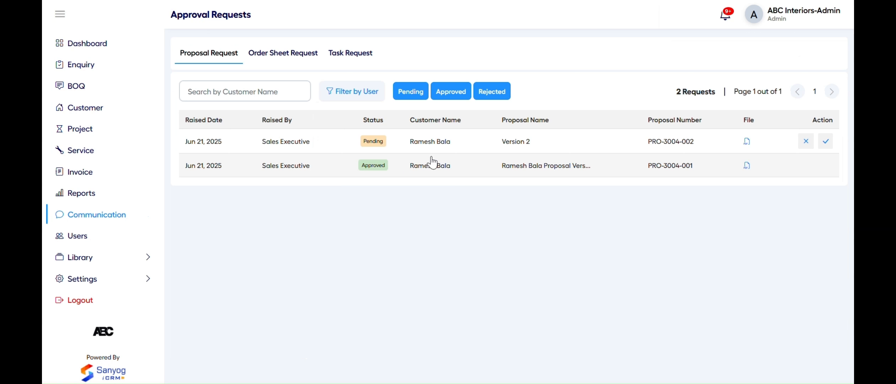
{"action": "left_click", "coordinate": [432, 142]}
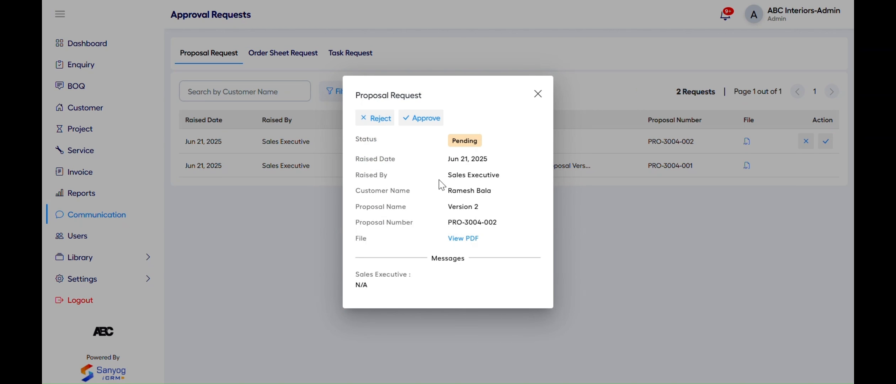
{"action": "left_click", "coordinate": [380, 120]}
{"action": "type", "text": "Change Date"}
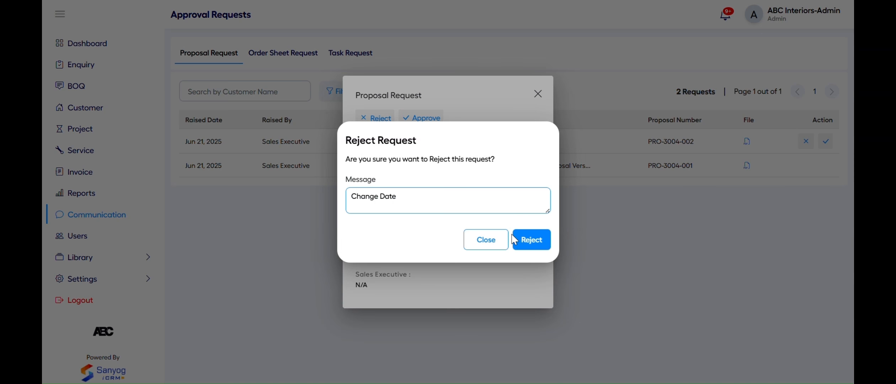
{"action": "left_click", "coordinate": [529, 244]}
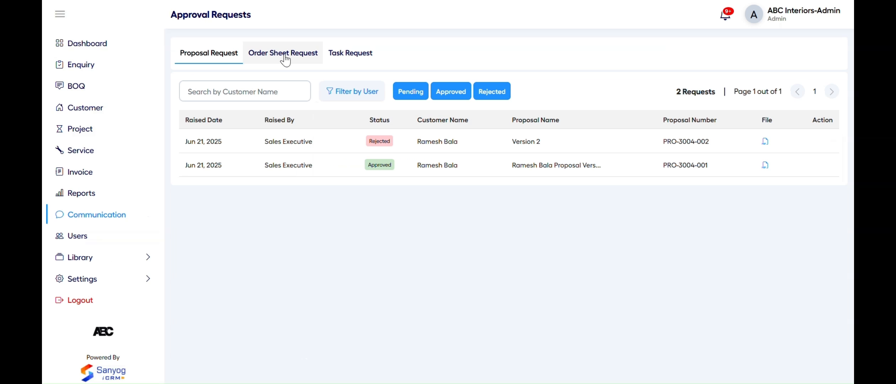
Raise an approval request for order sheet Version 2 (ORDER-421-002) and approve it as admin
{"action": "left_click", "coordinate": [284, 57]}
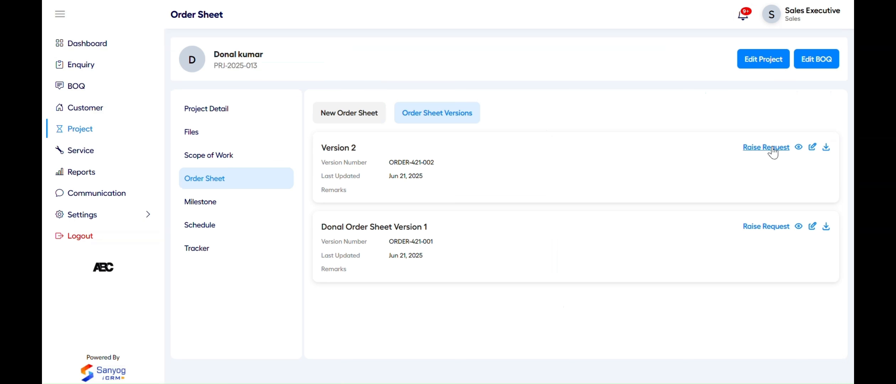
{"action": "left_click", "coordinate": [761, 148]}
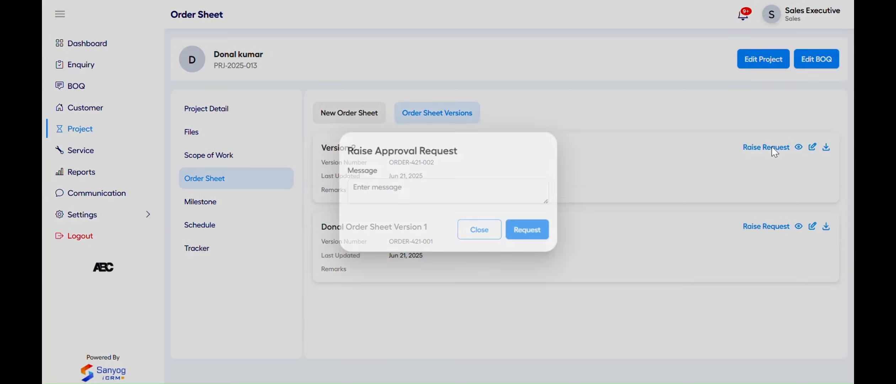
{"action": "left_click", "coordinate": [523, 231]}
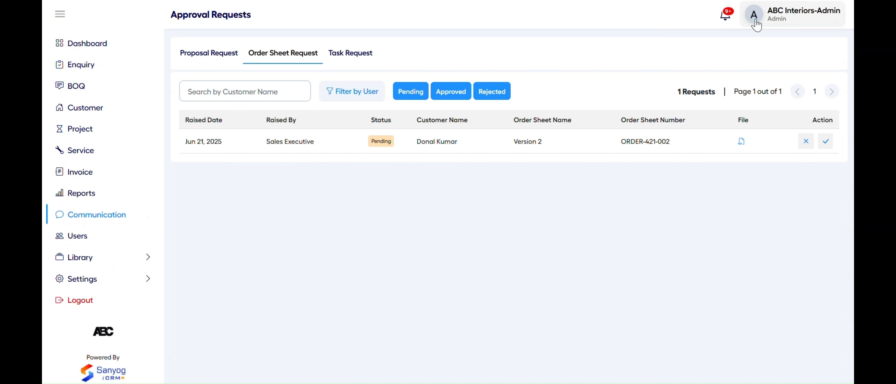
{"action": "left_click", "coordinate": [548, 142]}
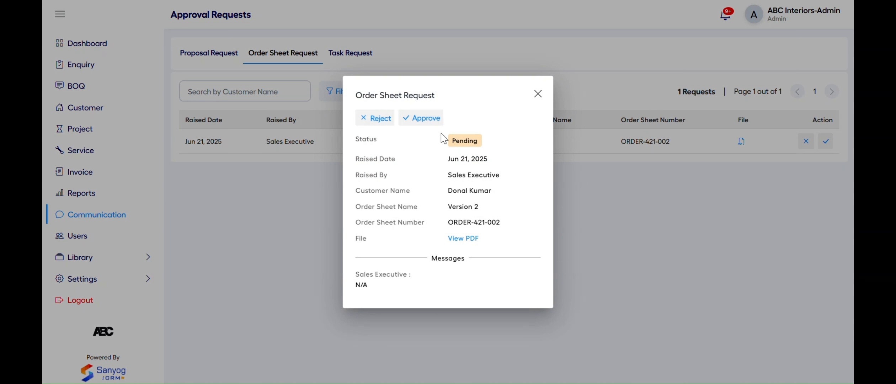
{"action": "left_click", "coordinate": [421, 118]}
{"action": "left_click", "coordinate": [516, 242]}
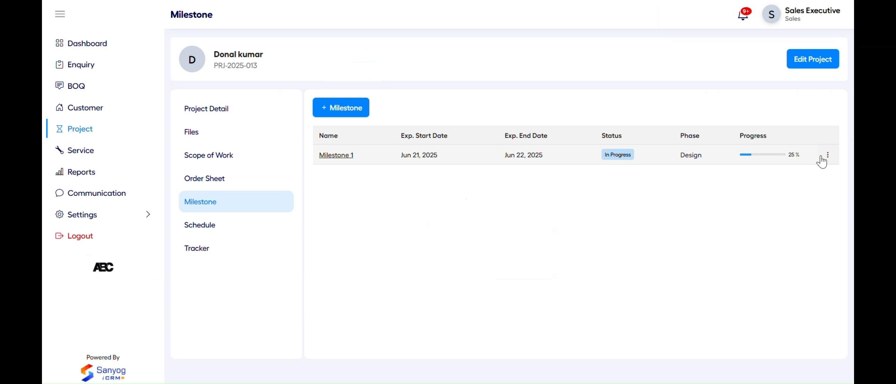
Set Milestone 1's Task 1 progress to 50% and submit the update for approval
{"action": "left_click", "coordinate": [825, 157]}
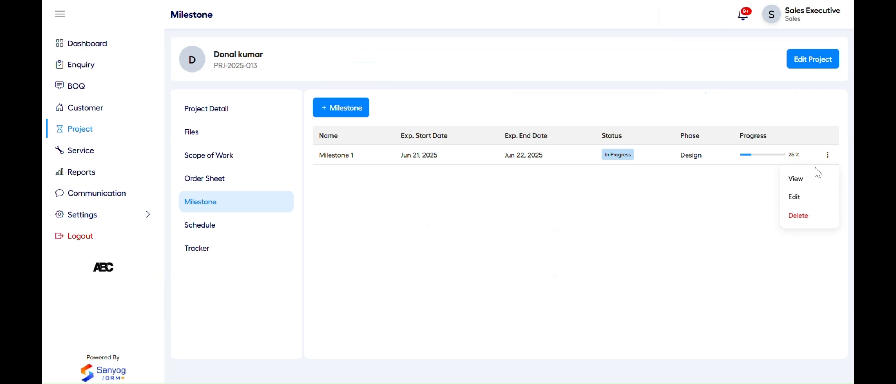
{"action": "left_click", "coordinate": [800, 196]}
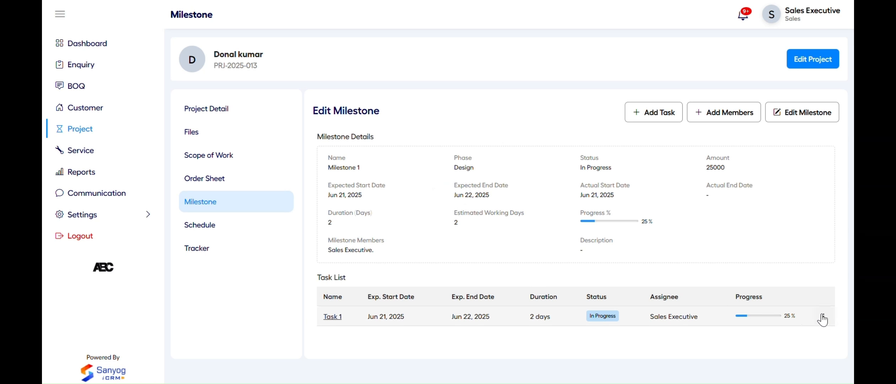
{"action": "left_click", "coordinate": [824, 320]}
{"action": "left_click", "coordinate": [793, 273]}
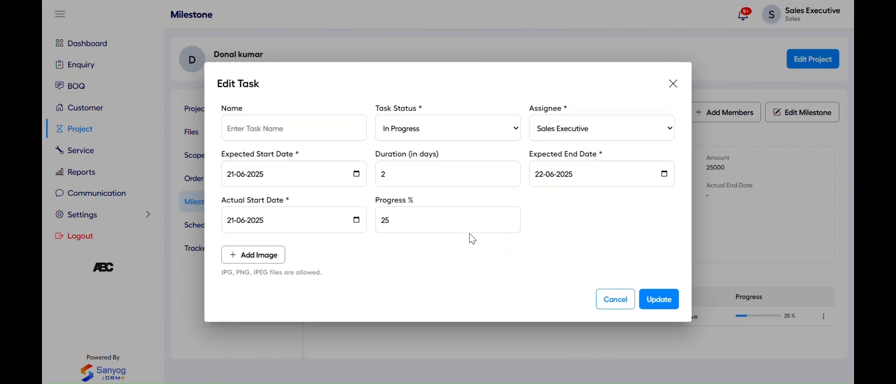
{"action": "left_click", "coordinate": [405, 220]}
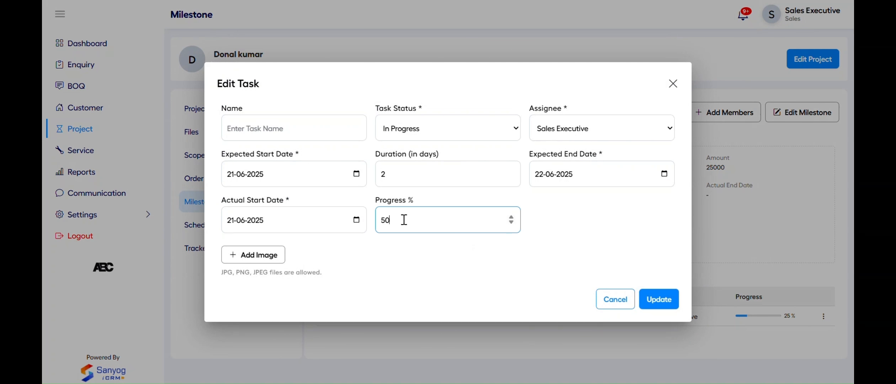
{"action": "left_click", "coordinate": [443, 263]}
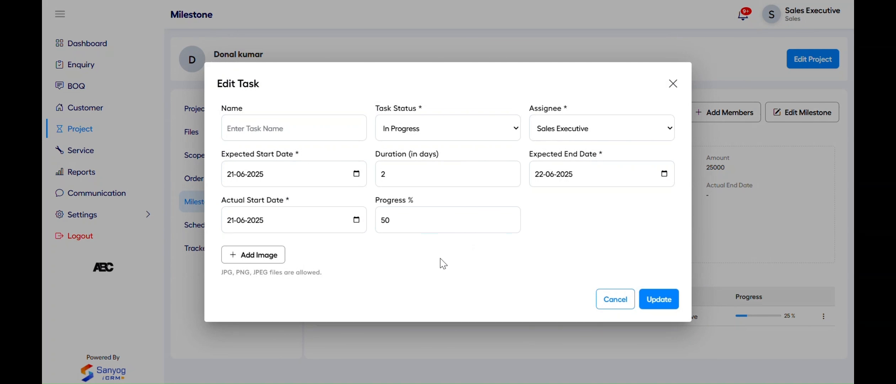
{"action": "left_click", "coordinate": [657, 305]}
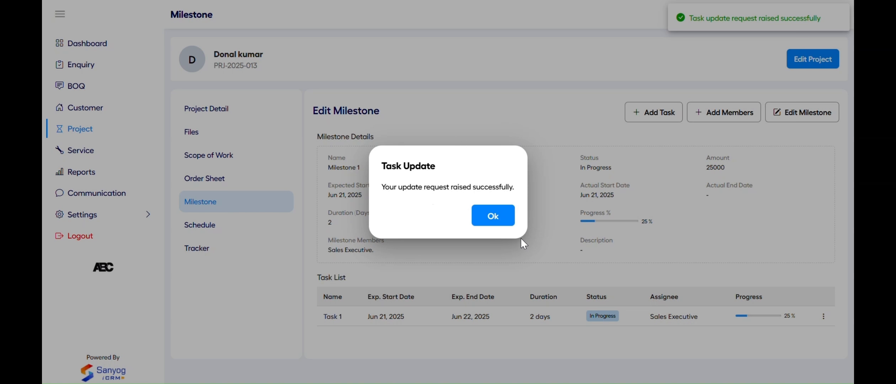
{"action": "left_click", "coordinate": [505, 216]}
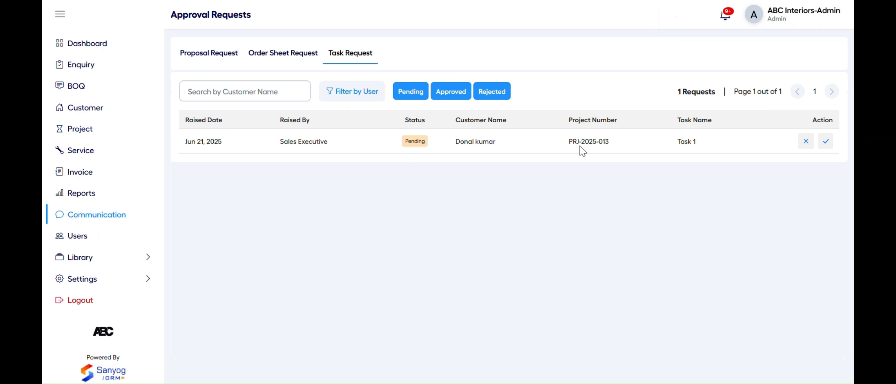
As admin, approve the pending Task 1 progress request
{"action": "left_click", "coordinate": [580, 147]}
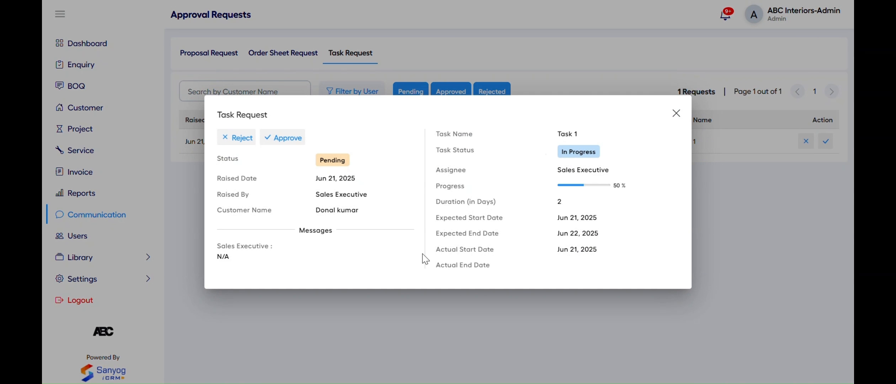
{"action": "left_click", "coordinate": [281, 138]}
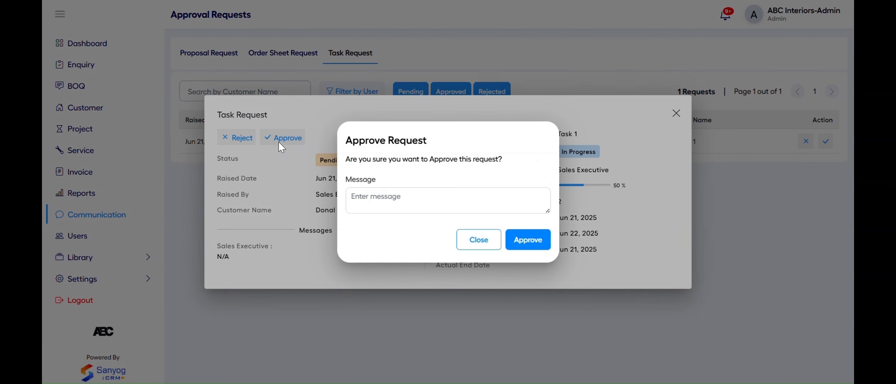
{"action": "left_click", "coordinate": [528, 240]}
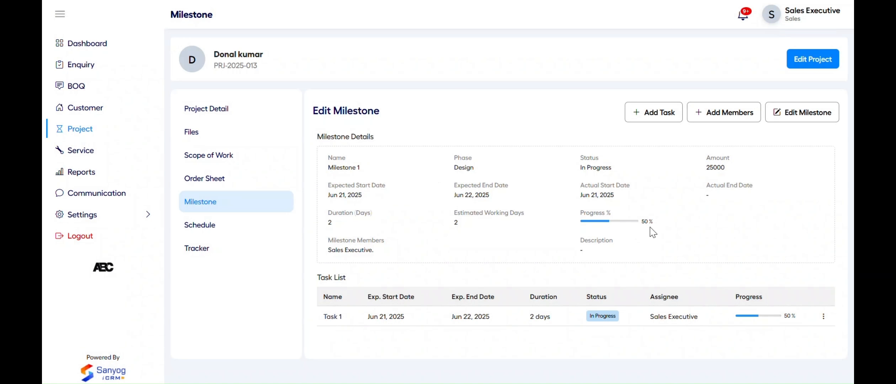
Filter the admin's proposal requests to show only approved ones, then open the user filter
{"action": "key", "text": "alt+Tab"}
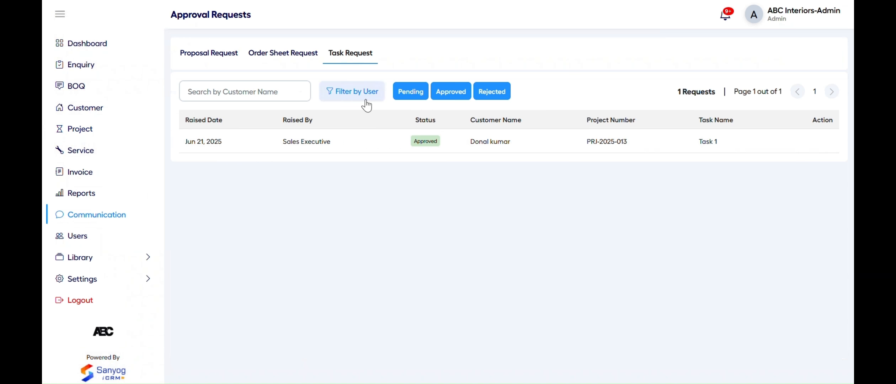
{"action": "left_click", "coordinate": [233, 59]}
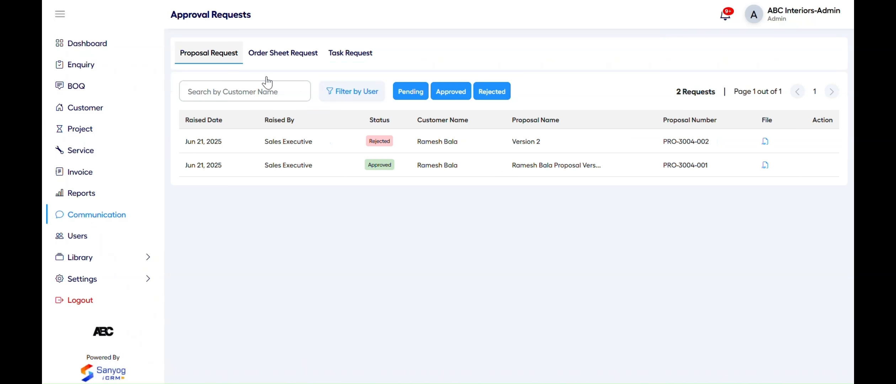
{"action": "left_click", "coordinate": [425, 95]}
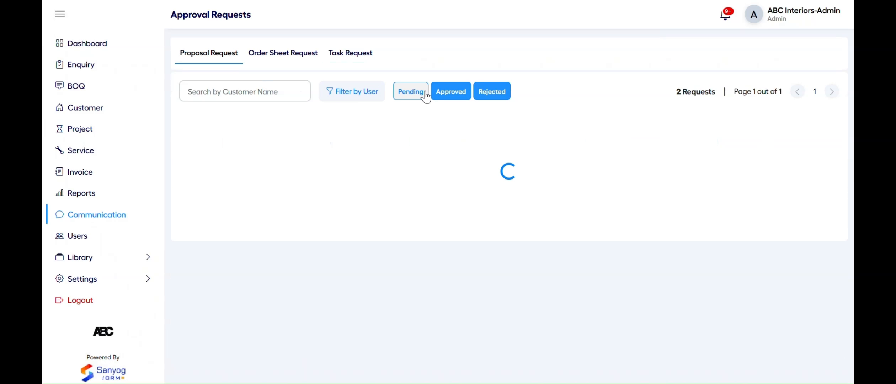
{"action": "left_click", "coordinate": [458, 96]}
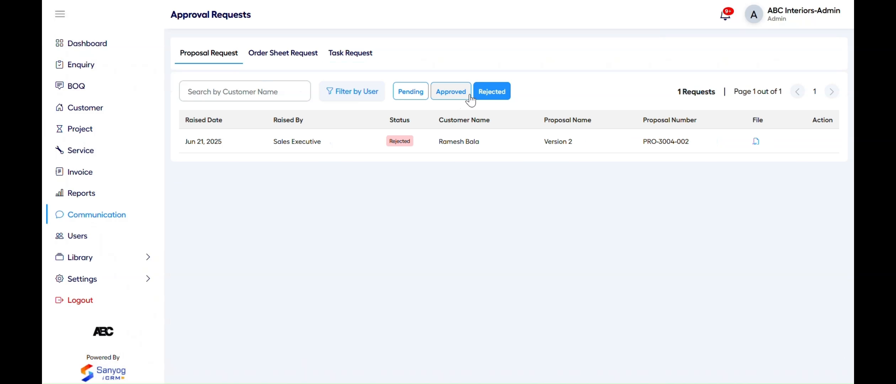
{"action": "left_click", "coordinate": [453, 94]}
{"action": "left_click", "coordinate": [479, 96]}
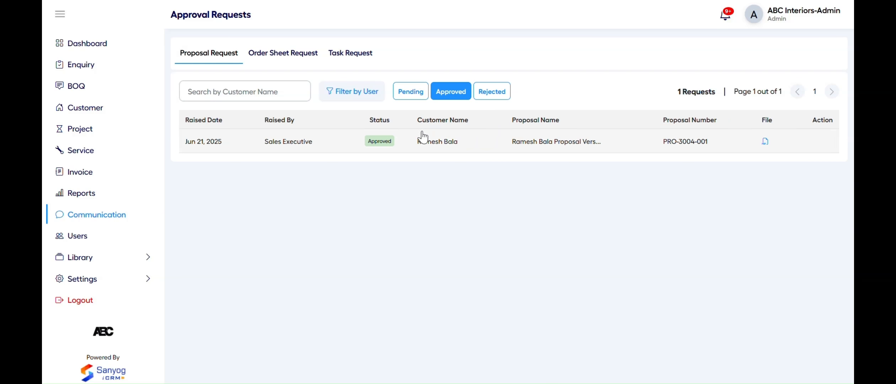
{"action": "left_click", "coordinate": [359, 92]}
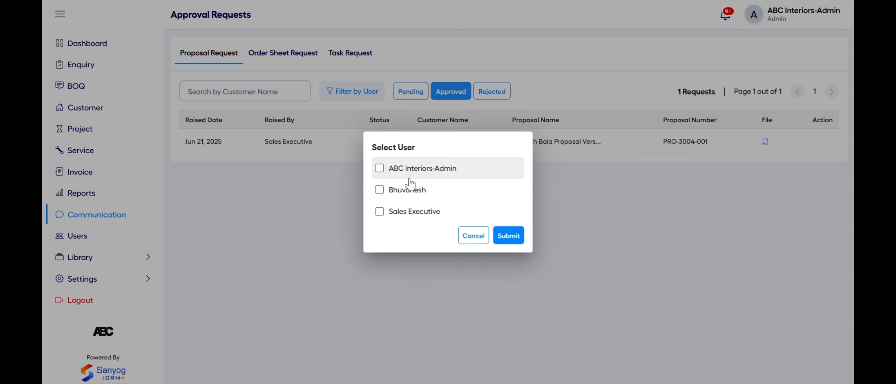
From the sales side, view the rejected Version 2 proposal, then the order sheet and task request lists
{"action": "left_click", "coordinate": [474, 236]}
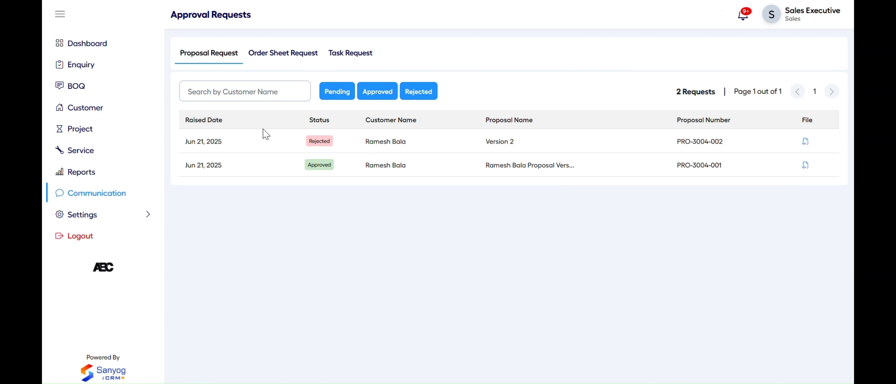
{"action": "left_click", "coordinate": [301, 141]}
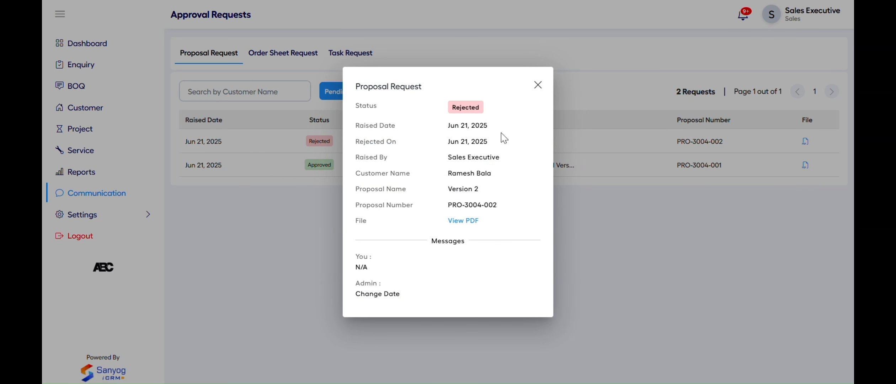
{"action": "left_click", "coordinate": [537, 85]}
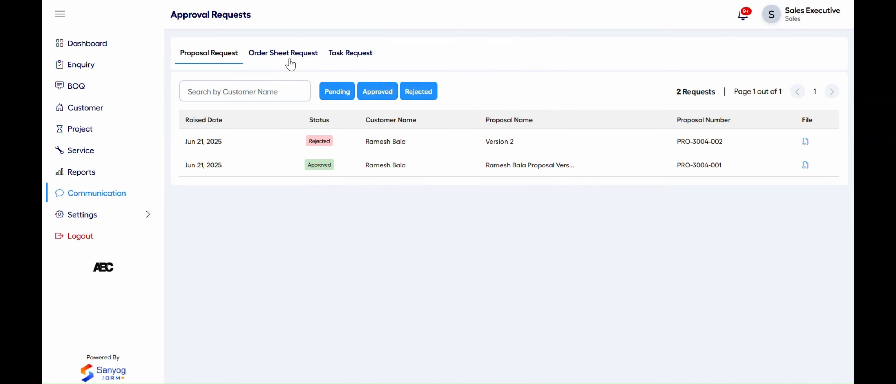
{"action": "left_click", "coordinate": [289, 56]}
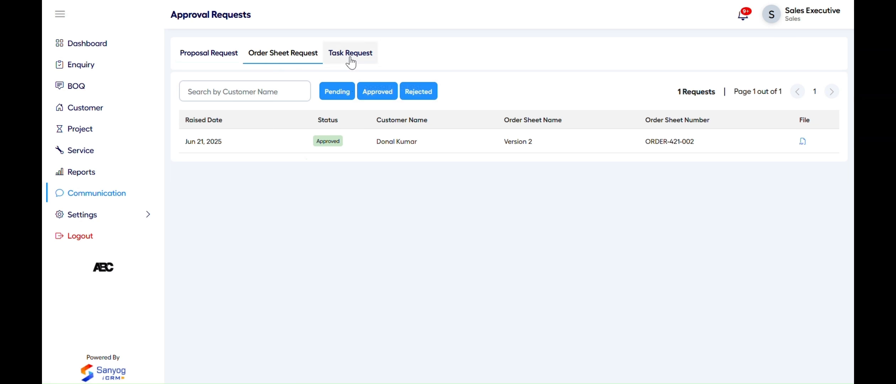
{"action": "left_click", "coordinate": [351, 58]}
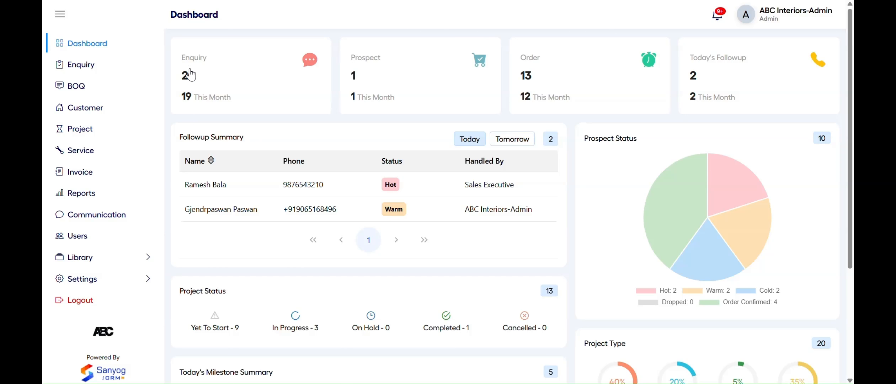
Drill into the Enquiry, Prospect, Order and Today's Followup counts, returning to the dashboard each time
{"action": "left_click", "coordinate": [242, 78]}
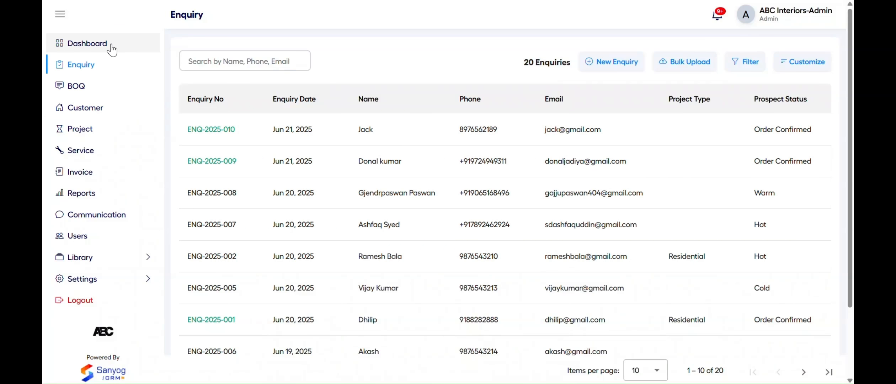
{"action": "left_click", "coordinate": [112, 49]}
{"action": "left_click", "coordinate": [409, 86]}
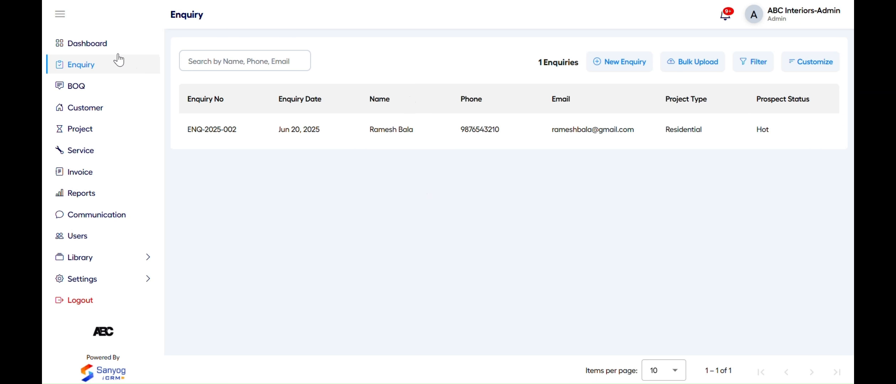
{"action": "left_click", "coordinate": [106, 44]}
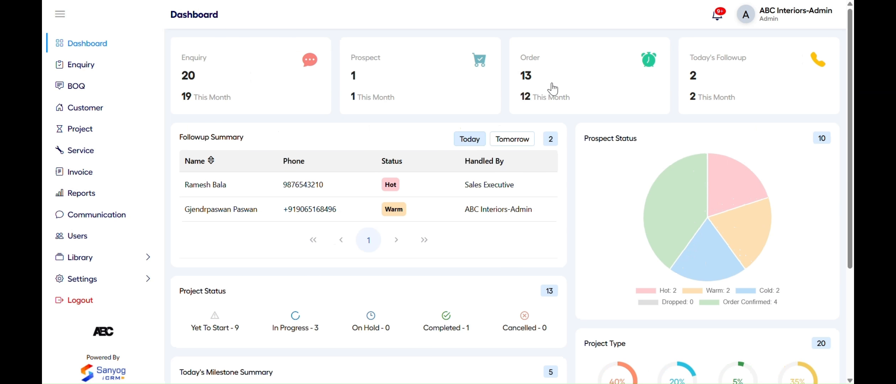
{"action": "left_click", "coordinate": [573, 83]}
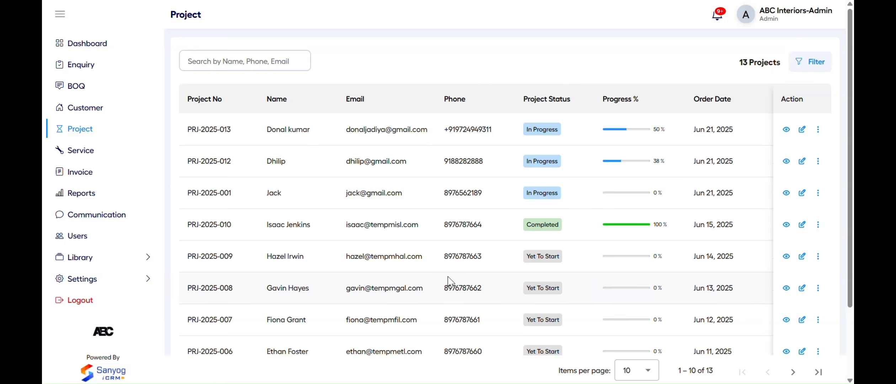
{"action": "left_click", "coordinate": [130, 46]}
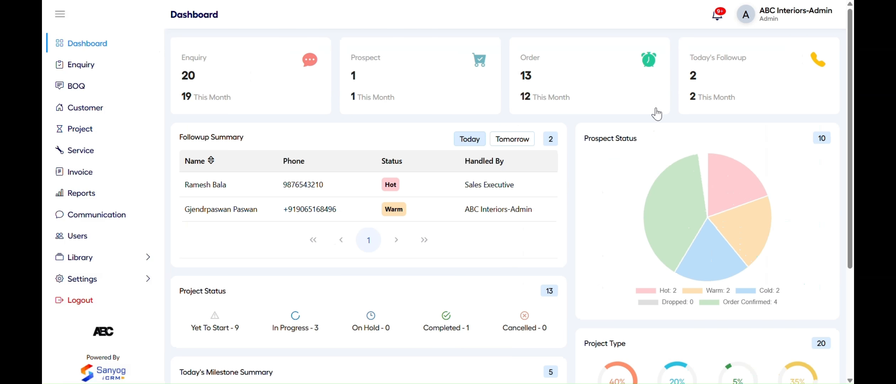
{"action": "left_click", "coordinate": [736, 79]}
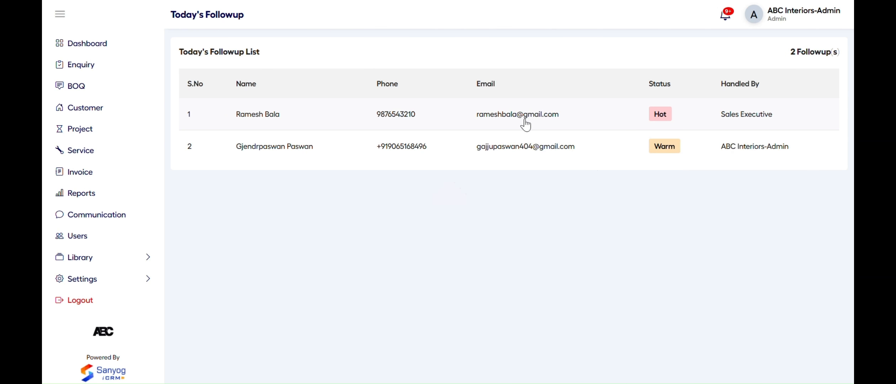
{"action": "left_click", "coordinate": [135, 44]}
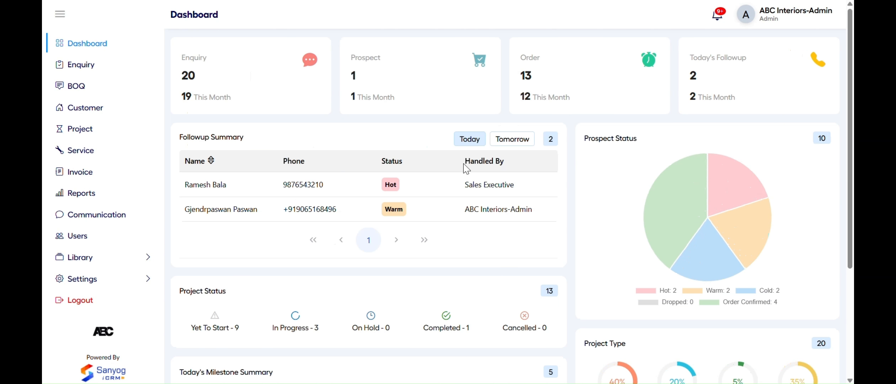
Toggle tomorrow's and today's followups, open the customer's follow-up record, and list Order Confirmed enquiries
{"action": "left_click", "coordinate": [501, 143]}
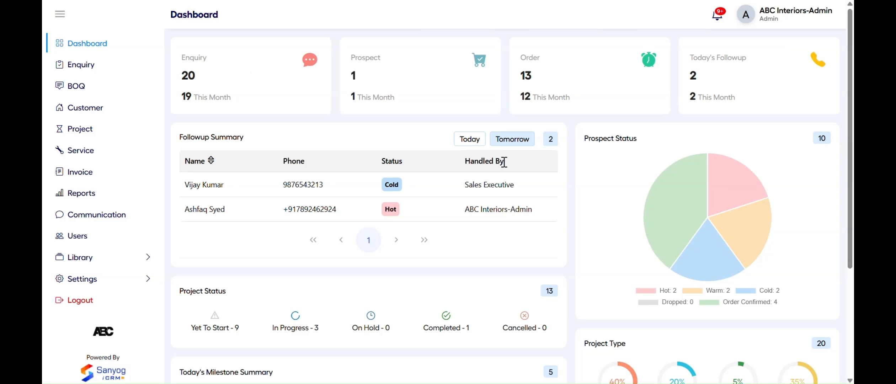
{"action": "left_click", "coordinate": [467, 142]}
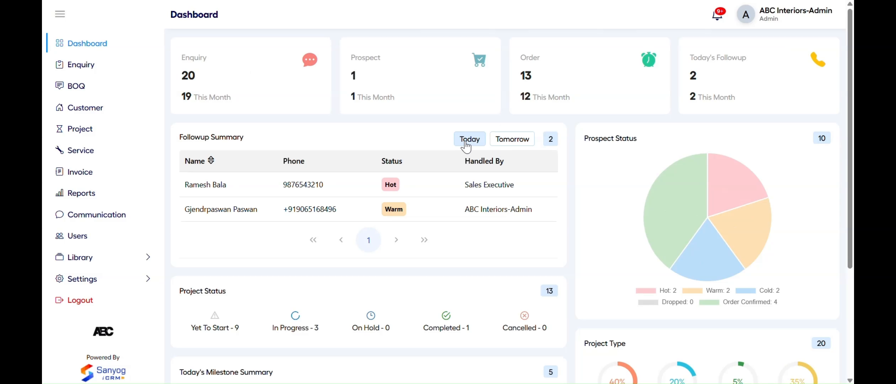
{"action": "left_click", "coordinate": [355, 190]}
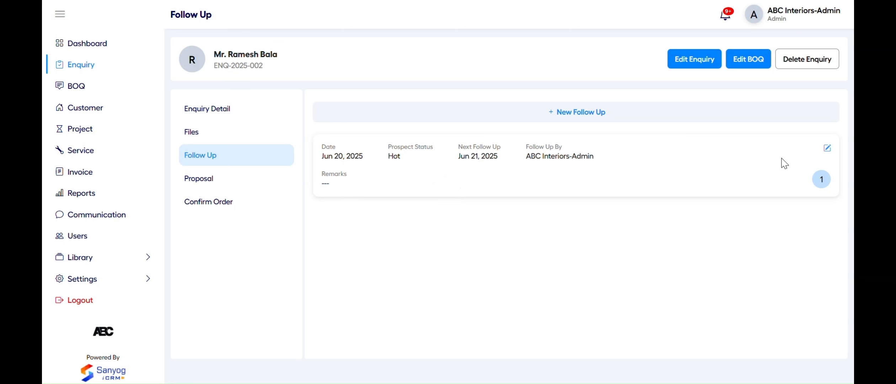
{"action": "left_click", "coordinate": [126, 44]}
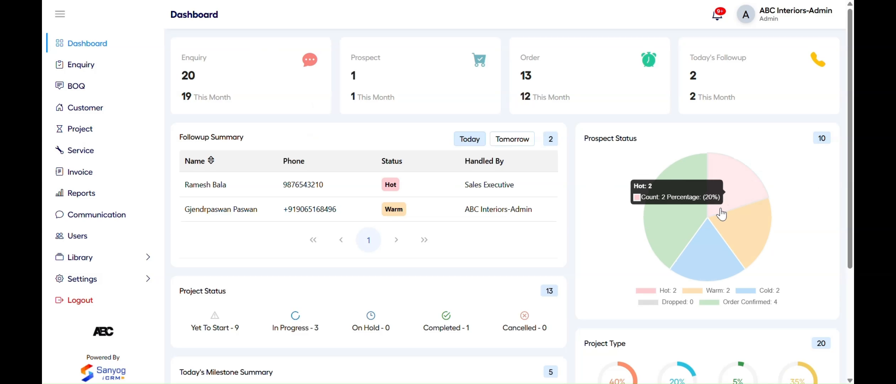
{"action": "left_click", "coordinate": [675, 234]}
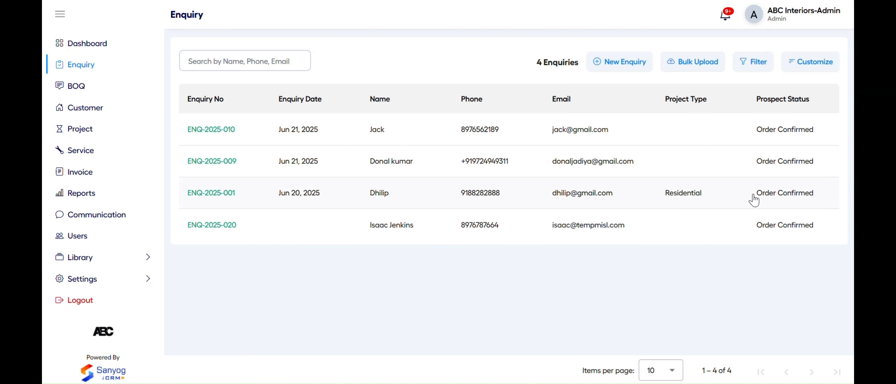
{"action": "left_click", "coordinate": [106, 45]}
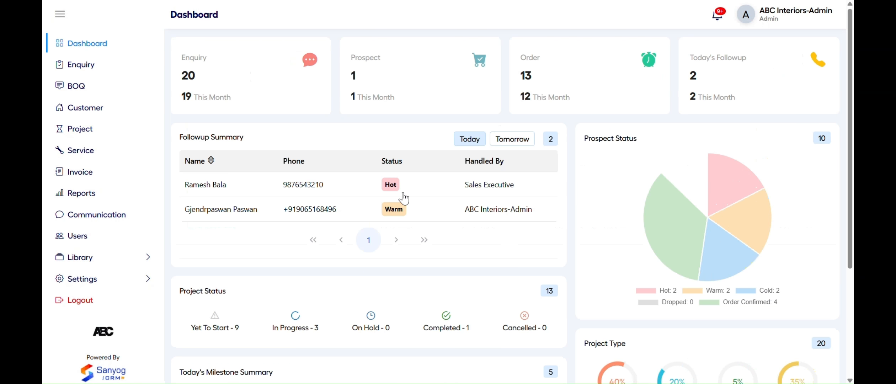
{"action": "scroll", "coordinate": [406, 206], "scroll_direction": "down", "scroll_amount": 2}
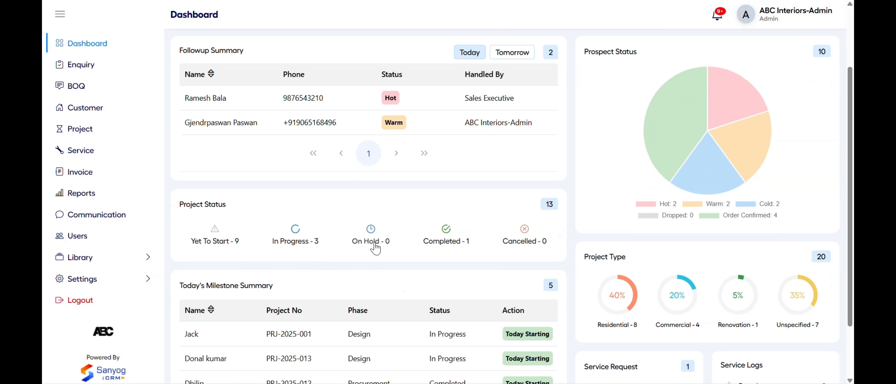
Check the projects behind a Project Status count and the Milestone 1 details from the dashboard
{"action": "left_click", "coordinate": [296, 251]}
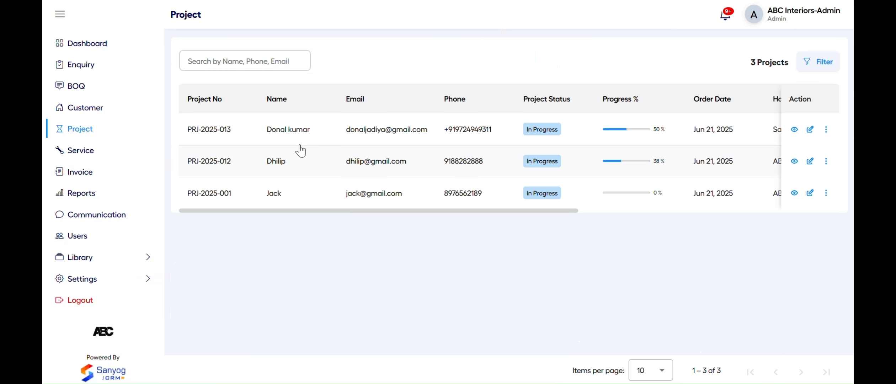
{"action": "left_click", "coordinate": [108, 45]}
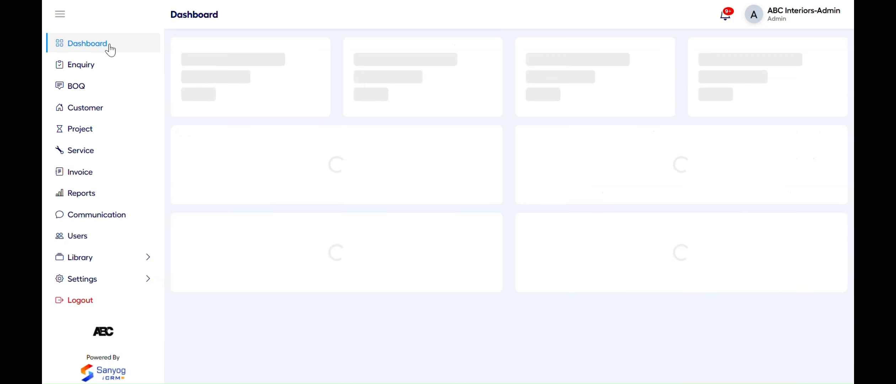
{"action": "scroll", "coordinate": [359, 248], "scroll_direction": "down", "scroll_amount": 2}
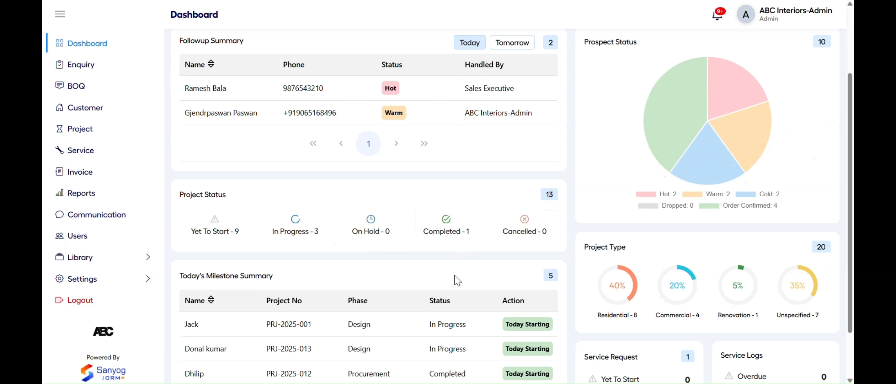
{"action": "scroll", "coordinate": [430, 284], "scroll_direction": "down", "scroll_amount": 2}
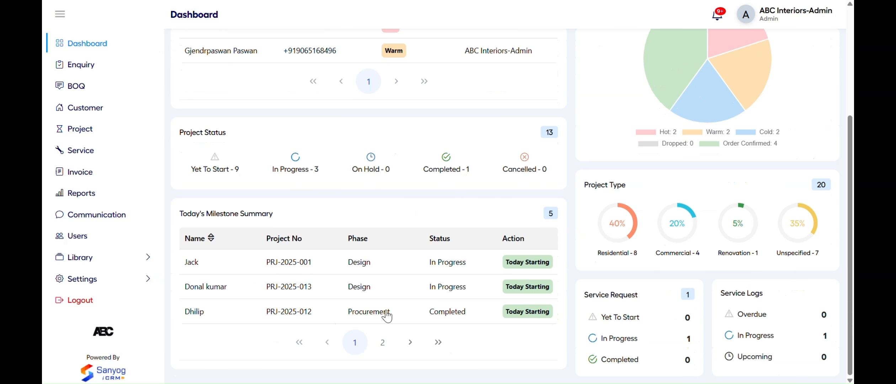
{"action": "left_click", "coordinate": [429, 265]}
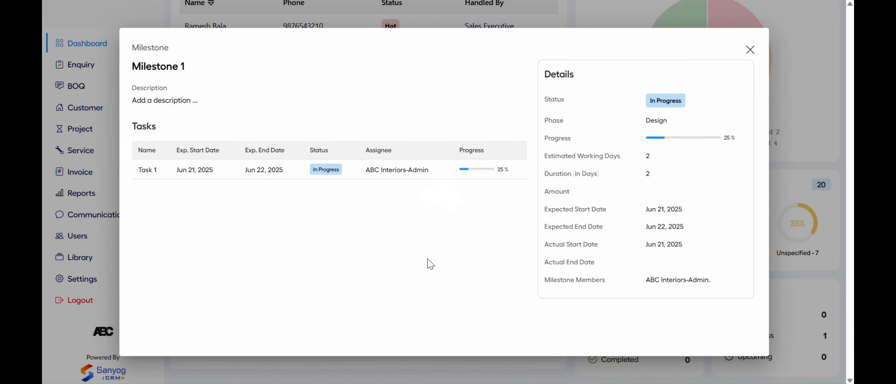
{"action": "left_click", "coordinate": [750, 50]}
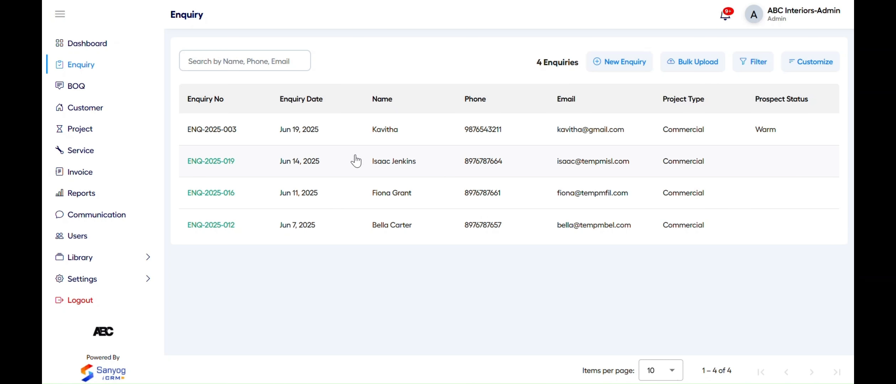
{"action": "left_click", "coordinate": [122, 49]}
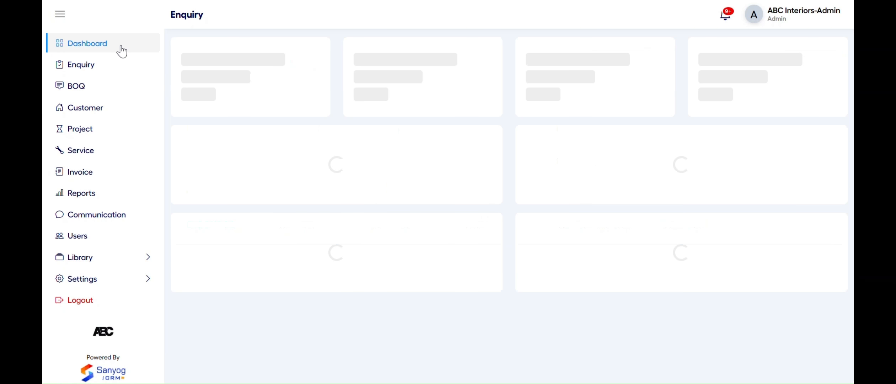
View the In Progress service requests and service log entries from the dashboard widgets
{"action": "scroll", "coordinate": [498, 231], "scroll_direction": "down", "scroll_amount": 2}
{"action": "scroll", "coordinate": [497, 239], "scroll_direction": "down", "scroll_amount": 2}
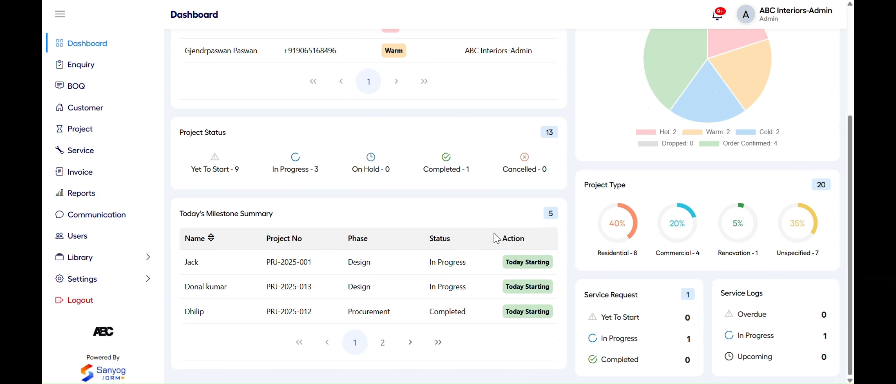
{"action": "left_click", "coordinate": [614, 338]}
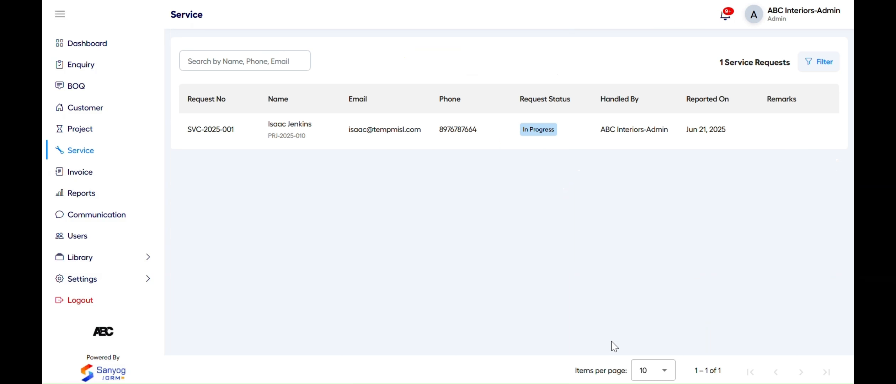
{"action": "left_click", "coordinate": [113, 48]}
{"action": "scroll", "coordinate": [464, 216], "scroll_direction": "down", "scroll_amount": 5}
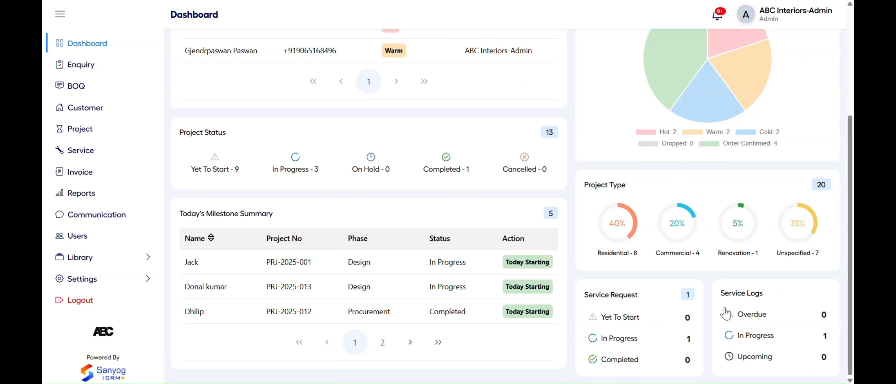
{"action": "left_click", "coordinate": [762, 333]}
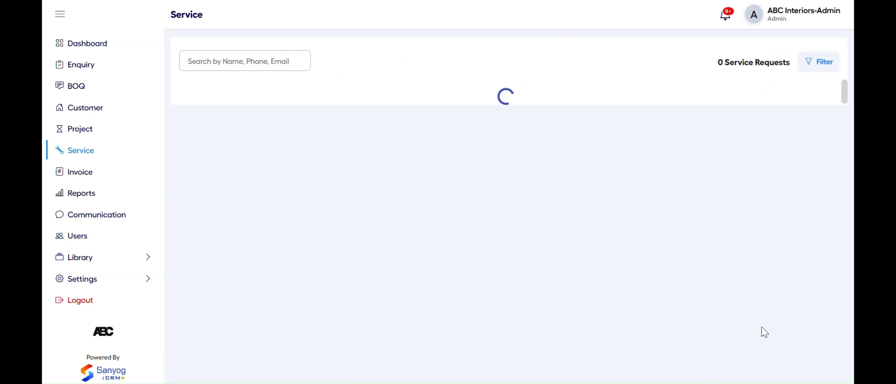
{"action": "left_click", "coordinate": [110, 49]}
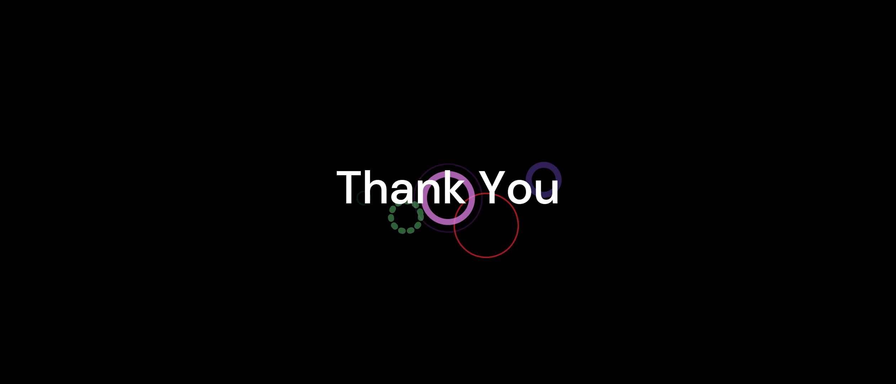